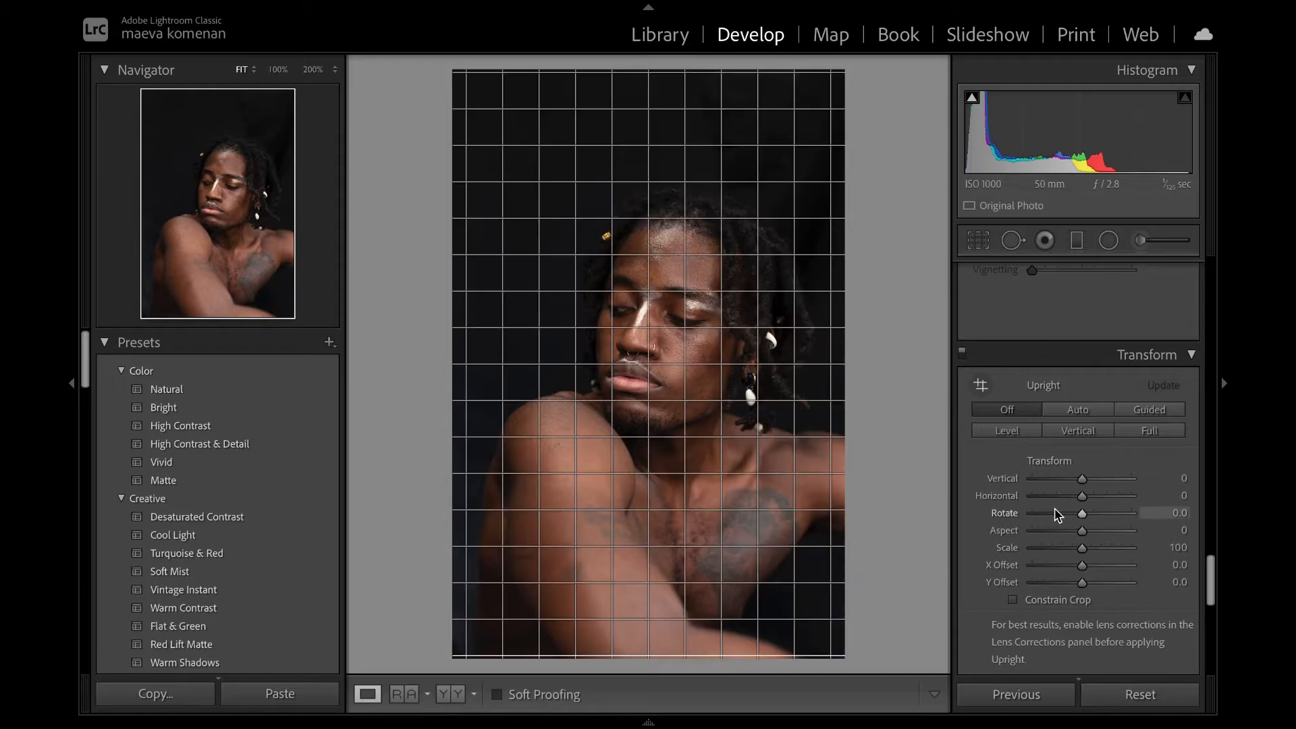
- Enable profile corrections for the lens and apply the Level option of the Upright correction
{"action": "scroll", "coordinate": [1058, 511], "scroll_direction": "up", "scroll_amount": 8}
{"action": "left_click", "coordinate": [1012, 405]}
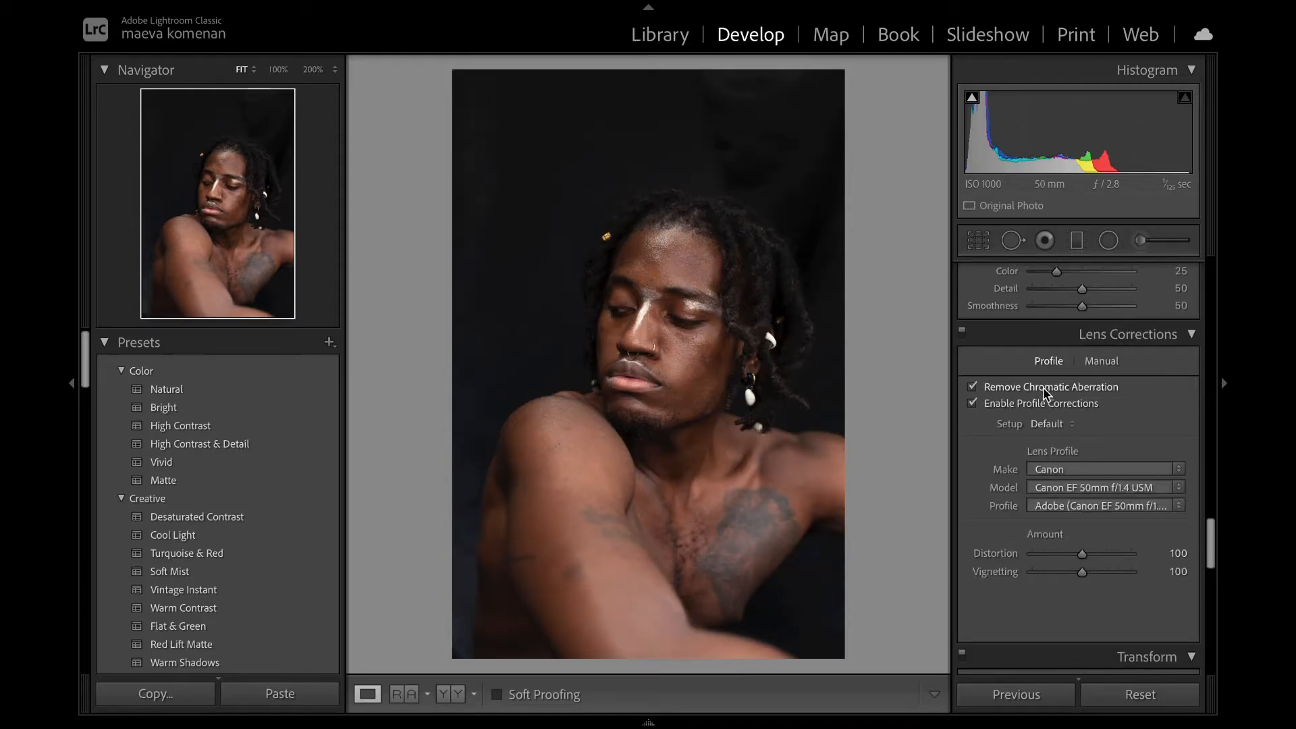
{"action": "scroll", "coordinate": [1043, 405], "scroll_direction": "down", "scroll_amount": 6}
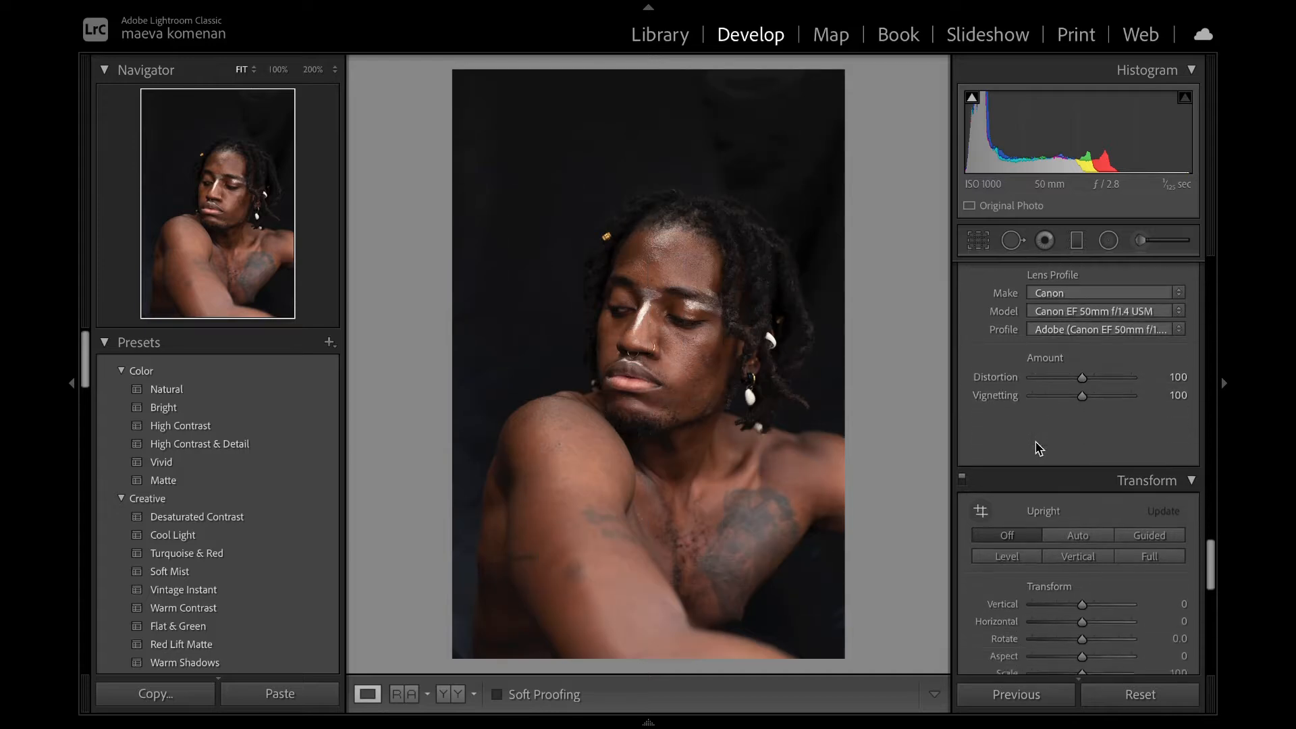
{"action": "scroll", "coordinate": [1038, 448], "scroll_direction": "down", "scroll_amount": 2}
{"action": "left_click", "coordinate": [1005, 516]}
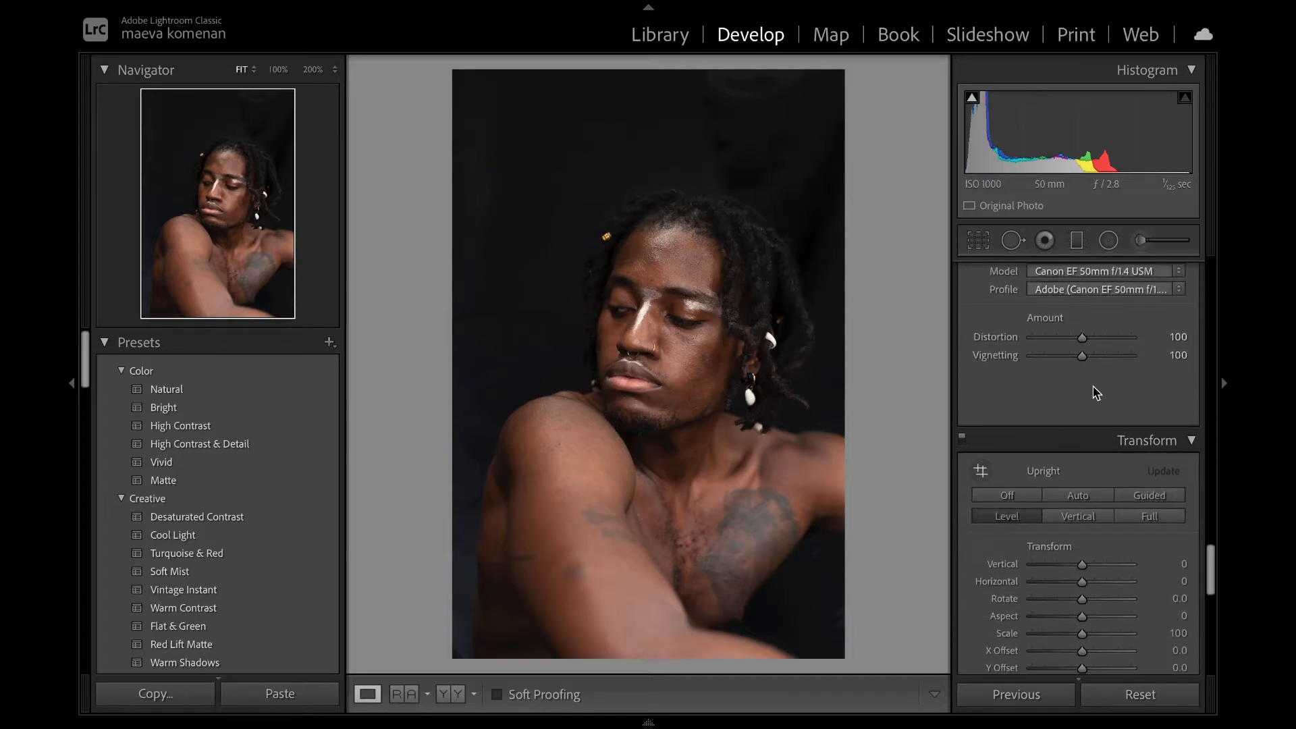
{"action": "scroll", "coordinate": [1094, 392], "scroll_direction": "up", "scroll_amount": 2}
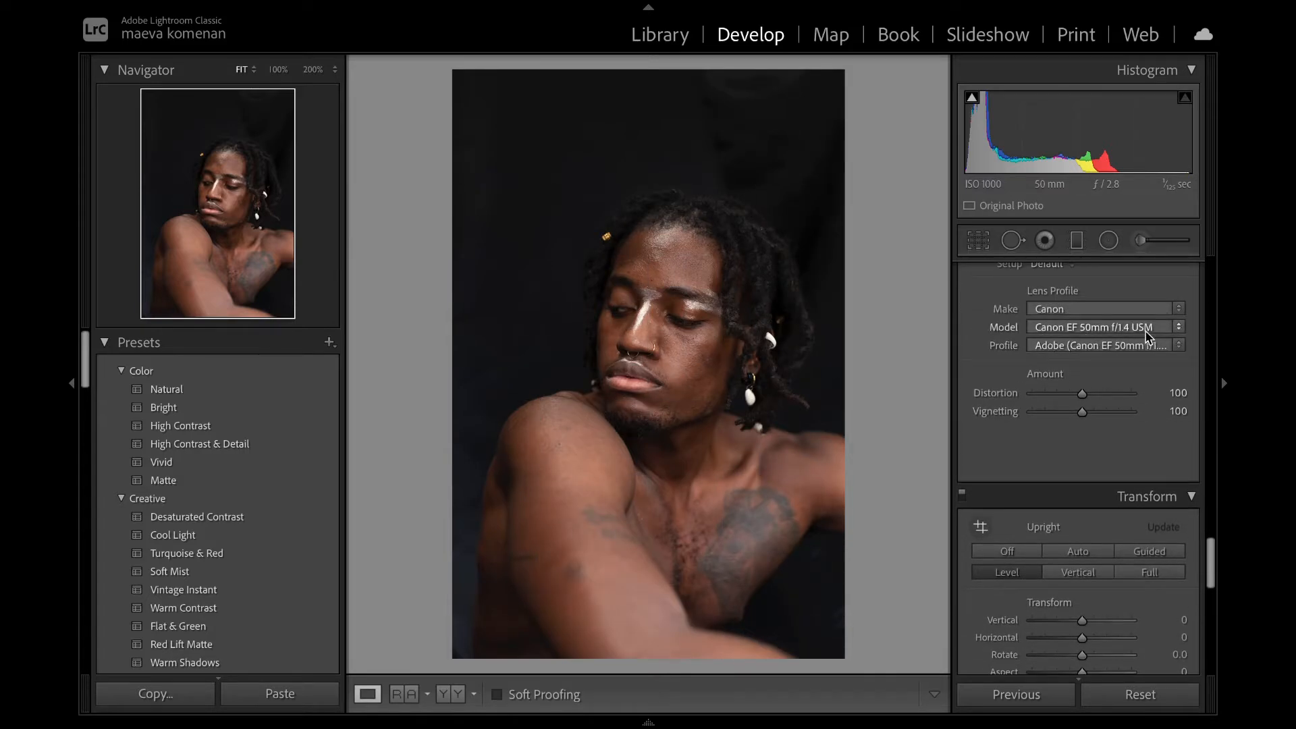
{"action": "scroll", "coordinate": [1032, 381], "scroll_direction": "down", "scroll_amount": 5}
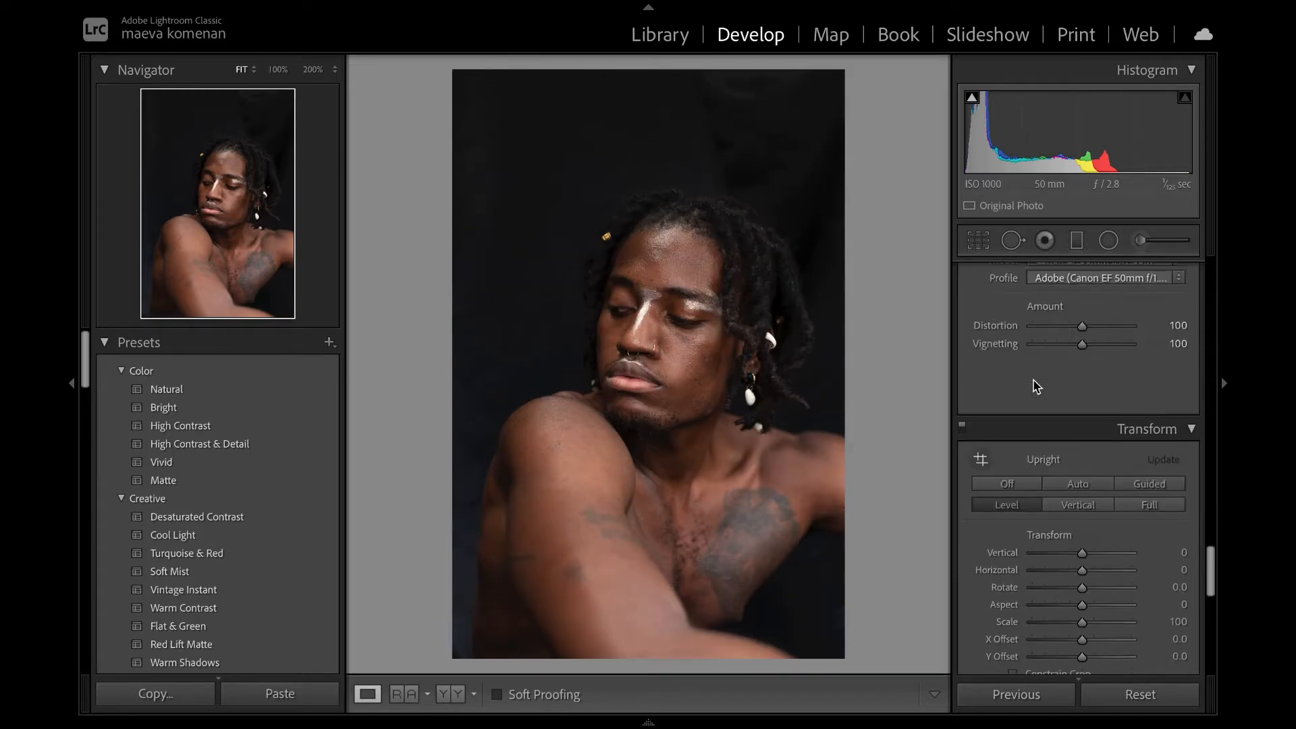
{"action": "scroll", "coordinate": [1036, 386], "scroll_direction": "down", "scroll_amount": 3}
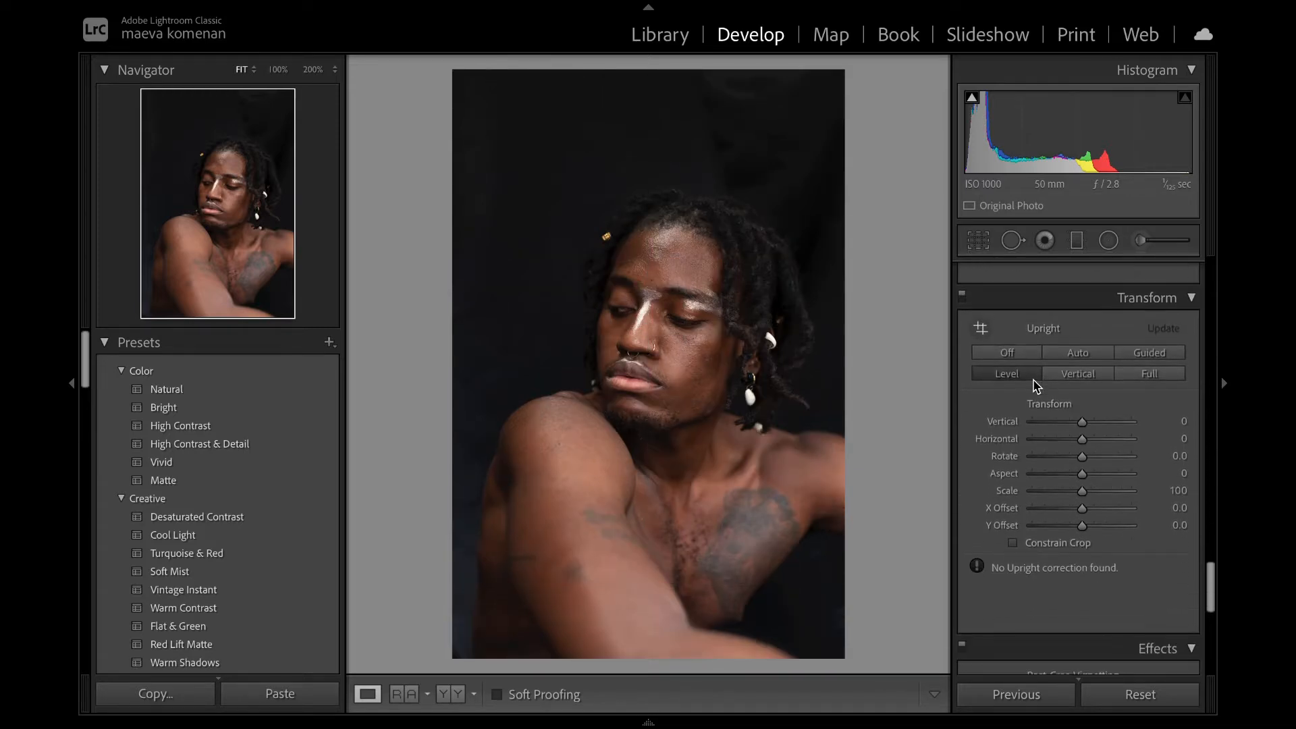
{"action": "scroll", "coordinate": [1036, 384], "scroll_direction": "down", "scroll_amount": 2}
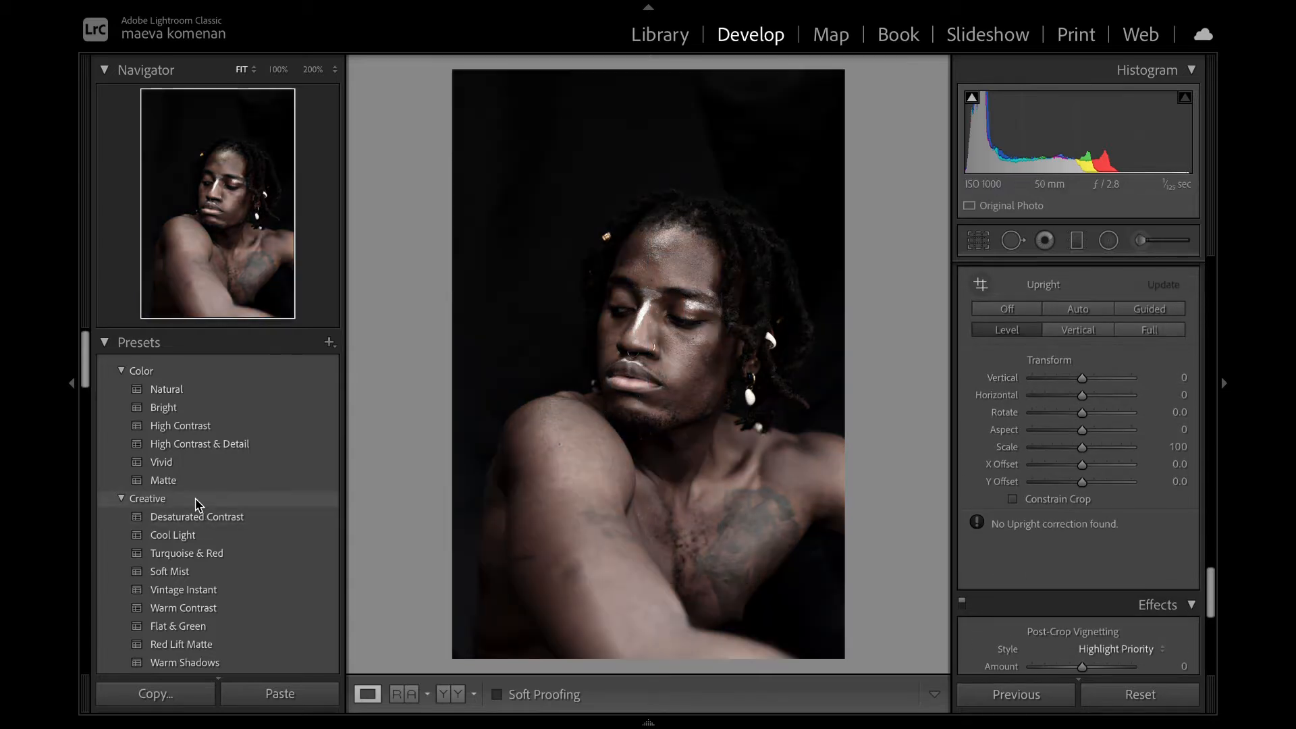
- Browse the develop preset list from the Color and Creative groups down to the Special Herbs group
{"action": "scroll", "coordinate": [196, 506], "scroll_direction": "down", "scroll_amount": 12}
{"action": "scroll", "coordinate": [197, 506], "scroll_direction": "down", "scroll_amount": 15}
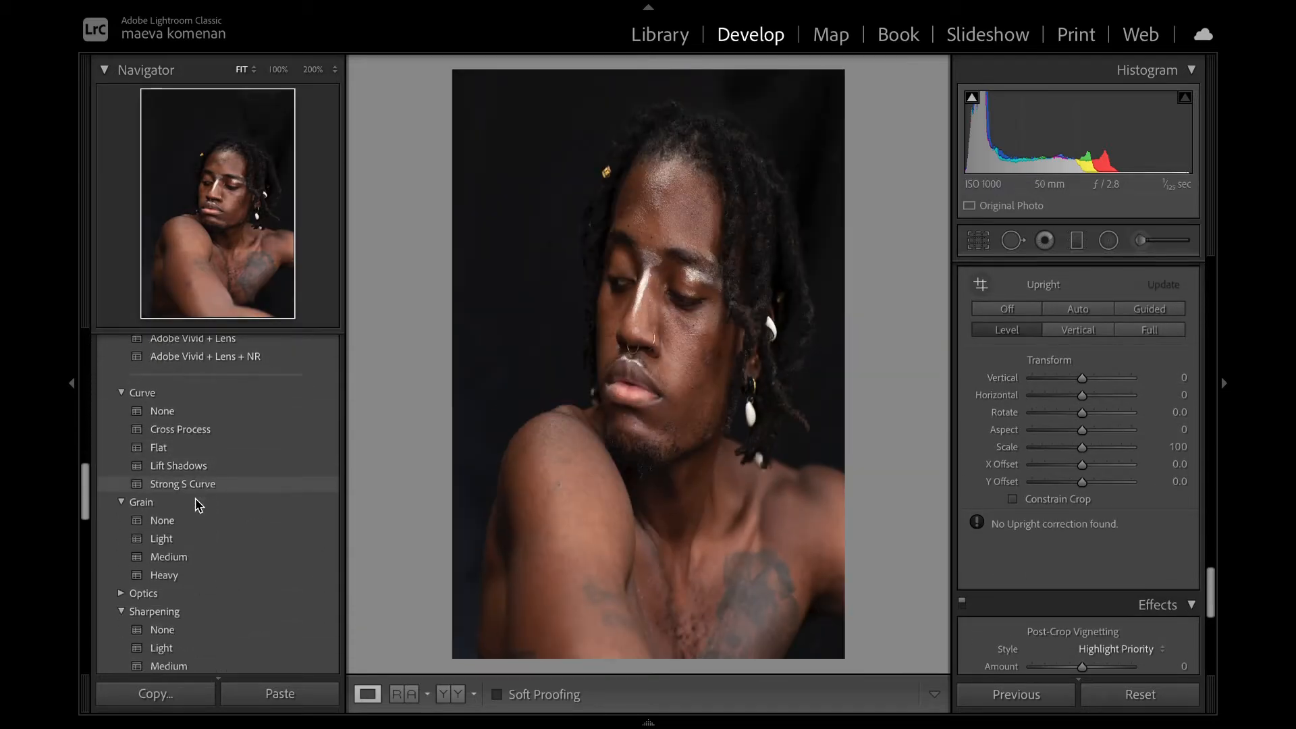
{"action": "scroll", "coordinate": [196, 506], "scroll_direction": "down", "scroll_amount": 4}
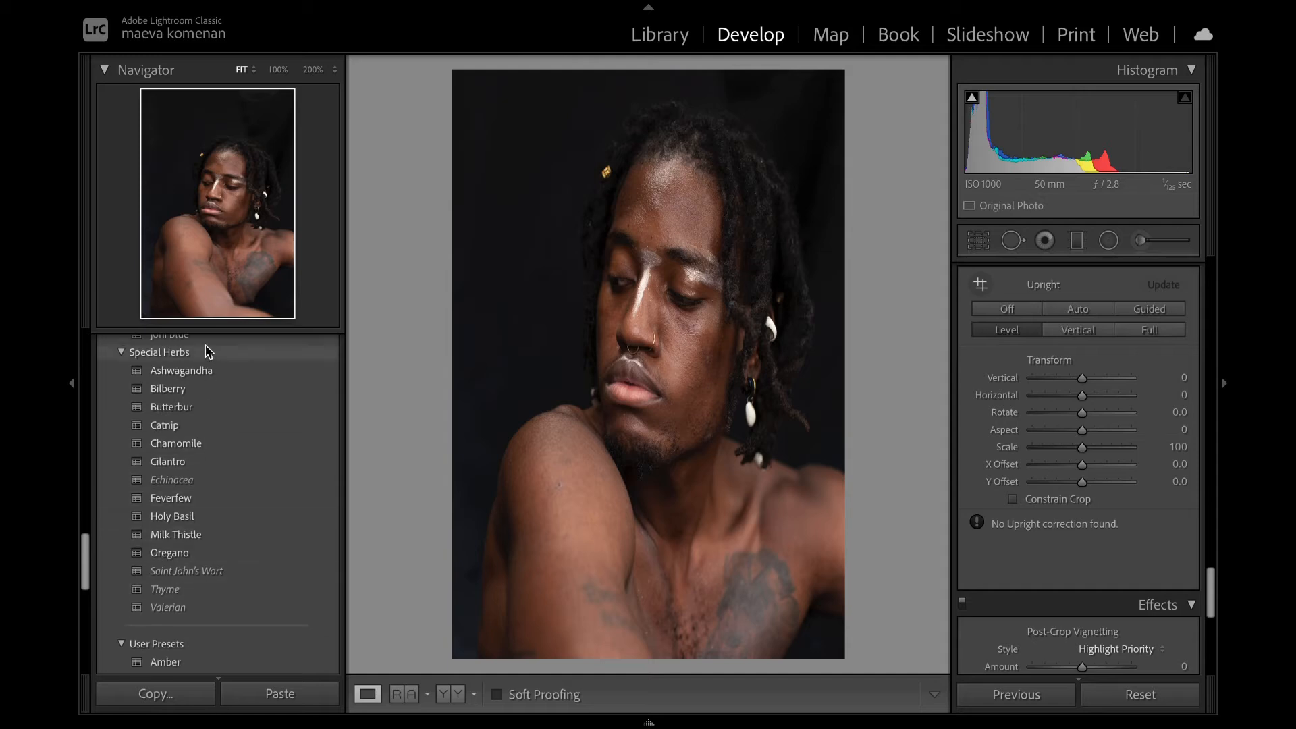
{"action": "scroll", "coordinate": [208, 350], "scroll_direction": "up", "scroll_amount": 2}
{"action": "scroll", "coordinate": [208, 350], "scroll_direction": "up", "scroll_amount": 4}
{"action": "scroll", "coordinate": [208, 350], "scroll_direction": "down", "scroll_amount": 8}
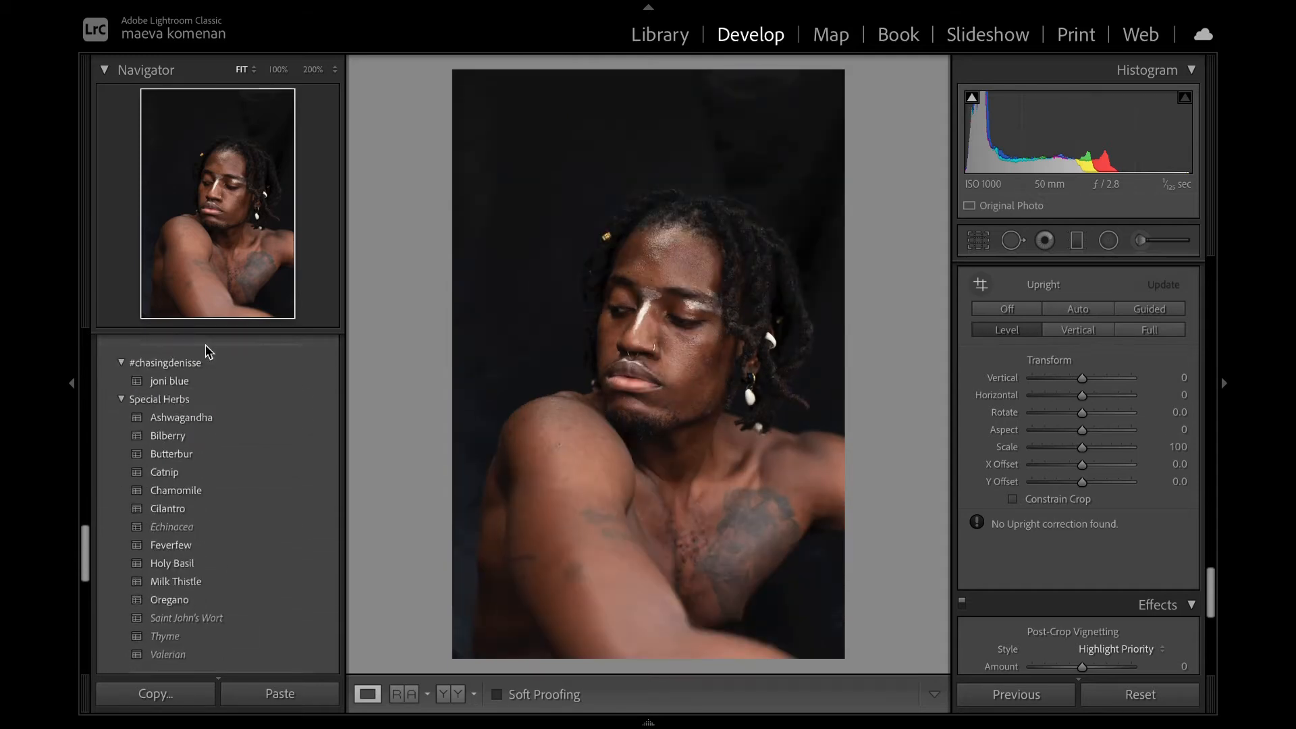
- Preview the Special Herbs presets on the portrait and collapse the Special Herbs and #chasingdenisse groups
{"action": "scroll", "coordinate": [209, 351], "scroll_direction": "up", "scroll_amount": 2}
{"action": "left_click", "coordinate": [120, 382]}
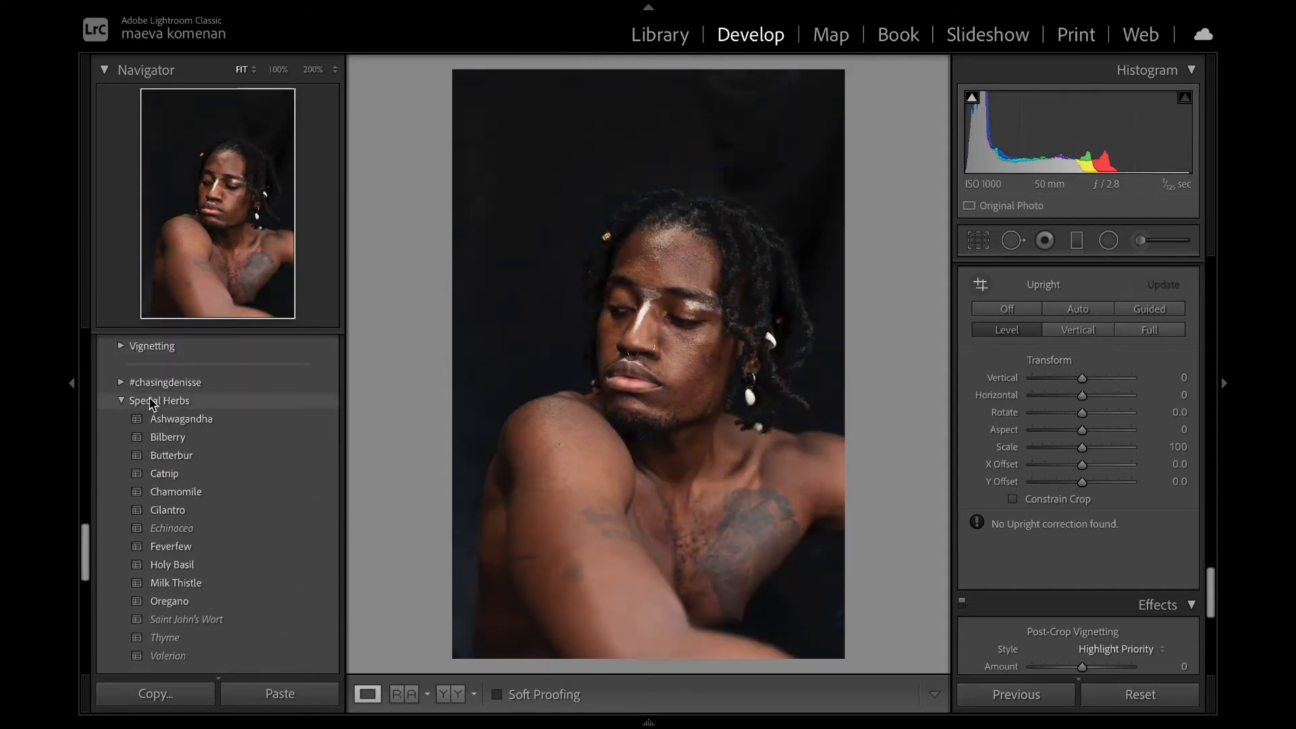
{"action": "scroll", "coordinate": [169, 418], "scroll_direction": "down", "scroll_amount": 2}
{"action": "left_click", "coordinate": [122, 347]}
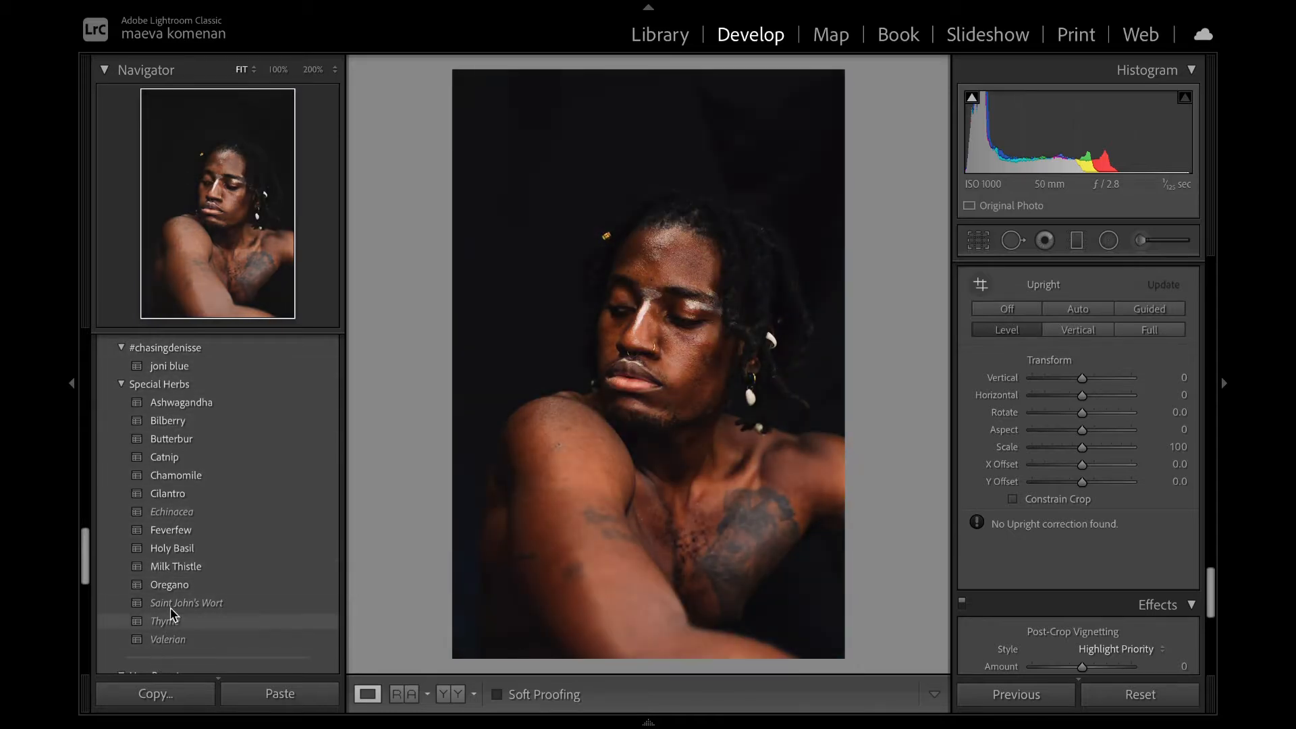
{"action": "left_click", "coordinate": [121, 384]}
{"action": "left_click", "coordinate": [123, 358]}
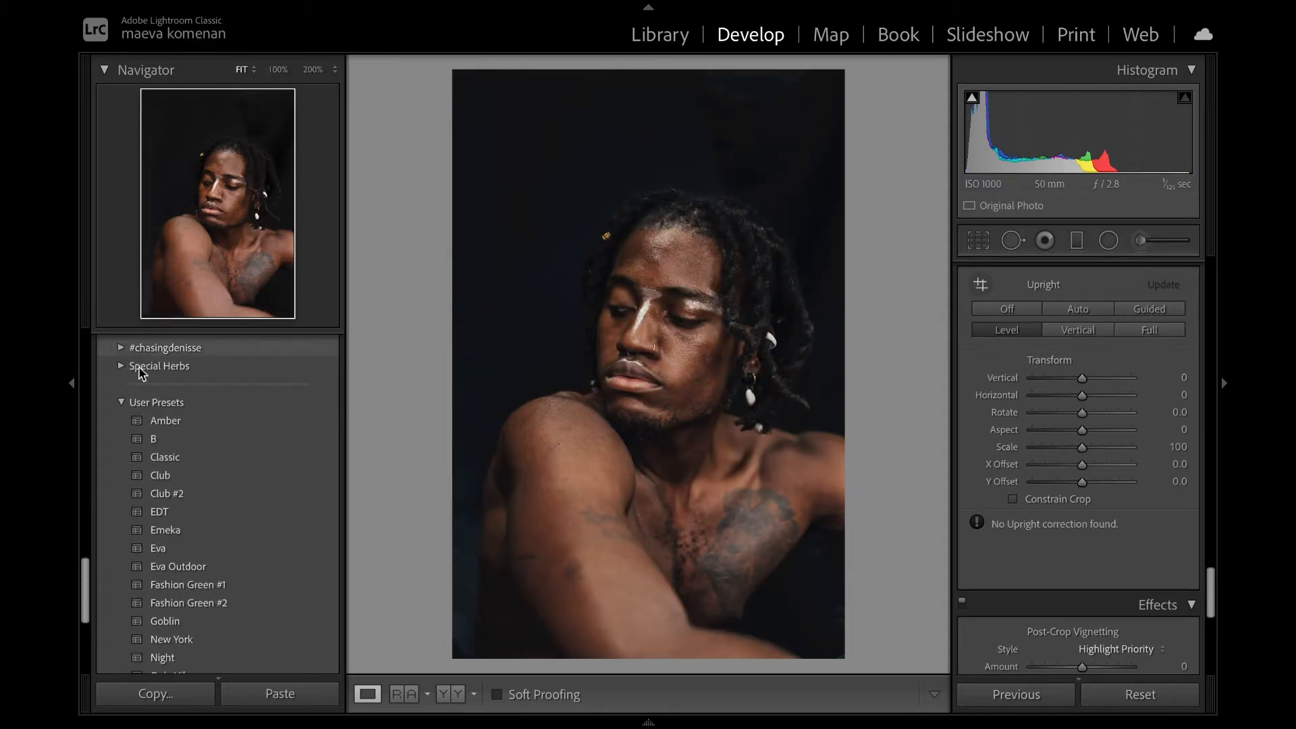
- Preview the user presets on the portrait and collapse the User Presets group without applying any of them
{"action": "scroll", "coordinate": [172, 415], "scroll_direction": "down", "scroll_amount": 2}
{"action": "scroll", "coordinate": [172, 416], "scroll_direction": "down", "scroll_amount": 1}
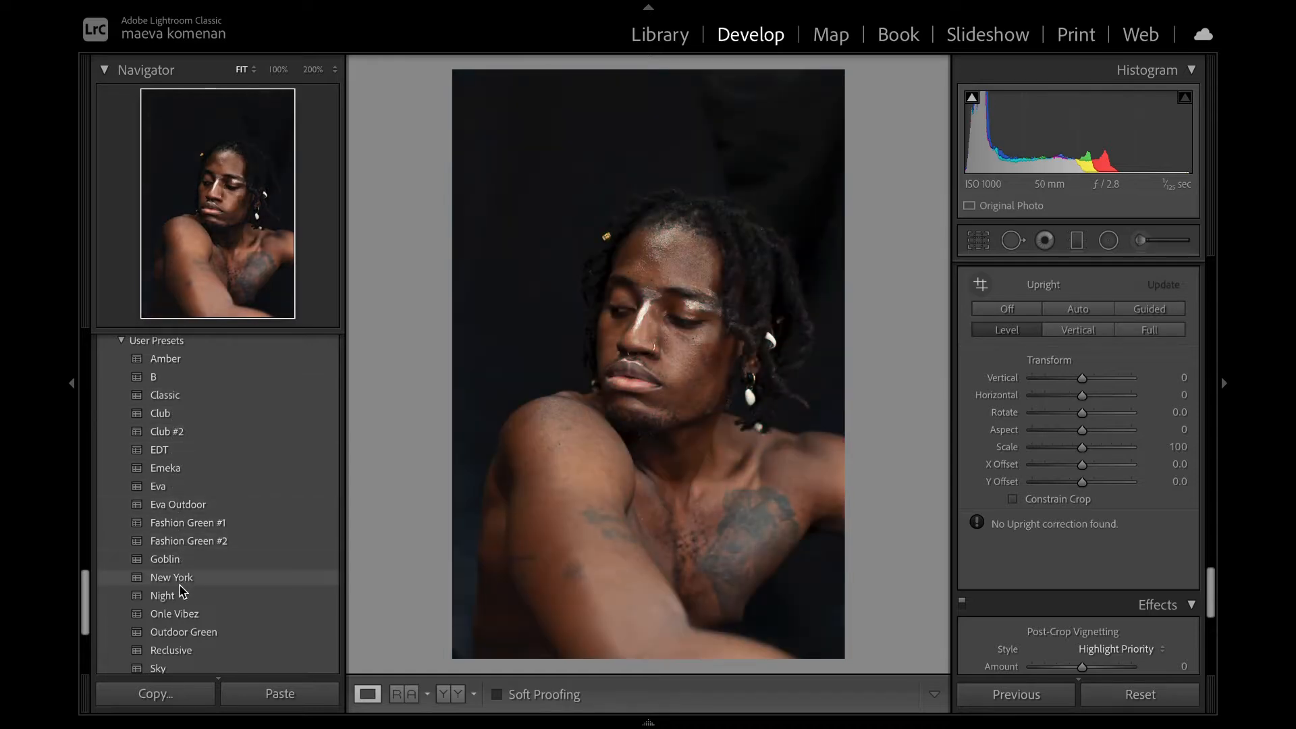
{"action": "scroll", "coordinate": [181, 667], "scroll_direction": "down", "scroll_amount": 3}
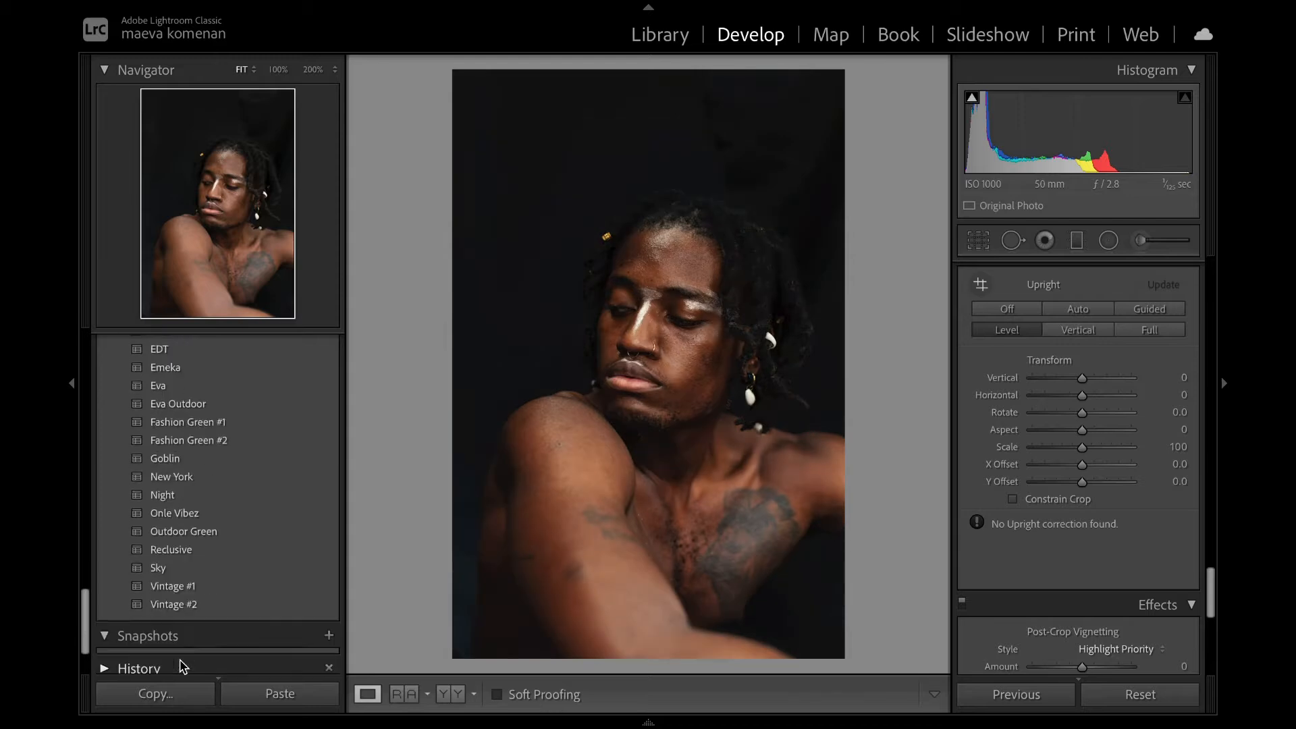
{"action": "left_click", "coordinate": [181, 582]}
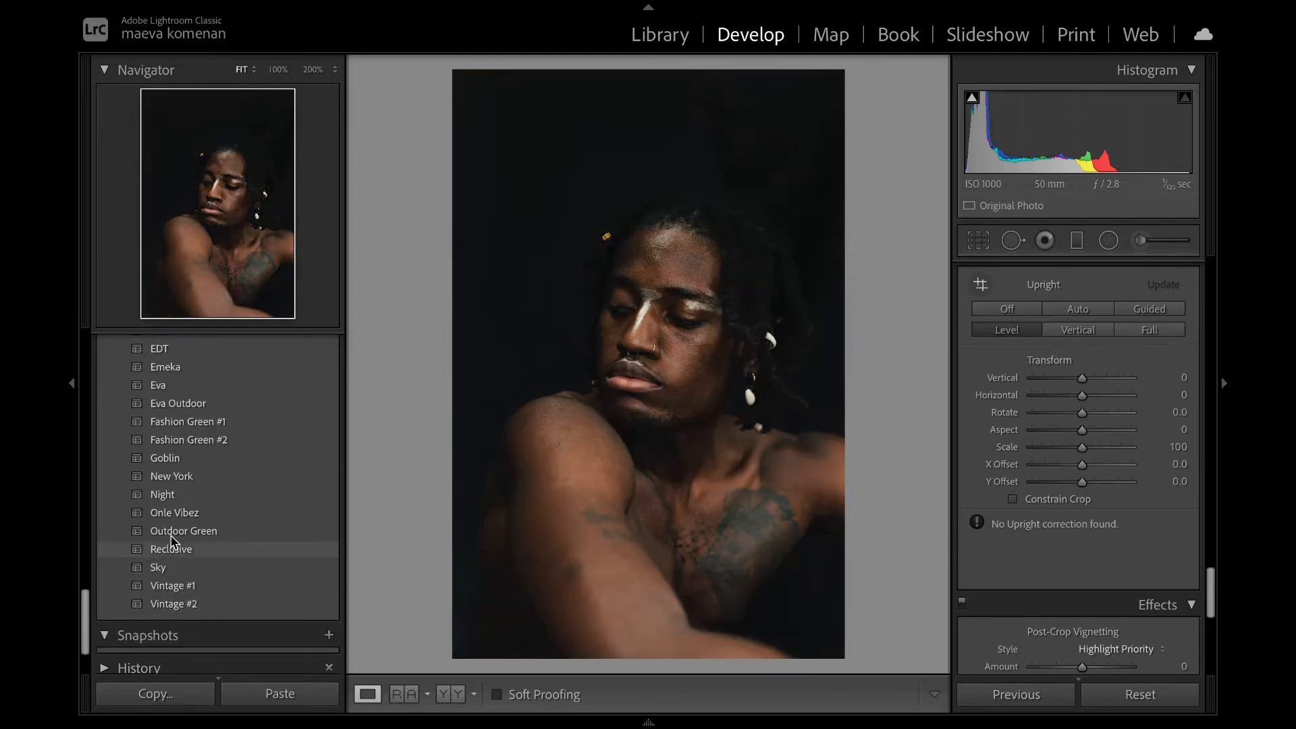
{"action": "scroll", "coordinate": [160, 366], "scroll_direction": "up", "scroll_amount": 5}
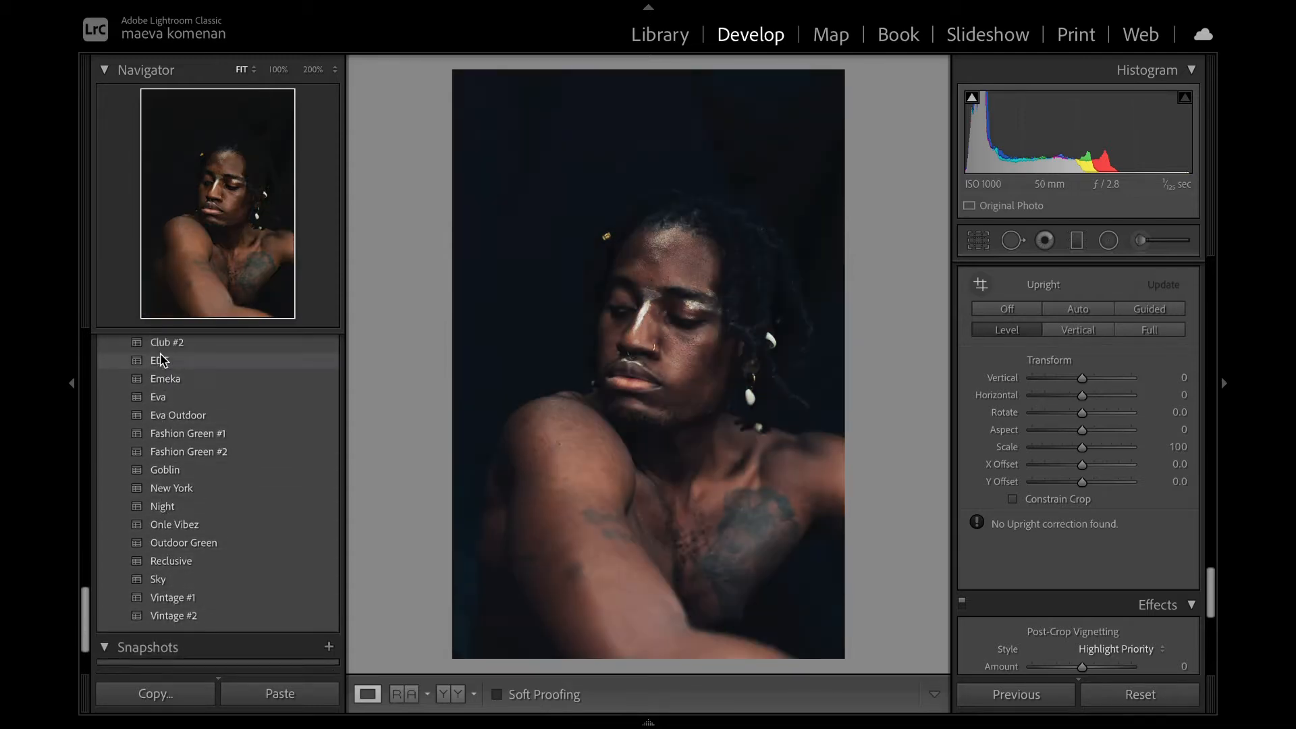
{"action": "scroll", "coordinate": [160, 496], "scroll_direction": "down", "scroll_amount": 3}
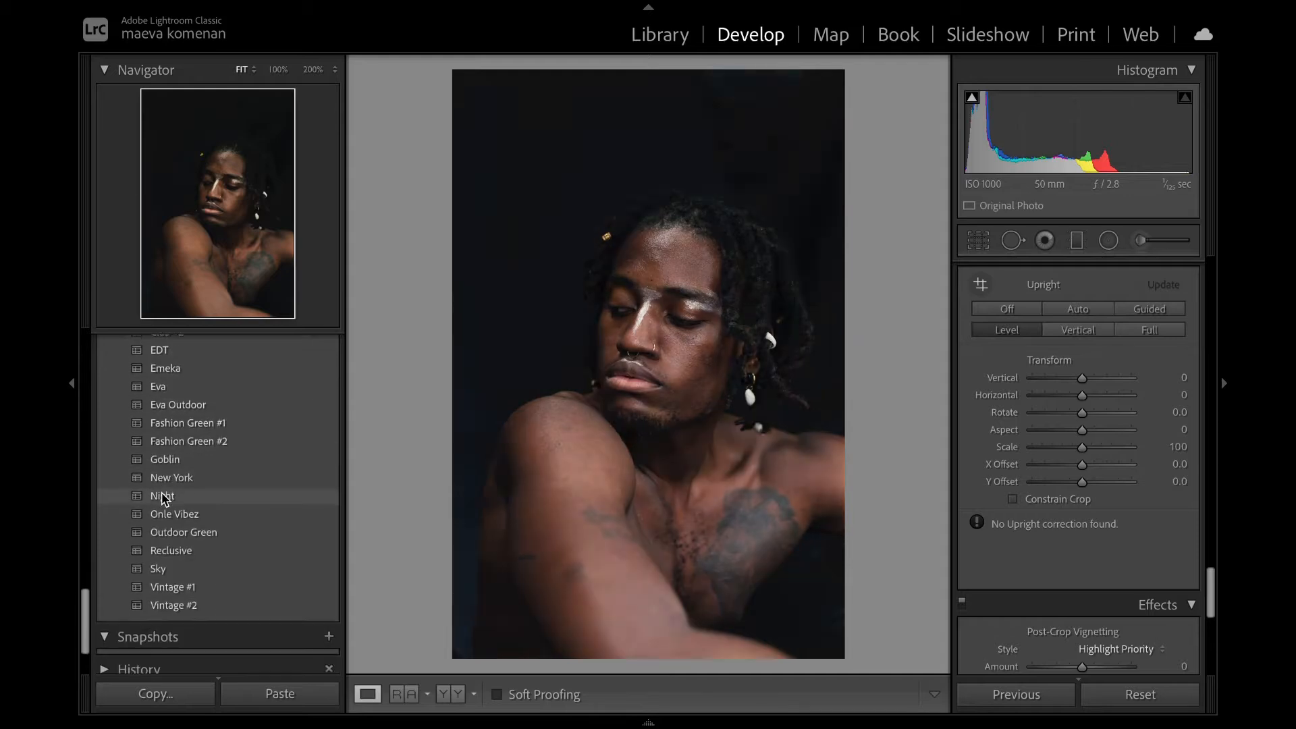
{"action": "scroll", "coordinate": [159, 492], "scroll_direction": "up", "scroll_amount": 4}
{"action": "left_click", "coordinate": [122, 379]}
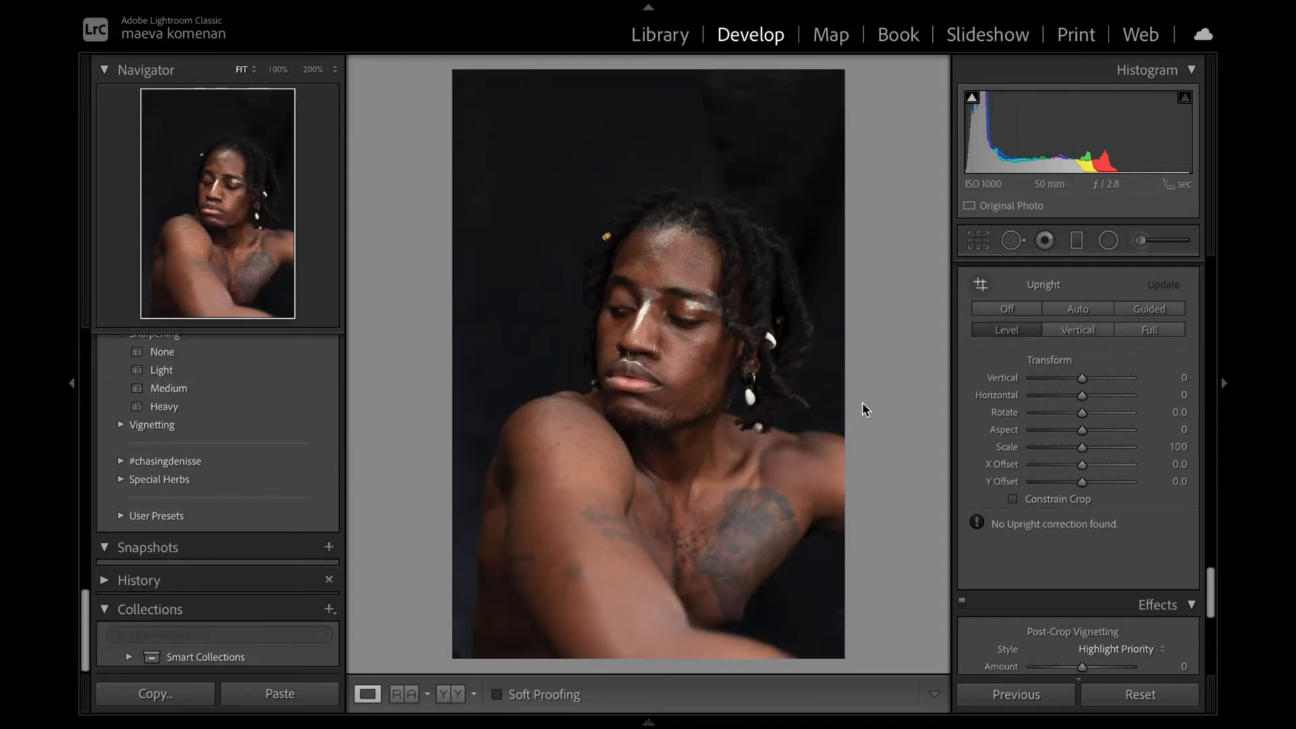
- Adjust the basic tone: Contrast −18, Highlights +3, Shadows −5, Whites −21 and Blacks −13
{"action": "scroll", "coordinate": [1039, 378], "scroll_direction": "up", "scroll_amount": 10}
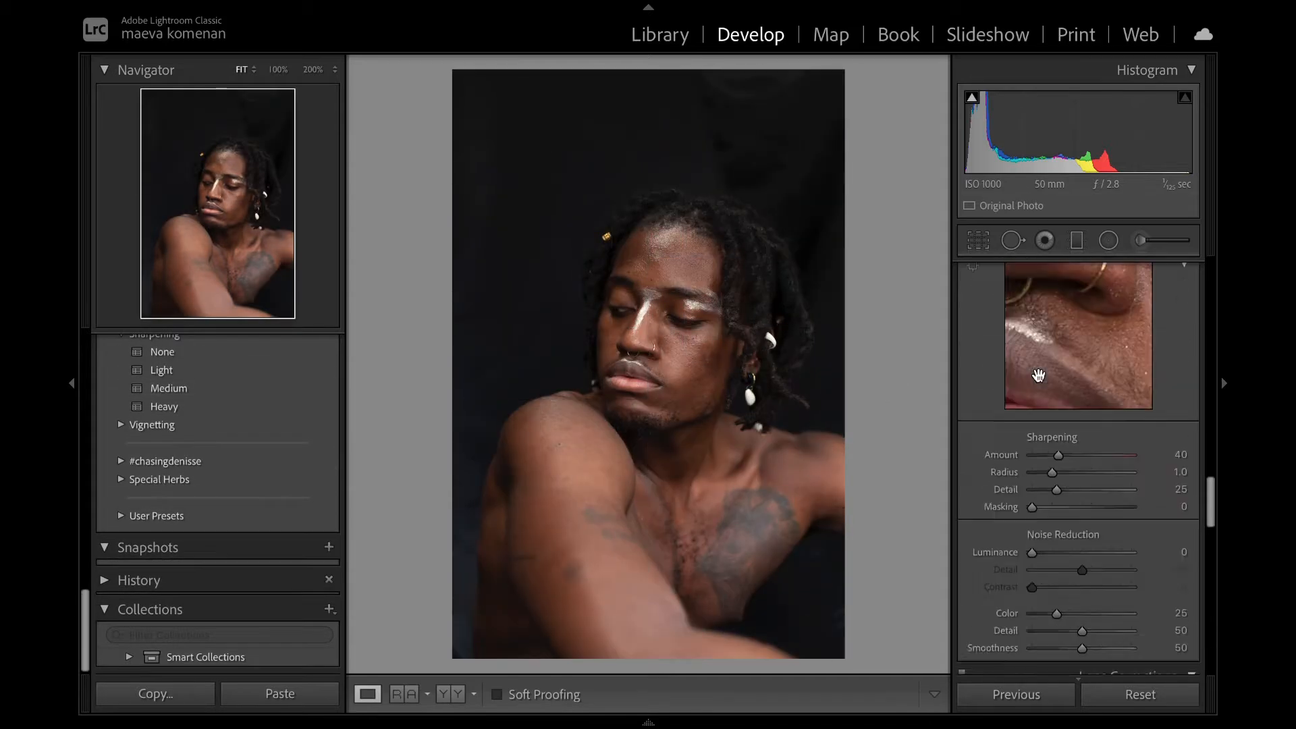
{"action": "scroll", "coordinate": [1039, 381], "scroll_direction": "down", "scroll_amount": 8}
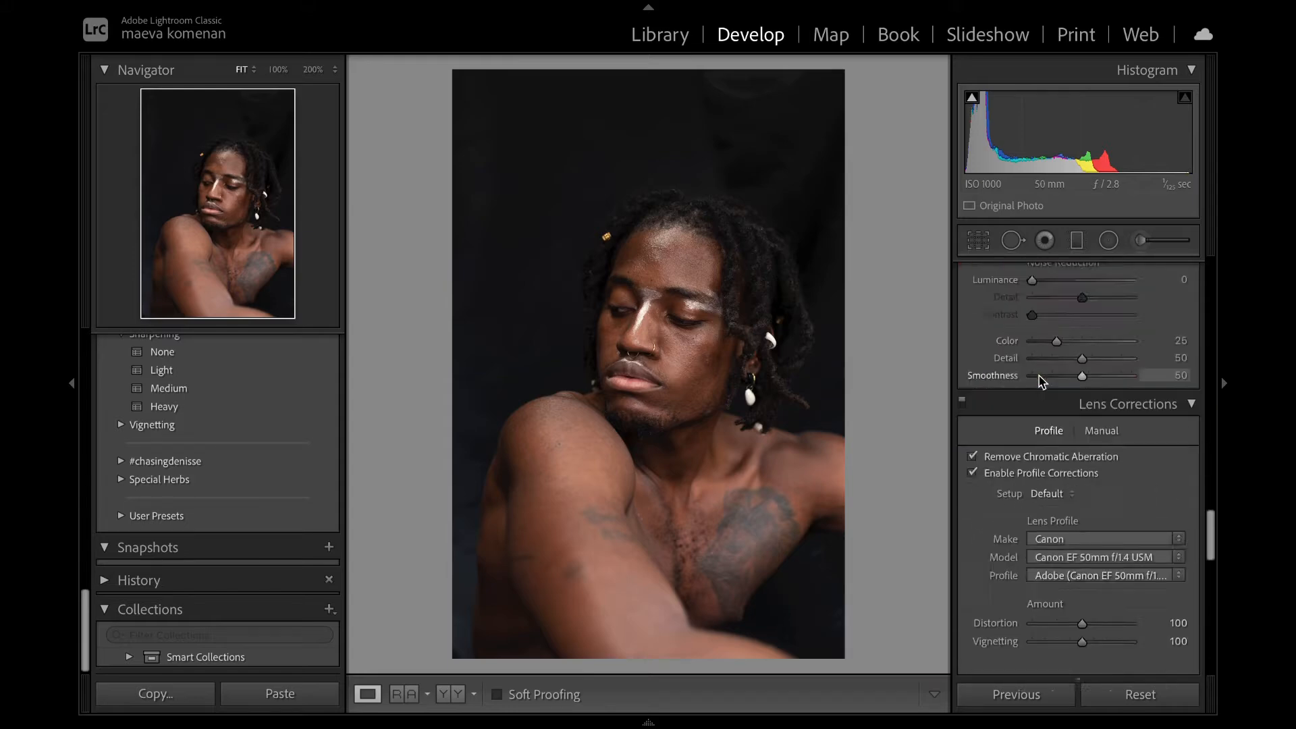
{"action": "scroll", "coordinate": [1040, 380], "scroll_direction": "up", "scroll_amount": 10}
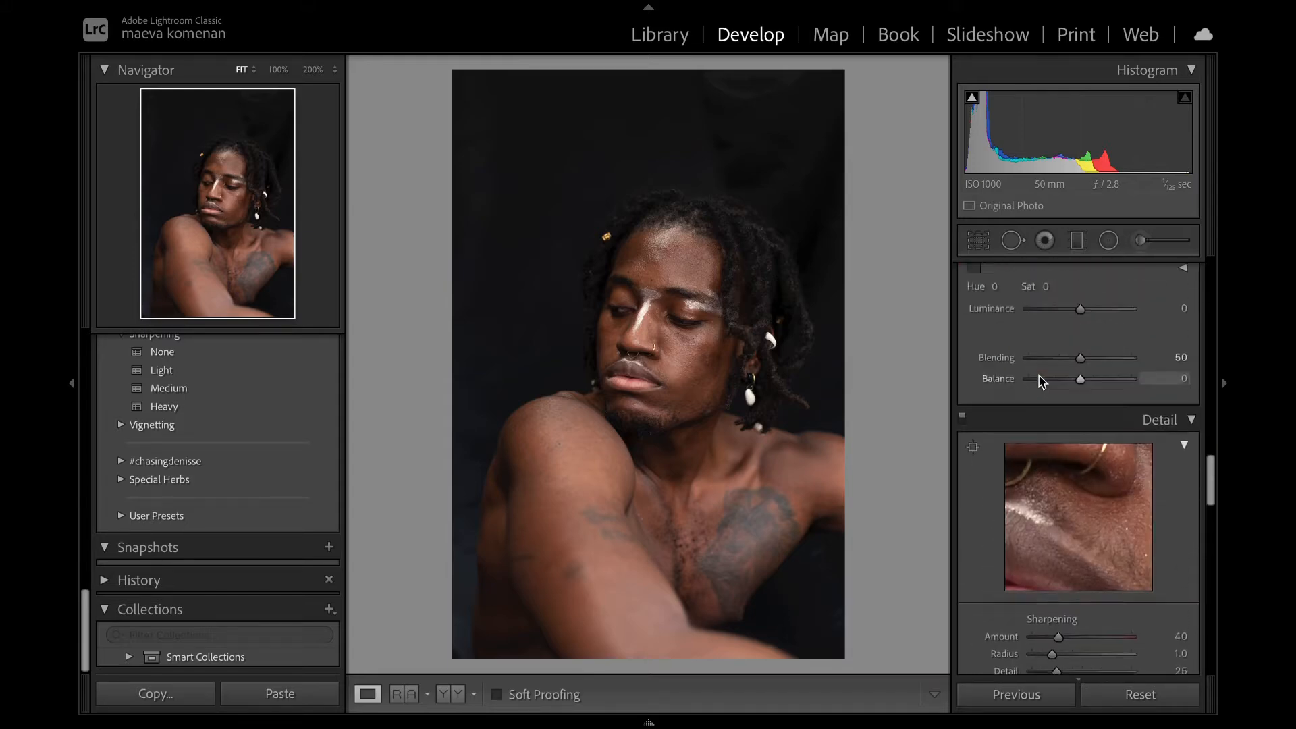
{"action": "scroll", "coordinate": [1039, 380], "scroll_direction": "up", "scroll_amount": 10}
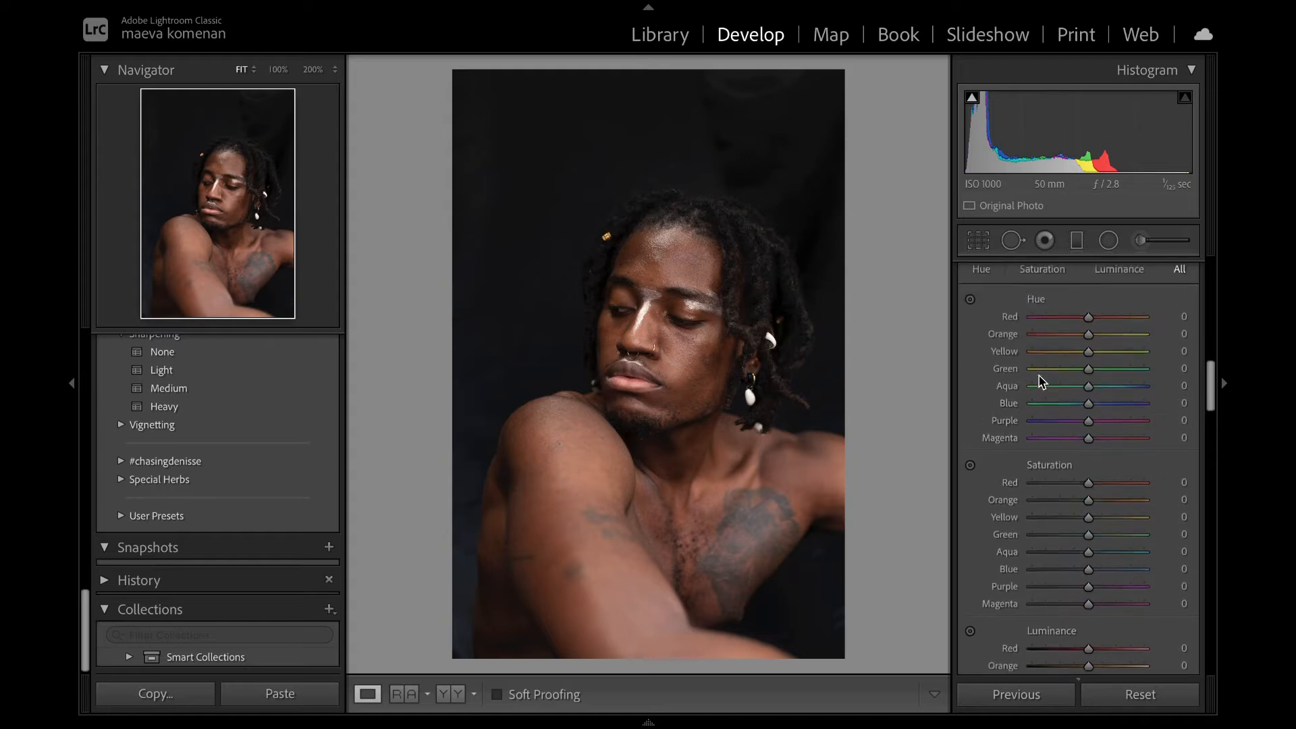
{"action": "scroll", "coordinate": [1040, 380], "scroll_direction": "down", "scroll_amount": 1}
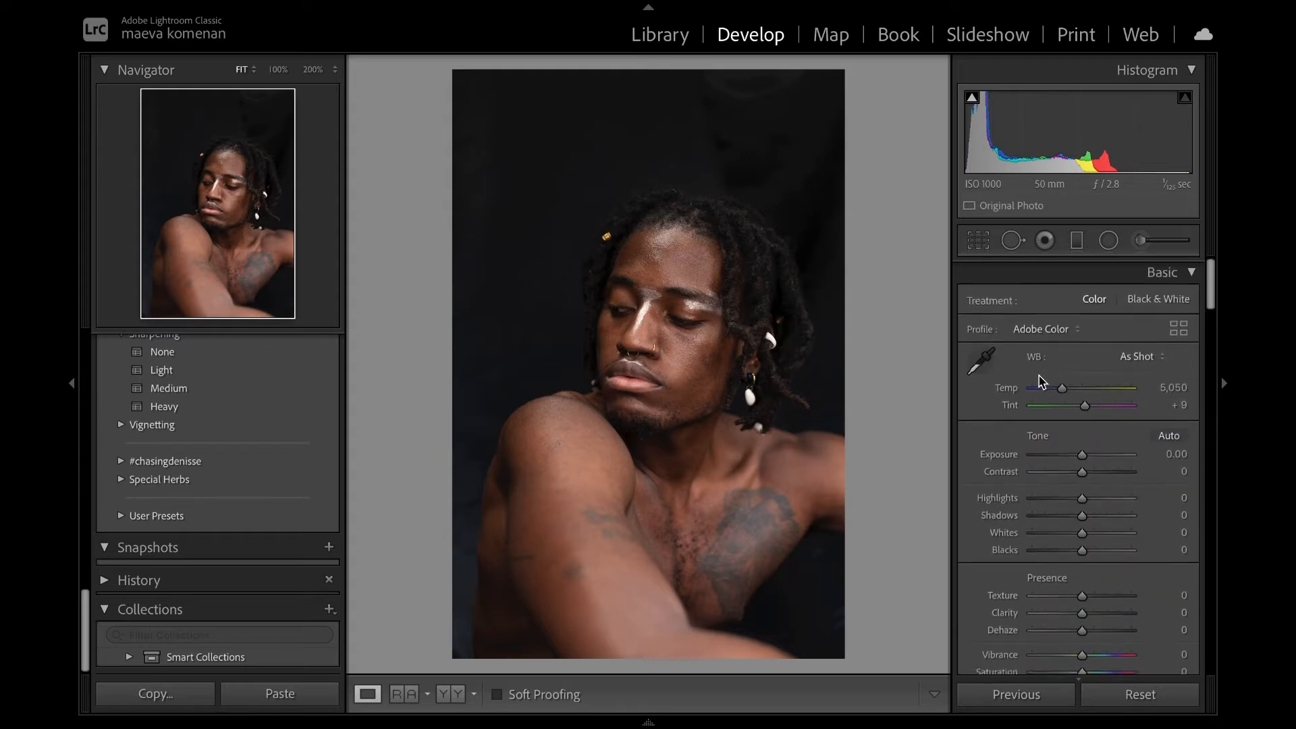
{"action": "left_click_drag", "start_coordinate": [1084, 477], "coordinate": [1077, 478]}
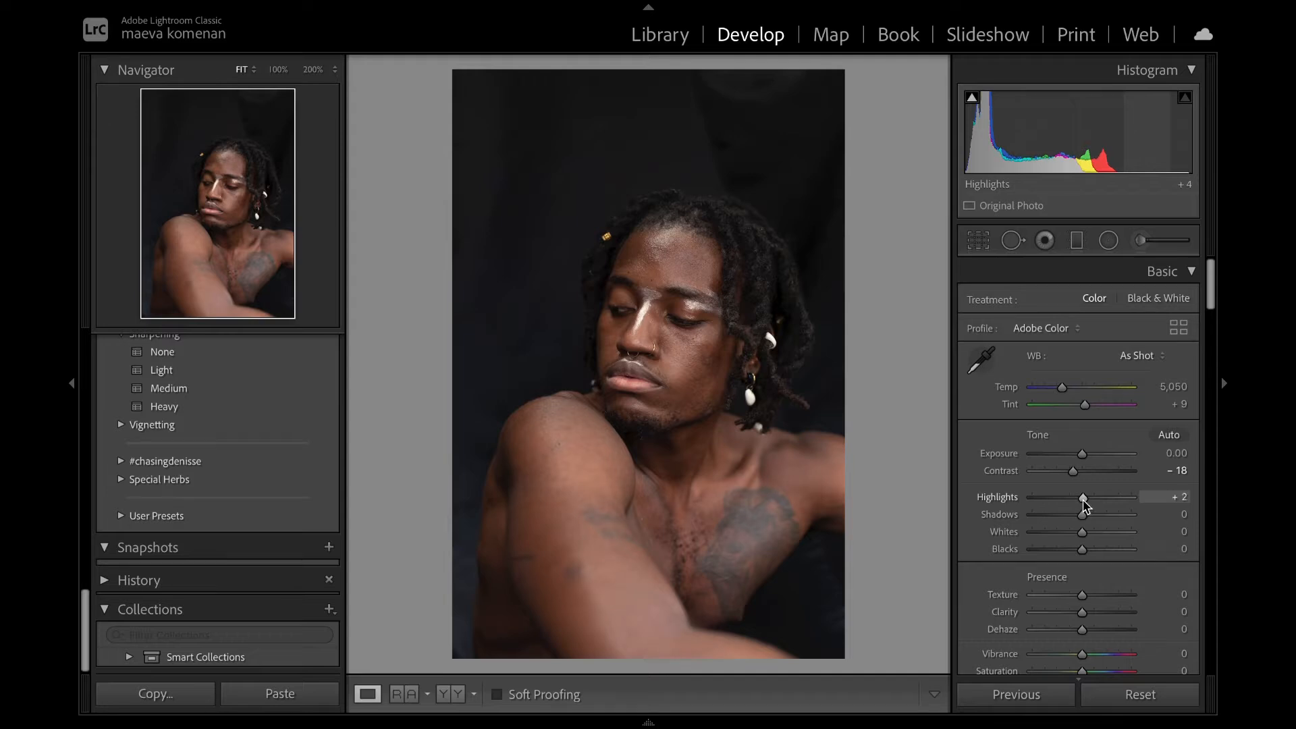
{"action": "left_click_drag", "start_coordinate": [1083, 504], "coordinate": [1082, 504]}
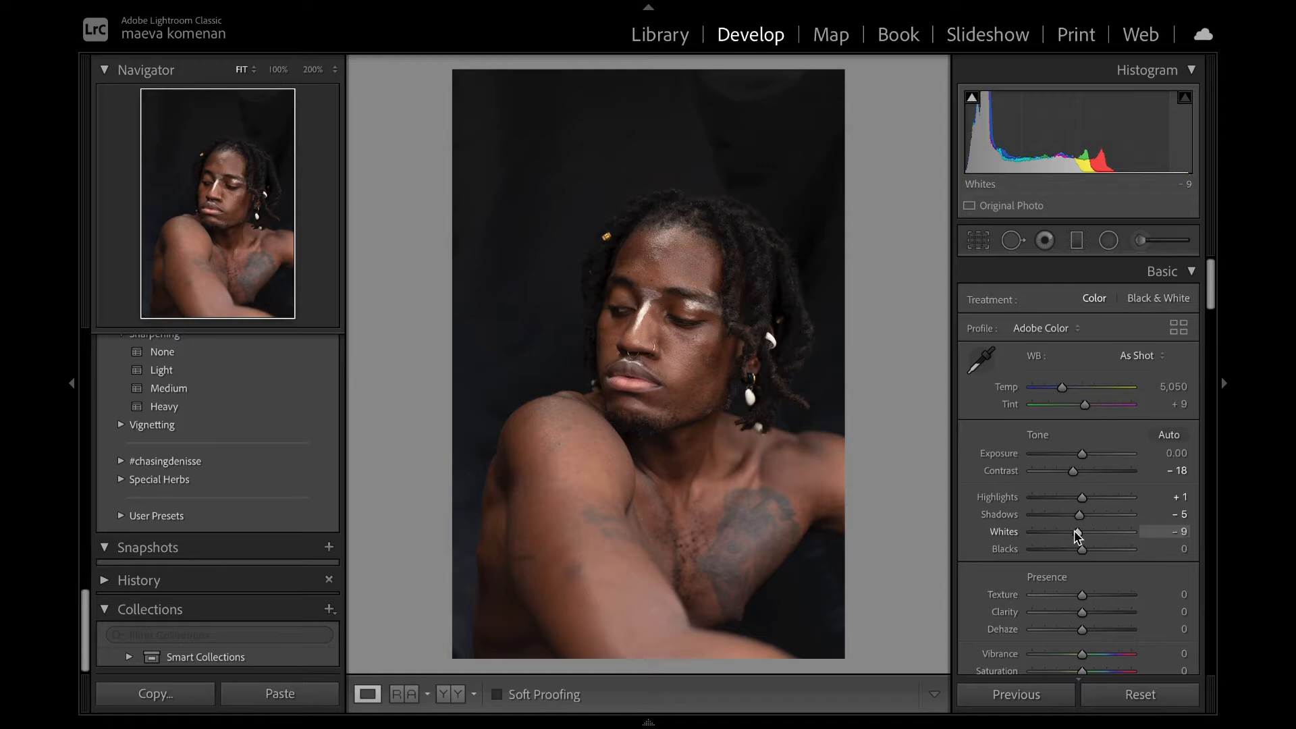
{"action": "left_click_drag", "start_coordinate": [1076, 531], "coordinate": [1077, 554]}
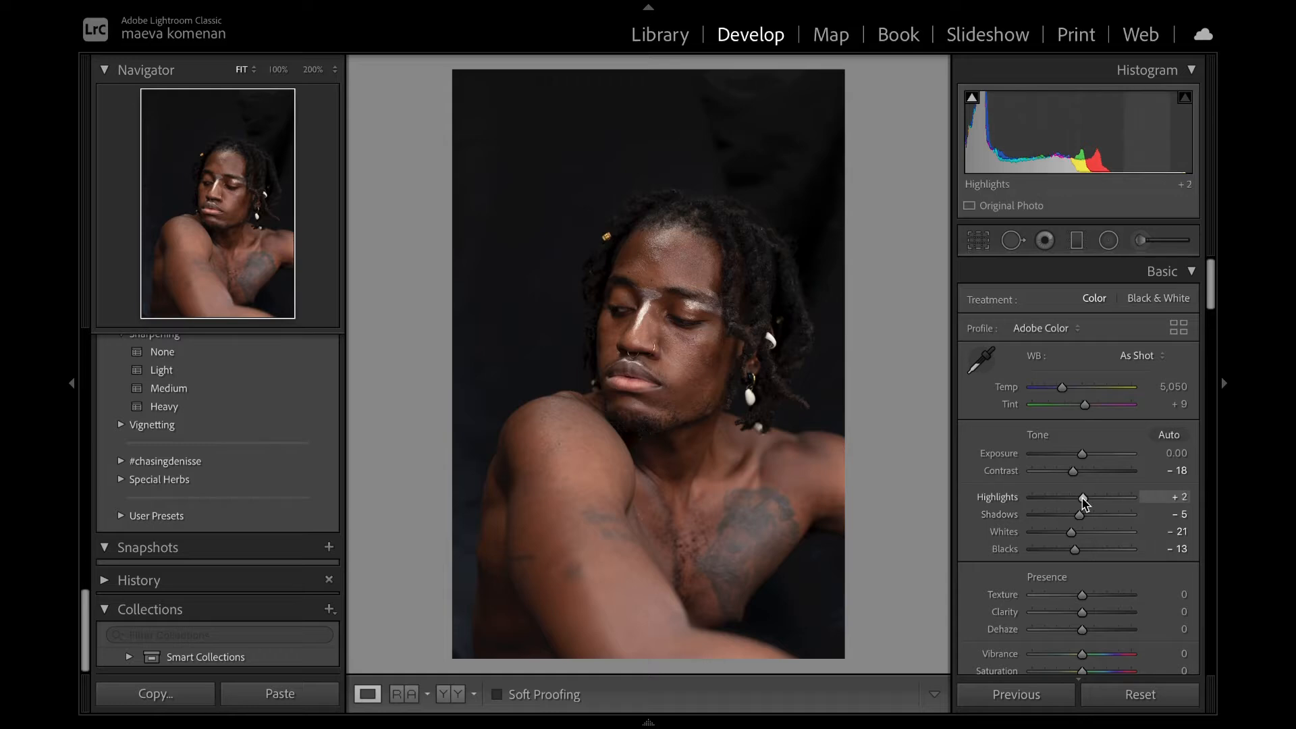
- Set Dehaze to +2 in the Presence adjustments
{"action": "scroll", "coordinate": [1080, 520], "scroll_direction": "down", "scroll_amount": 4}
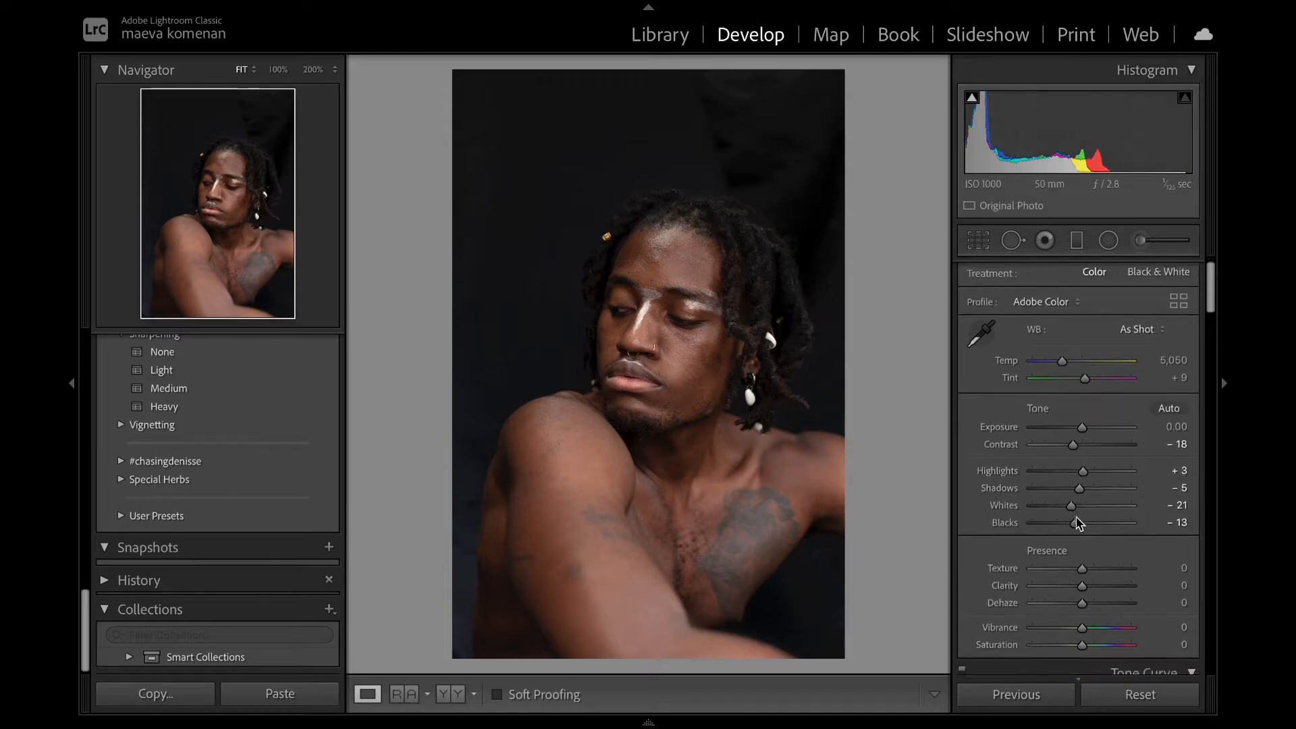
{"action": "scroll", "coordinate": [1079, 523], "scroll_direction": "down", "scroll_amount": 1}
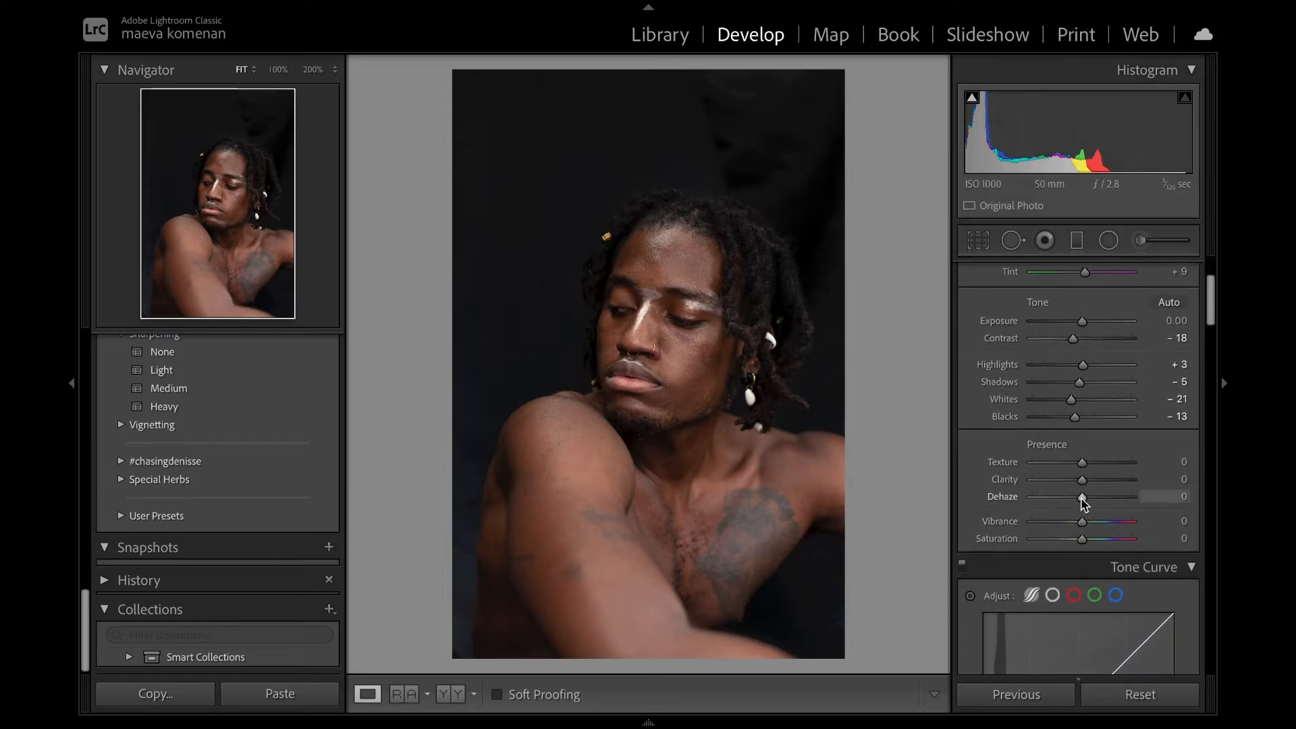
{"action": "left_click_drag", "start_coordinate": [1082, 503], "coordinate": [1084, 504]}
- Tint the shadows in Color Grading with a yellow tone of hue 51 and saturation 21
{"action": "scroll", "coordinate": [1083, 503], "scroll_direction": "down", "scroll_amount": 3}
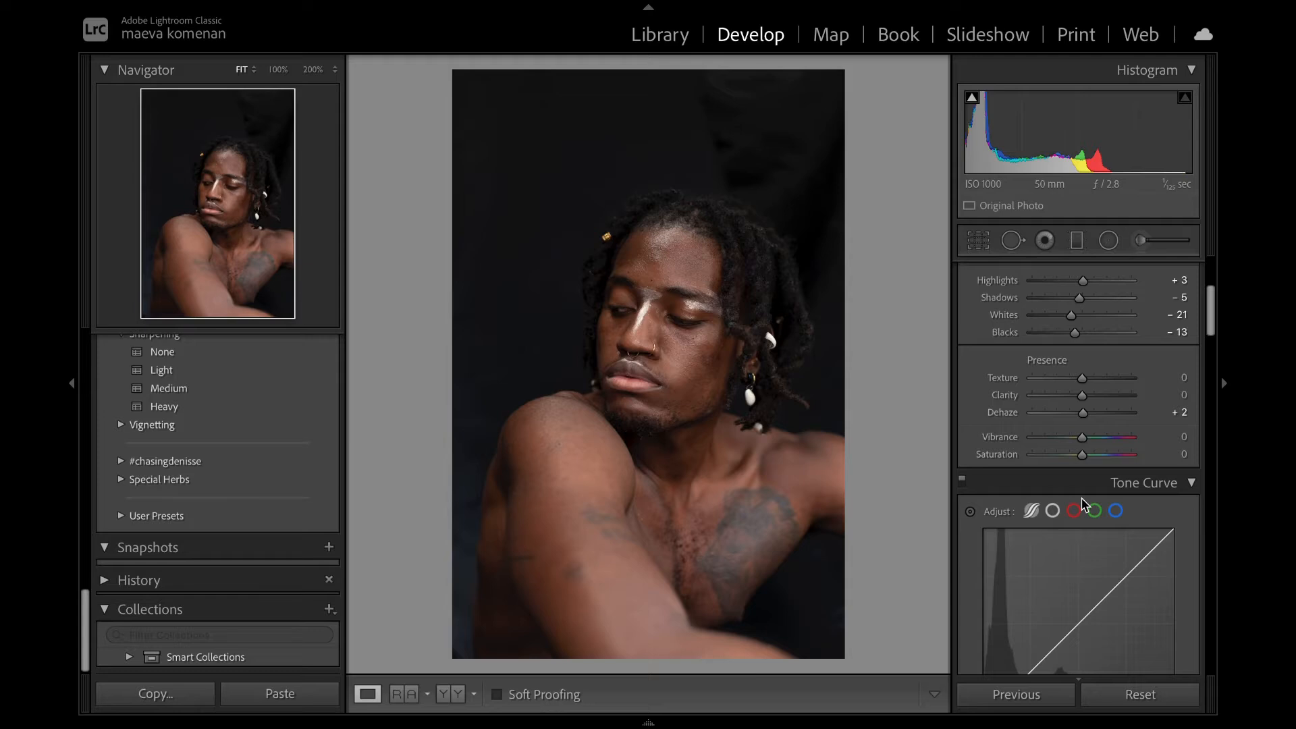
{"action": "scroll", "coordinate": [1082, 503], "scroll_direction": "down", "scroll_amount": 20}
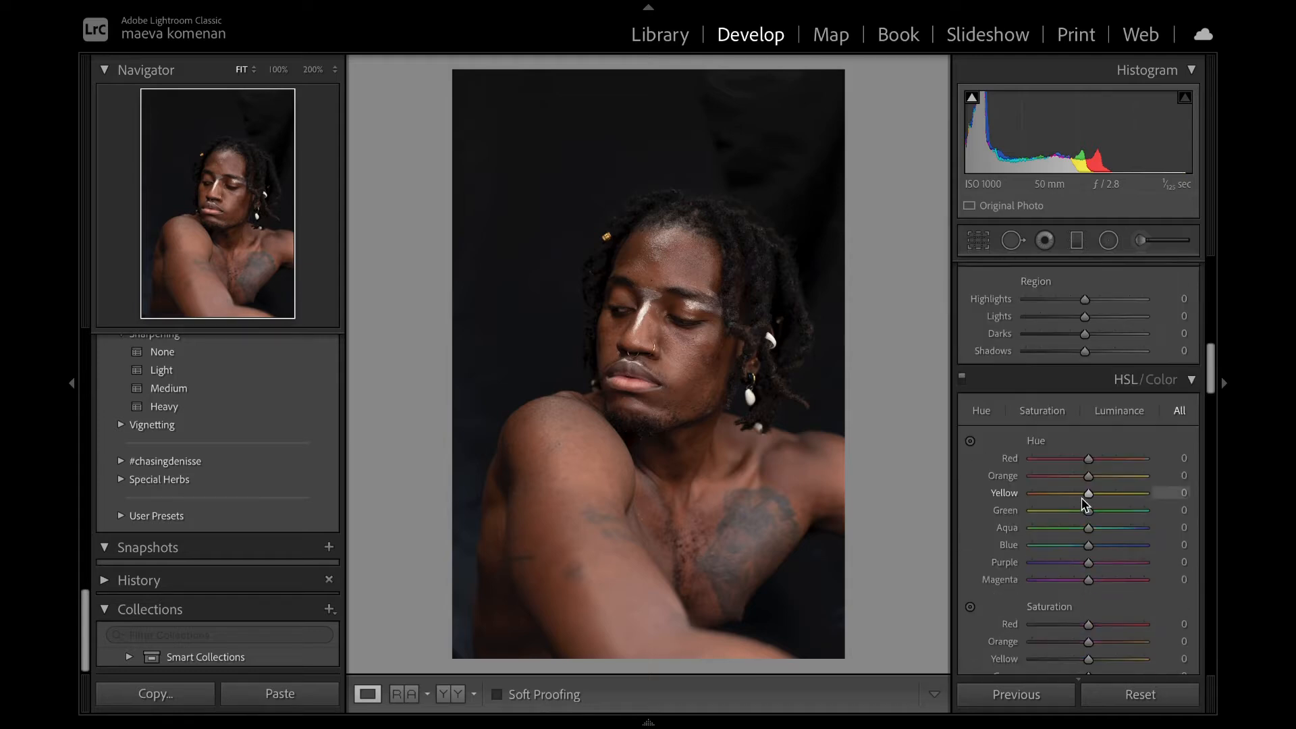
{"action": "scroll", "coordinate": [1085, 503], "scroll_direction": "down", "scroll_amount": 10}
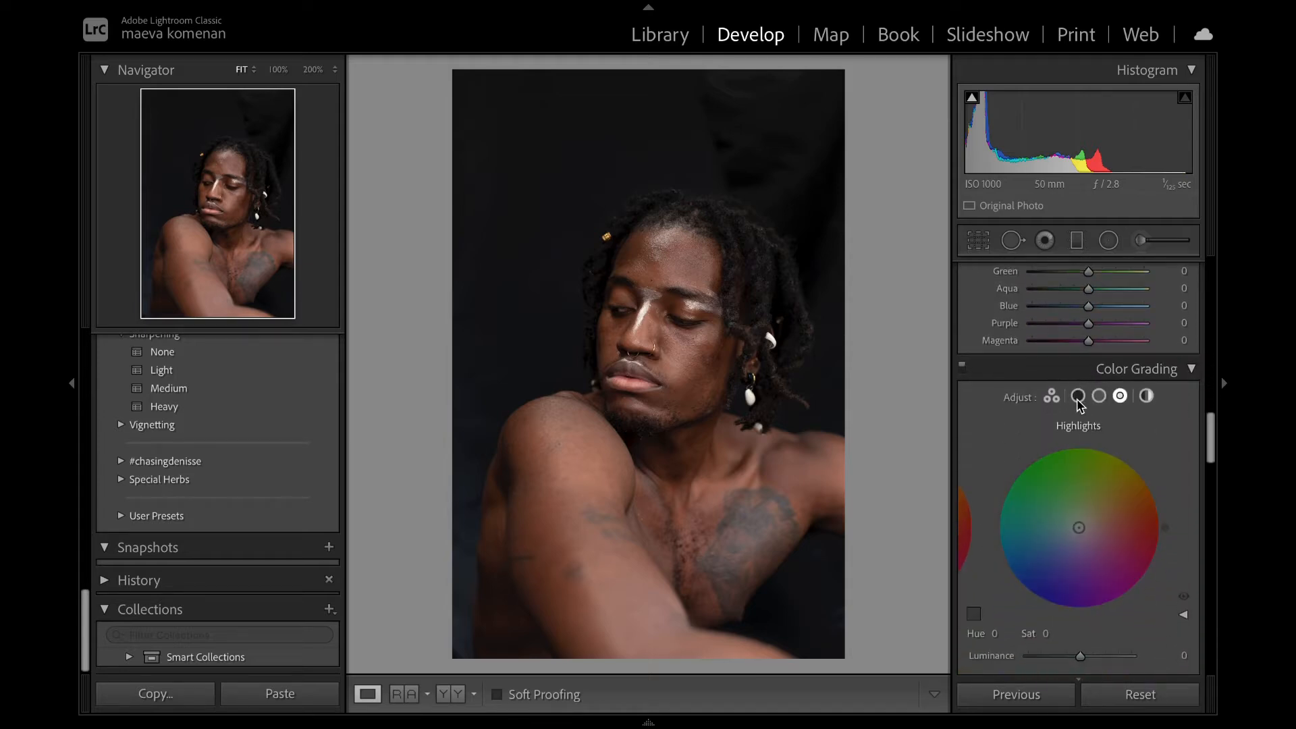
{"action": "left_click", "coordinate": [1078, 397]}
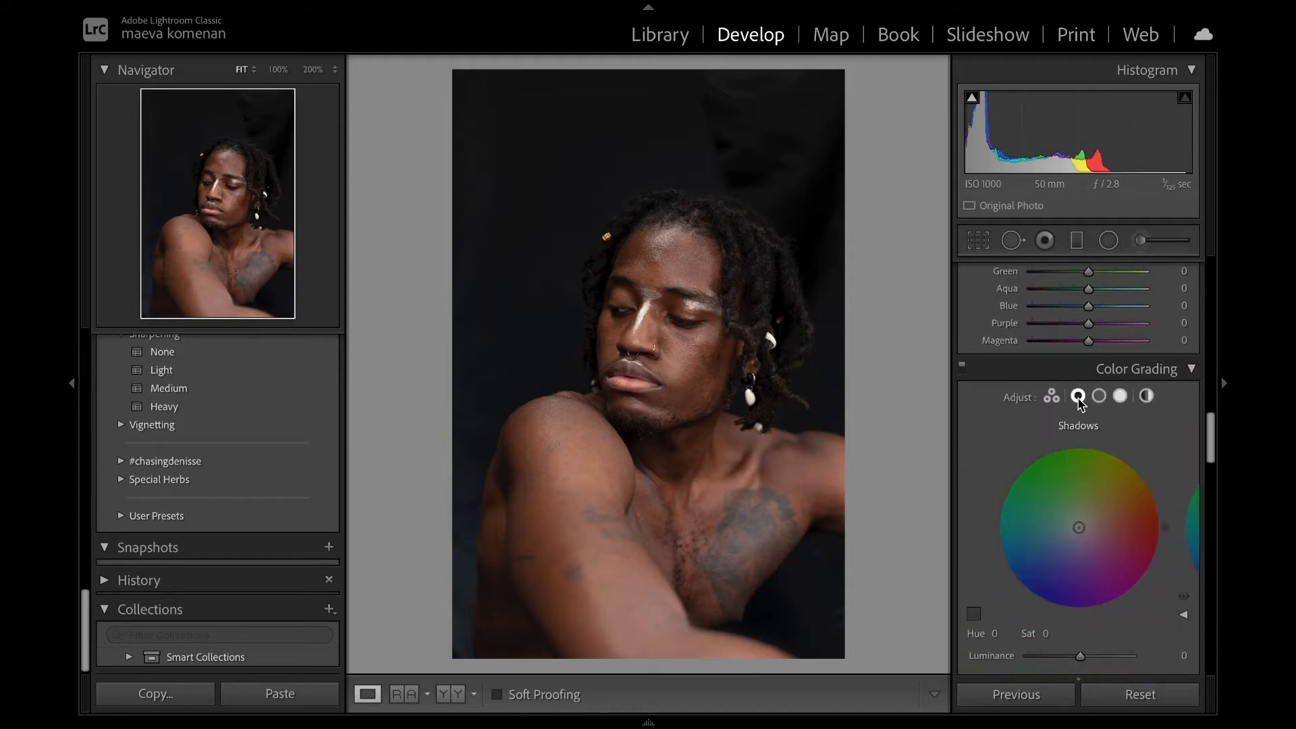
{"action": "left_click", "coordinate": [1094, 519]}
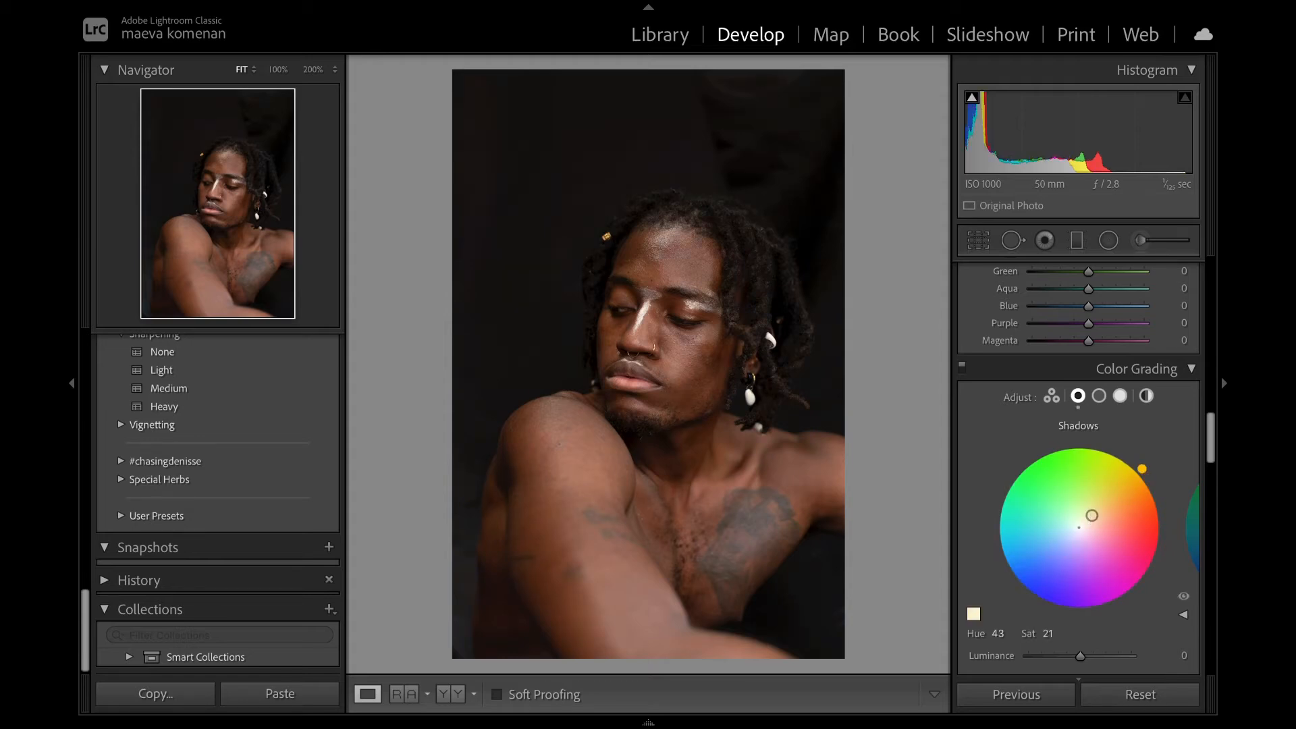
{"action": "left_click_drag", "start_coordinate": [1142, 469], "coordinate": [1135, 461]}
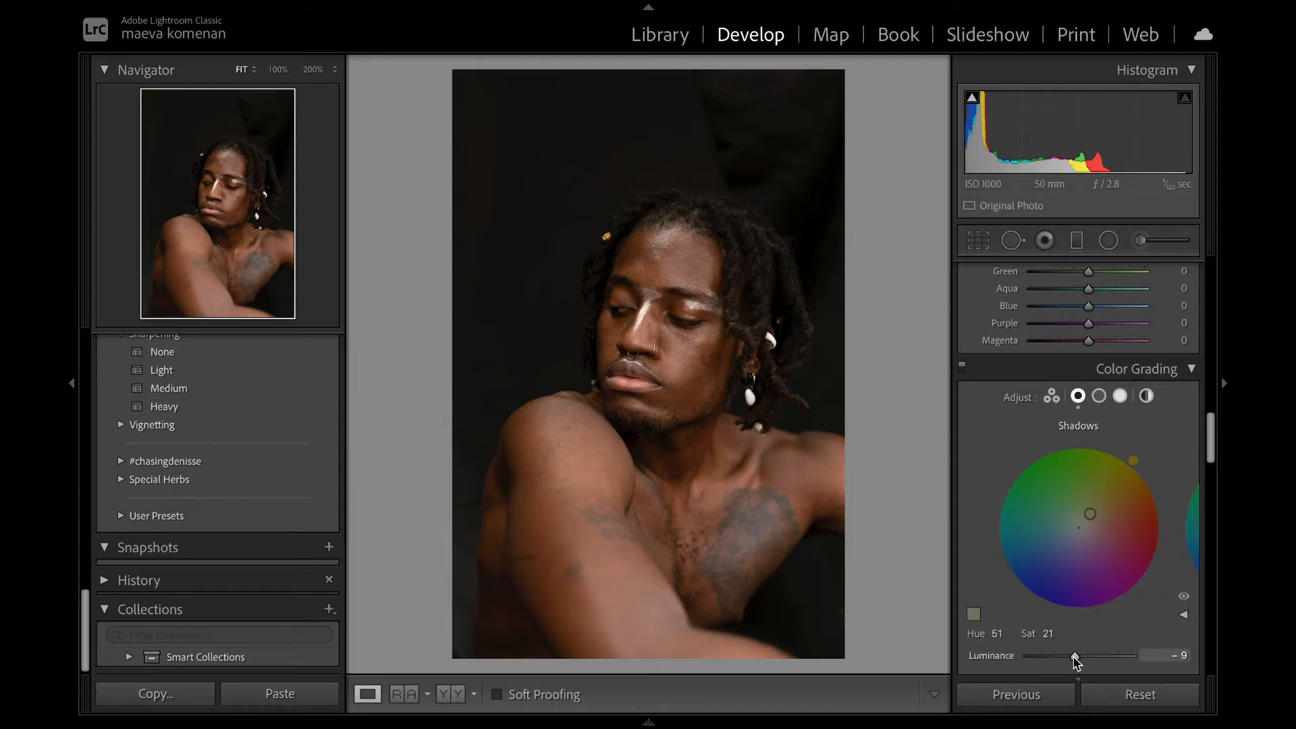
- Tint the midtones with hue 54, saturation 16 and luminance +1, and the highlights with hue 62, saturation 18 and luminance +10 in Color Grading
{"action": "left_click", "coordinate": [1099, 396]}
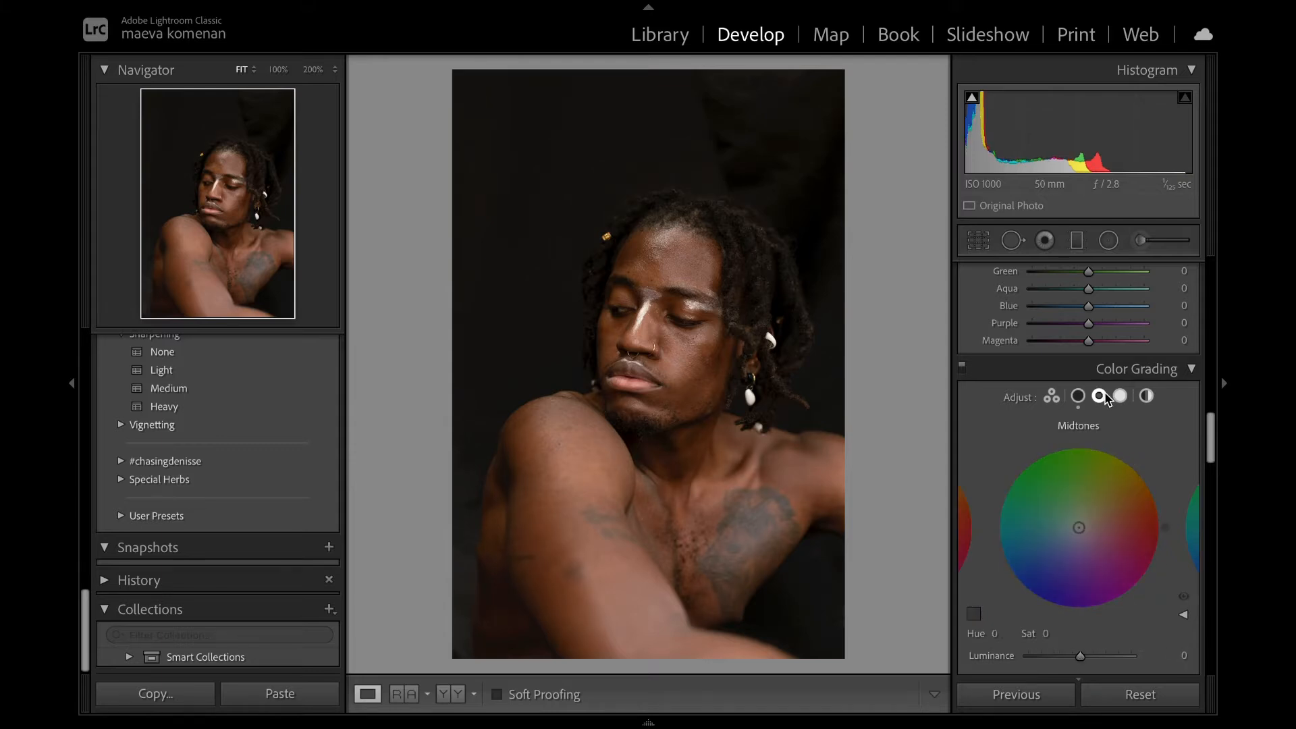
{"action": "left_click_drag", "start_coordinate": [1091, 521], "coordinate": [1089, 518]}
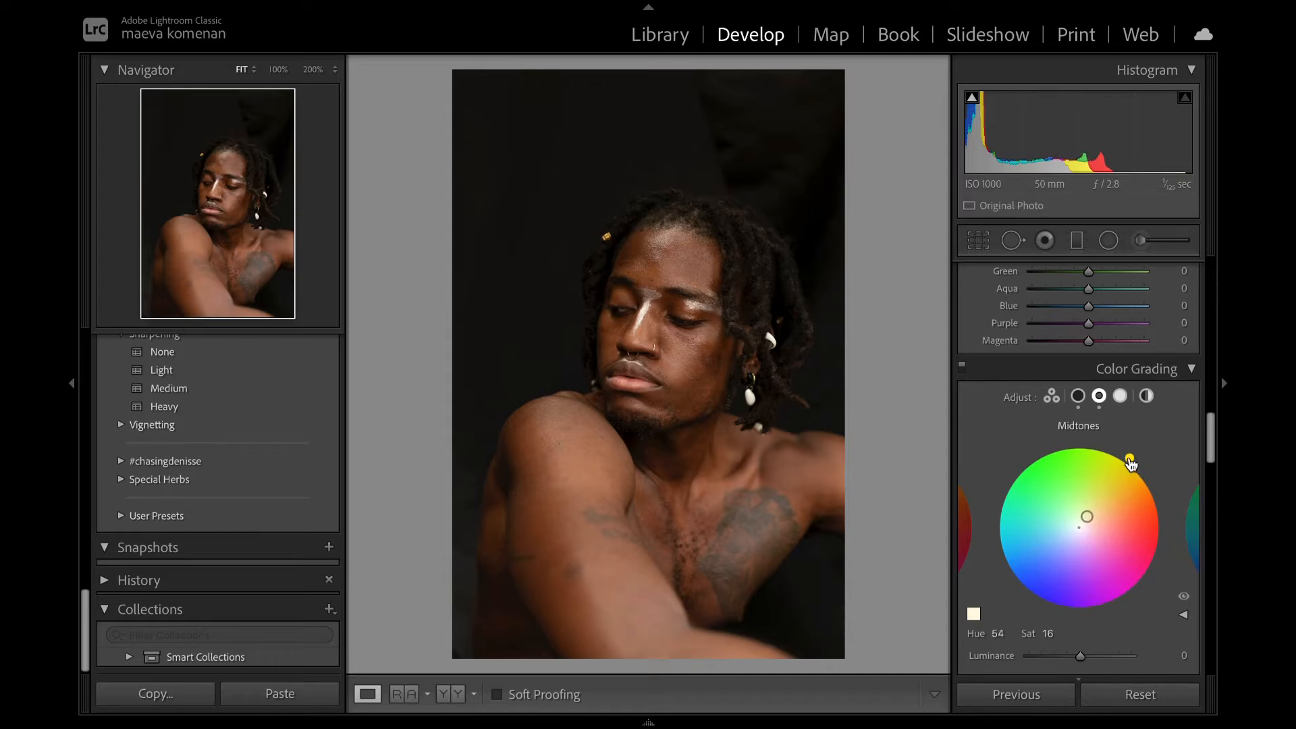
{"action": "left_click", "coordinate": [1120, 398]}
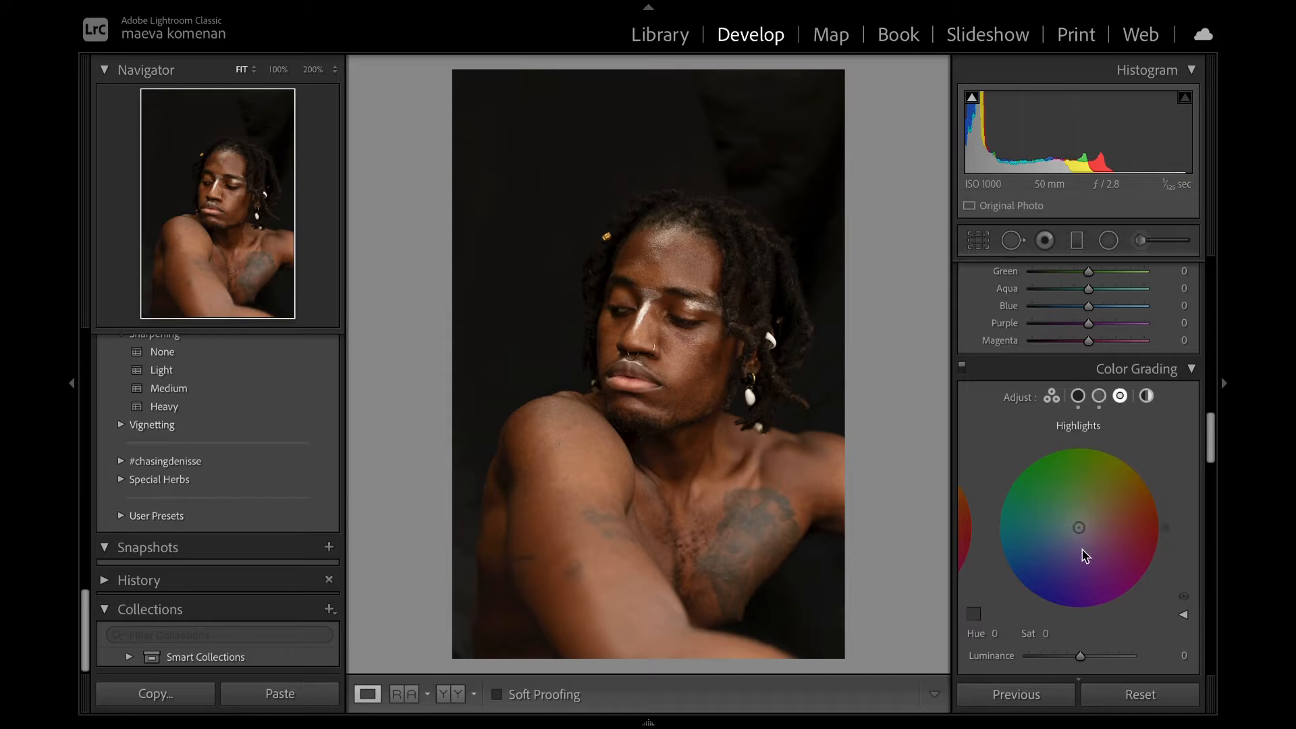
{"action": "left_click", "coordinate": [1085, 513]}
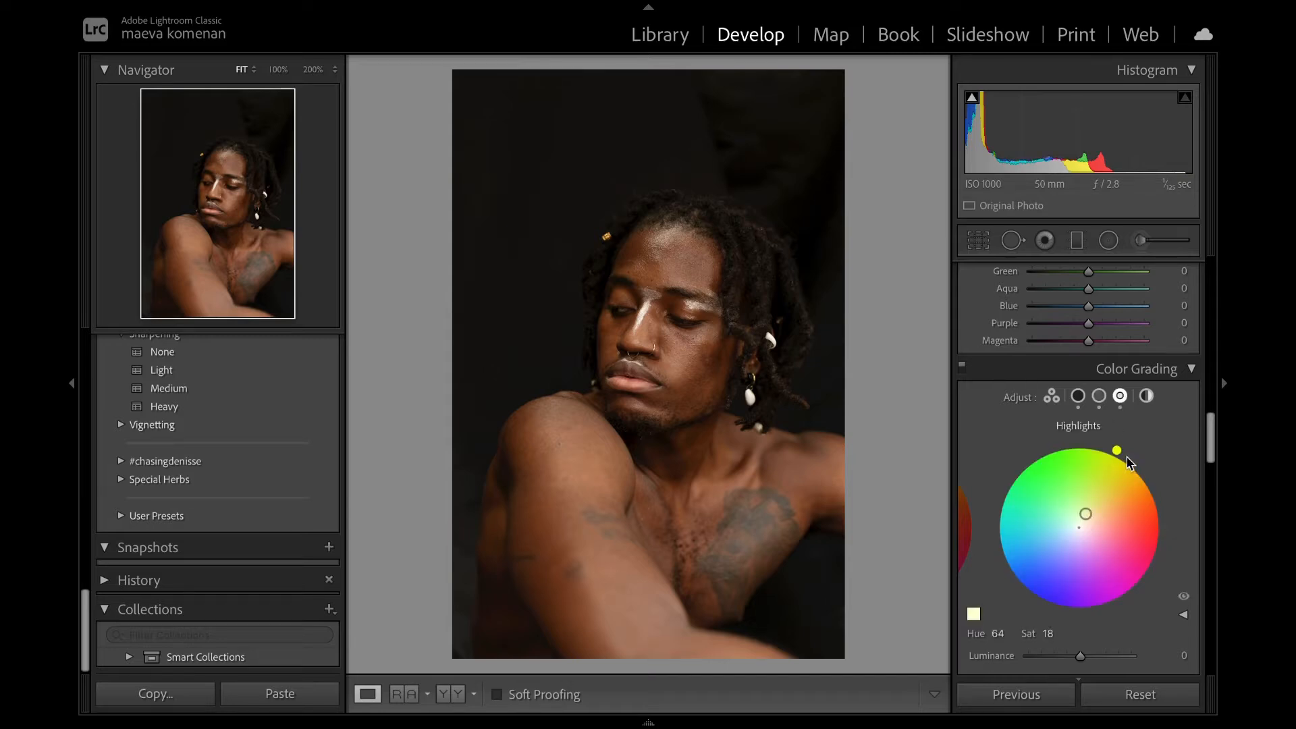
{"action": "scroll", "coordinate": [1110, 482], "scroll_direction": "down", "scroll_amount": 2}
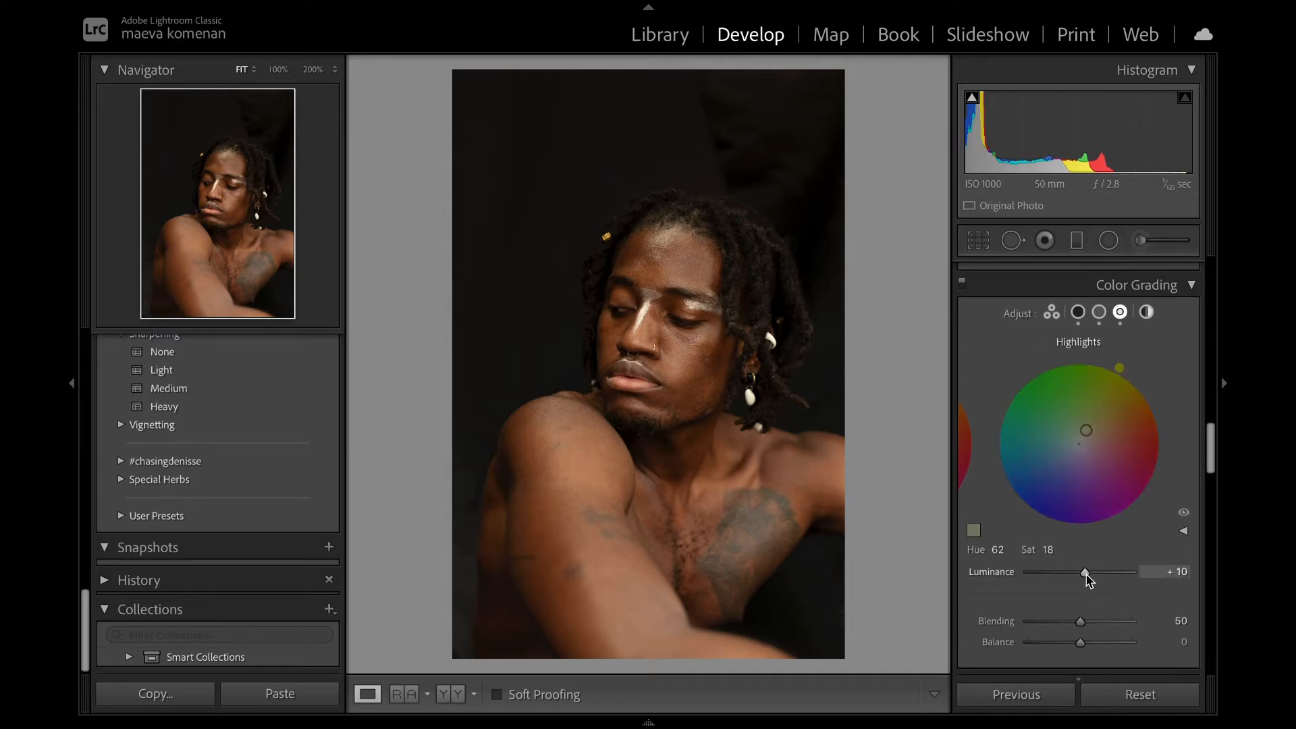
{"action": "left_click", "coordinate": [1098, 312]}
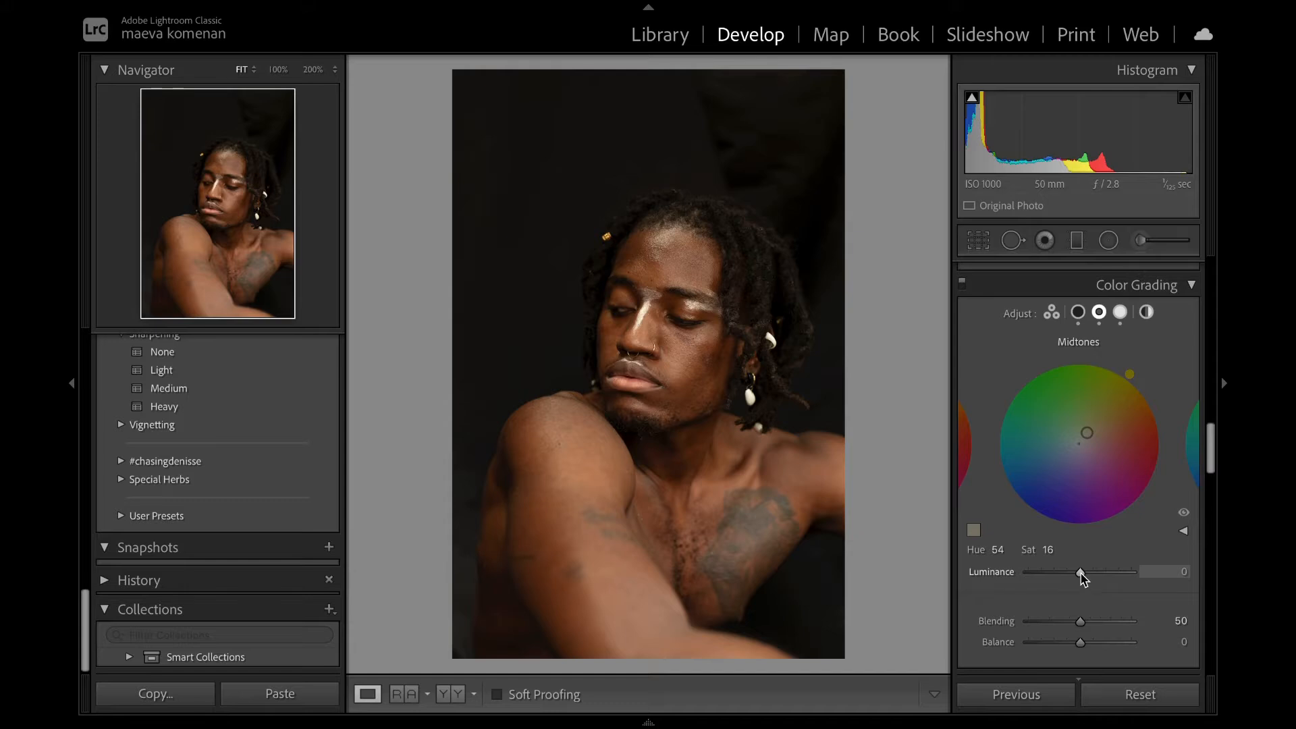
{"action": "left_click_drag", "start_coordinate": [1078, 573], "coordinate": [1081, 575]}
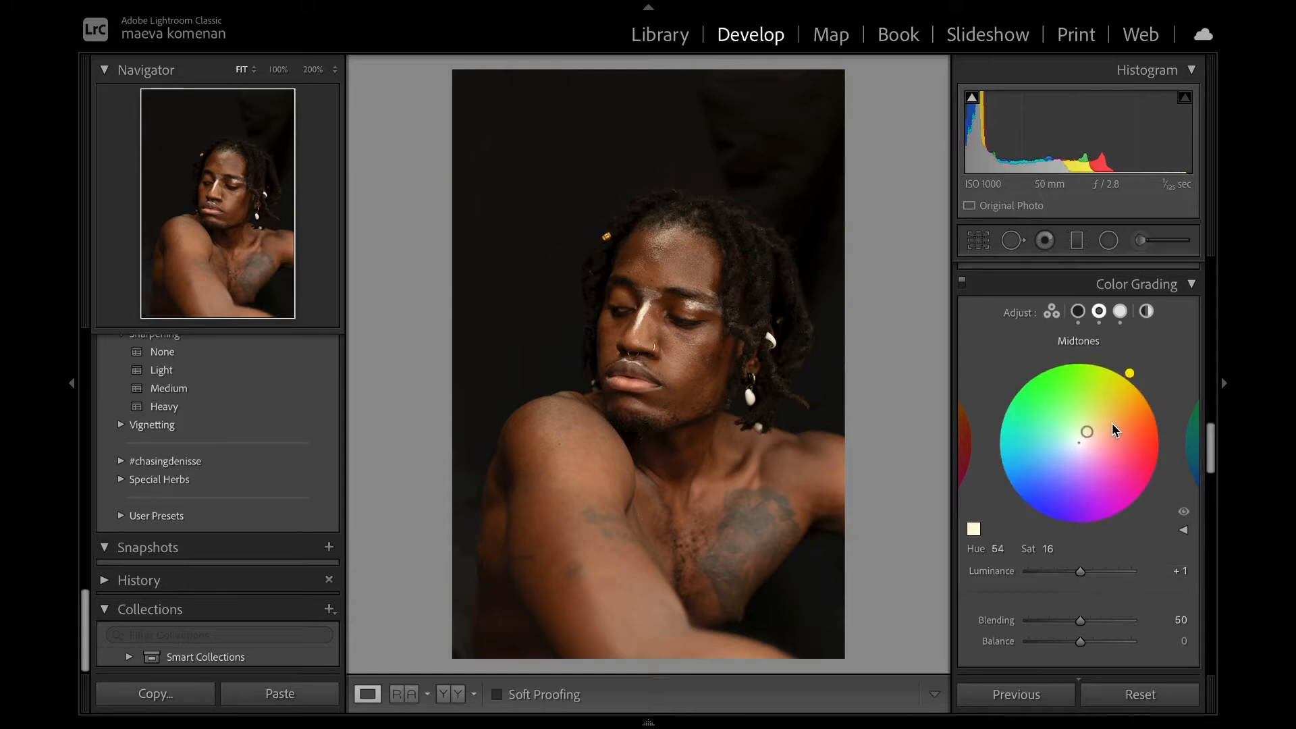
- Set the yellow luminance to −5 and the yellow saturation to −8 in the HSL adjustments
{"action": "scroll", "coordinate": [1112, 425], "scroll_direction": "up", "scroll_amount": 8}
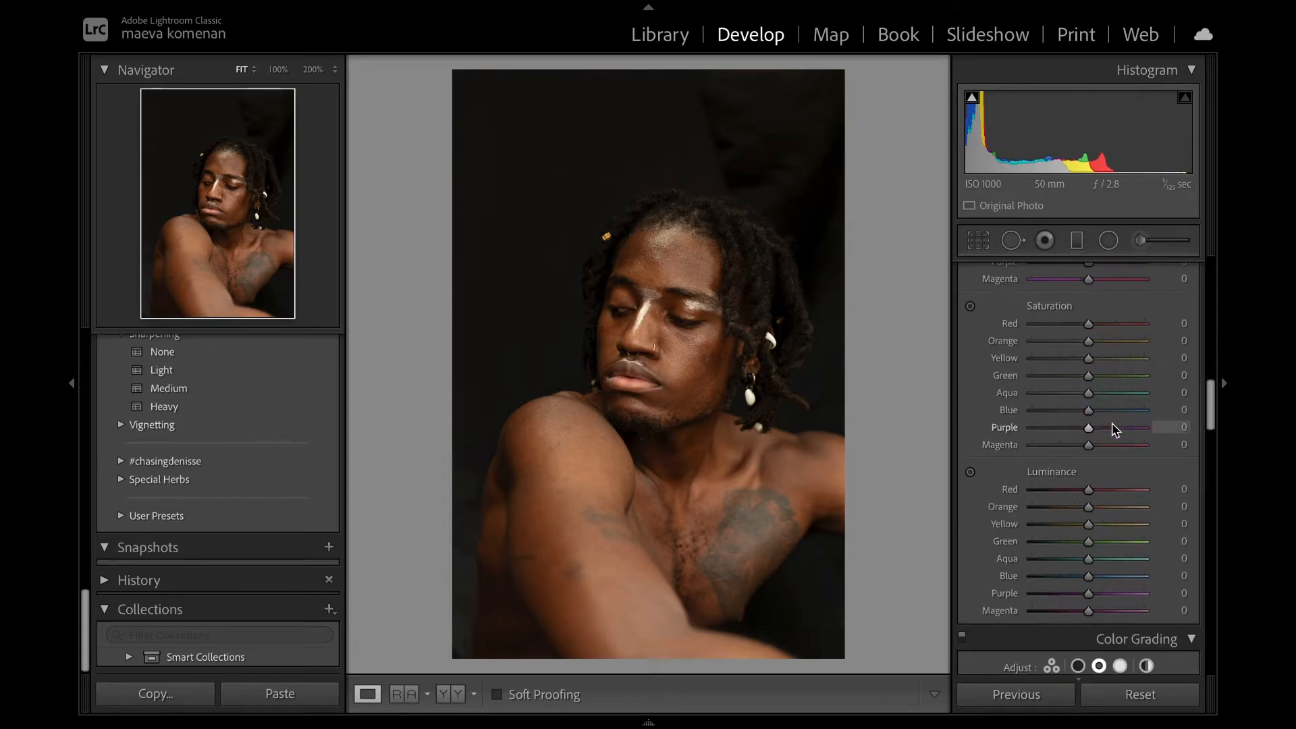
{"action": "scroll", "coordinate": [1114, 429], "scroll_direction": "up", "scroll_amount": 2}
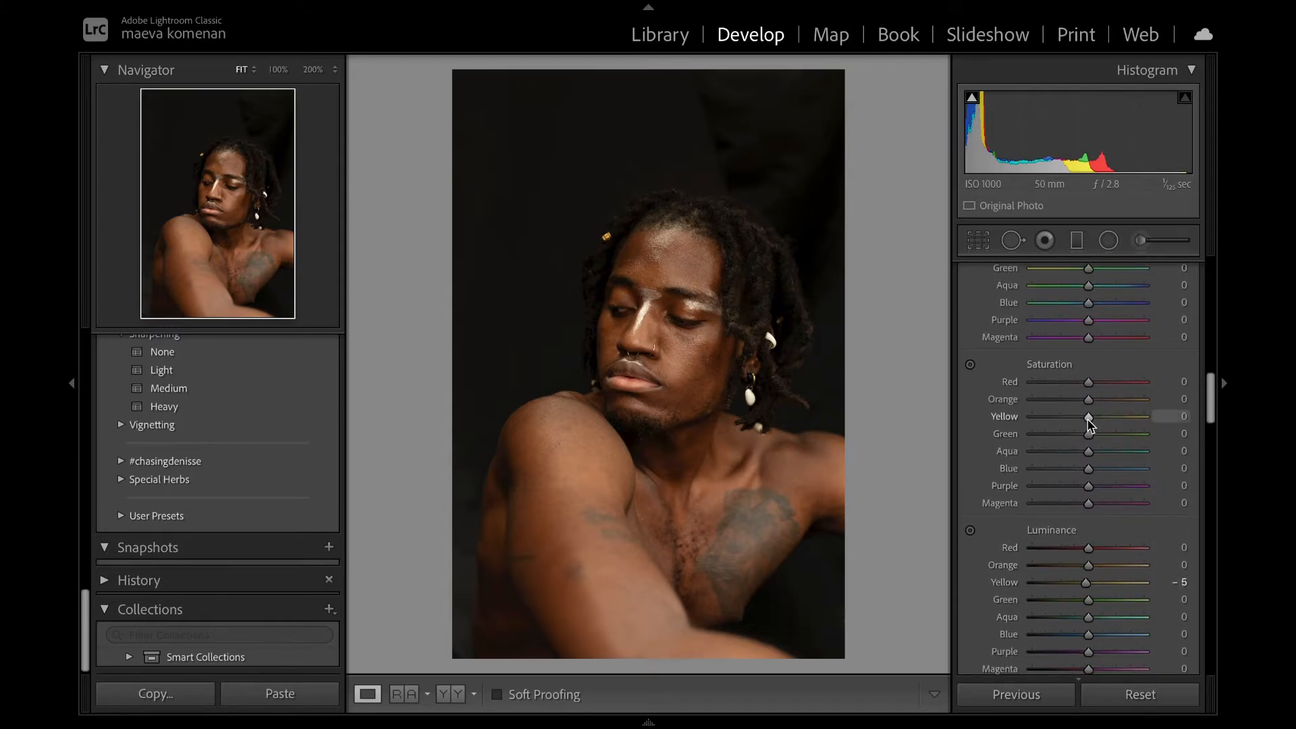
{"action": "scroll", "coordinate": [1085, 424], "scroll_direction": "up", "scroll_amount": 8}
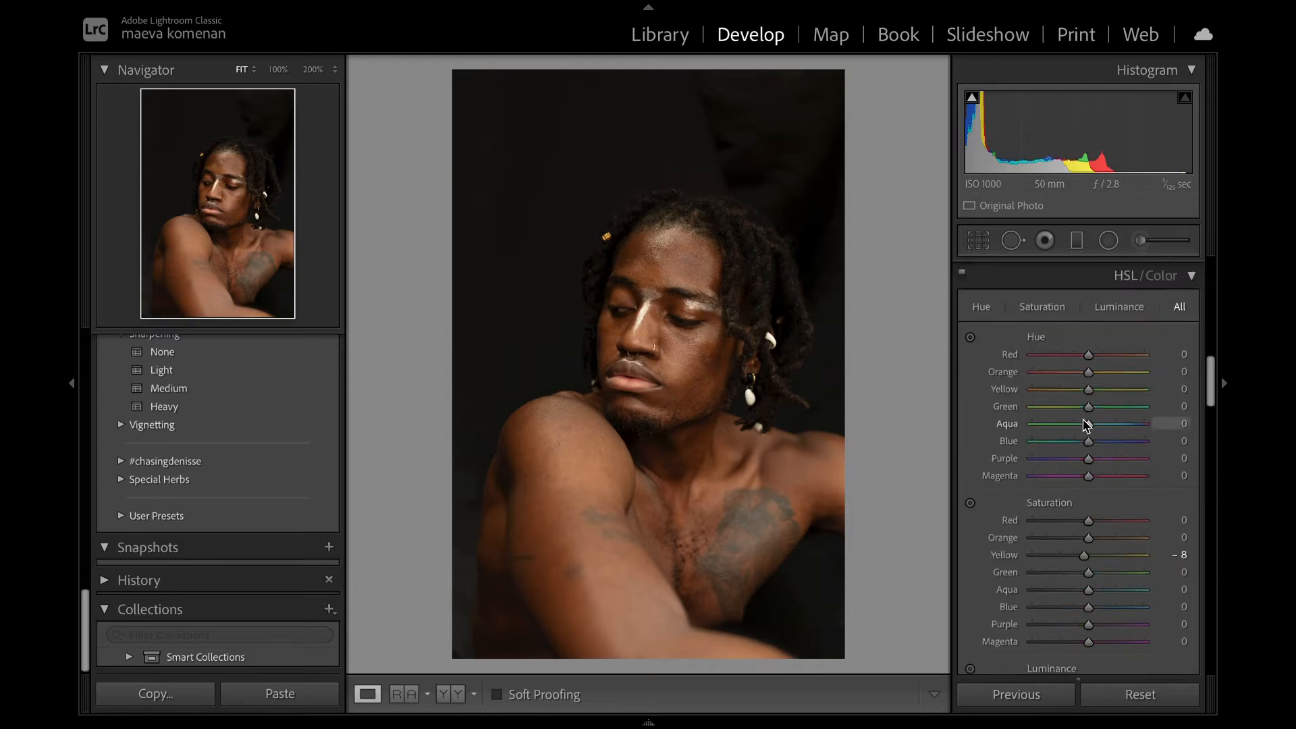
- Warm the white balance to a temperature of 6,015 and lower the overall Saturation to −6
{"action": "scroll", "coordinate": [1084, 424], "scroll_direction": "up", "scroll_amount": 10}
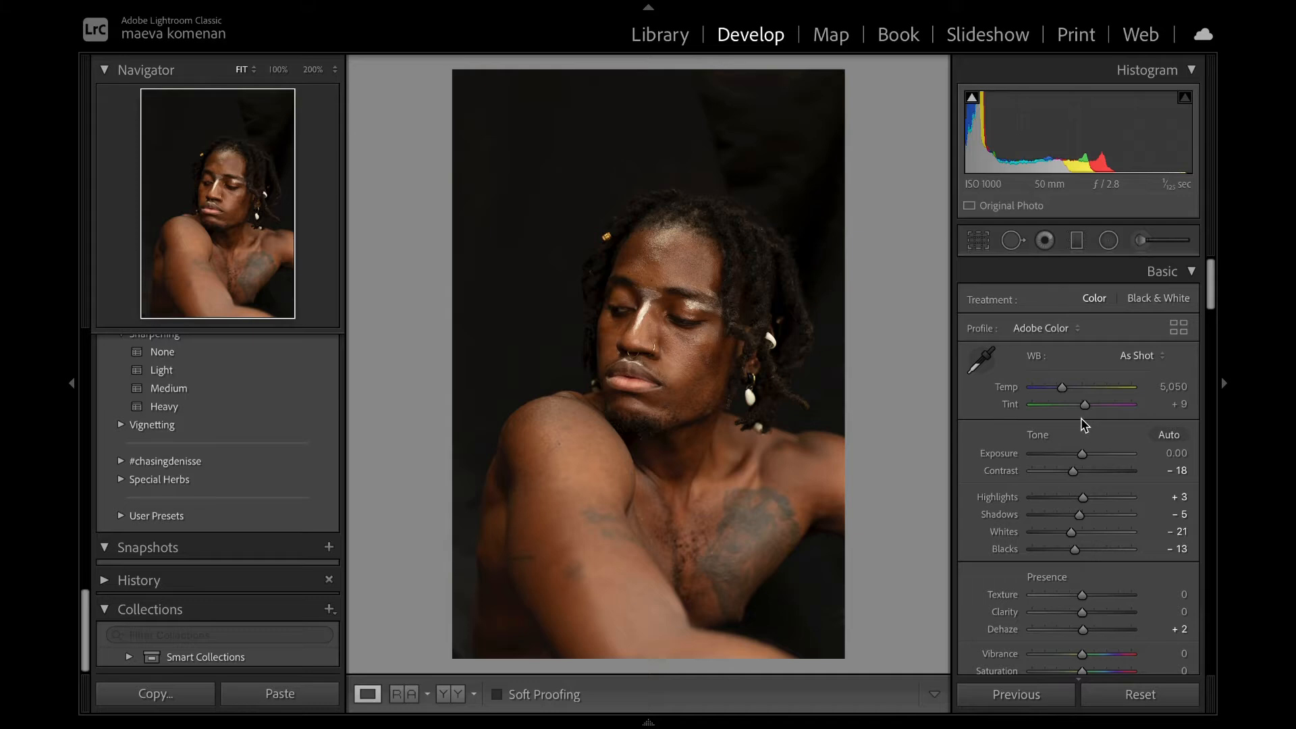
{"action": "left_click_drag", "start_coordinate": [1062, 390], "coordinate": [1073, 391]}
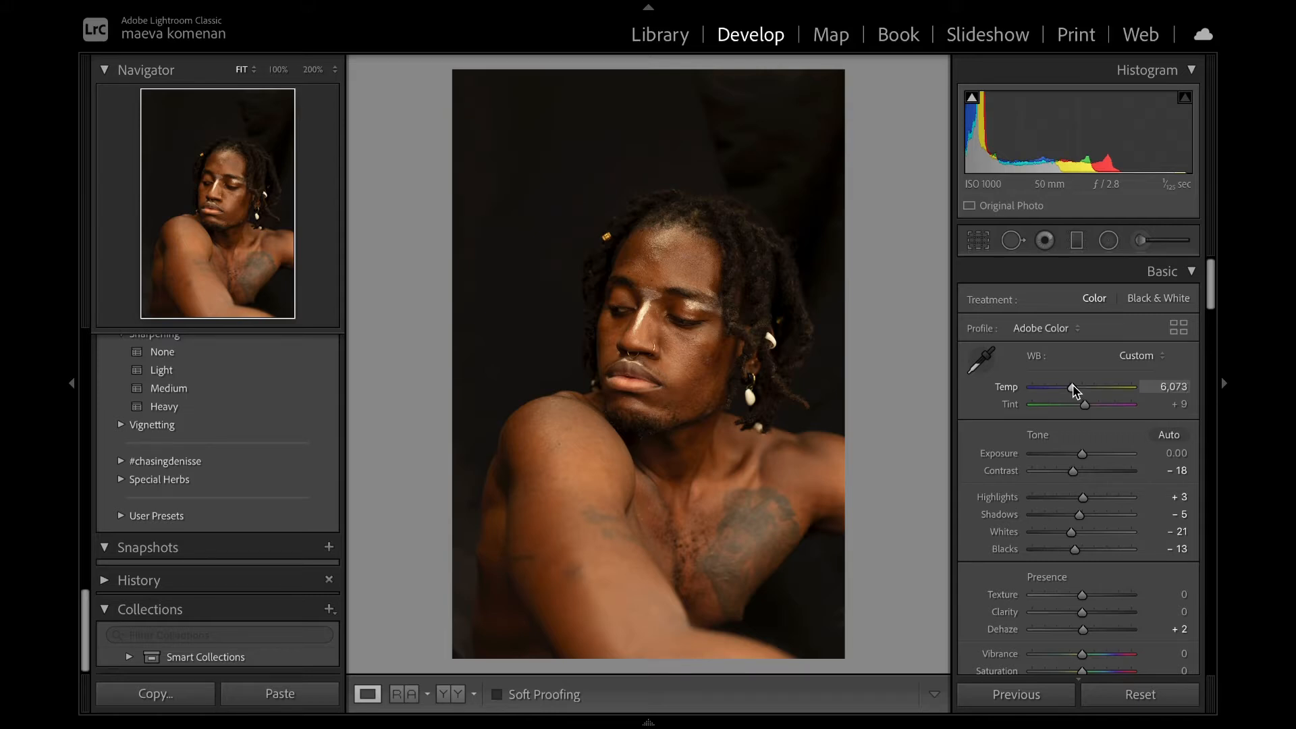
{"action": "scroll", "coordinate": [1076, 560], "scroll_direction": "down", "scroll_amount": 2}
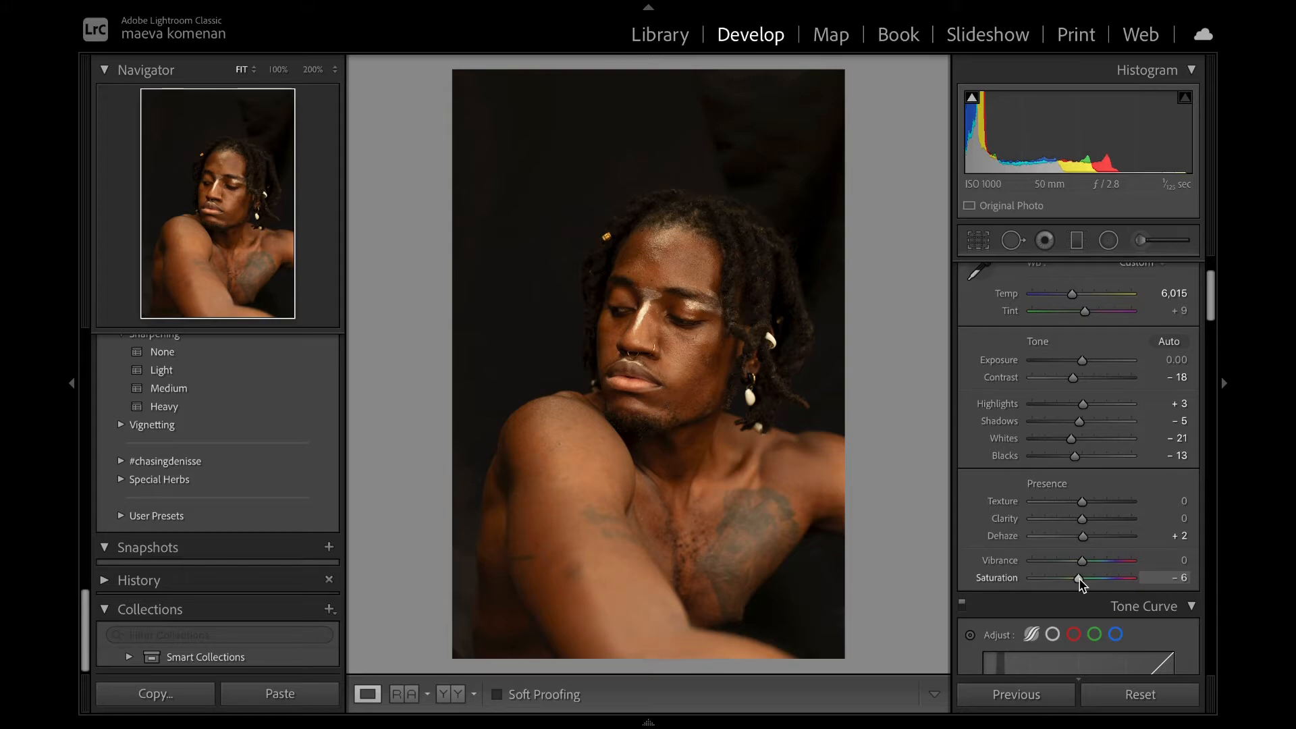
- Change the Color Grading highlights to a blue tint with hue 225 and saturation 18
{"action": "scroll", "coordinate": [1080, 582], "scroll_direction": "down", "scroll_amount": 5}
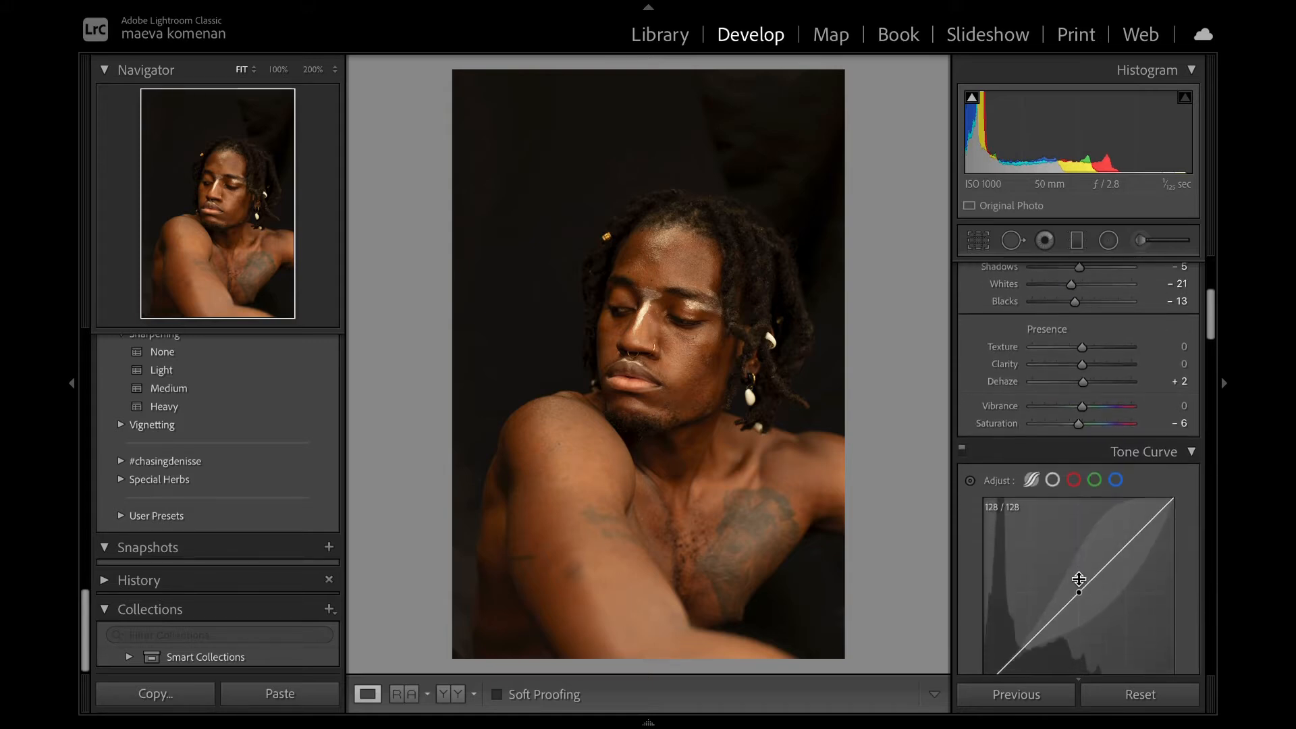
{"action": "scroll", "coordinate": [1079, 579], "scroll_direction": "down", "scroll_amount": 15}
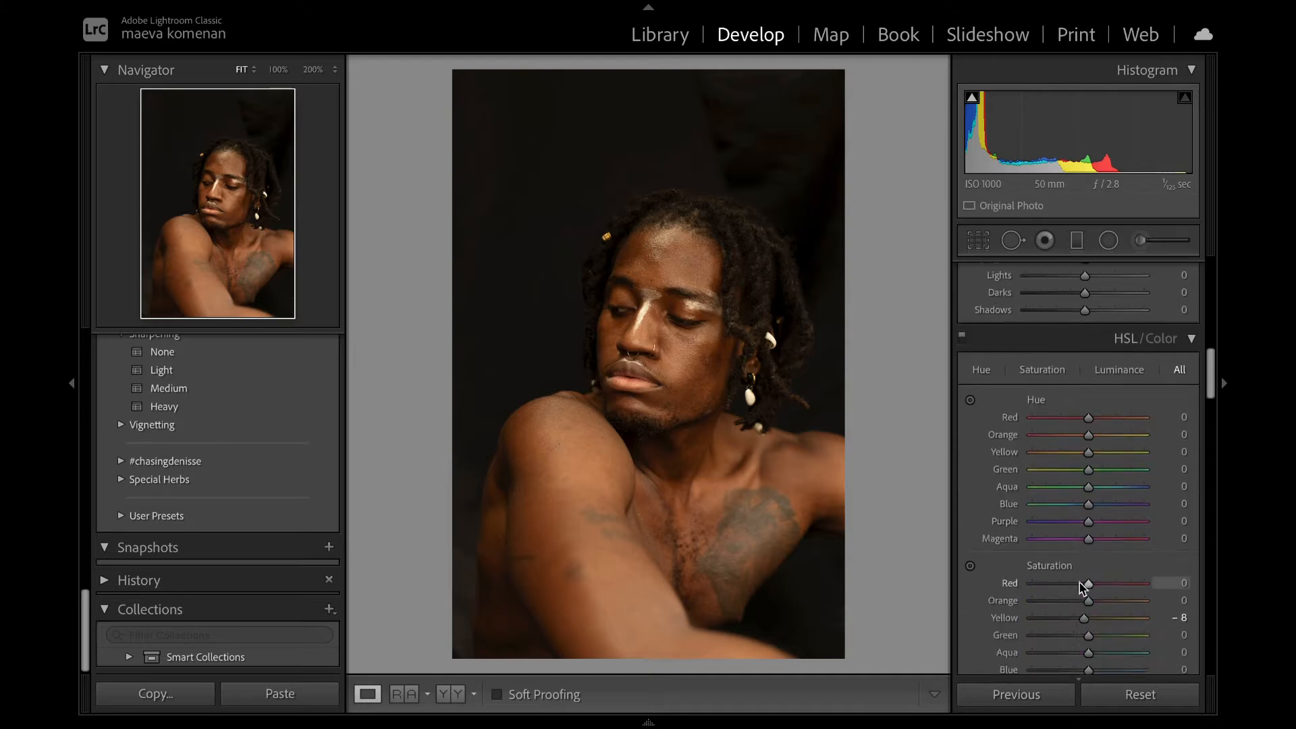
{"action": "scroll", "coordinate": [1082, 584], "scroll_direction": "down", "scroll_amount": 5}
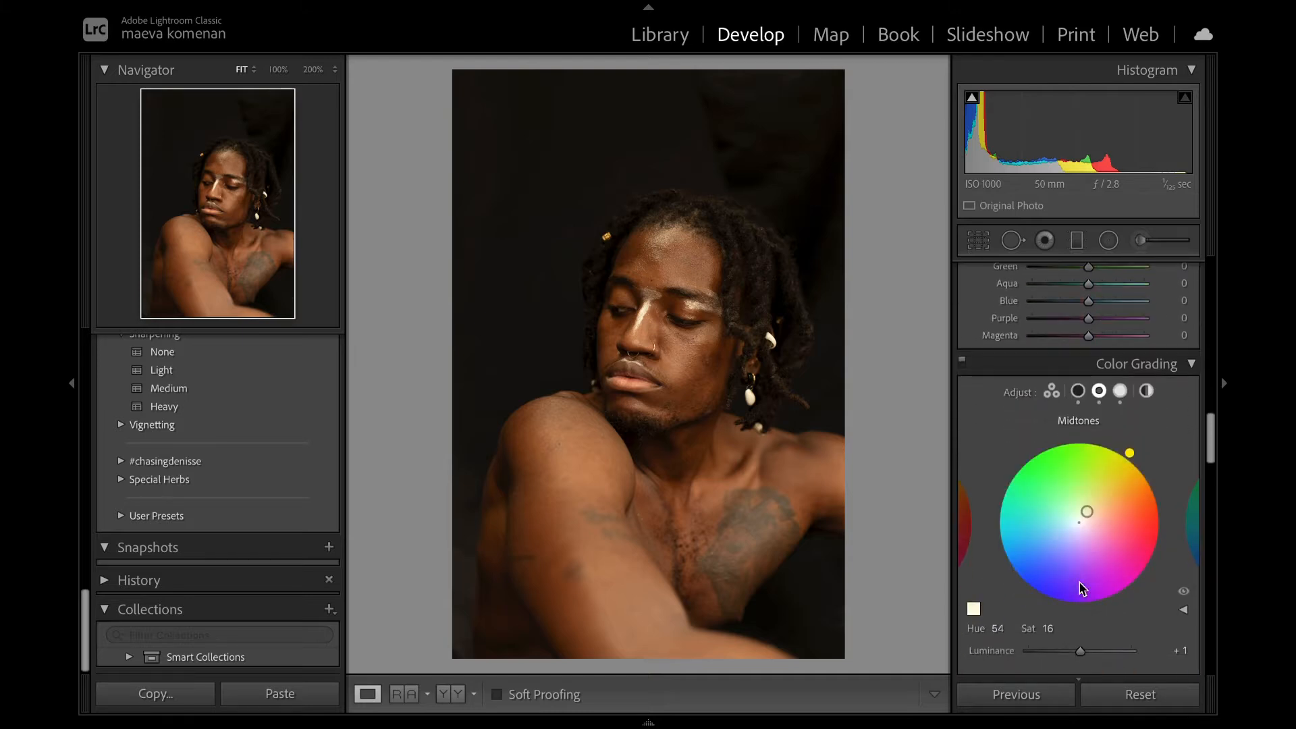
{"action": "left_click", "coordinate": [1119, 392]}
{"action": "left_click", "coordinate": [1067, 533]}
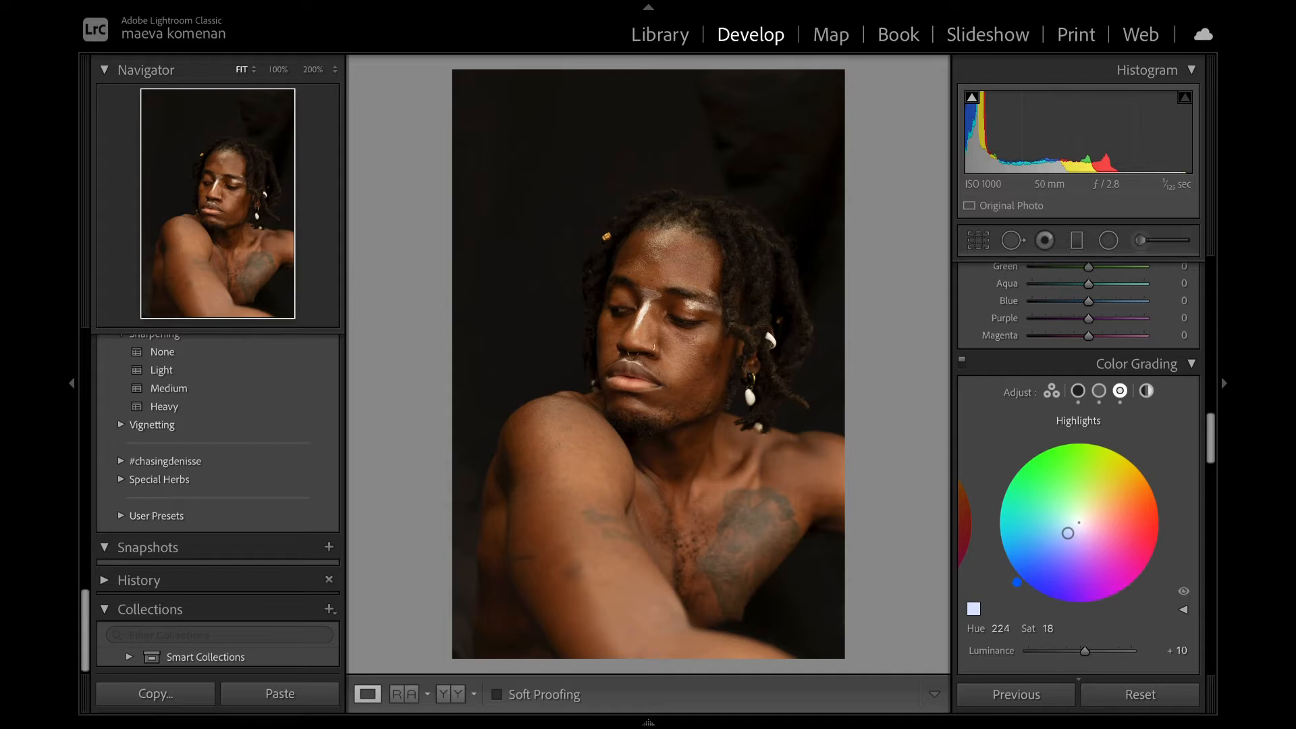
{"action": "scroll", "coordinate": [1020, 589], "scroll_direction": "down", "scroll_amount": 2}
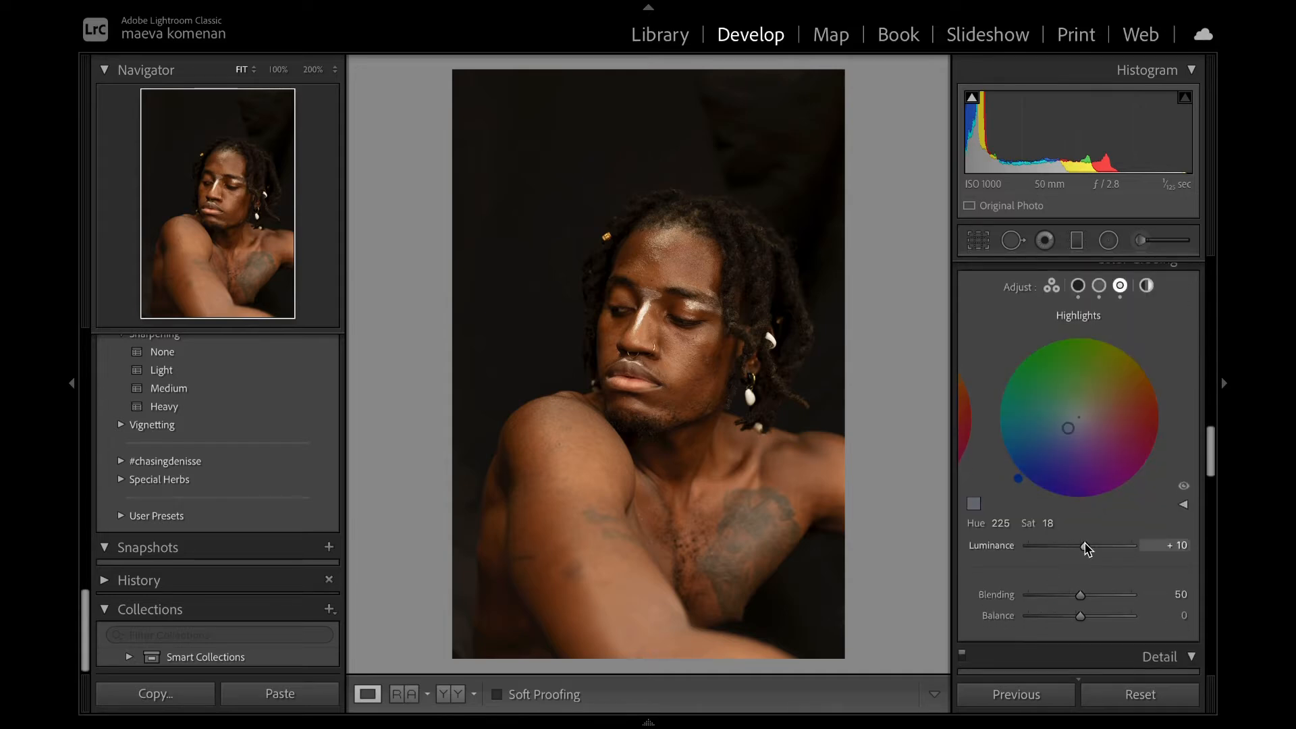
- Compare the portrait's look and basic tone settings with other edited photos from the same shoot, and return to IMG_4370.CR2
{"action": "scroll", "coordinate": [1082, 549], "scroll_direction": "up", "scroll_amount": 14}
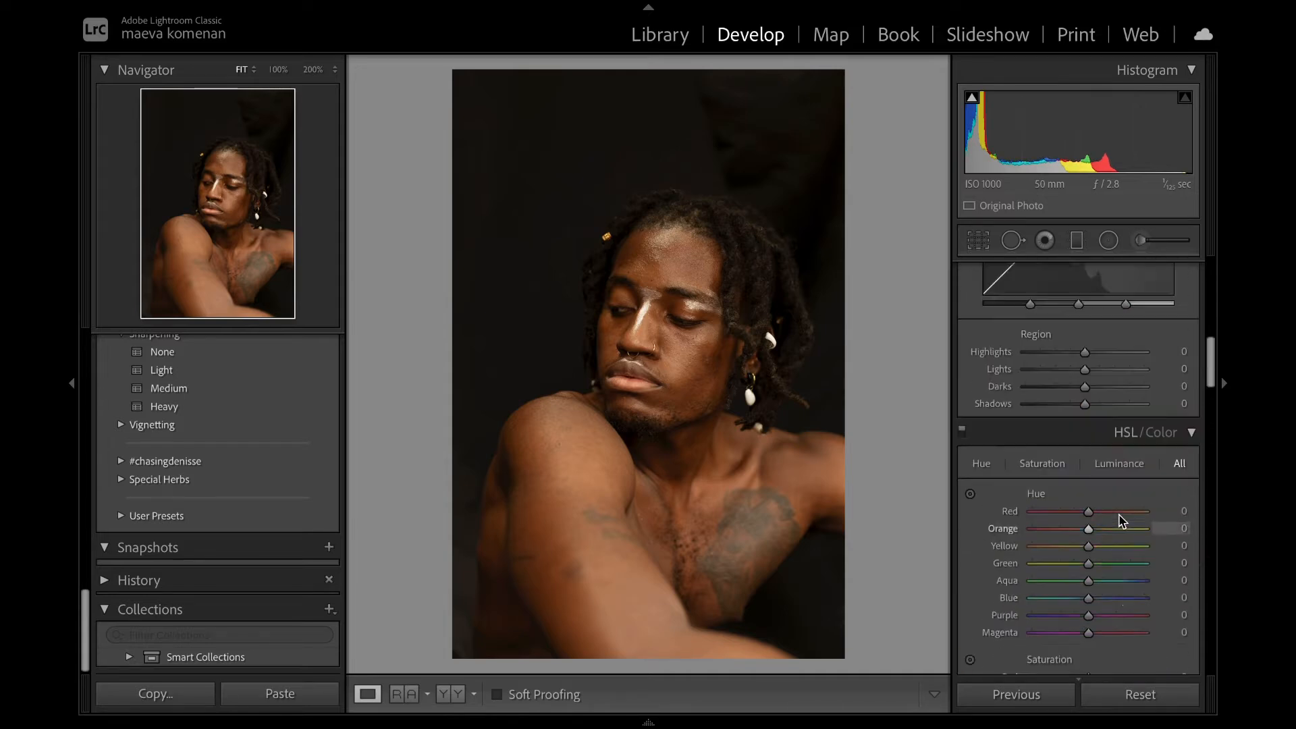
{"action": "scroll", "coordinate": [1118, 515], "scroll_direction": "up", "scroll_amount": 5}
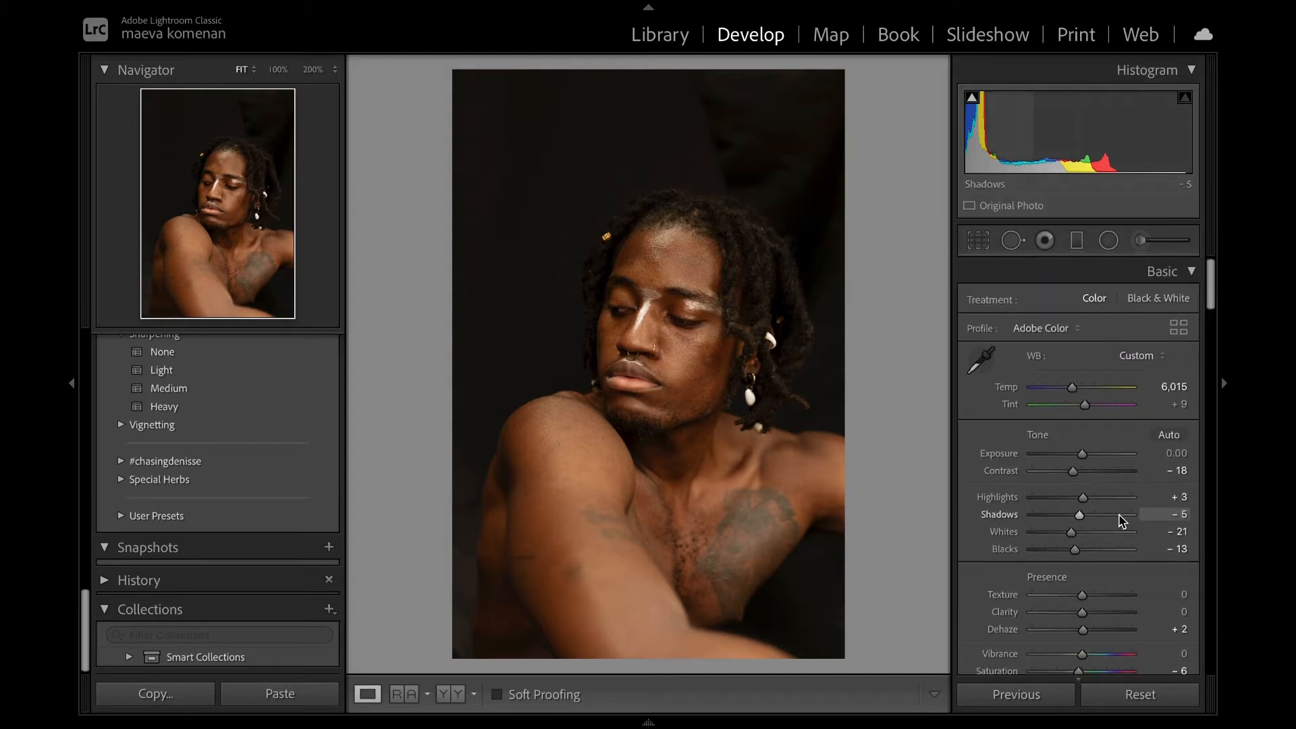
{"action": "key", "text": "Right"}
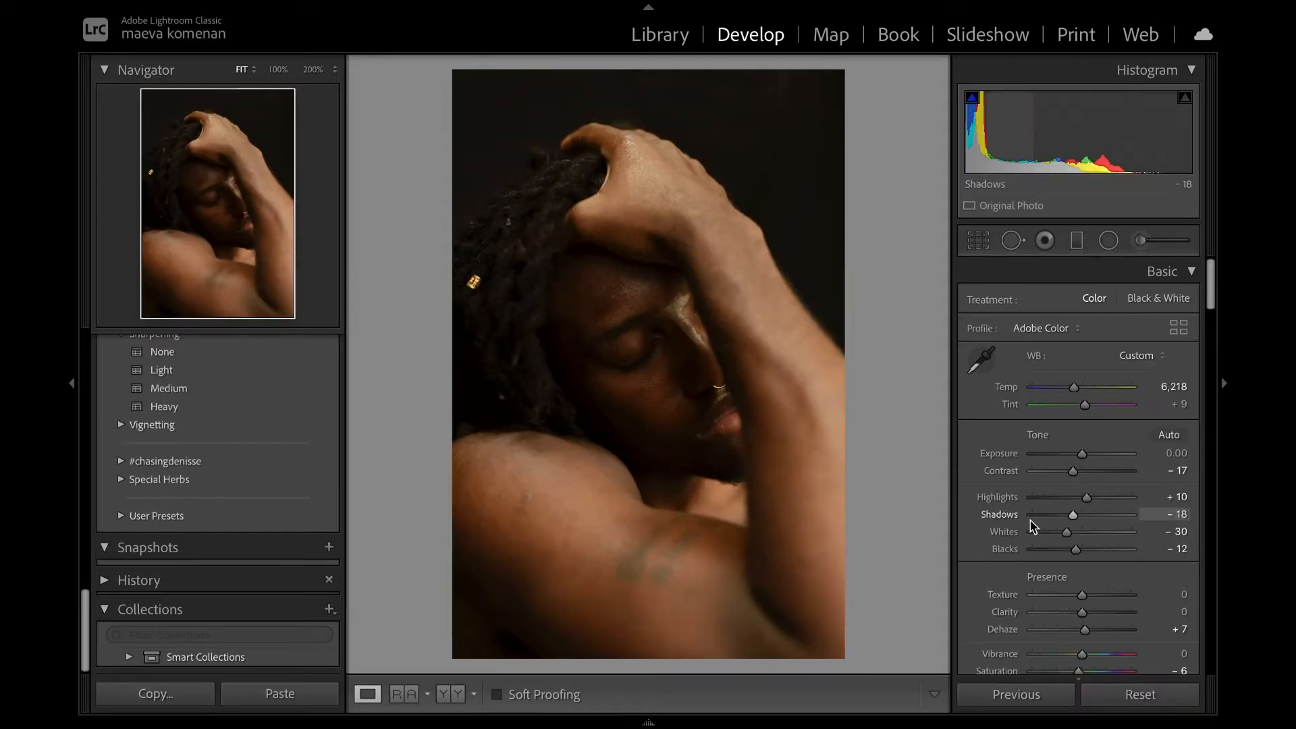
{"action": "key", "text": "Right"}
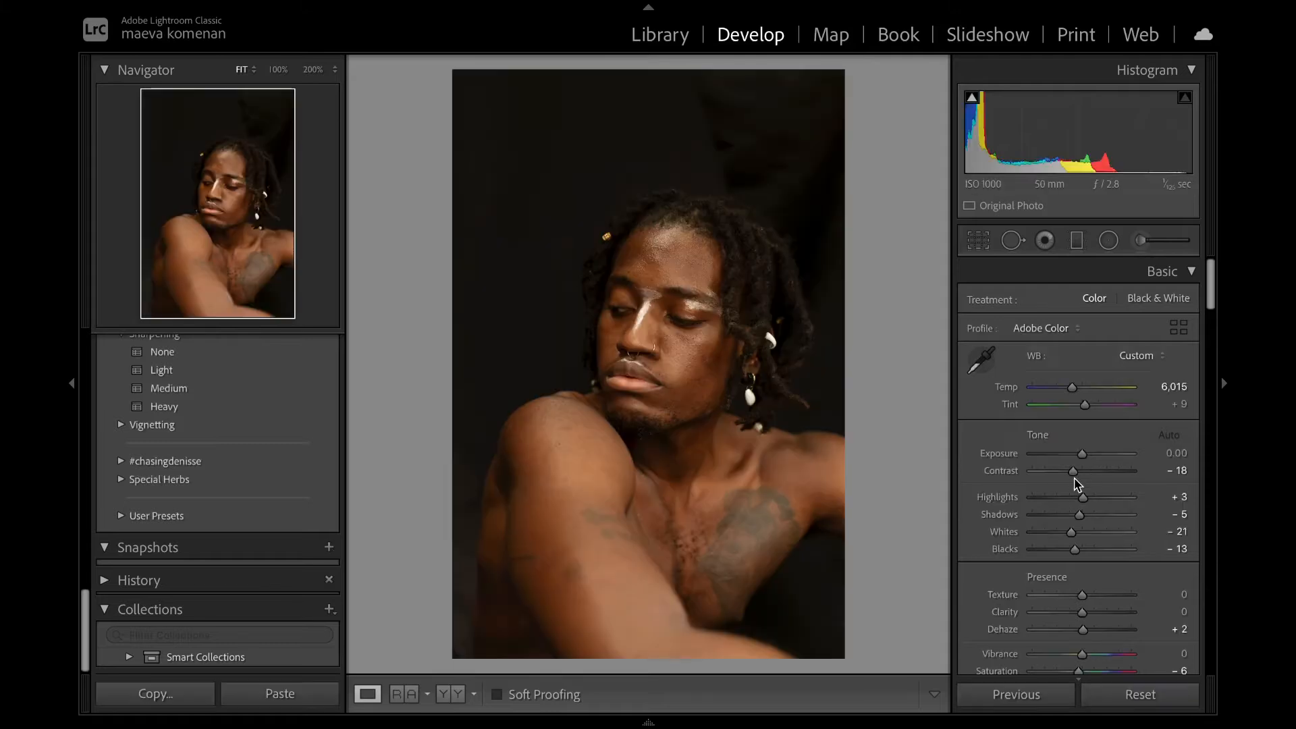
{"action": "key", "text": "Right"}
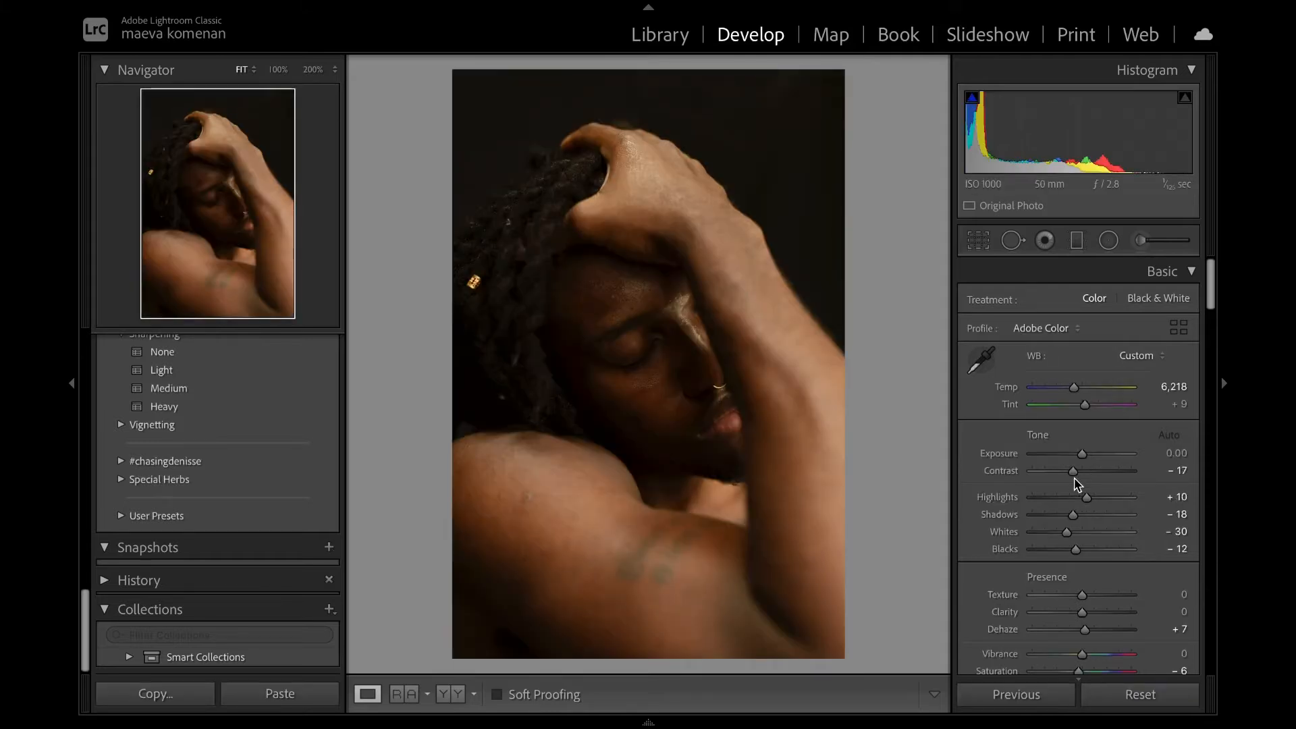
{"action": "key", "text": "Right"}
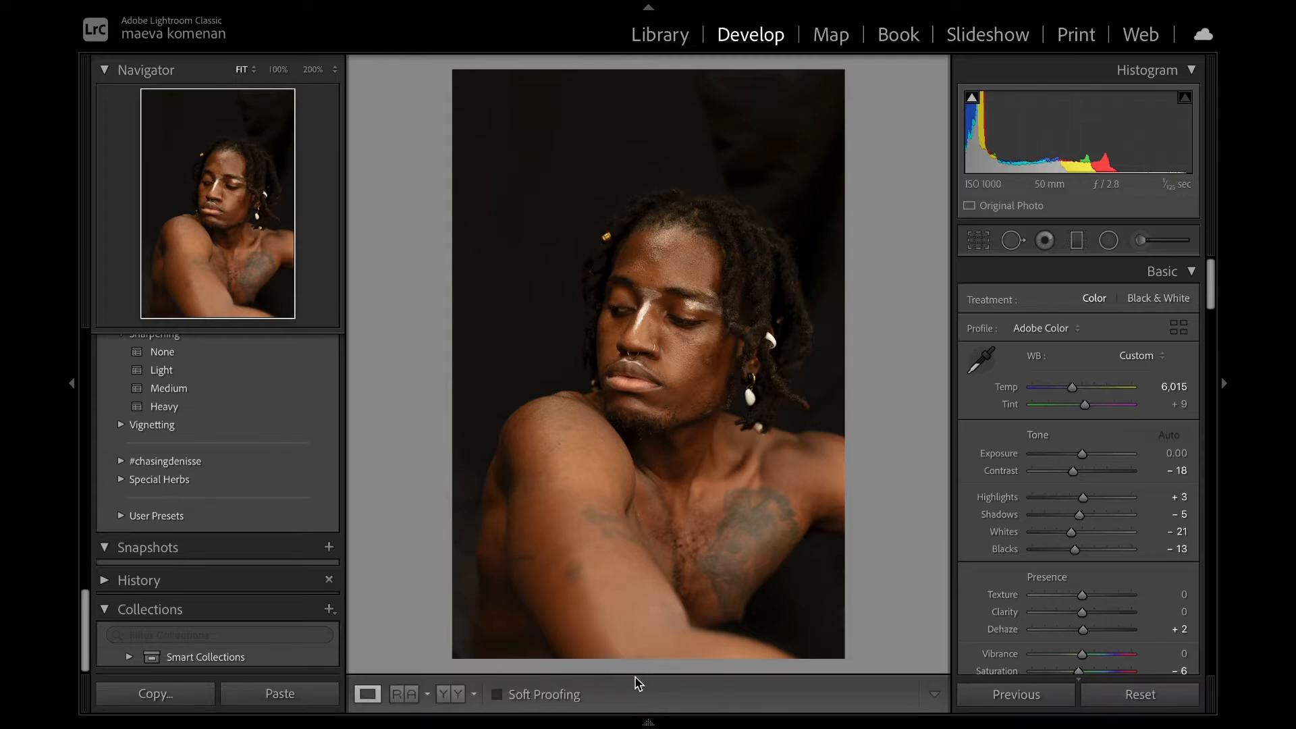
{"action": "mouse_move", "coordinate": [653, 722]}
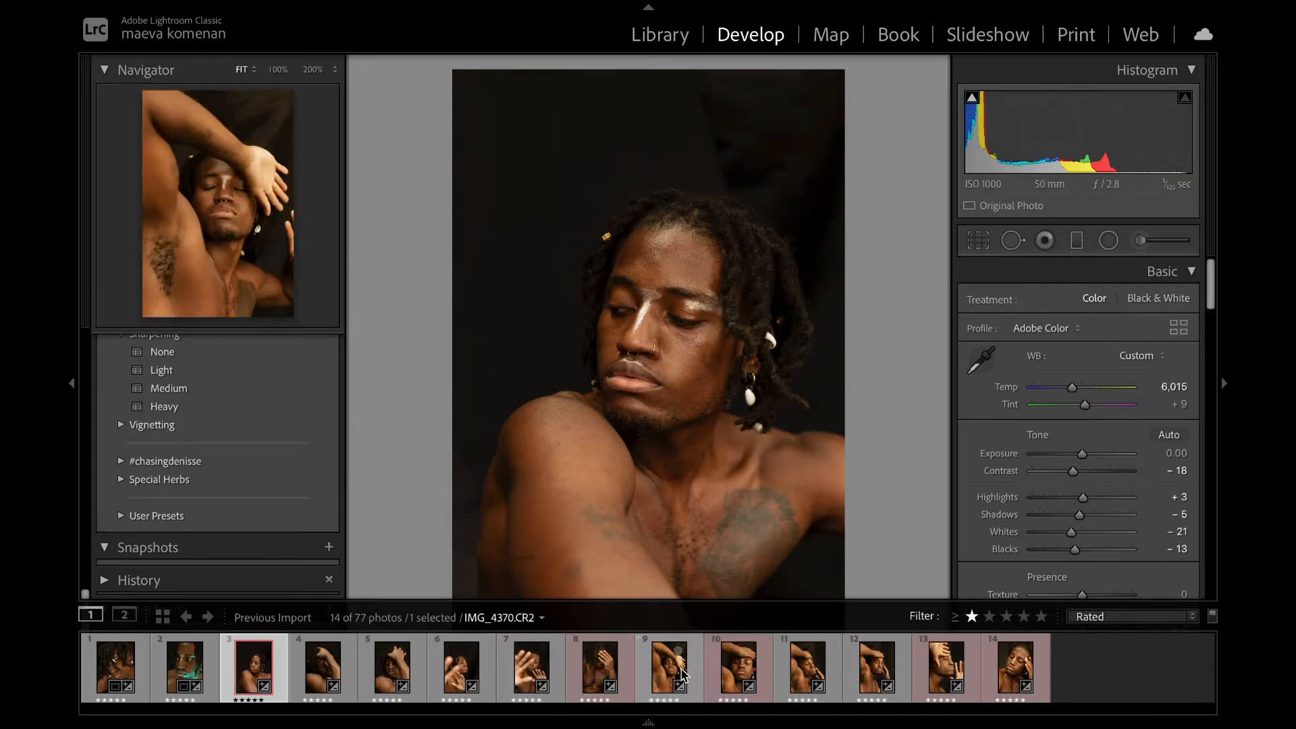
{"action": "left_click", "coordinate": [683, 673]}
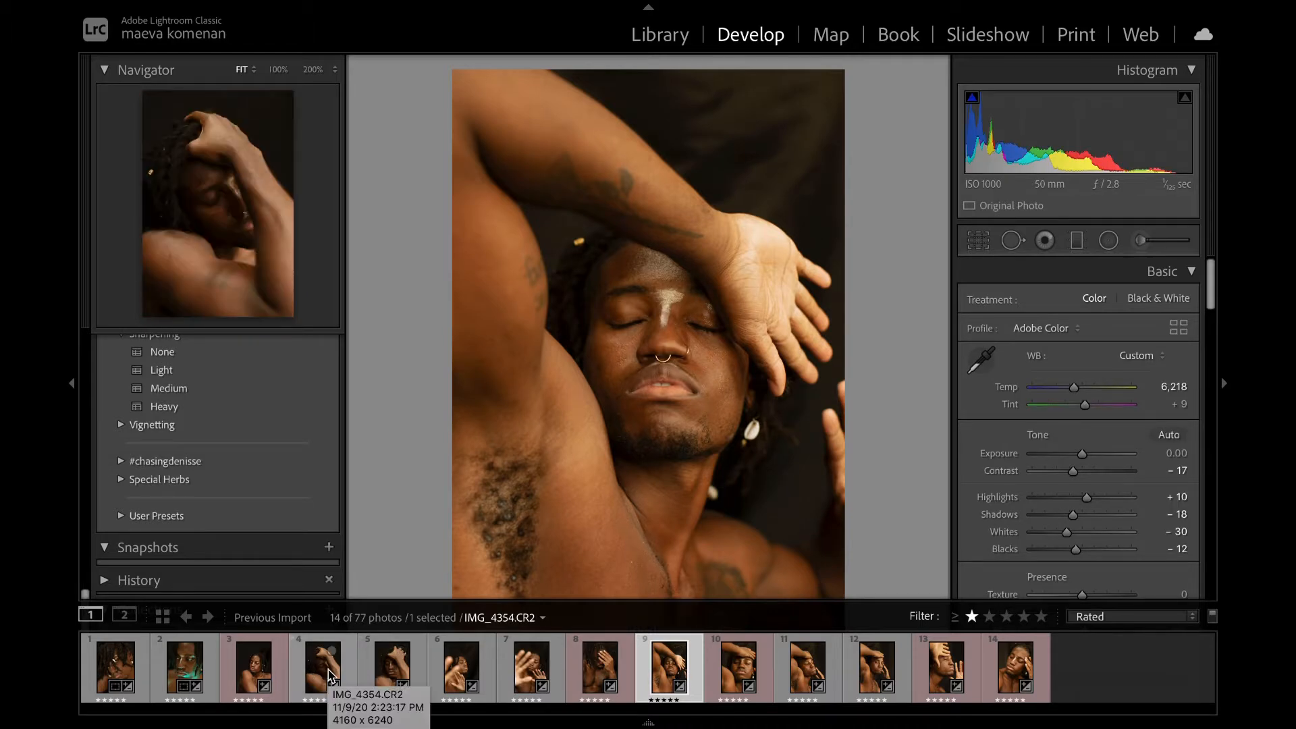
{"action": "left_click", "coordinate": [255, 668]}
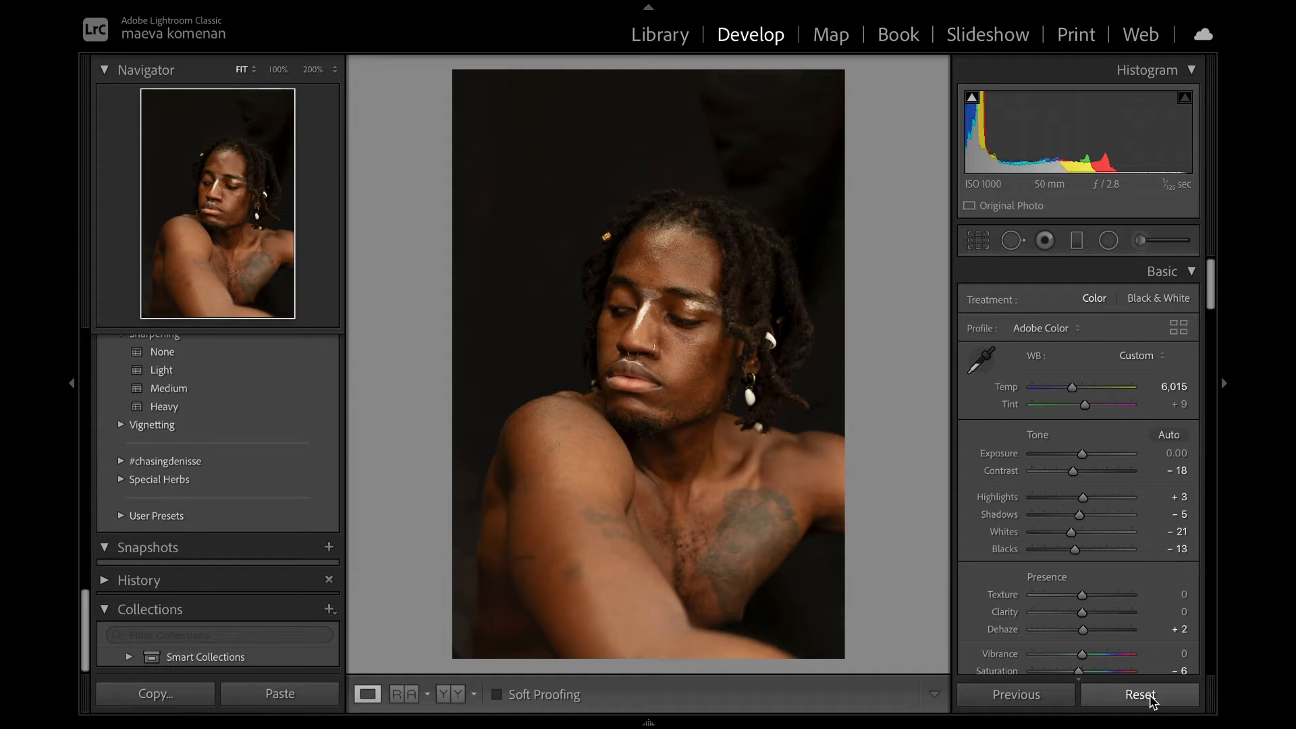
- Try replacing the portrait's edits by resetting it and pasting the copied develop settings, and undo both operations
{"action": "left_click", "coordinate": [1152, 702]}
{"action": "left_click", "coordinate": [315, 696]}
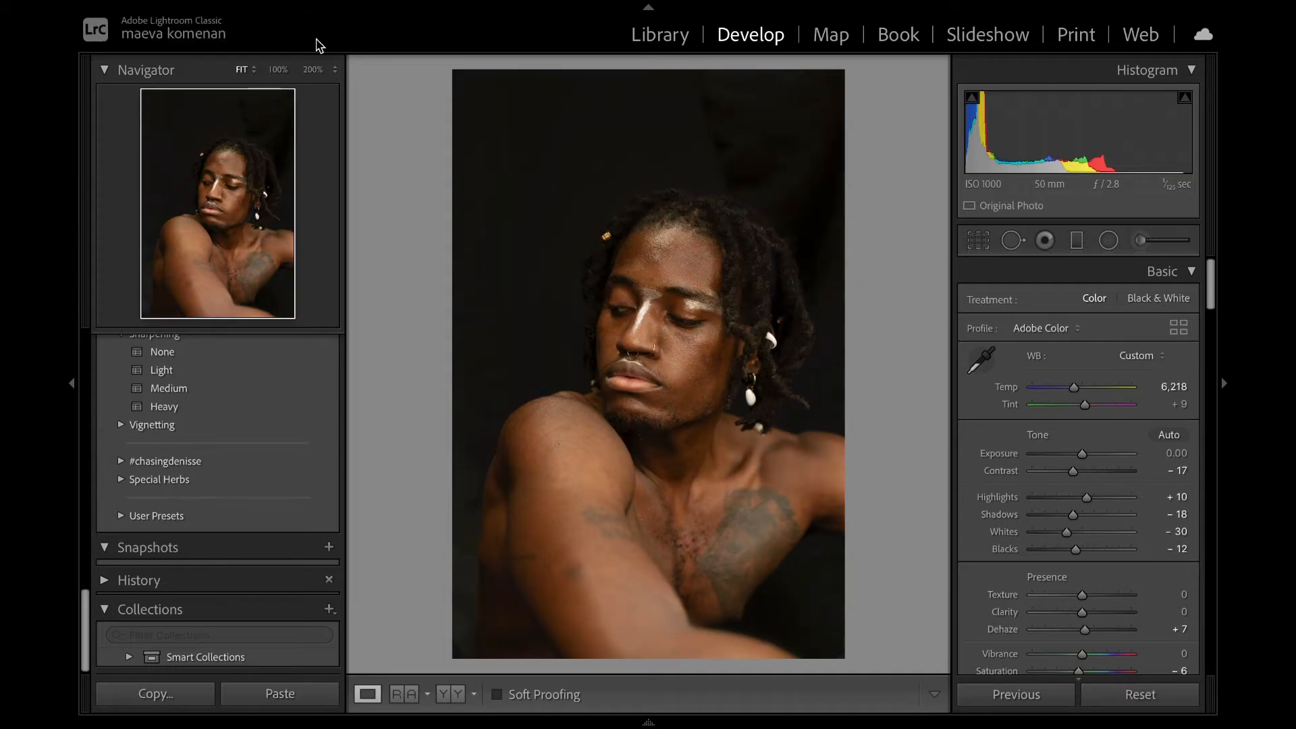
{"action": "left_click", "coordinate": [293, 10]}
{"action": "left_click", "coordinate": [309, 32]}
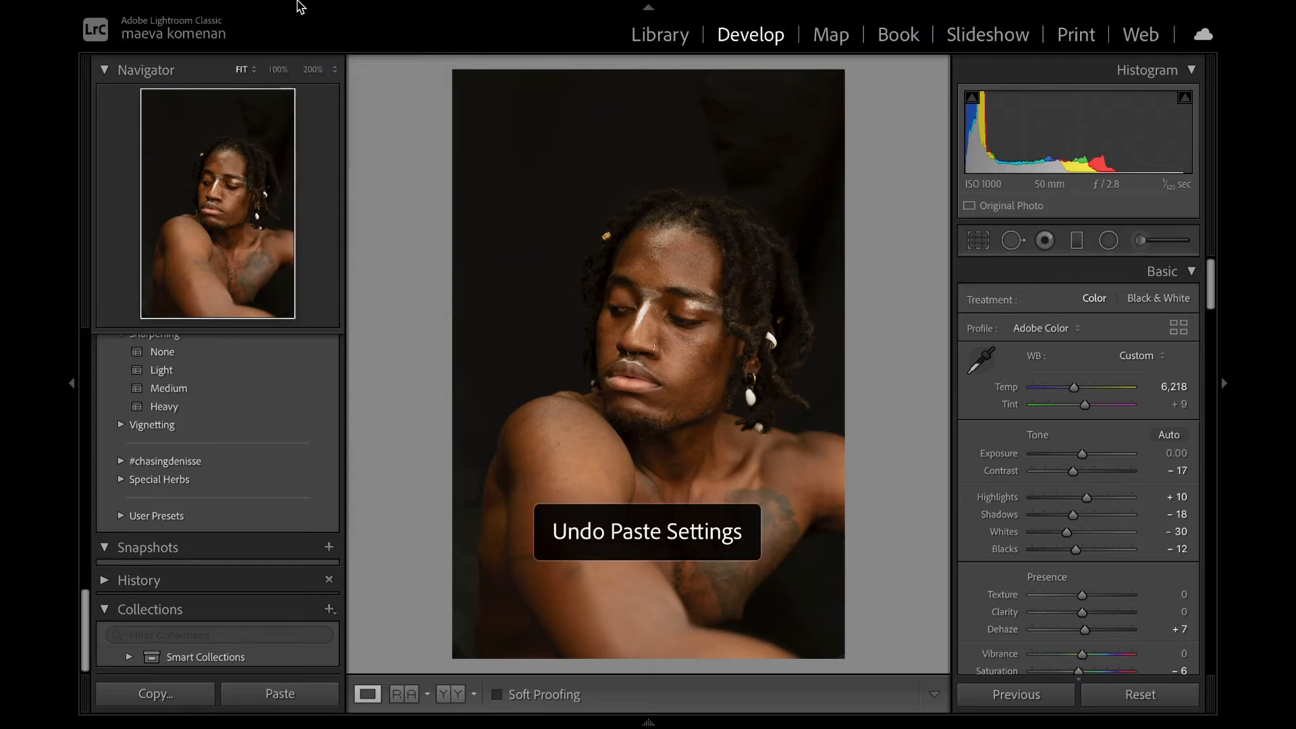
{"action": "left_click", "coordinate": [291, 10]}
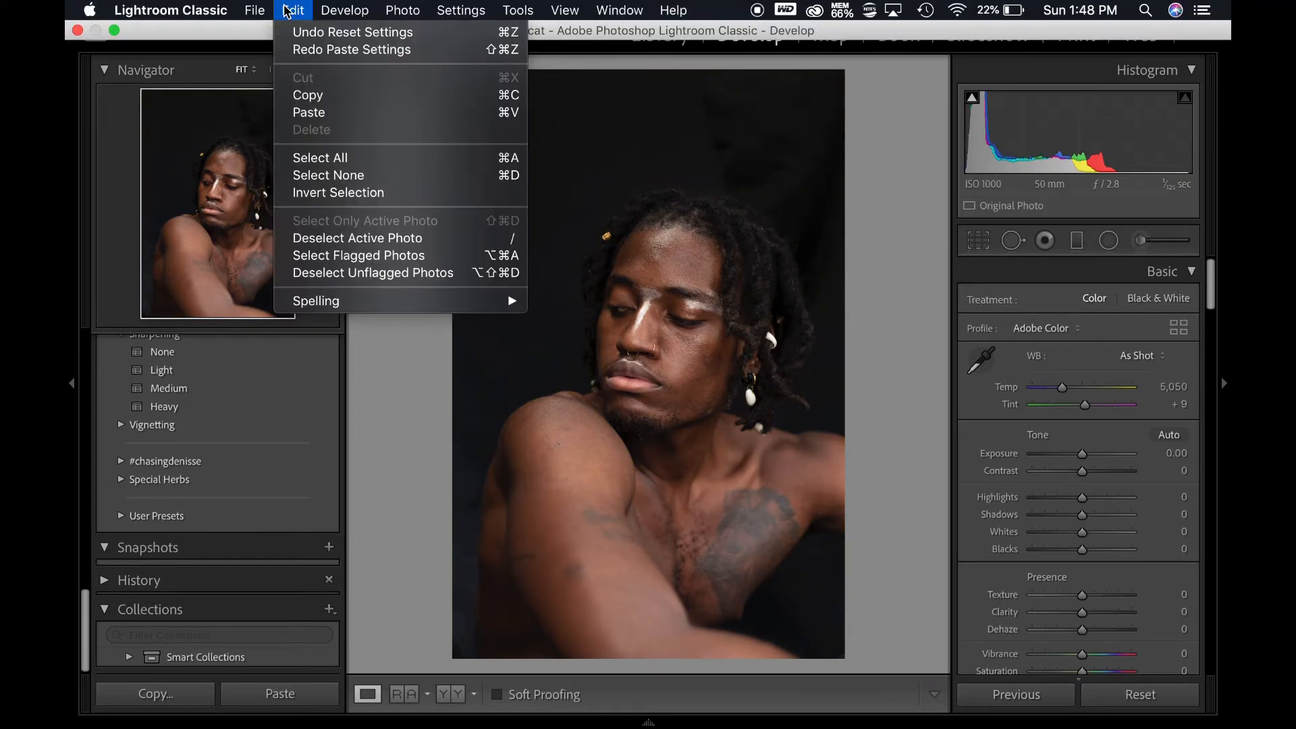
{"action": "left_click", "coordinate": [301, 32]}
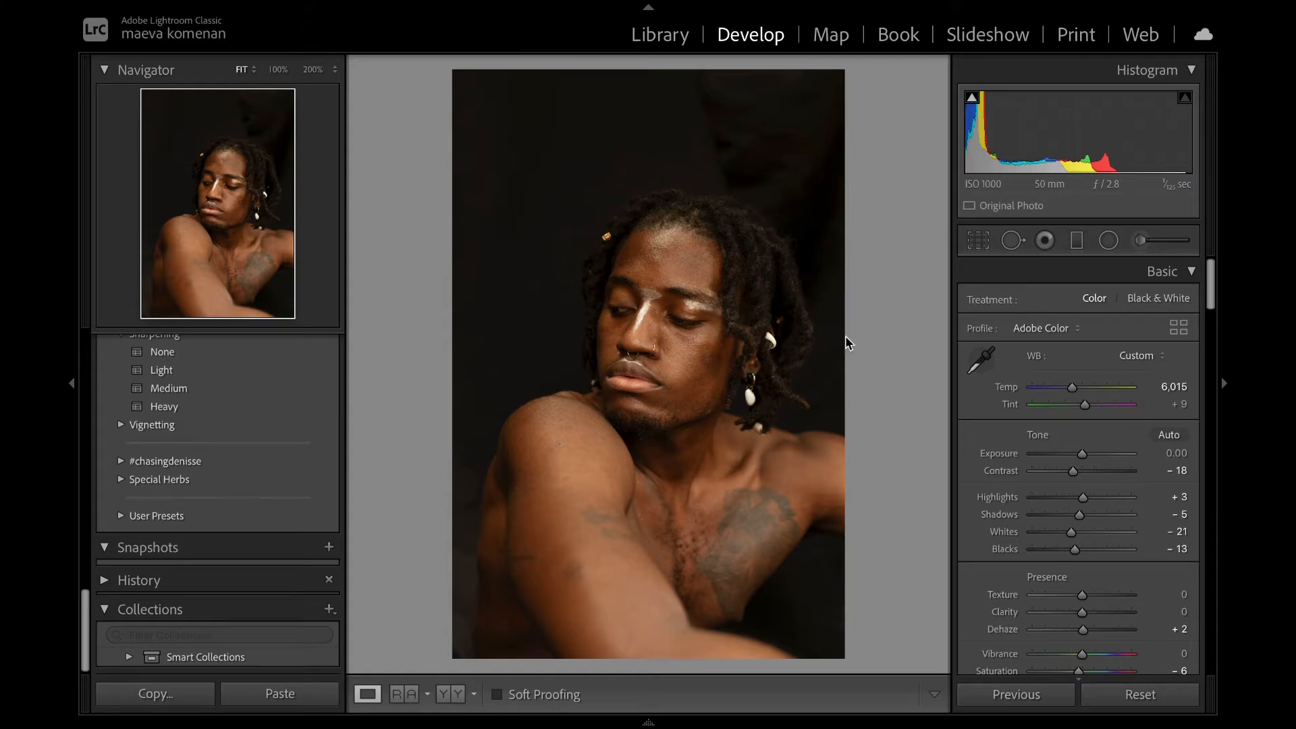
- Reset all develop adjustments on the portrait and paste the copied settings onto it
{"action": "left_click", "coordinate": [1124, 694]}
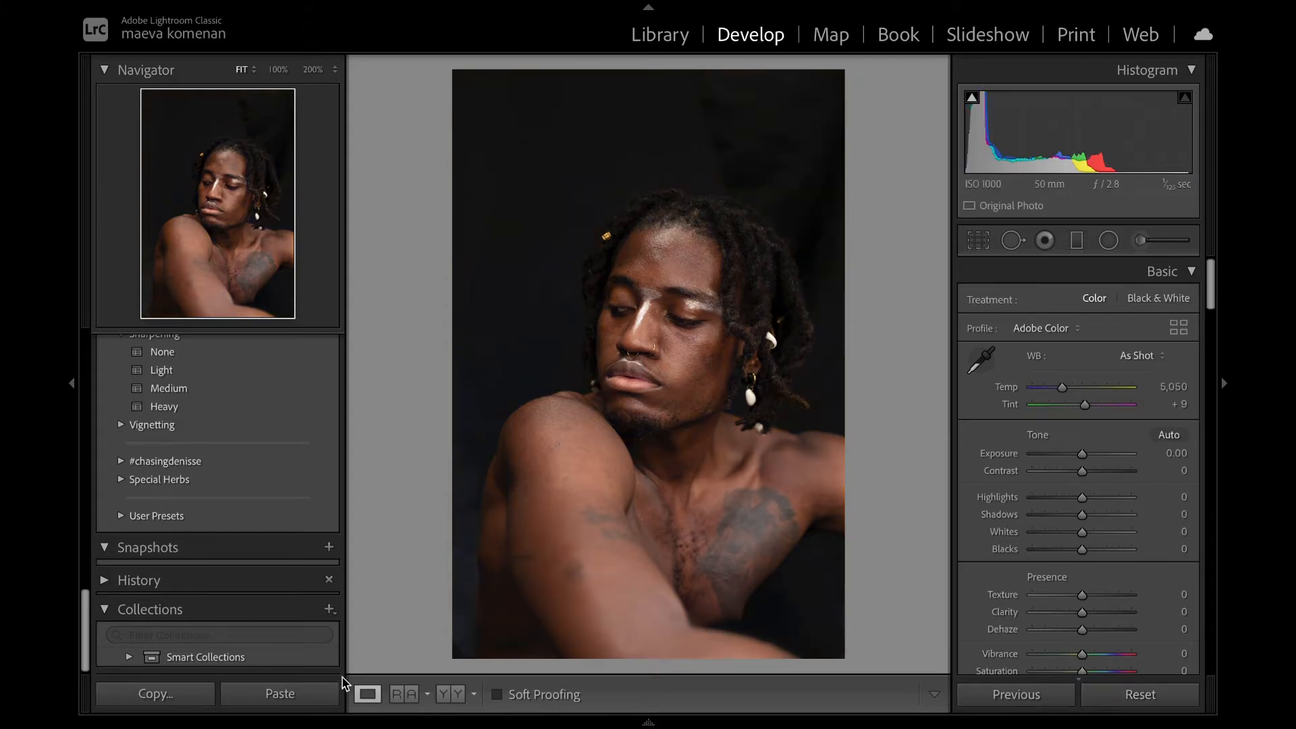
{"action": "left_click", "coordinate": [332, 693]}
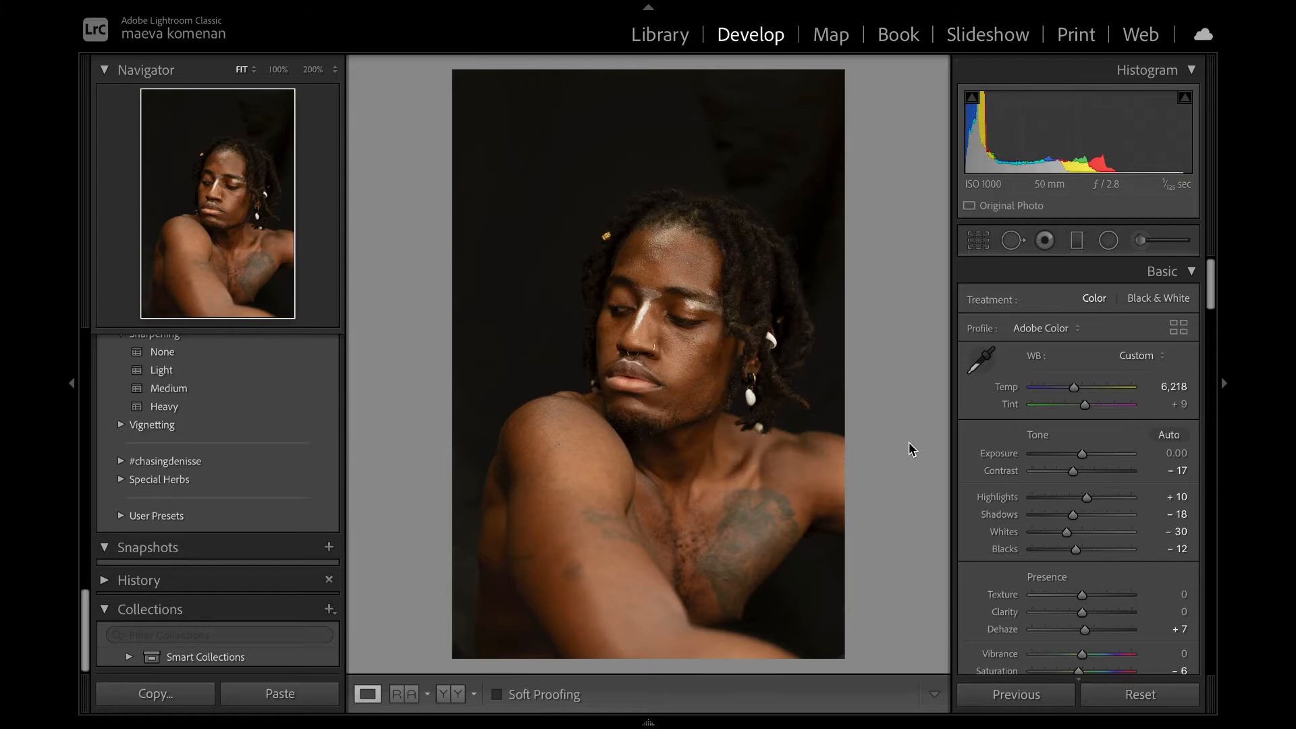
- Open the portrait from Lightroom in Adobe Photoshop 2021 for further editing
{"action": "mouse_move", "coordinate": [576, 7]}
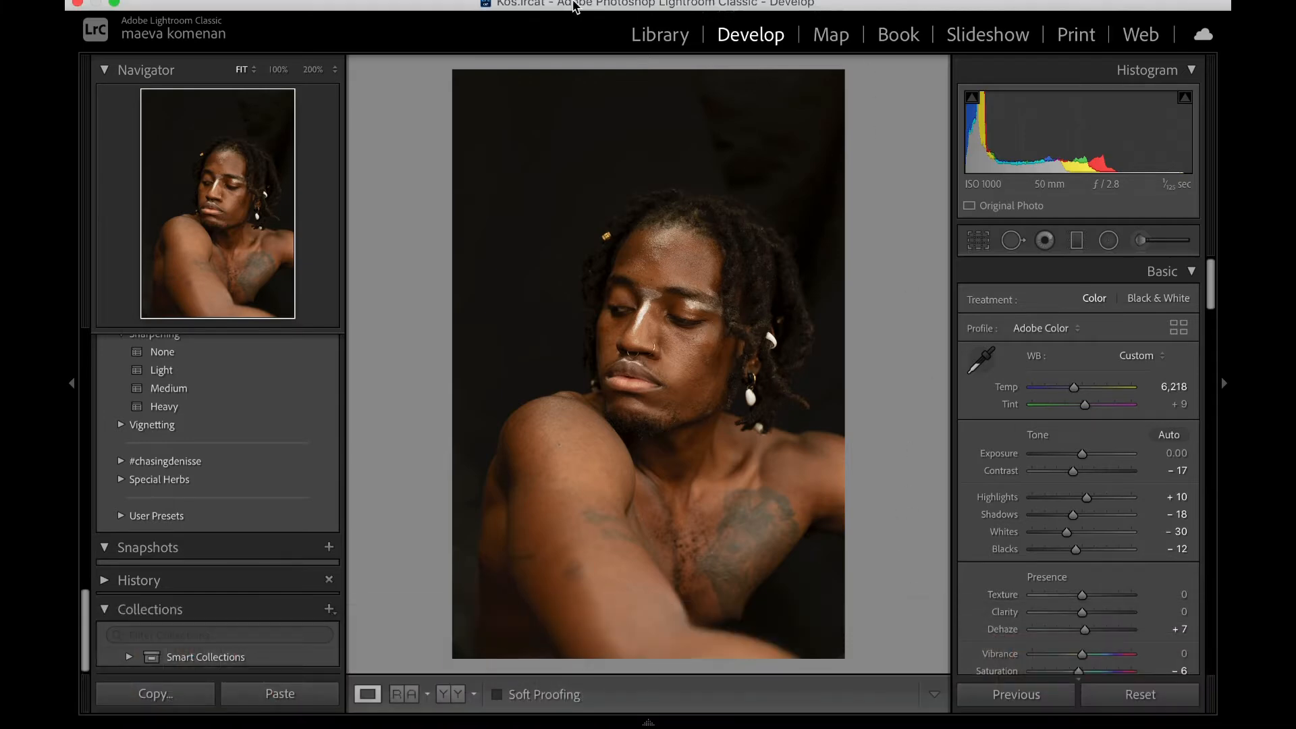
{"action": "left_click", "coordinate": [404, 9]}
{"action": "mouse_move", "coordinate": [452, 108]}
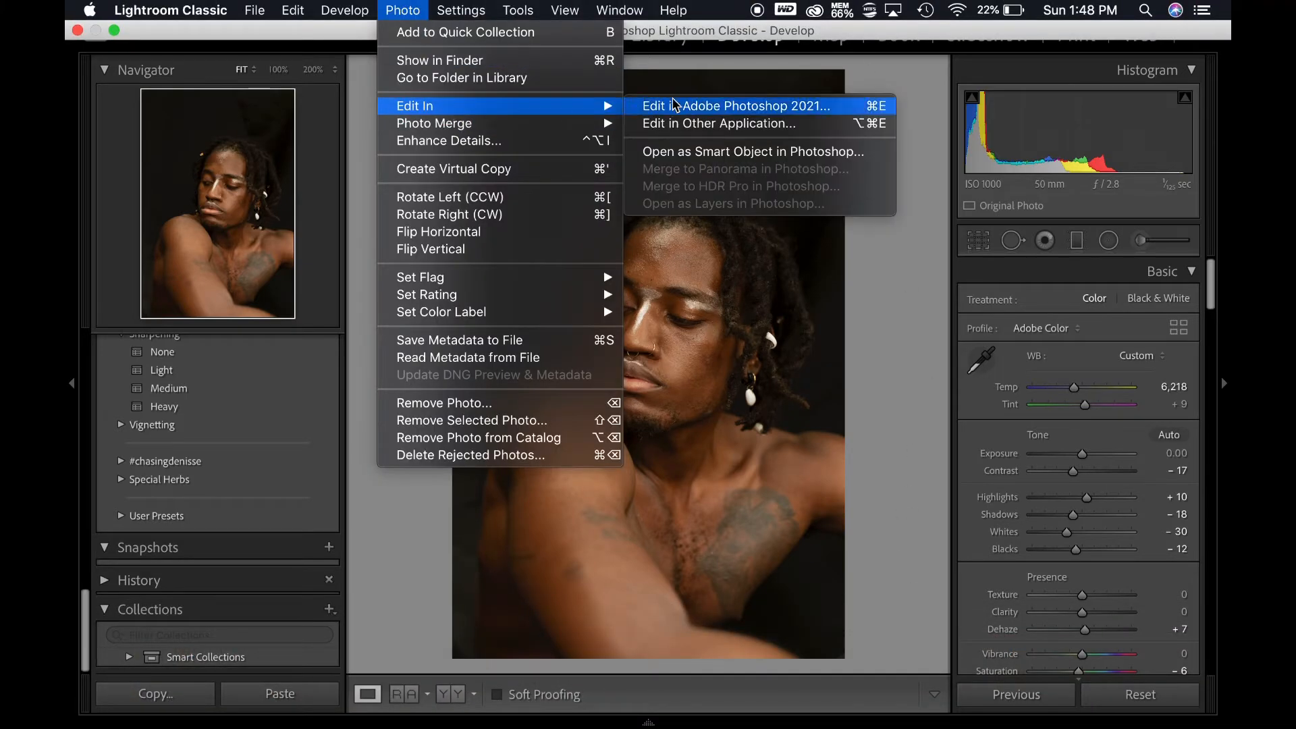
{"action": "left_click", "coordinate": [675, 104]}
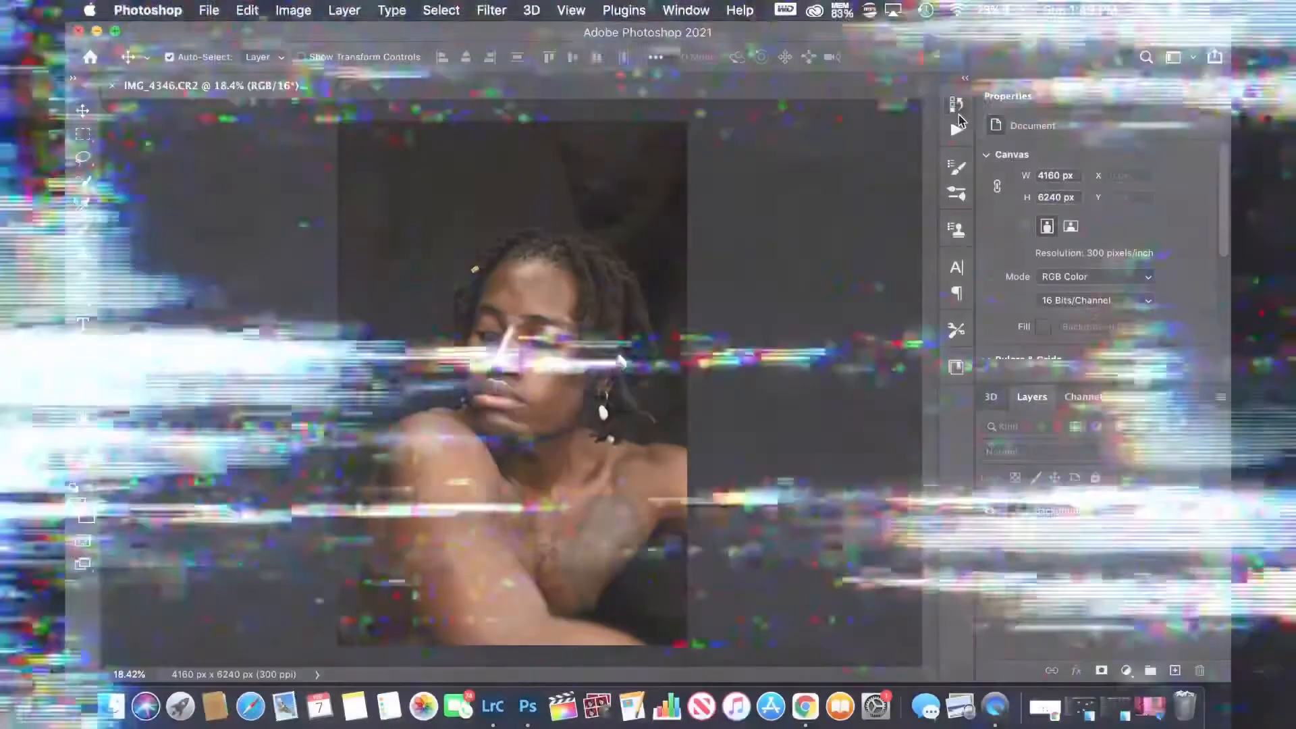
- Duplicate the background layer and clone clean backdrop over its upper-left area with a soft 178 px Clone Stamp
{"action": "left_click", "coordinate": [957, 131]}
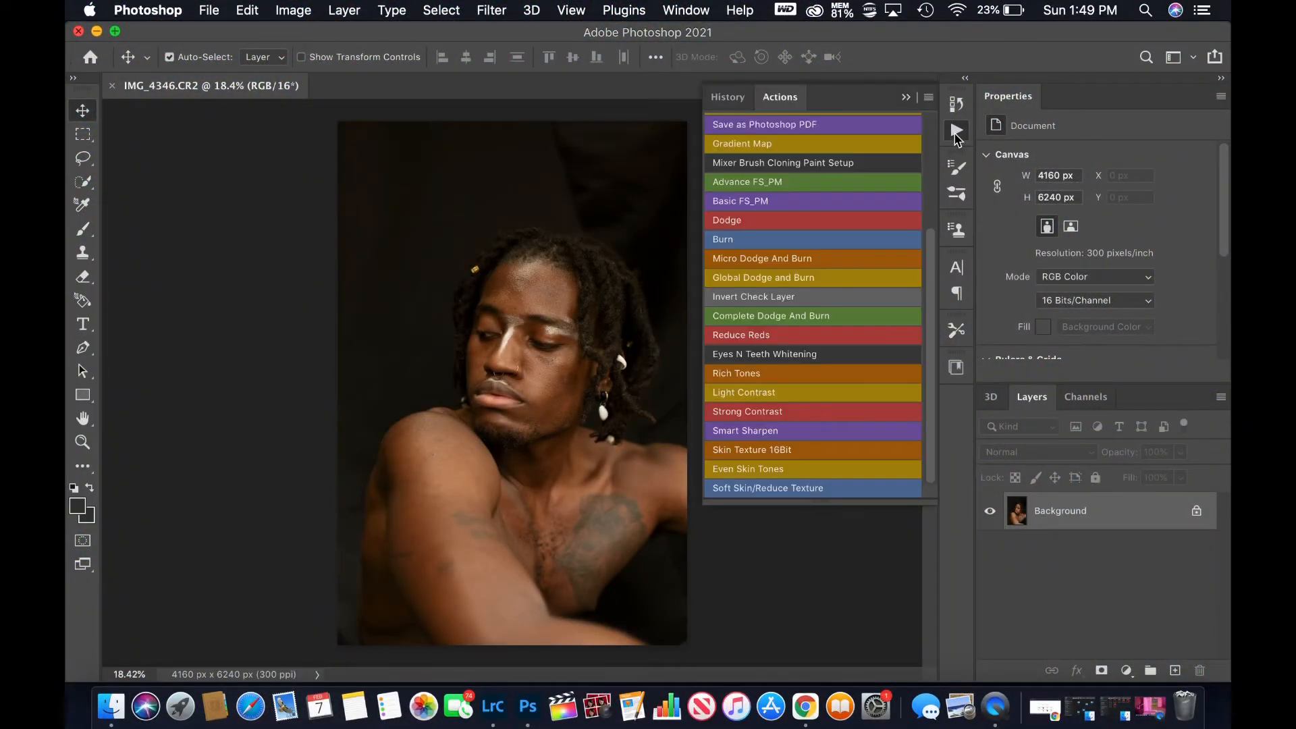
{"action": "key", "text": "super+j"}
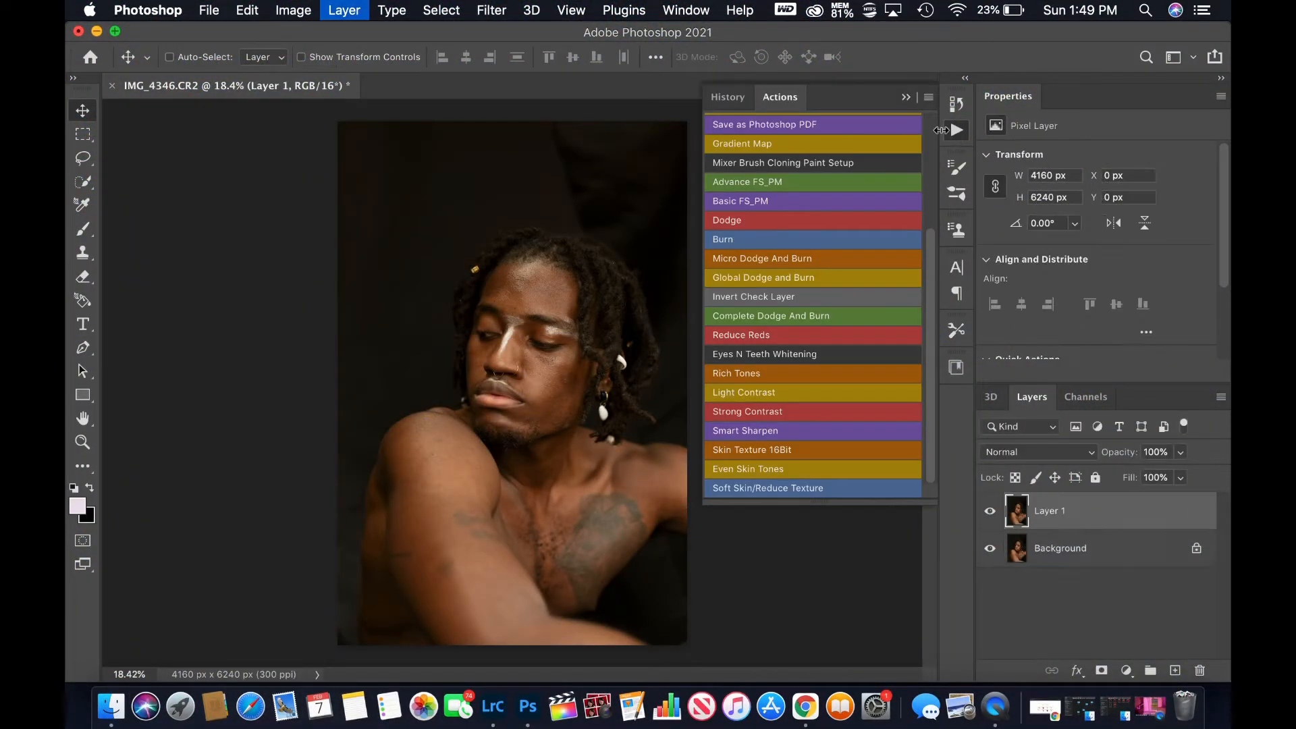
{"action": "key", "text": "s"}
{"action": "right_click", "coordinate": [371, 177]}
{"action": "left_click_drag", "start_coordinate": [531, 214], "coordinate": [550, 218]}
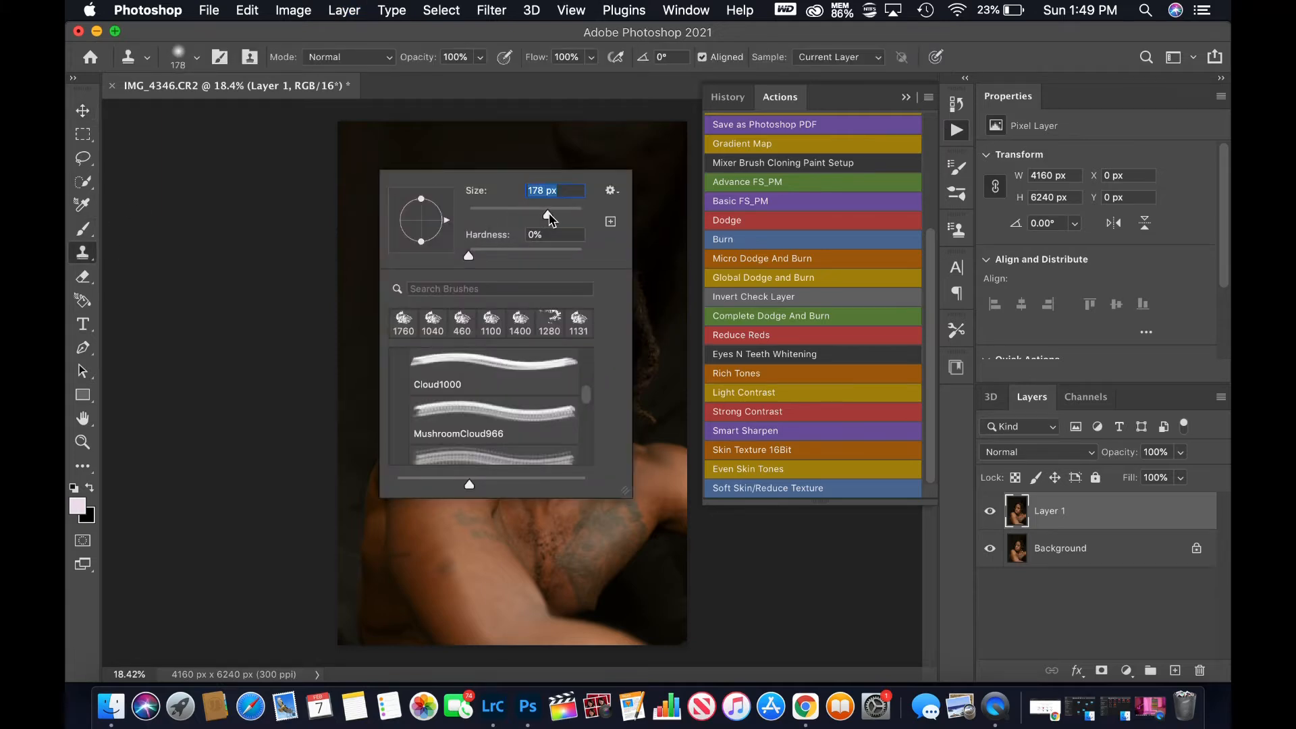
{"action": "left_click", "coordinate": [362, 165], "text": "alt"}
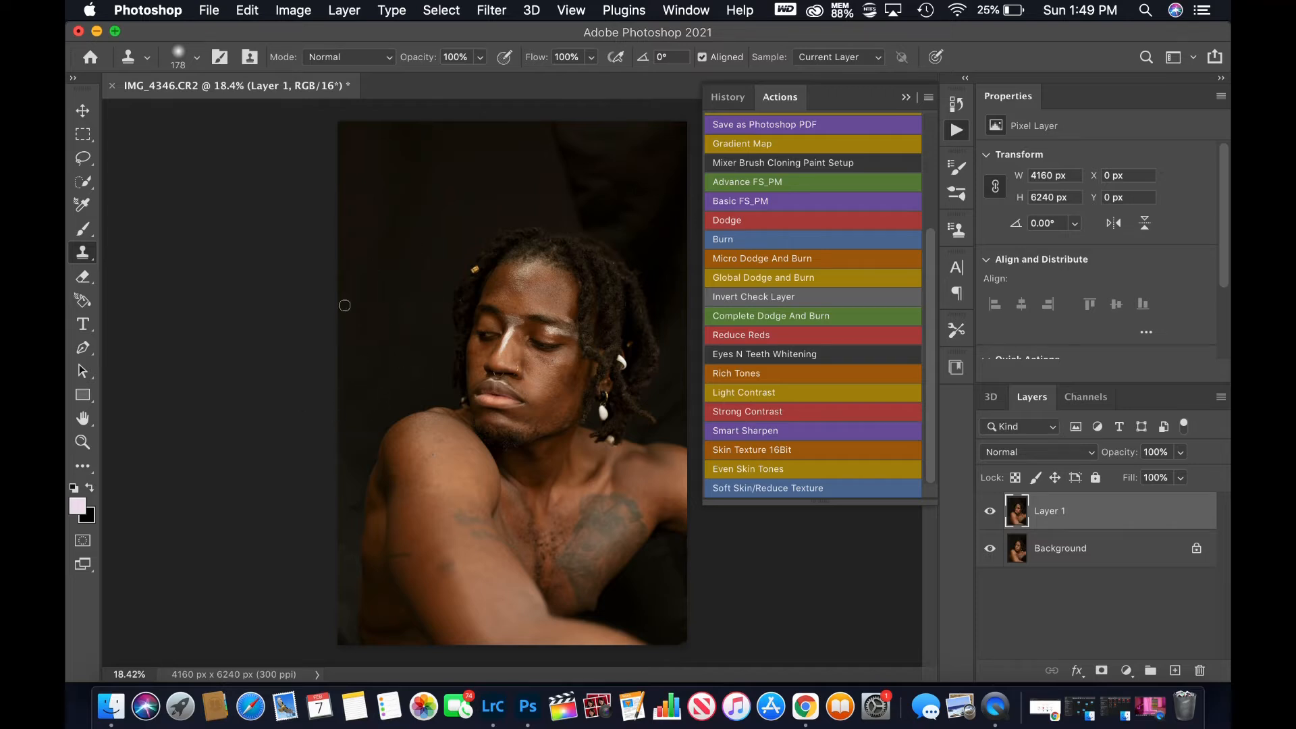
- Blend the dark backdrop along the photo's left edge using the Mixer Brush at 508 px
{"action": "right_click", "coordinate": [82, 228]}
{"action": "left_click", "coordinate": [156, 282]}
{"action": "right_click", "coordinate": [359, 297]}
{"action": "left_click_drag", "start_coordinate": [580, 346], "coordinate": [605, 356]}
{"action": "left_click", "coordinate": [341, 300]}
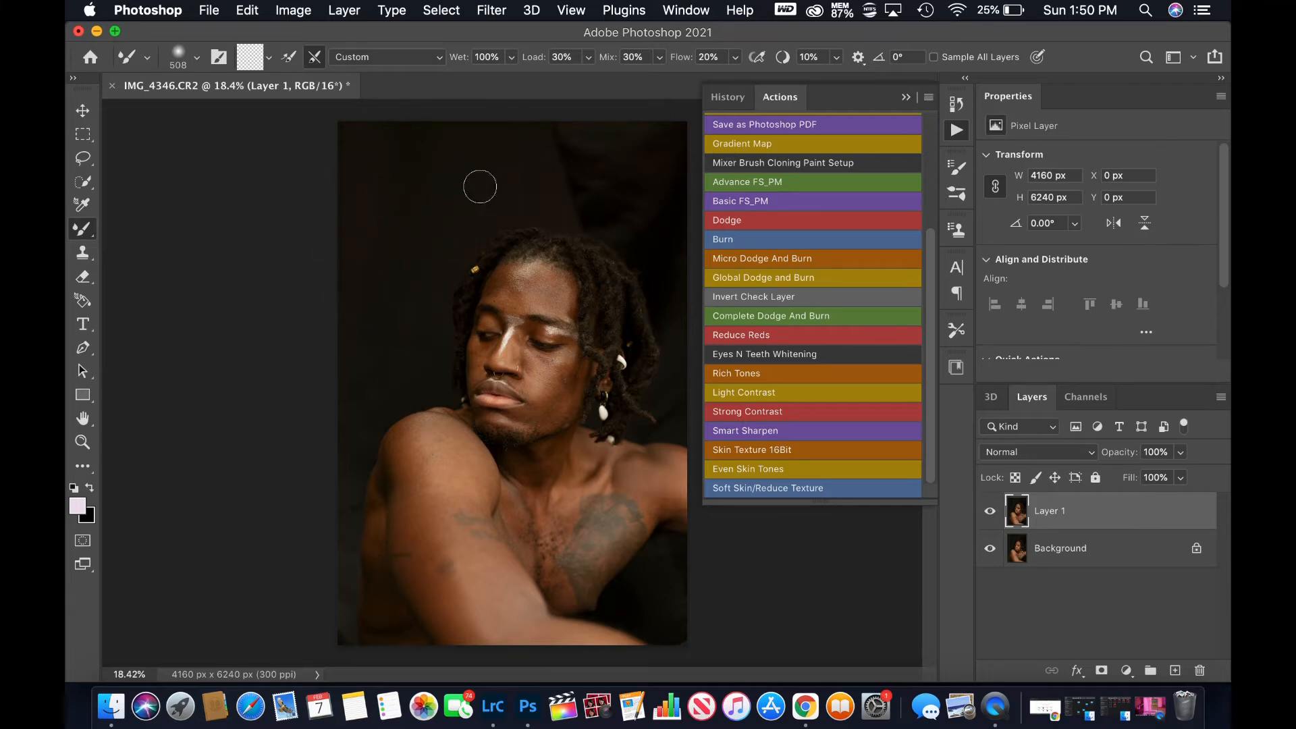
- Enlarge the Mixer Brush to 650 px and smooth the backdrop beside the shoulder
{"action": "right_click", "coordinate": [392, 368]}
{"action": "left_click_drag", "start_coordinate": [594, 405], "coordinate": [591, 404]}
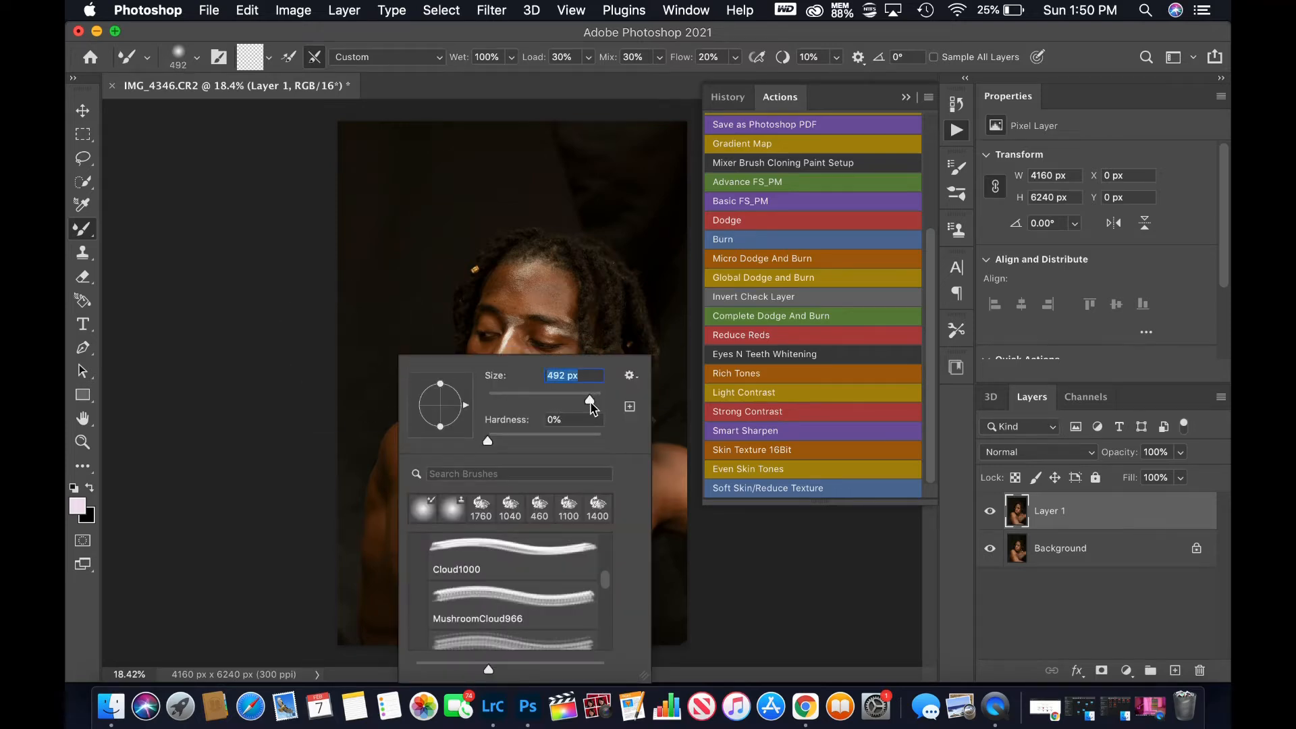
{"action": "type", "text": "650"}
{"action": "key", "text": "Return"}
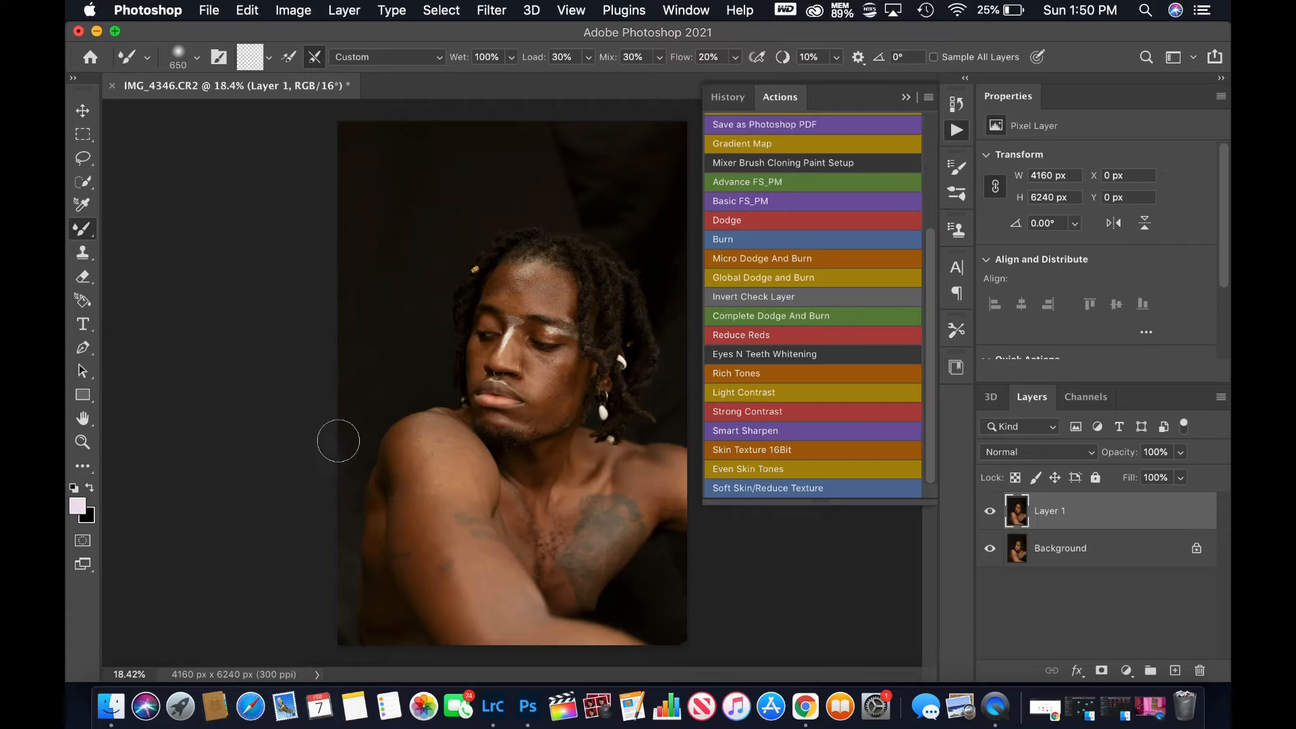
- Set the Mixer Brush to 300 px and blend the backdrop closely around the shoulder and arm on the photo's left side
{"action": "right_click", "coordinate": [389, 459]}
{"action": "type", "text": "300"}
{"action": "key", "text": "Return"}
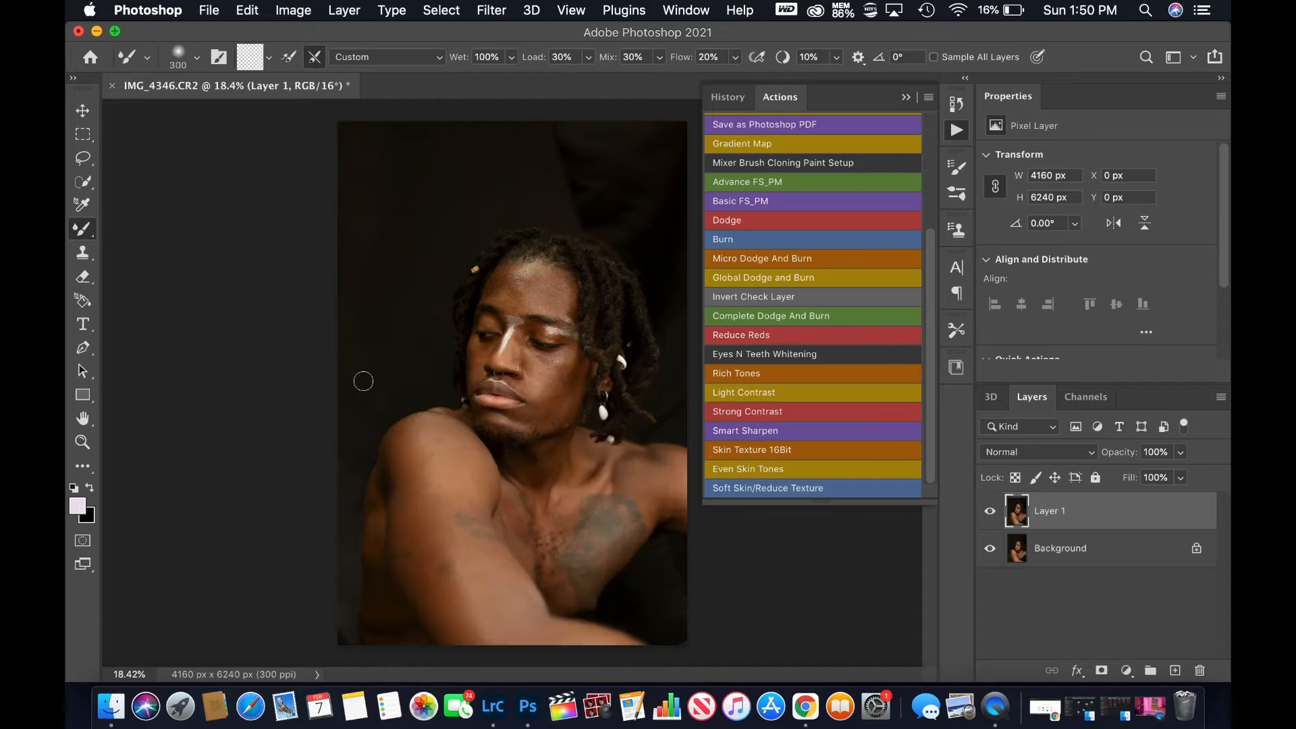
{"action": "scroll", "coordinate": [378, 306], "scroll_direction": "up", "scroll_amount": 5}
{"action": "scroll", "coordinate": [376, 304], "scroll_direction": "down", "scroll_amount": 6}
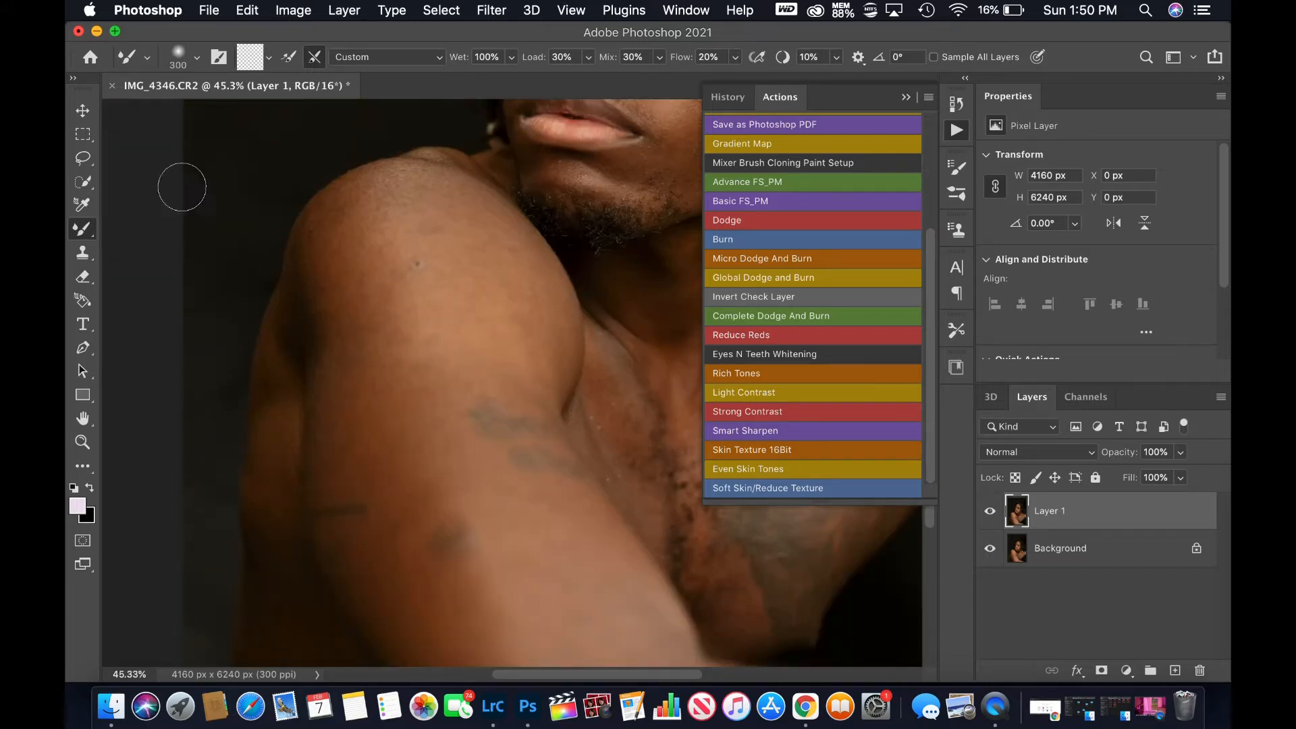
{"action": "scroll", "coordinate": [223, 348], "scroll_direction": "down", "scroll_amount": 1}
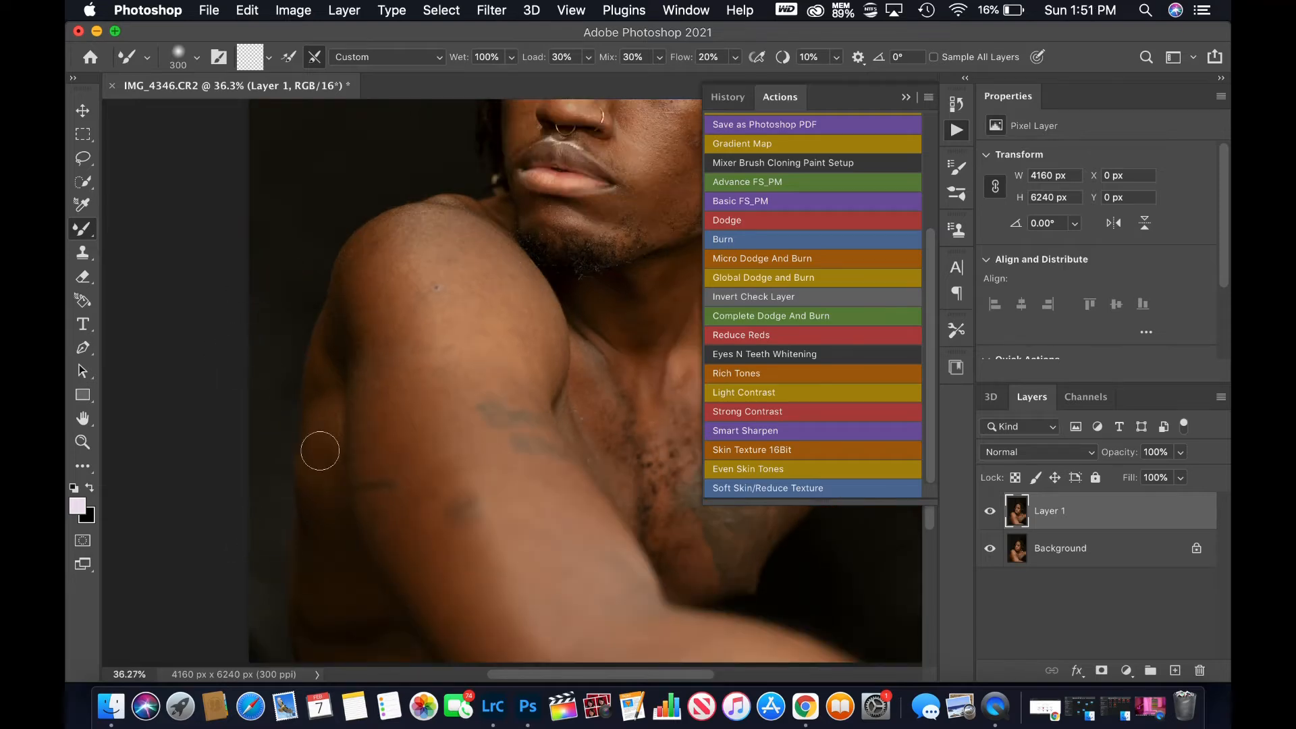
{"action": "scroll", "coordinate": [356, 482], "scroll_direction": "down", "scroll_amount": 3}
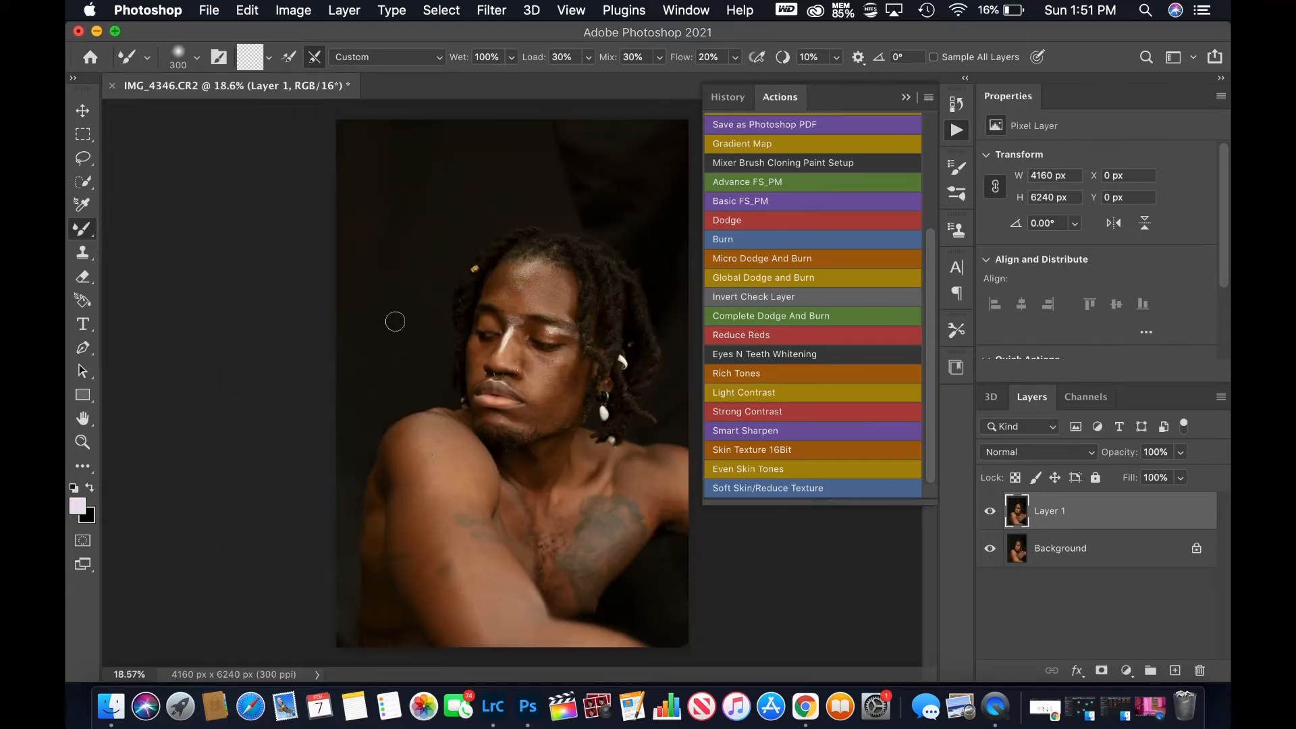
- Smooth the backdrop folds above the hair and down the photo's right side with the 300 px Mixer Brush
{"action": "scroll", "coordinate": [667, 200], "scroll_direction": "up", "scroll_amount": 3}
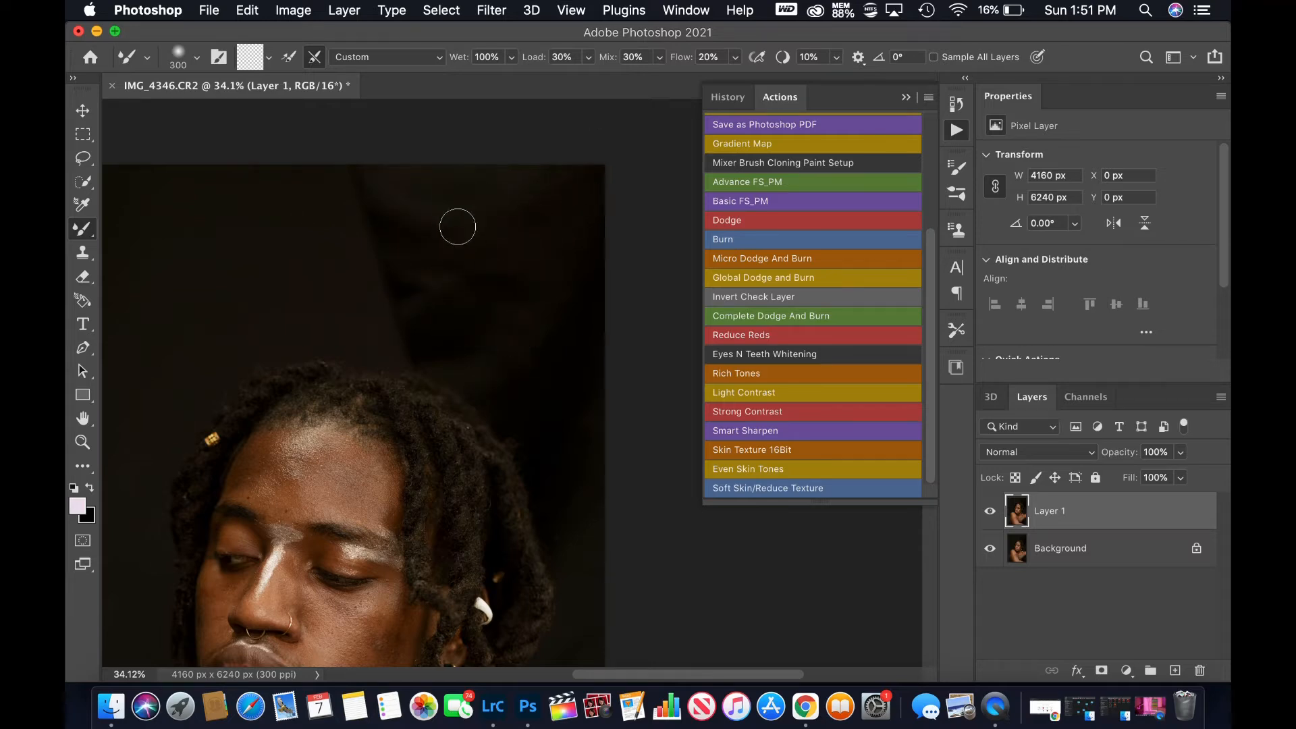
{"action": "scroll", "coordinate": [500, 250], "scroll_direction": "down", "scroll_amount": 5}
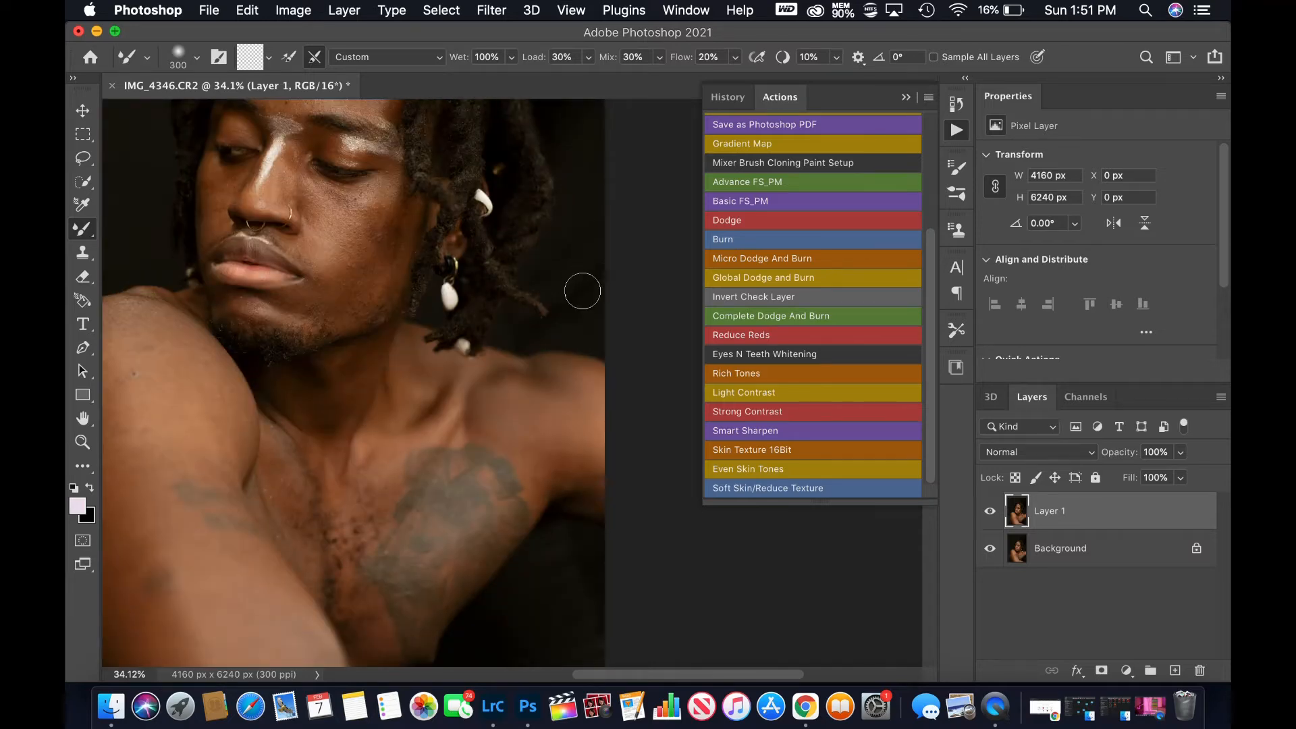
{"action": "scroll", "coordinate": [549, 544], "scroll_direction": "down", "scroll_amount": 4}
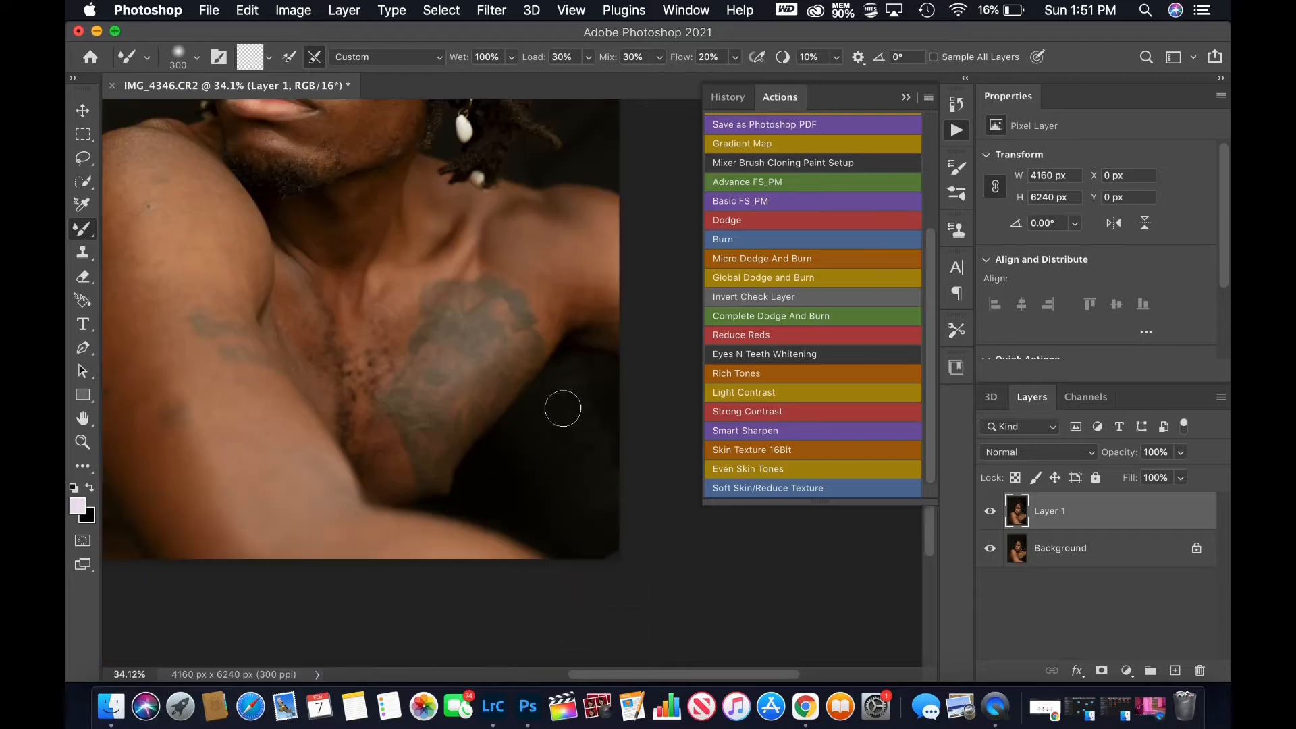
{"action": "scroll", "coordinate": [576, 405], "scroll_direction": "up", "scroll_amount": 10}
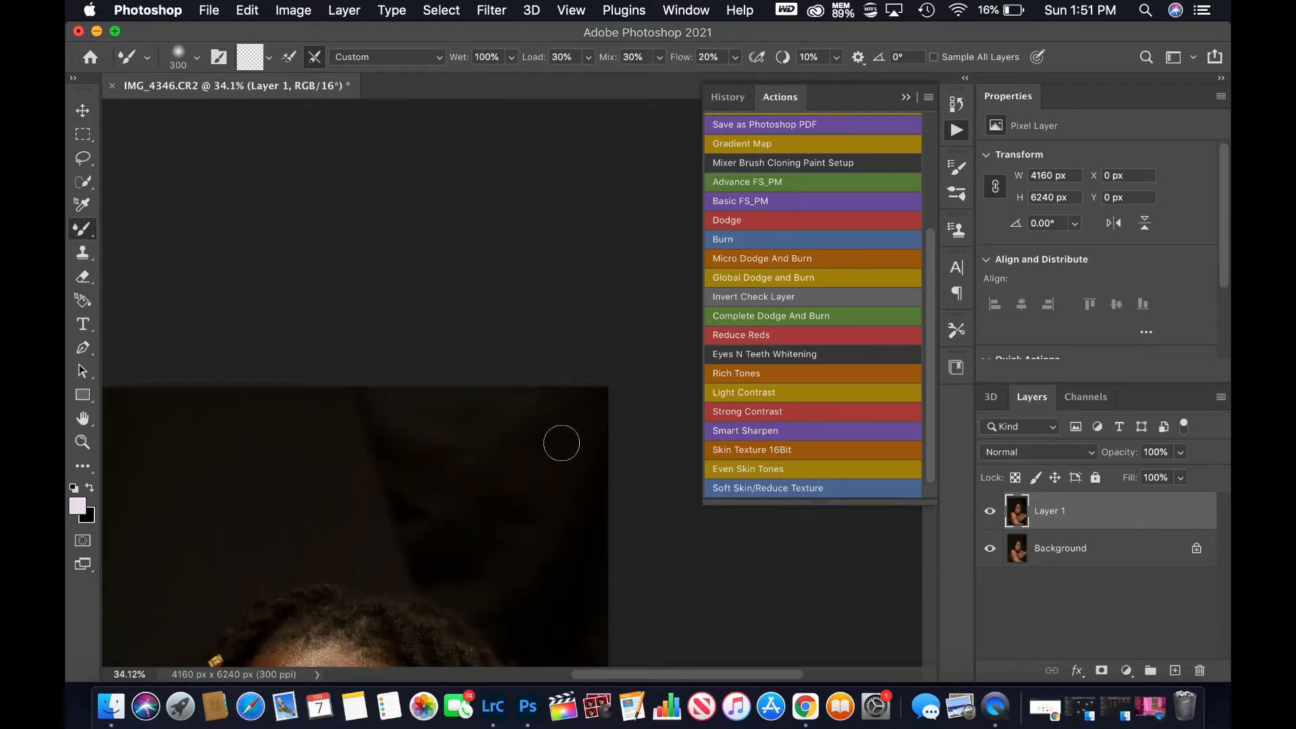
{"action": "scroll", "coordinate": [584, 361], "scroll_direction": "down", "scroll_amount": 3}
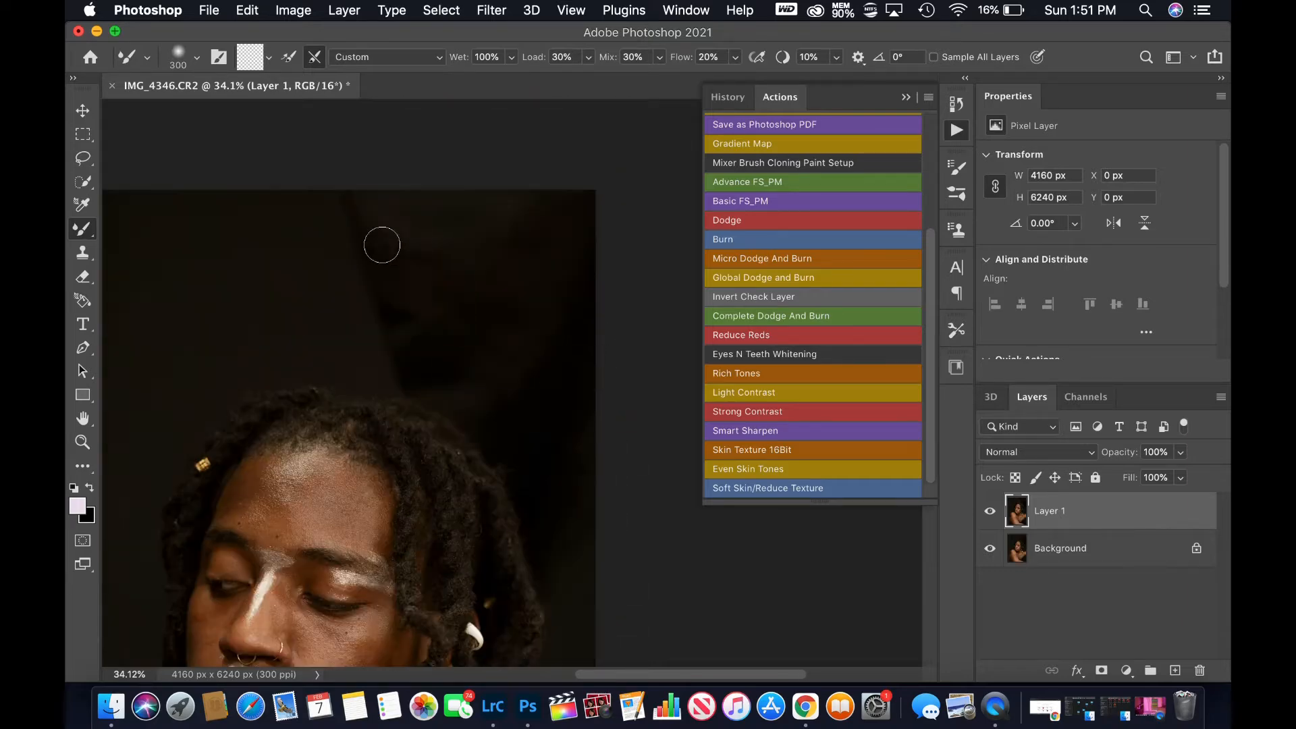
{"action": "scroll", "coordinate": [546, 396], "scroll_direction": "down", "scroll_amount": 5}
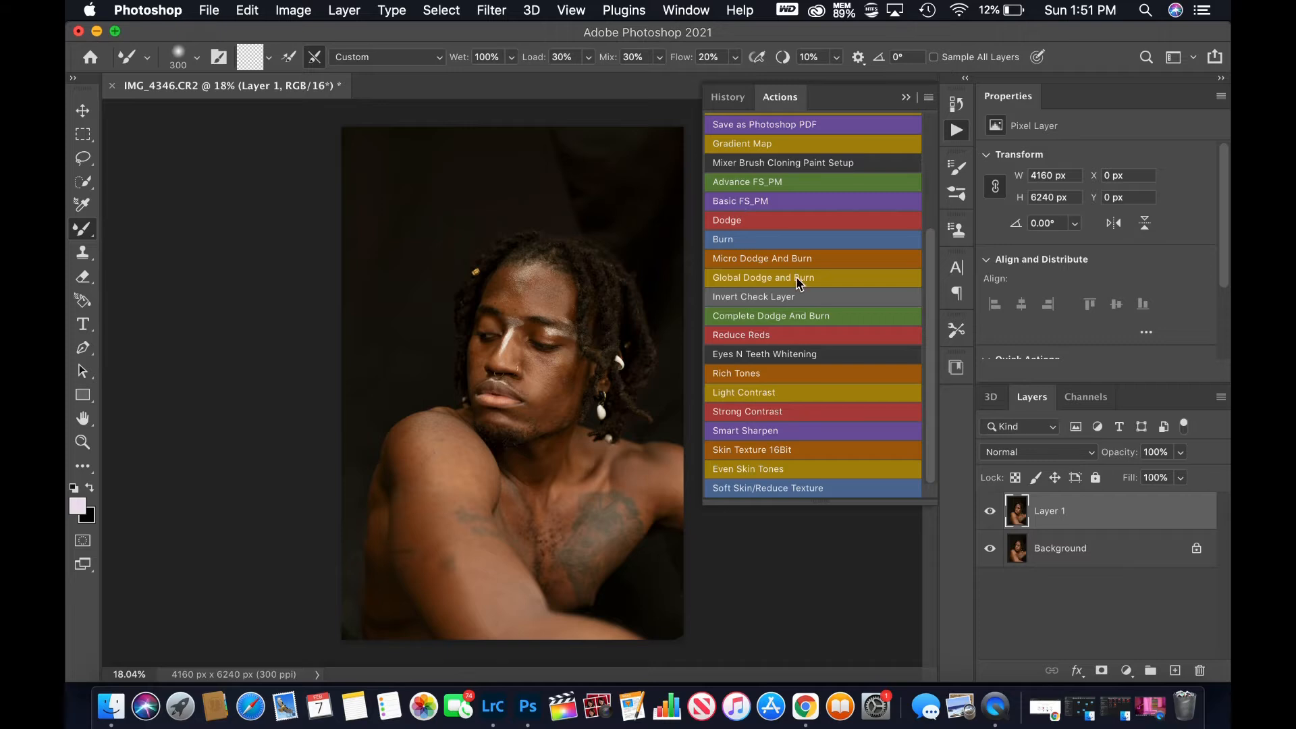
- Run the Basic FS_PM frequency separation action and select the High Frequency layer in the resulting group
{"action": "left_click", "coordinate": [766, 200]}
{"action": "left_click", "coordinate": [764, 173]}
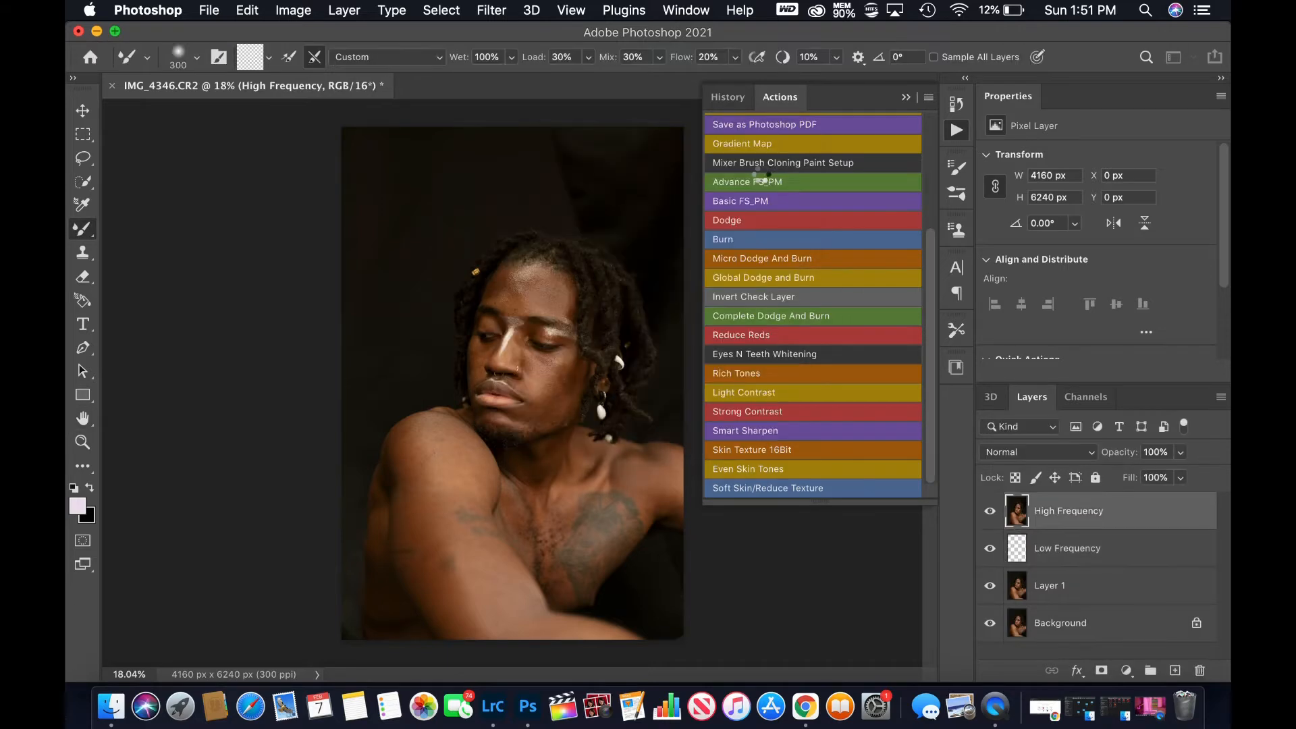
{"action": "left_click", "coordinate": [1010, 505]}
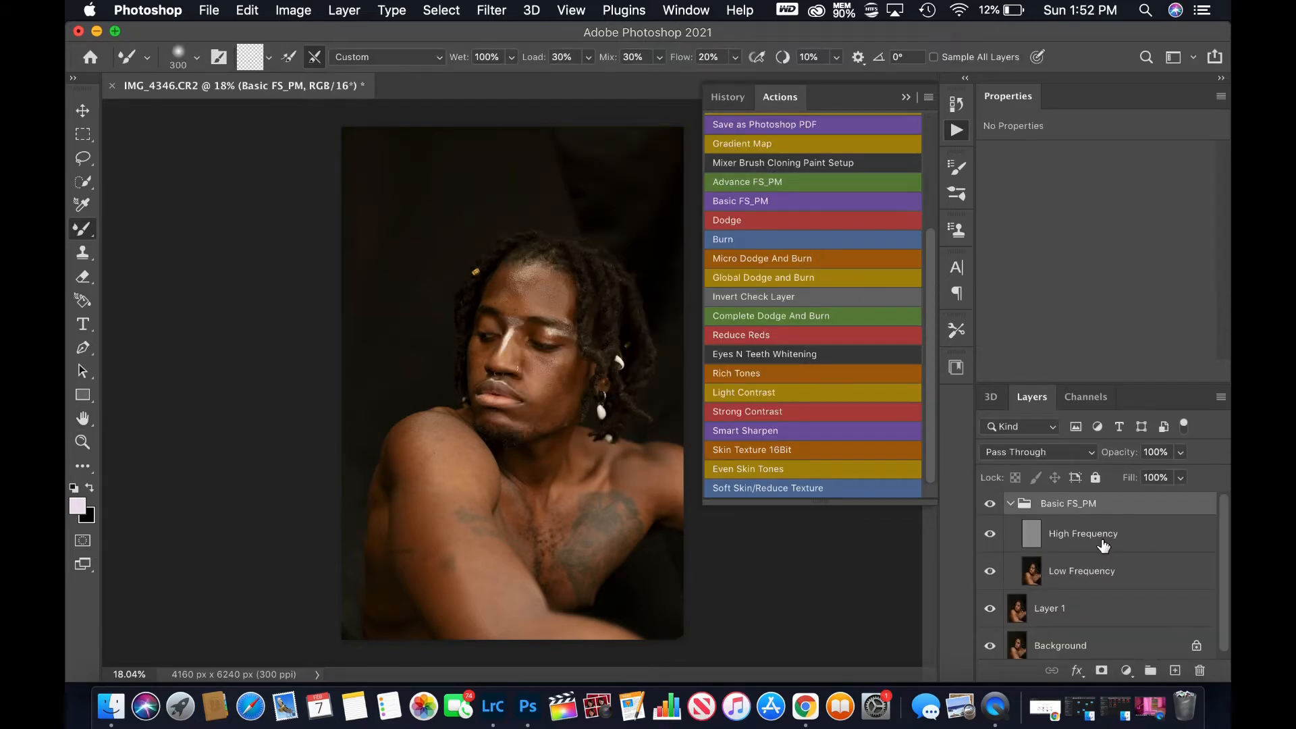
{"action": "left_click", "coordinate": [1102, 540]}
- Remove blemishes from the shoulder on the High Frequency layer with the Content-Aware Spot Healing Brush at 74 px
{"action": "scroll", "coordinate": [543, 475], "scroll_direction": "up", "scroll_amount": 10}
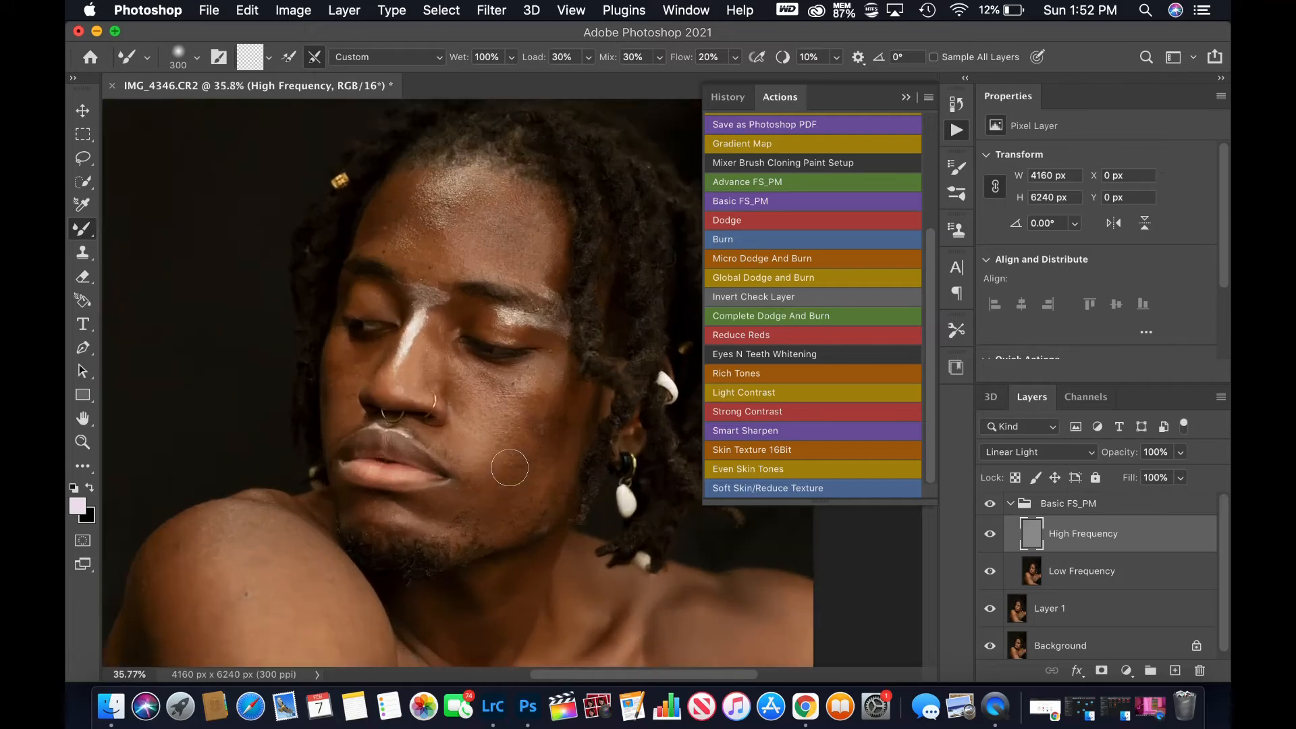
{"action": "scroll", "coordinate": [530, 466], "scroll_direction": "down", "scroll_amount": 6}
{"action": "scroll", "coordinate": [530, 466], "scroll_direction": "up", "scroll_amount": 1}
{"action": "key", "text": "s"}
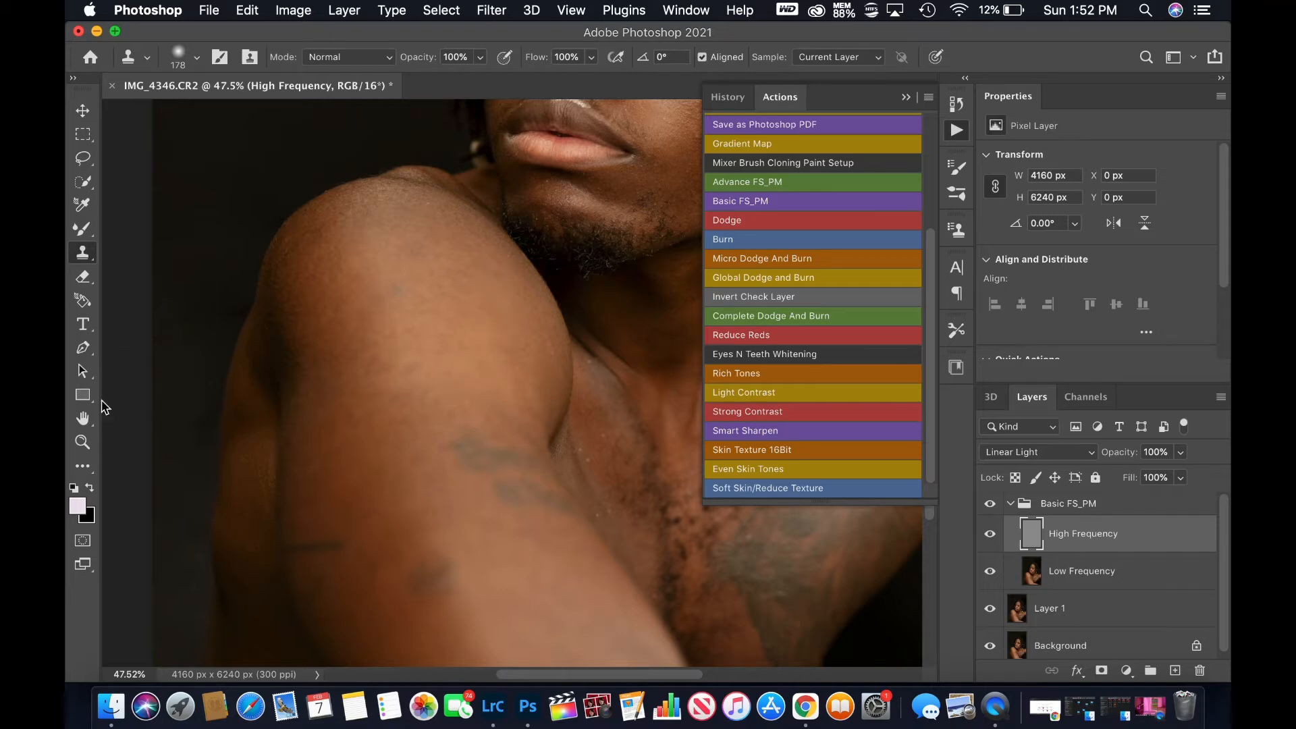
{"action": "key", "text": "i"}
{"action": "left_click_drag", "start_coordinate": [83, 471], "coordinate": [169, 524]}
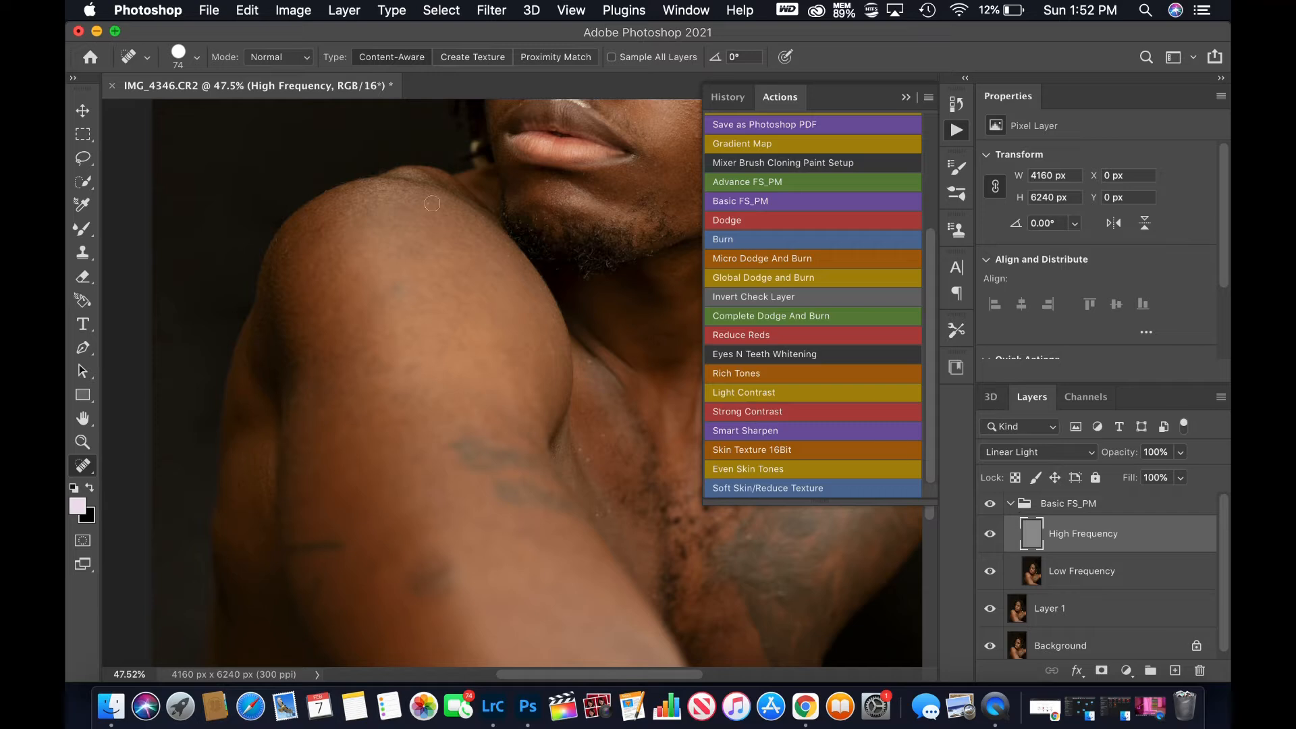
{"action": "left_click", "coordinate": [82, 258]}
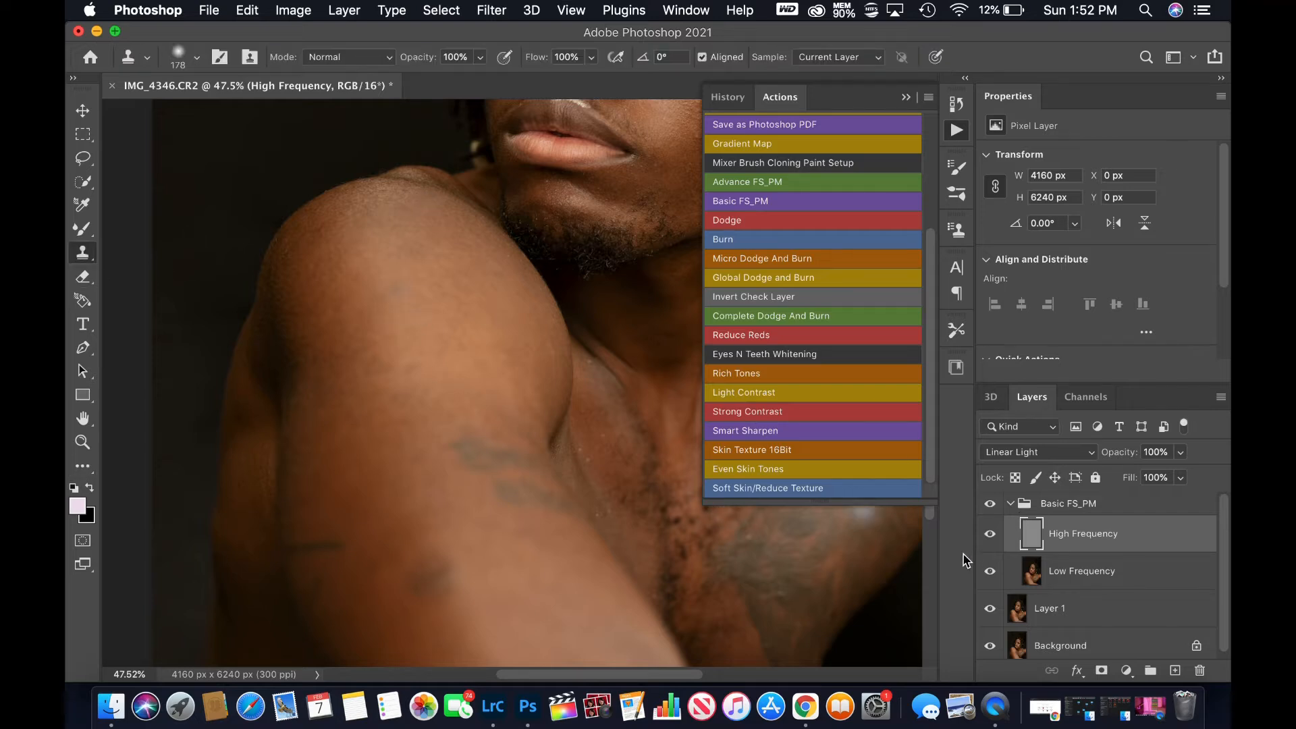
- Blend the discolored spot on the shoulder on the Low Frequency layer with the 300 px Mixer Brush
{"action": "left_click", "coordinate": [1053, 571]}
{"action": "key", "text": "b"}
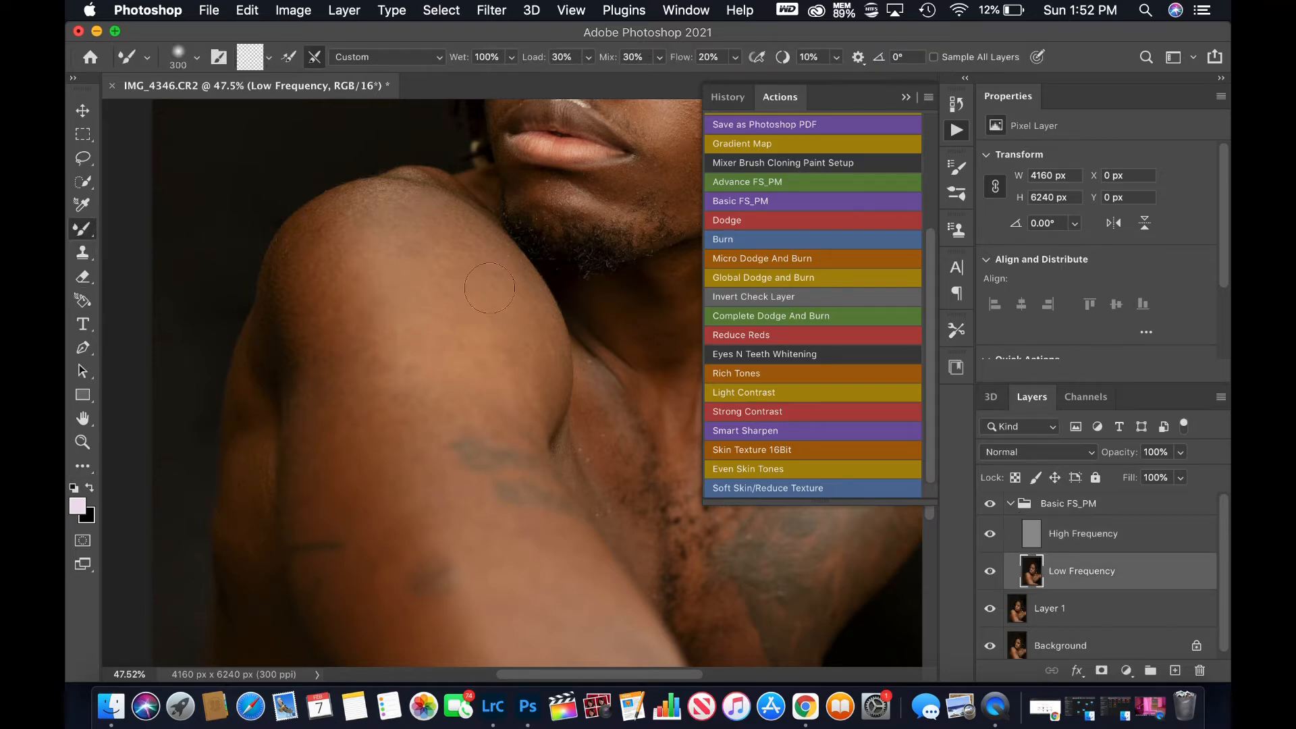
- Clone clean skin texture along the outer arm on the High Frequency layer using a soft 111 px Clone Stamp
{"action": "left_click", "coordinate": [1083, 536]}
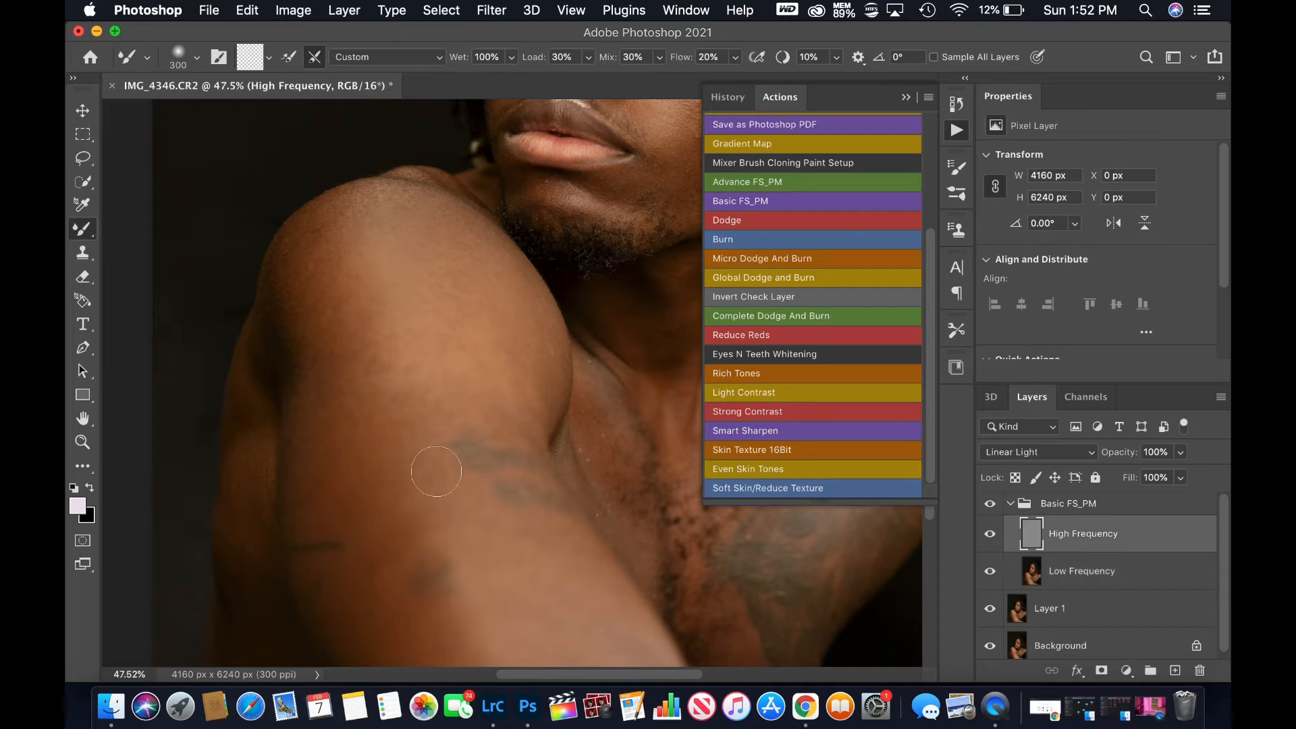
{"action": "scroll", "coordinate": [432, 405], "scroll_direction": "down", "scroll_amount": 5}
{"action": "key", "text": "s"}
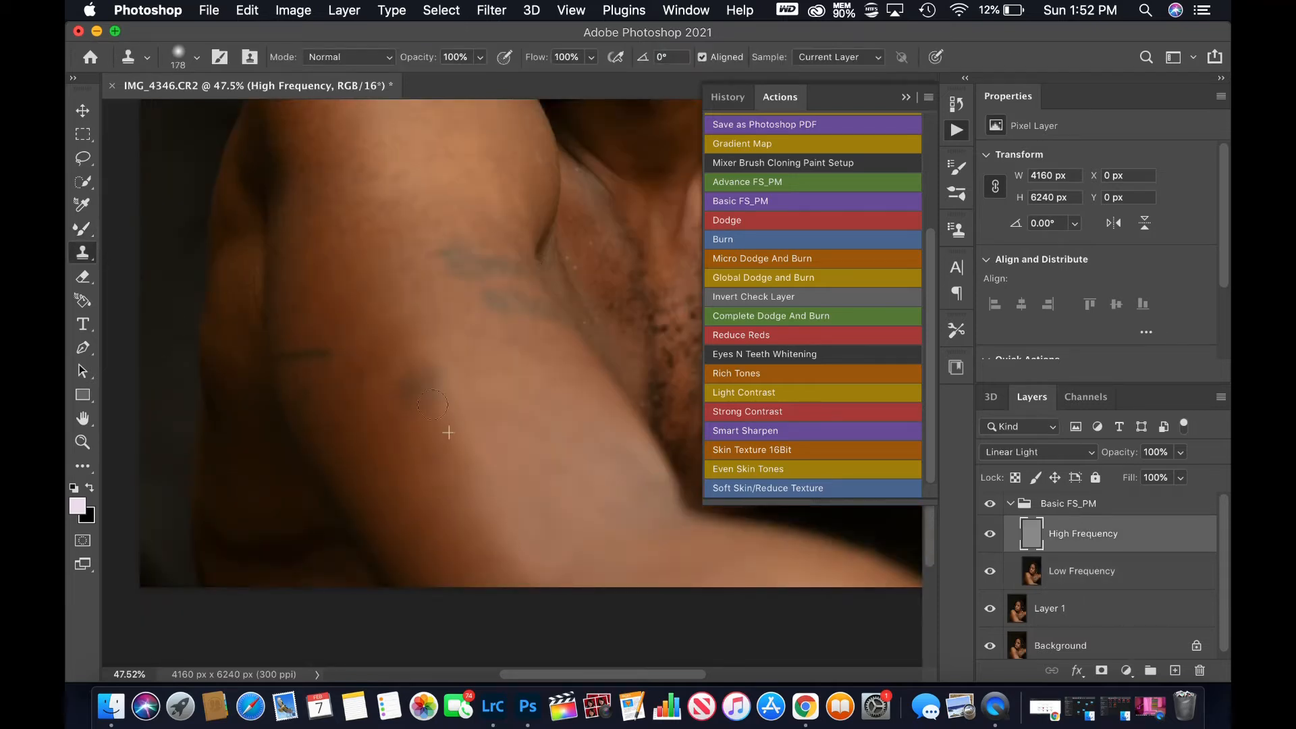
{"action": "scroll", "coordinate": [448, 432], "scroll_direction": "down", "scroll_amount": 1}
{"action": "right_click", "coordinate": [330, 331]}
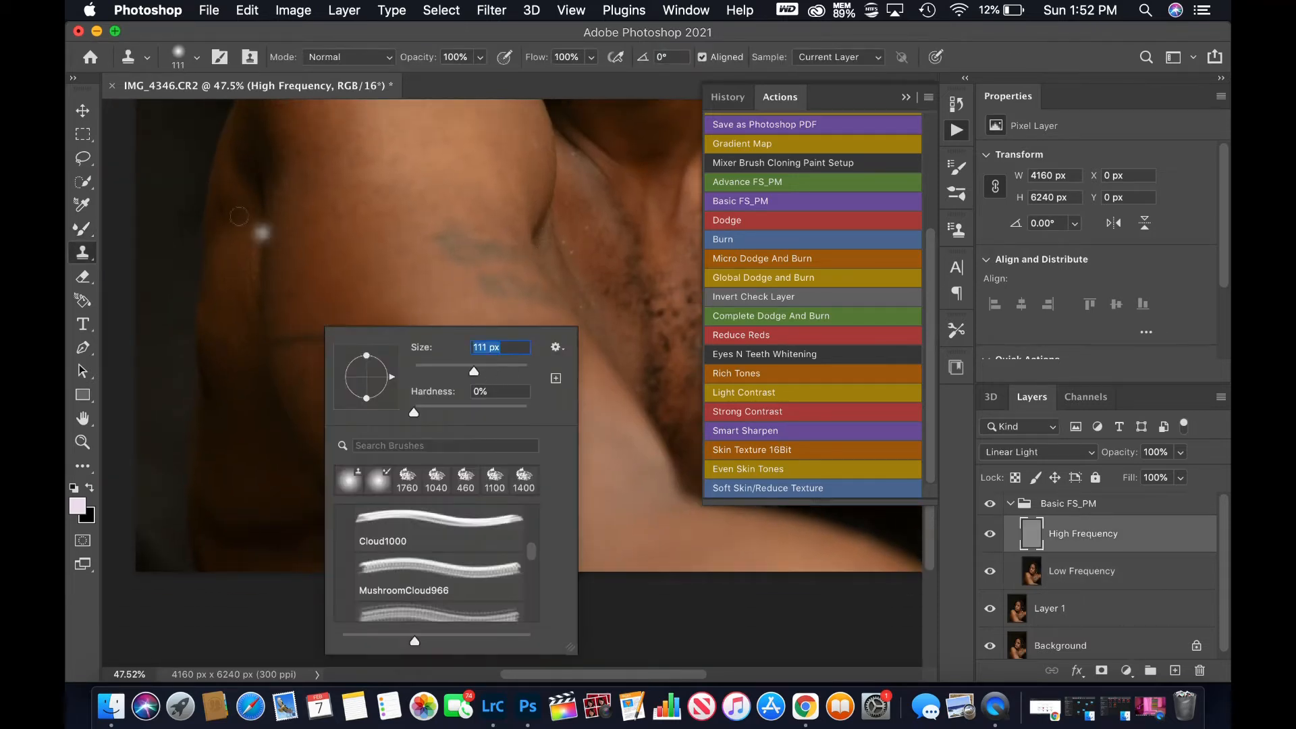
{"action": "scroll", "coordinate": [239, 216], "scroll_direction": "up", "scroll_amount": 3}
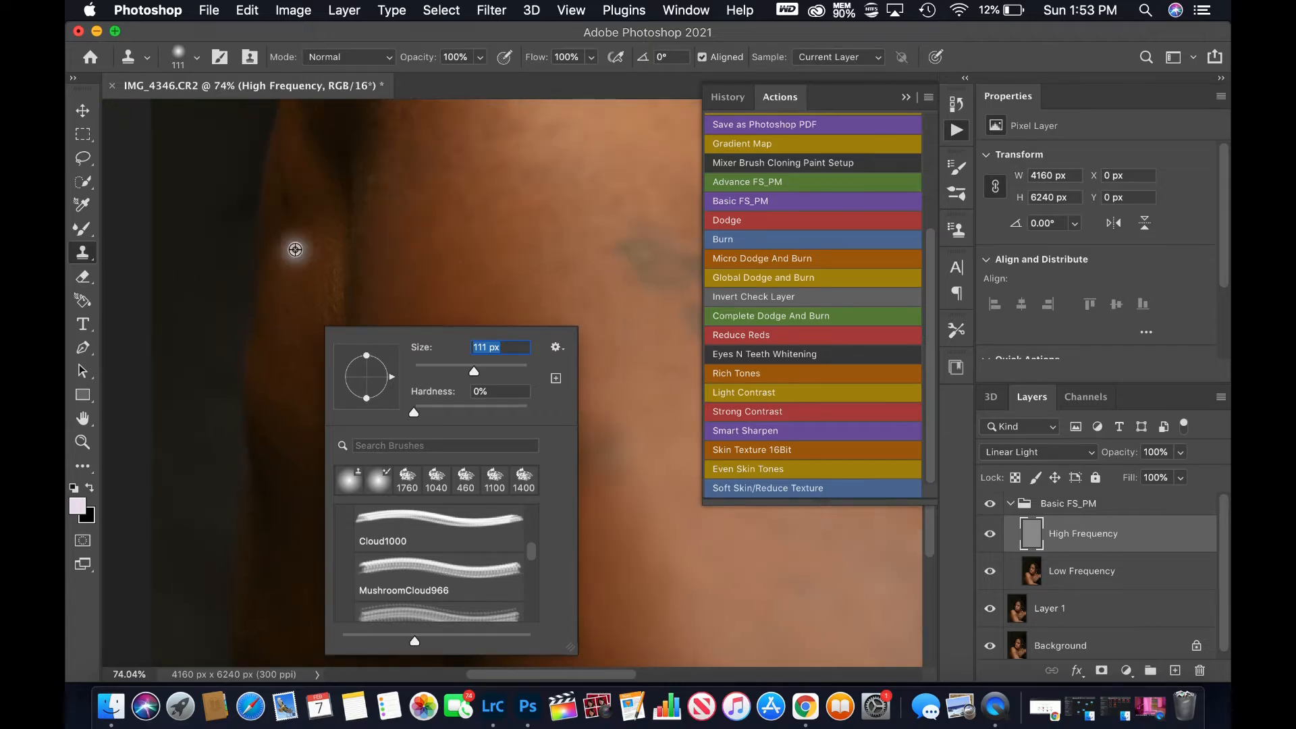
{"action": "left_click", "coordinate": [295, 250], "text": "alt"}
{"action": "scroll", "coordinate": [349, 488], "scroll_direction": "down", "scroll_amount": 2}
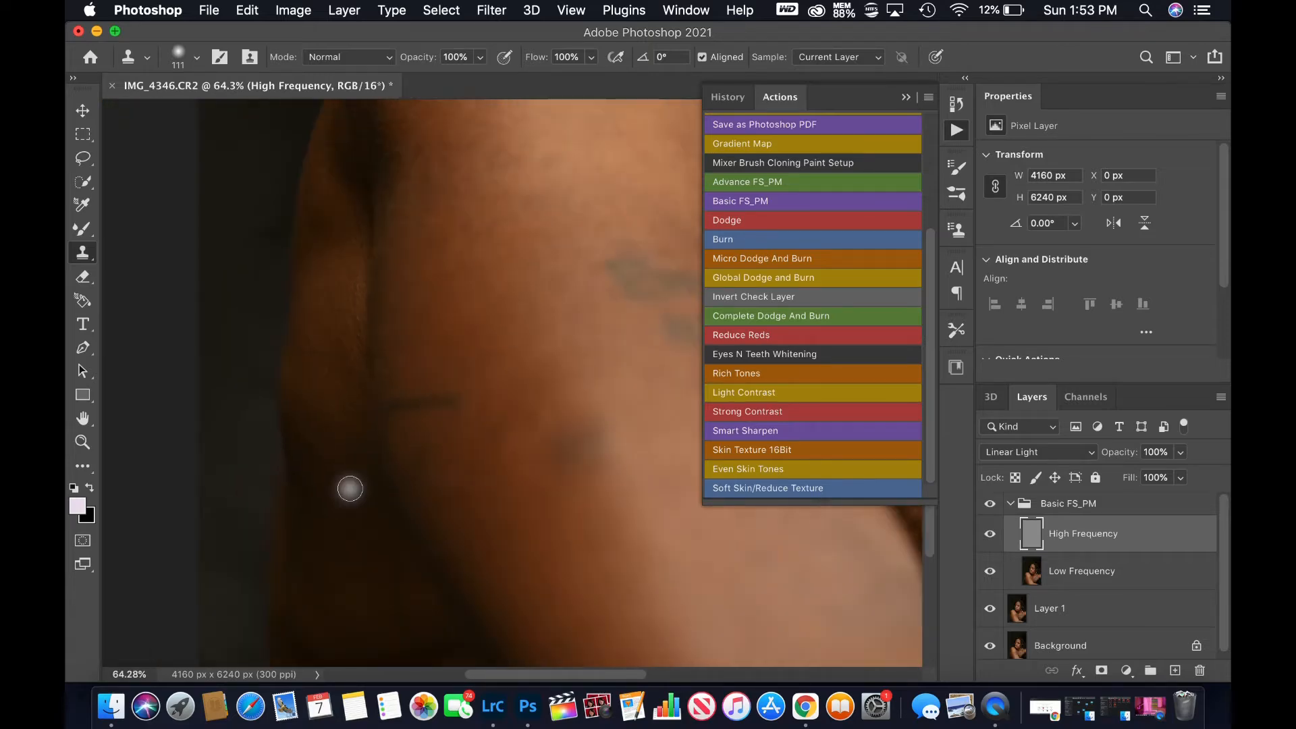
{"action": "scroll", "coordinate": [350, 489], "scroll_direction": "down", "scroll_amount": 3}
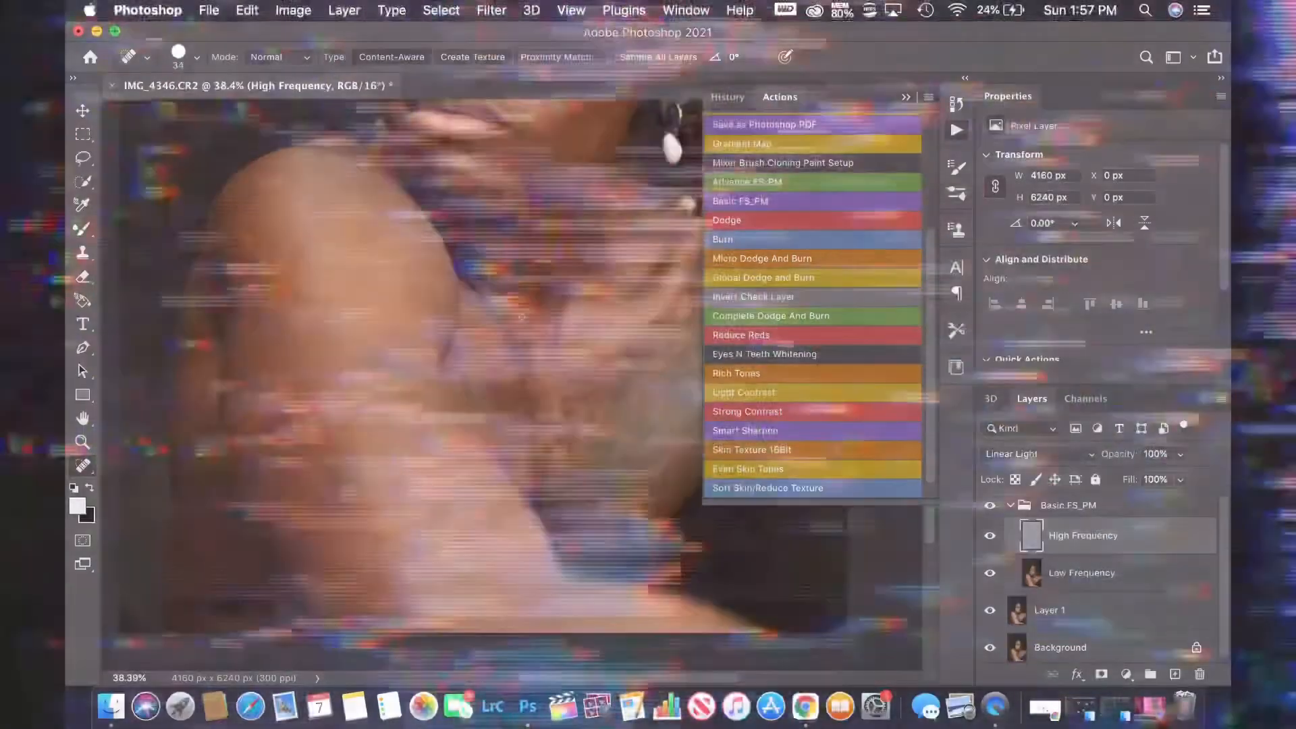
- Heal blemishes on the inner arm on the High Frequency layer with the Content-Aware Spot Healing Brush at 44 px
{"action": "right_click", "coordinate": [501, 344]}
{"action": "key", "text": "bracketright"}
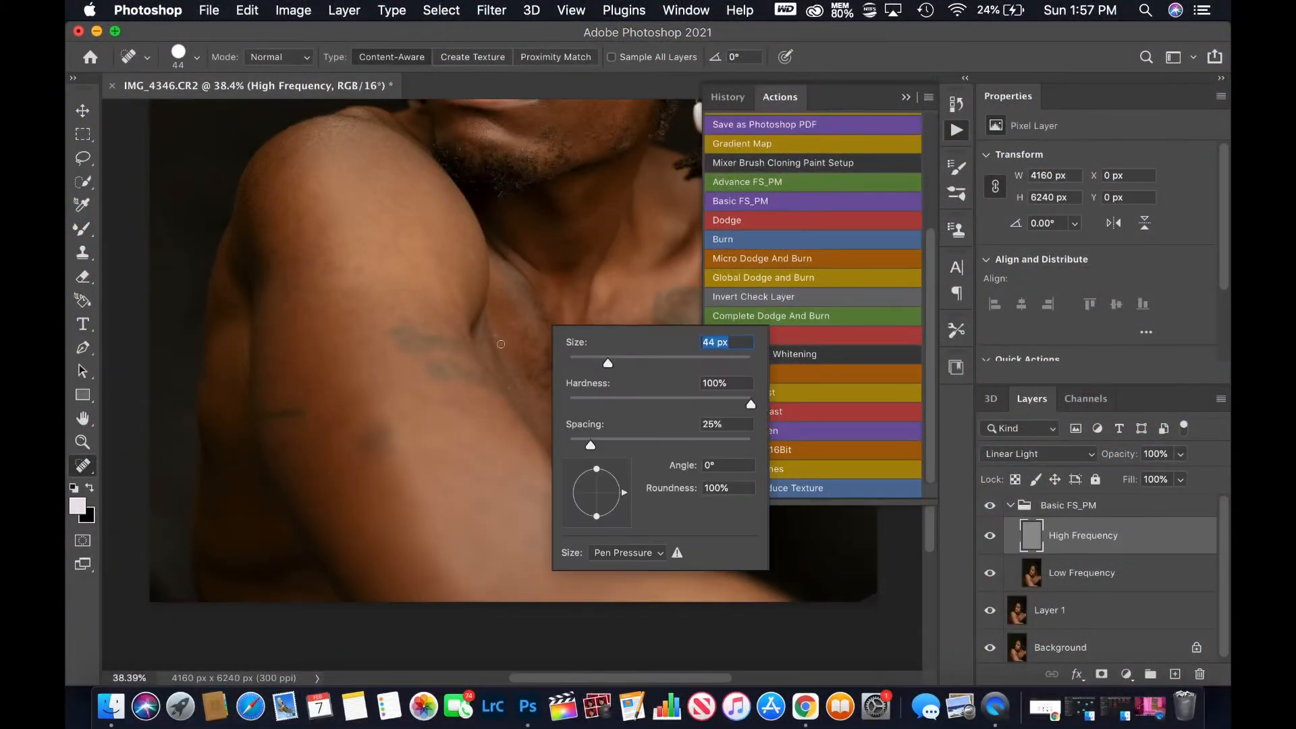
{"action": "left_click", "coordinate": [499, 339]}
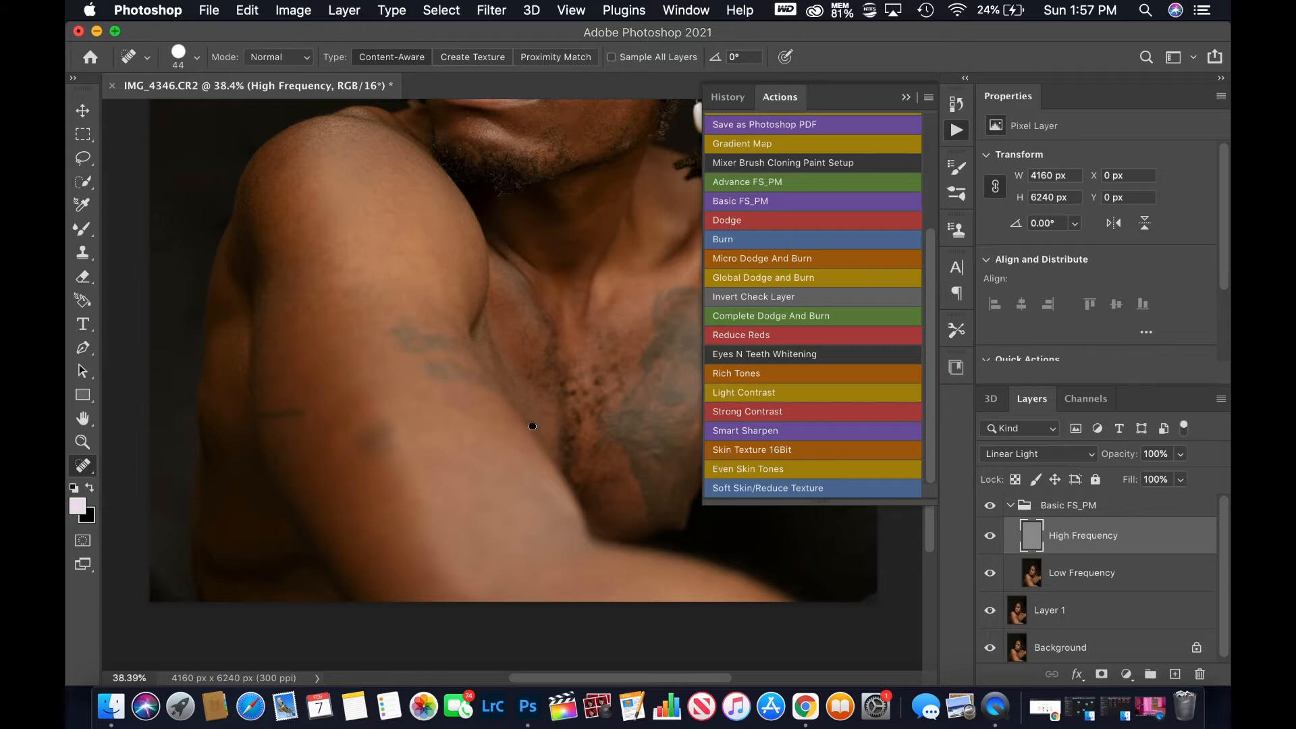
- Blend uneven skin tones along the arm on the Low Frequency layer with the 300 px Mixer Brush
{"action": "key", "text": "b"}
{"action": "key", "text": "alt+bracketleft"}
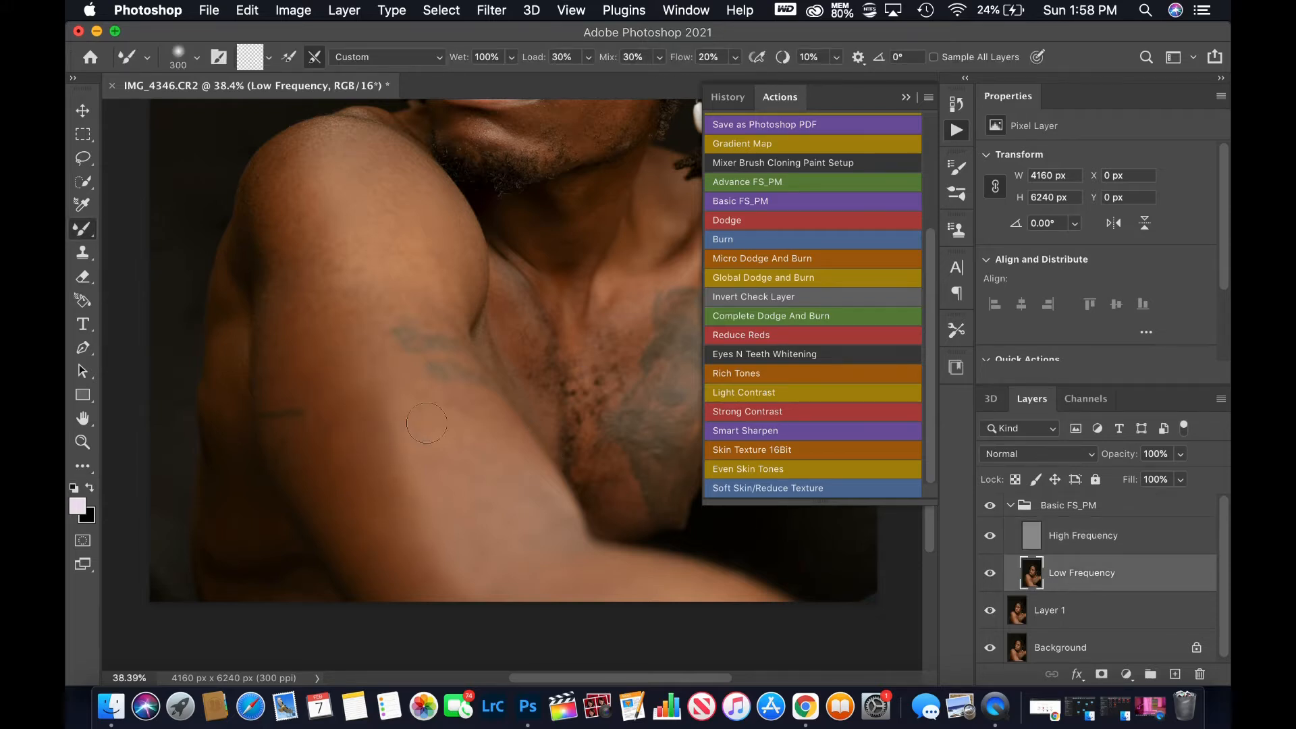
{"action": "scroll", "coordinate": [378, 408], "scroll_direction": "up", "scroll_amount": 3}
{"action": "scroll", "coordinate": [378, 409], "scroll_direction": "right", "scroll_amount": 5}
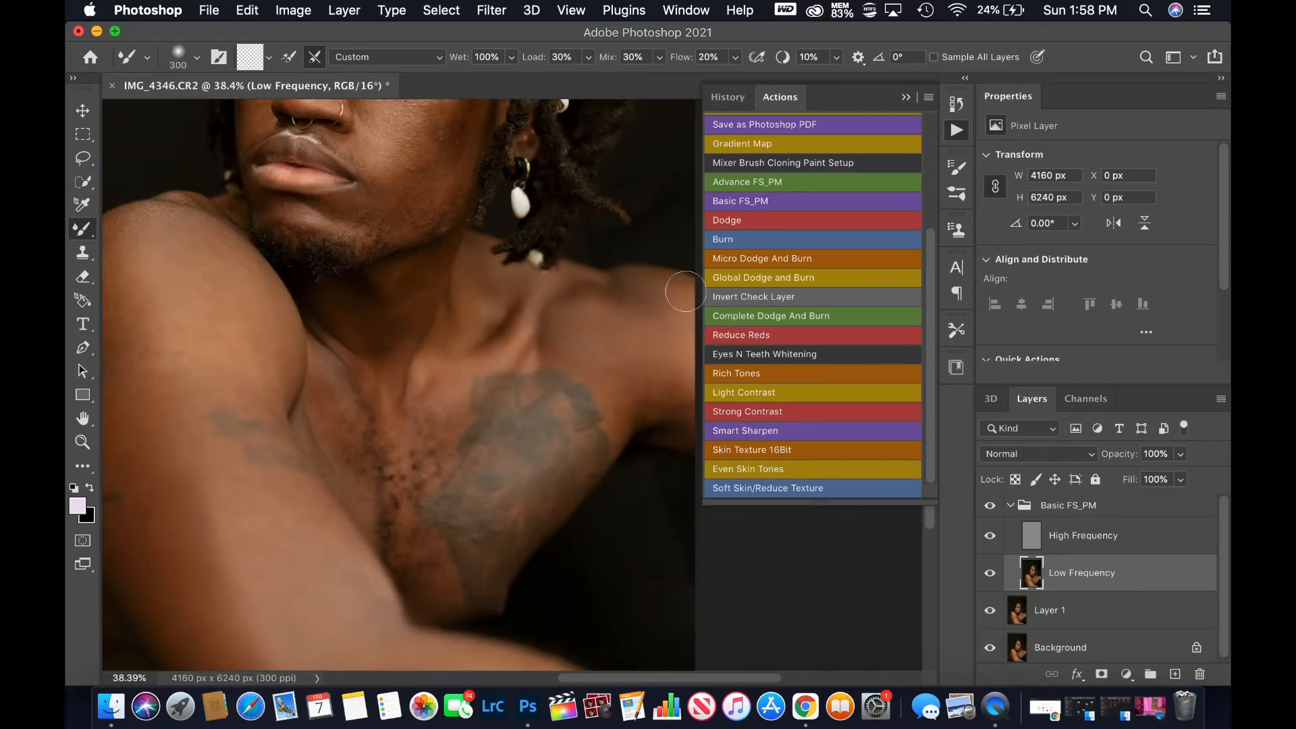
- Heal small marks on the chest at 44 px and clone clean texture over the shoulder at 111 px on the High Frequency layer
{"action": "key", "text": "j"}
{"action": "key", "text": "alt+]"}
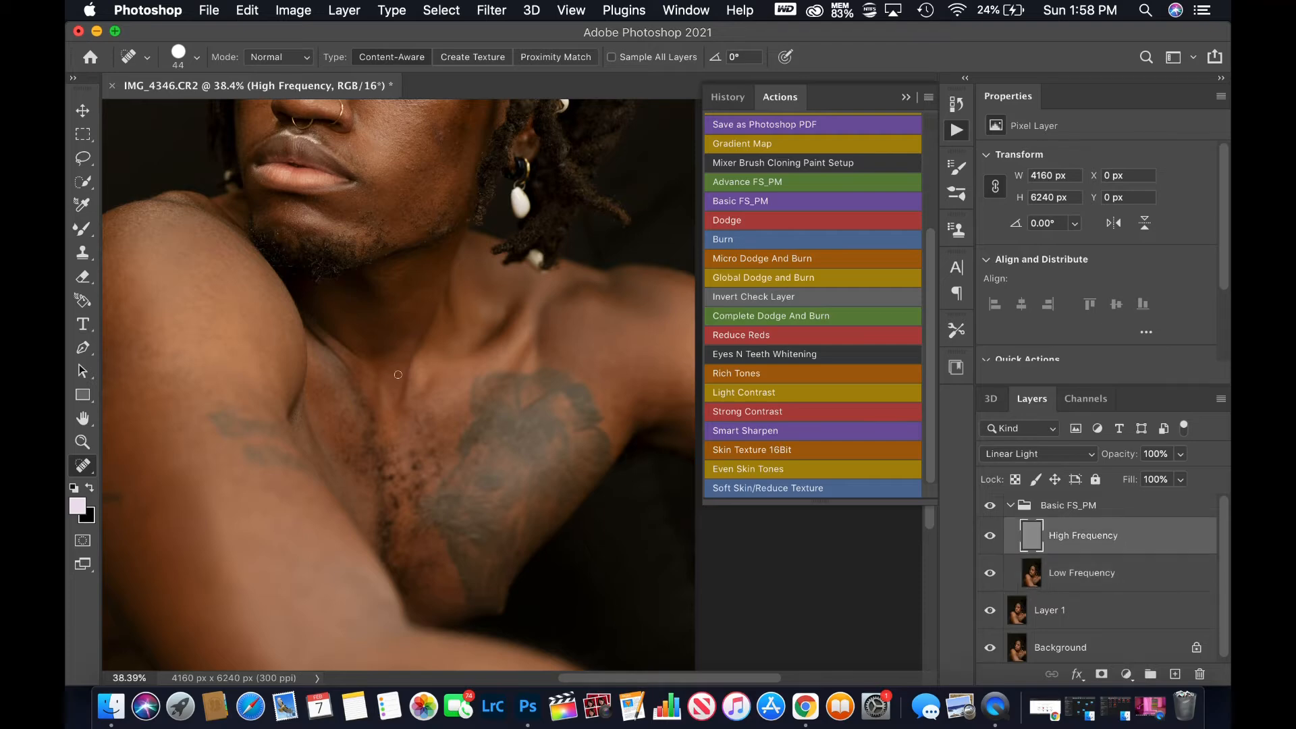
{"action": "scroll", "coordinate": [399, 349], "scroll_direction": "down", "scroll_amount": 5}
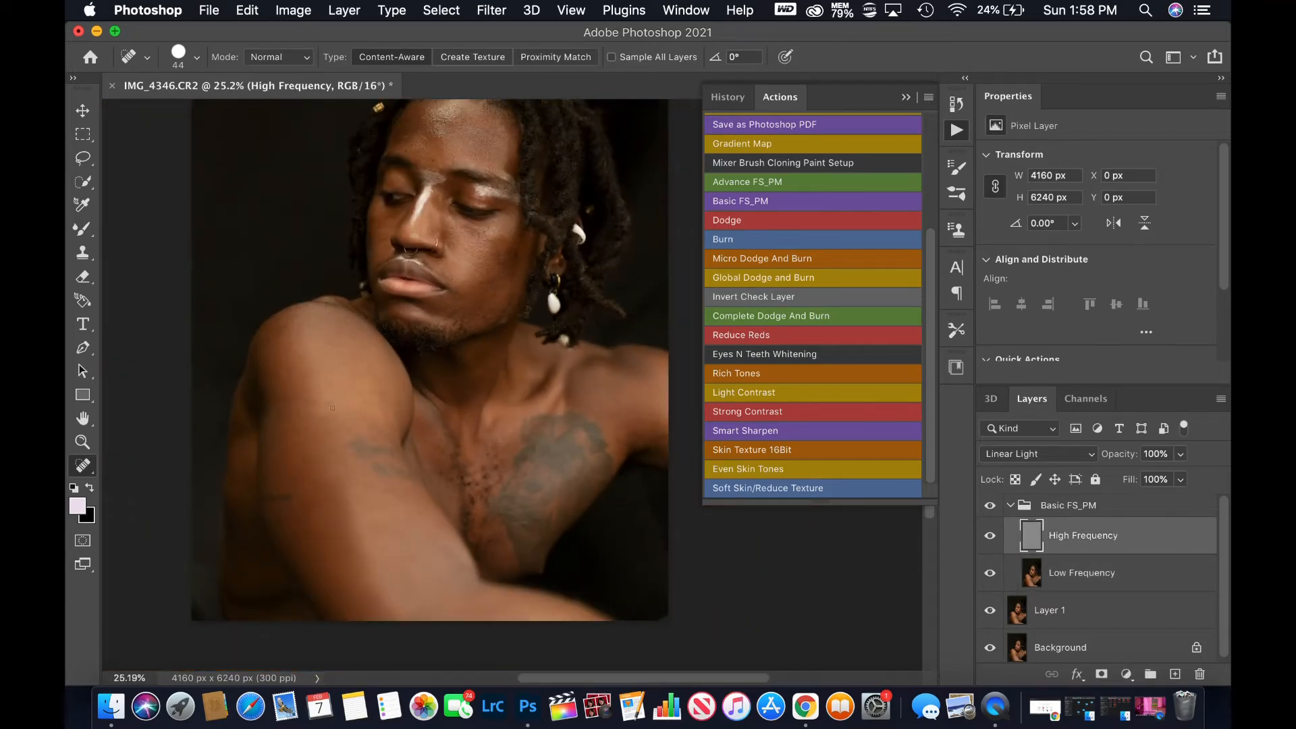
{"action": "scroll", "coordinate": [332, 408], "scroll_direction": "up", "scroll_amount": 3}
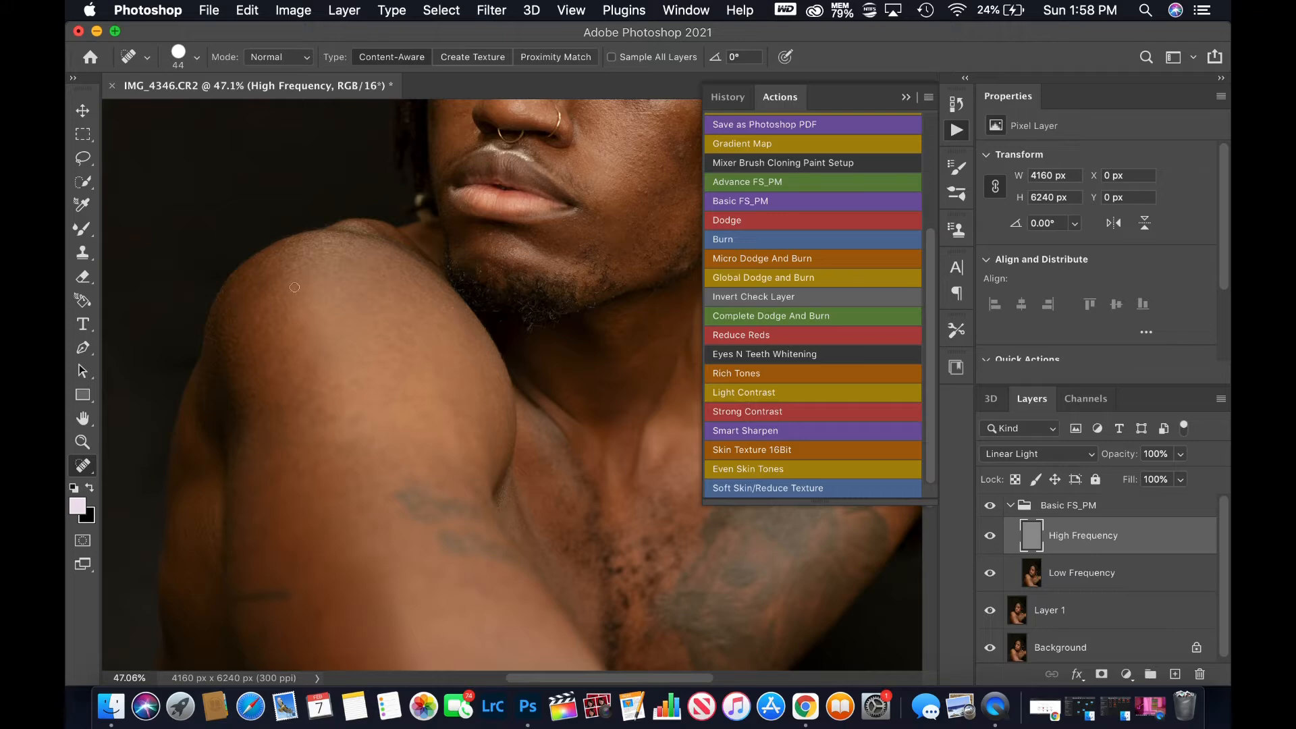
{"action": "scroll", "coordinate": [270, 236], "scroll_direction": "down", "scroll_amount": 4}
{"action": "key", "text": "s"}
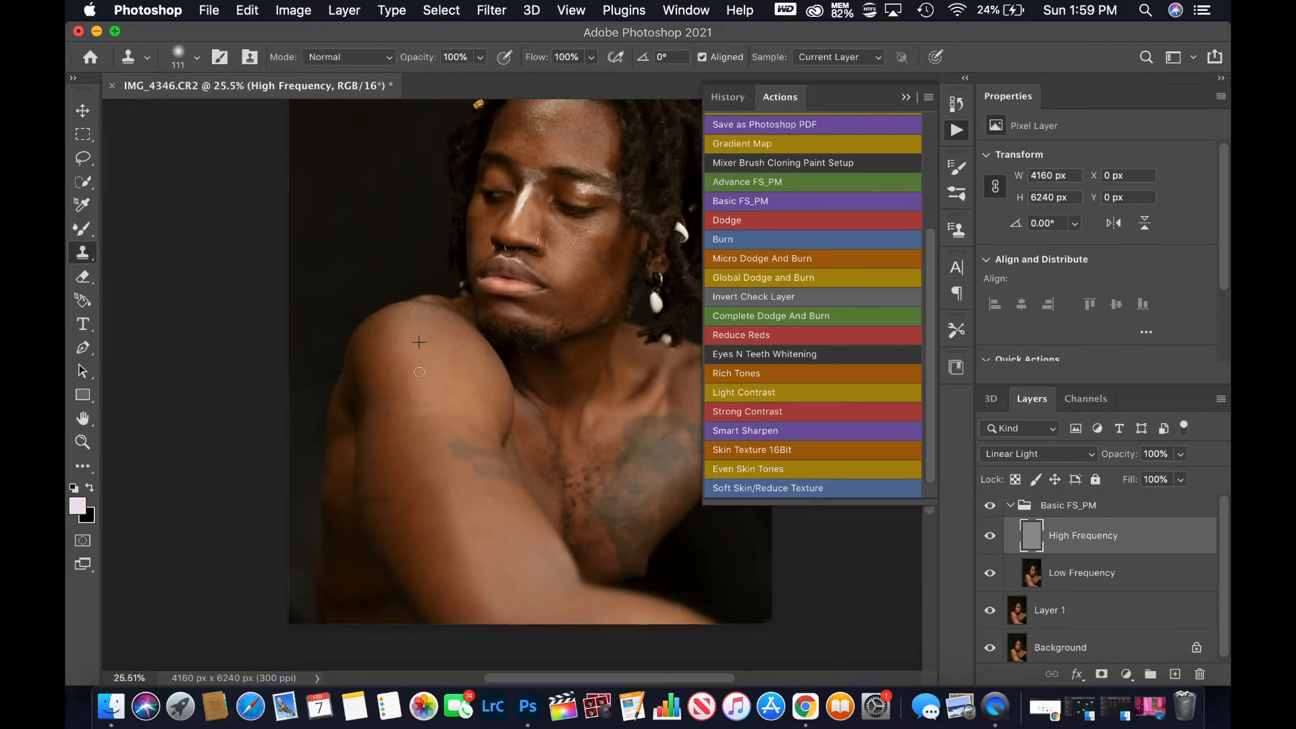
- Smooth the tones of the upper arm and shoulder on the Low Frequency layer with the Mixer Brush enlarged to 600 px
{"action": "left_click", "coordinate": [1076, 583]}
{"action": "key", "text": "b"}
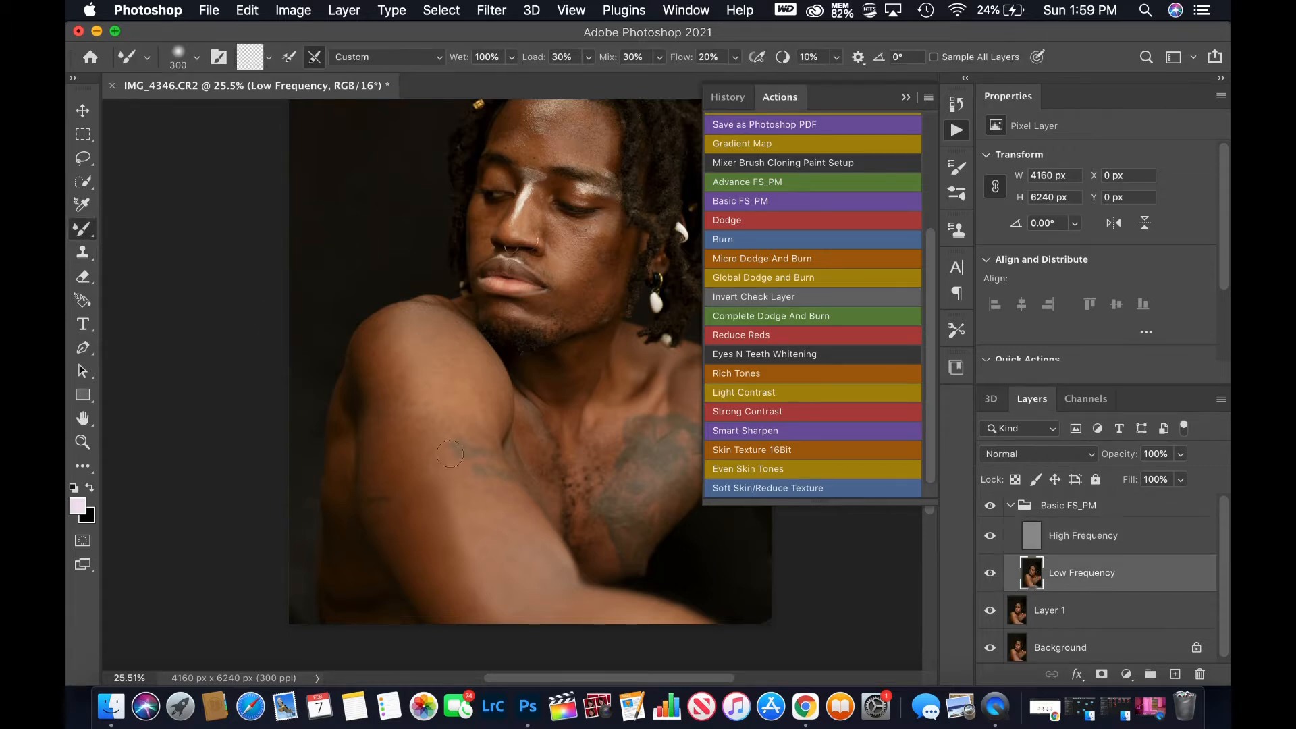
{"action": "right_click", "coordinate": [462, 471]}
{"action": "left_click", "coordinate": [638, 374]}
{"action": "type", "text": "600"}
{"action": "key", "text": "Return"}
{"action": "mouse_move", "coordinate": [390, 457]}
{"action": "left_mouse_down"}
{"action": "mouse_move", "coordinate": [395, 437]}
{"action": "mouse_move", "coordinate": [373, 403]}
{"action": "left_mouse_up"}
{"action": "right_click", "coordinate": [516, 603]}
{"action": "key", "text": "Return"}
- Clone clean skin texture below the lower lip on the High Frequency layer with the Clone Stamp reduced to 46 px
{"action": "scroll", "coordinate": [574, 374], "scroll_direction": "up", "scroll_amount": 6}
{"action": "key", "text": "s"}
{"action": "left_click", "coordinate": [1083, 536]}
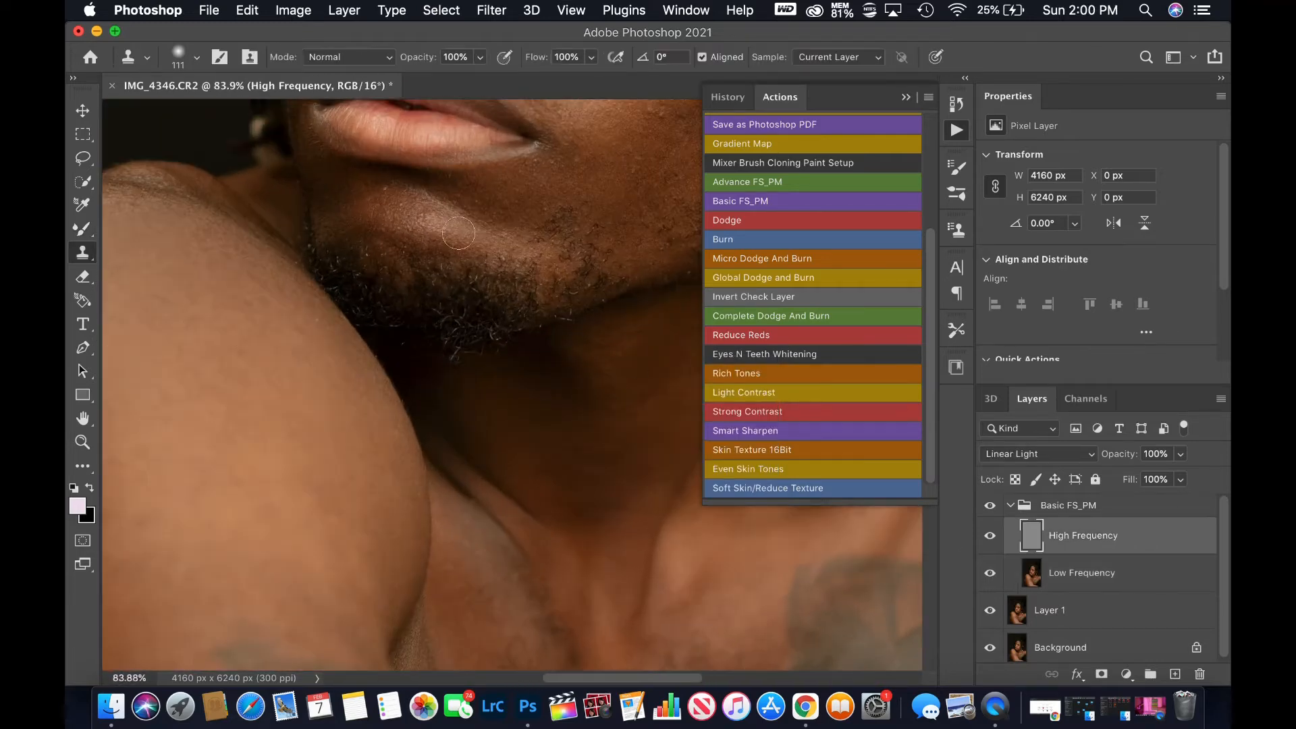
{"action": "right_click", "coordinate": [484, 258]}
{"action": "left_click_drag", "start_coordinate": [643, 296], "coordinate": [611, 297]}
{"action": "left_click", "coordinate": [412, 201], "text": "alt"}
{"action": "left_click", "coordinate": [401, 202]}
- Heal stray spots around the chin and jawline on the High Frequency layer with the Spot Healing Brush at 28 px
{"action": "key", "text": "j"}
{"action": "right_click", "coordinate": [440, 245]}
{"action": "left_click_drag", "start_coordinate": [507, 290], "coordinate": [488, 290]}
{"action": "key", "text": "Return"}
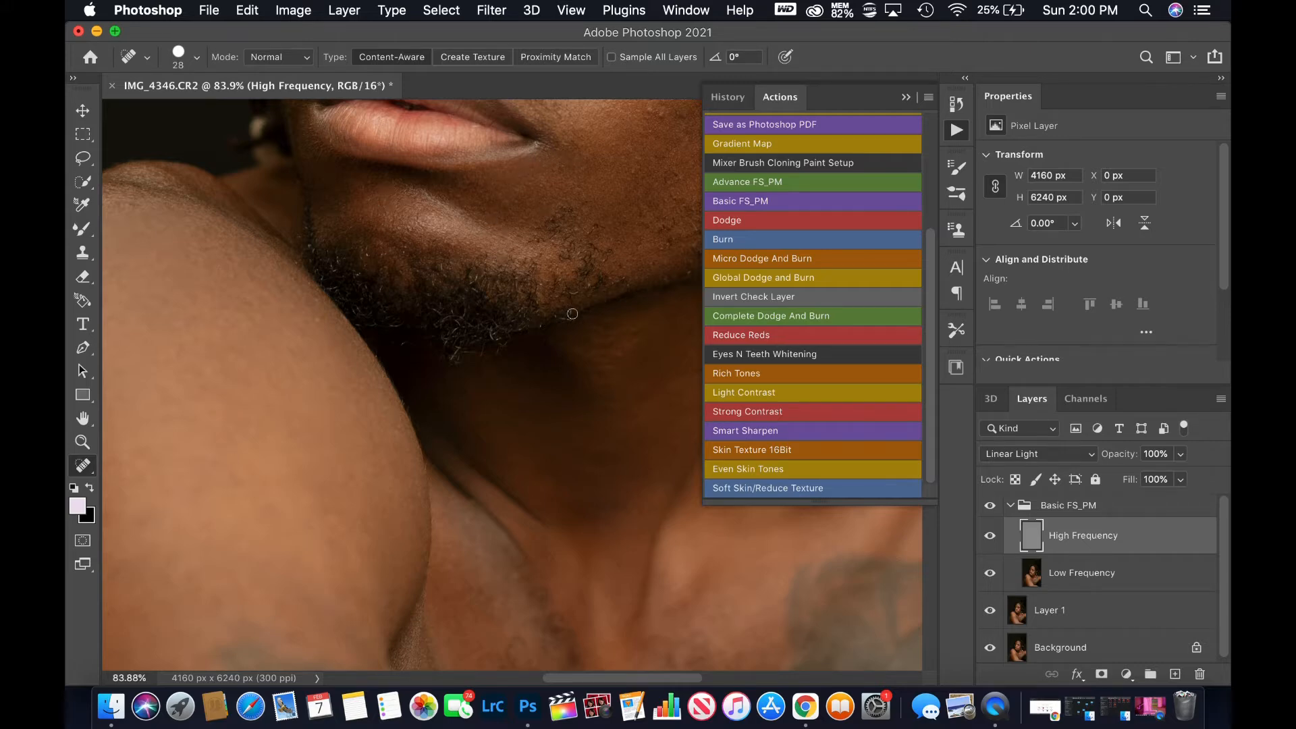
{"action": "scroll", "coordinate": [467, 370], "scroll_direction": "right", "scroll_amount": 5}
{"action": "scroll", "coordinate": [467, 370], "scroll_direction": "up", "scroll_amount": 3}
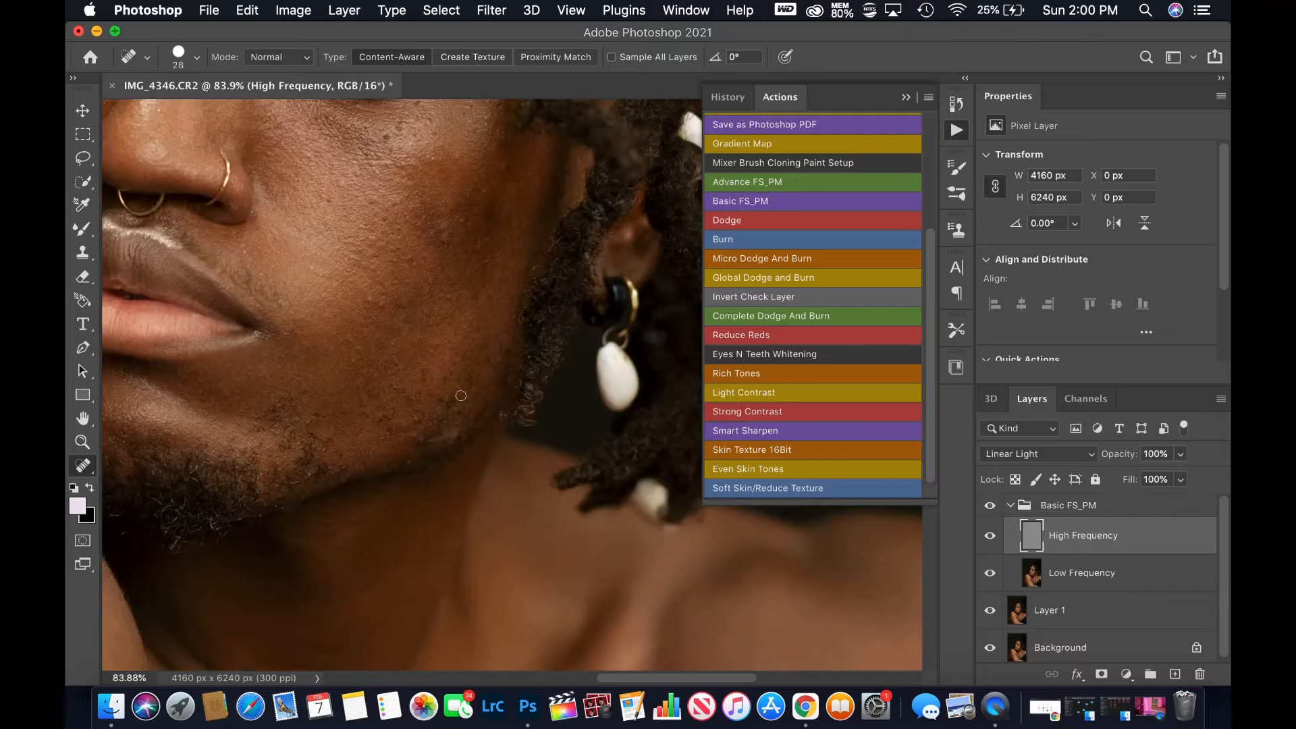
- Clone smooth texture over the stray hairs above the beard line on the High Frequency layer with the 46 px Clone Stamp
{"action": "key", "text": "s"}
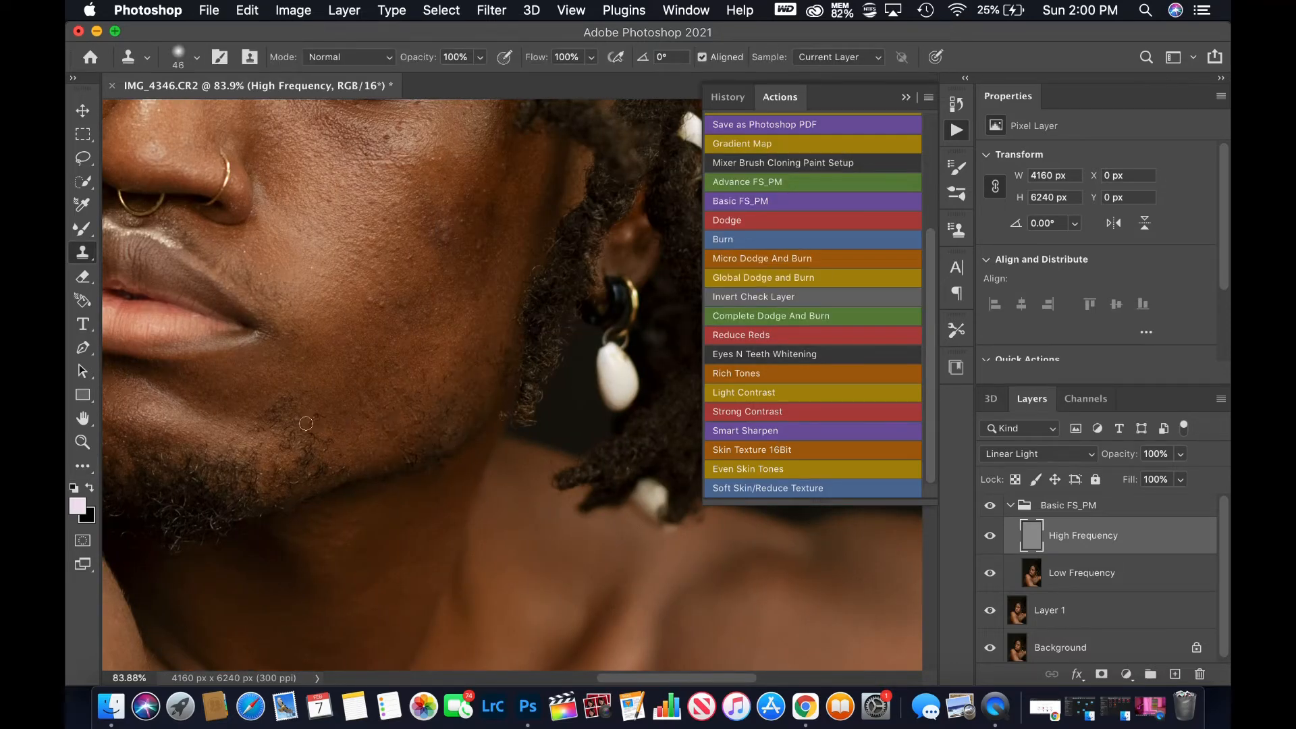
{"action": "left_click", "coordinate": [323, 380], "text": "alt"}
{"action": "left_click_drag", "start_coordinate": [302, 389], "coordinate": [324, 381]}
{"action": "scroll", "coordinate": [356, 361], "scroll_direction": "left", "scroll_amount": 5}
{"action": "scroll", "coordinate": [405, 360], "scroll_direction": "down", "scroll_amount": 2}
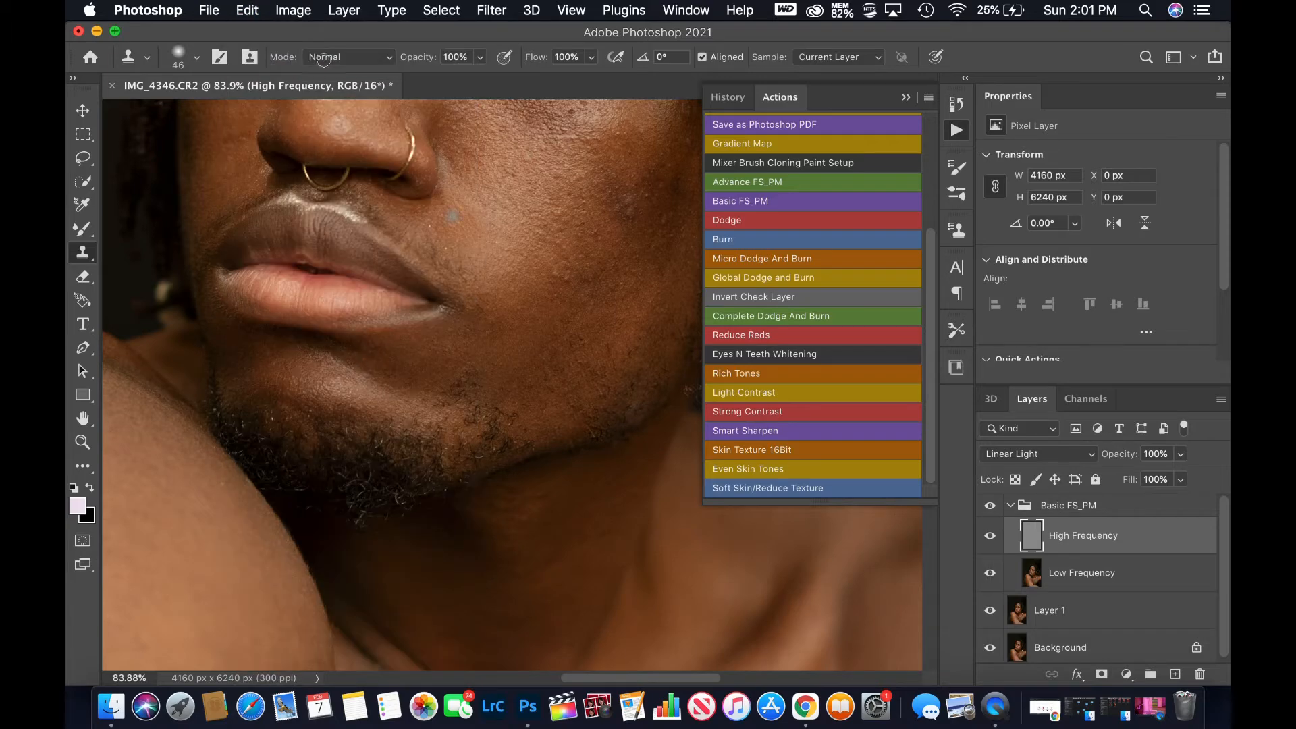
- Heal blemishes beside the mouth and across the cheek on the High Frequency layer with the 28 px Spot Healing Brush
{"action": "key", "text": "j"}
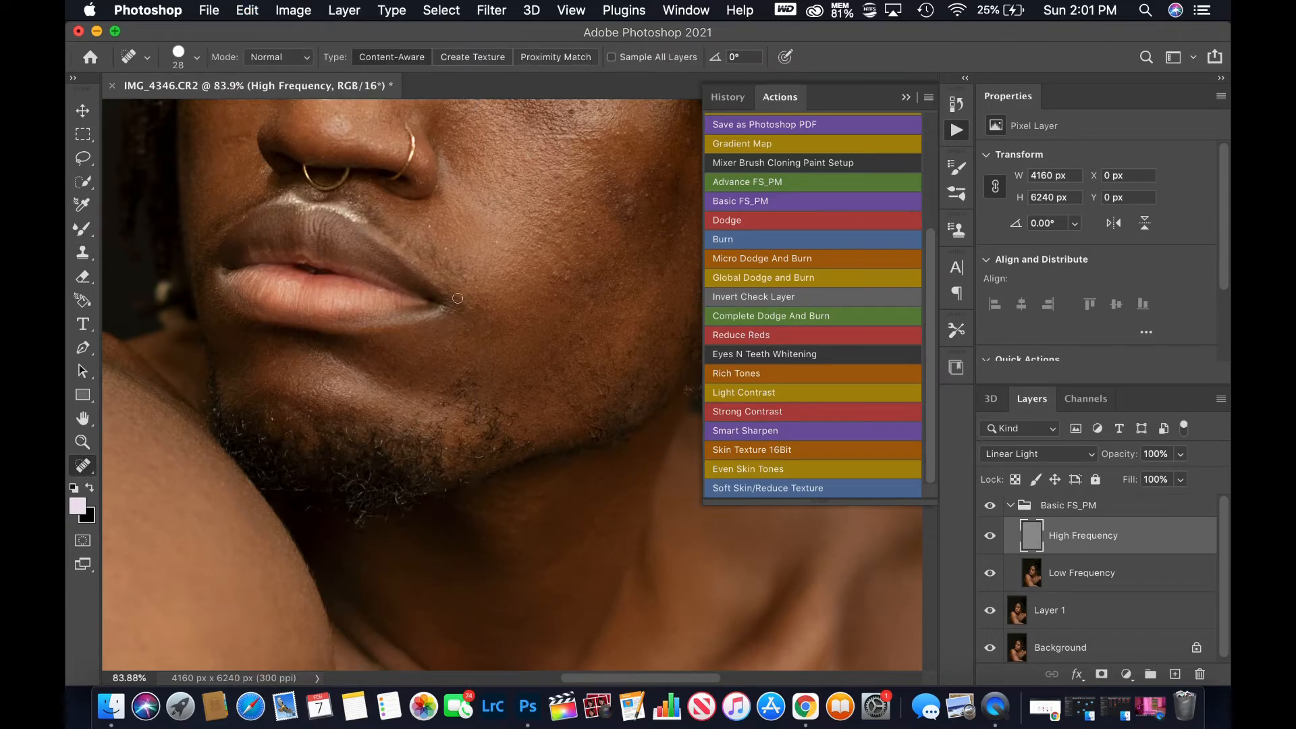
{"action": "scroll", "coordinate": [498, 243], "scroll_direction": "up", "scroll_amount": 6}
{"action": "scroll", "coordinate": [286, 420], "scroll_direction": "down", "scroll_amount": 3}
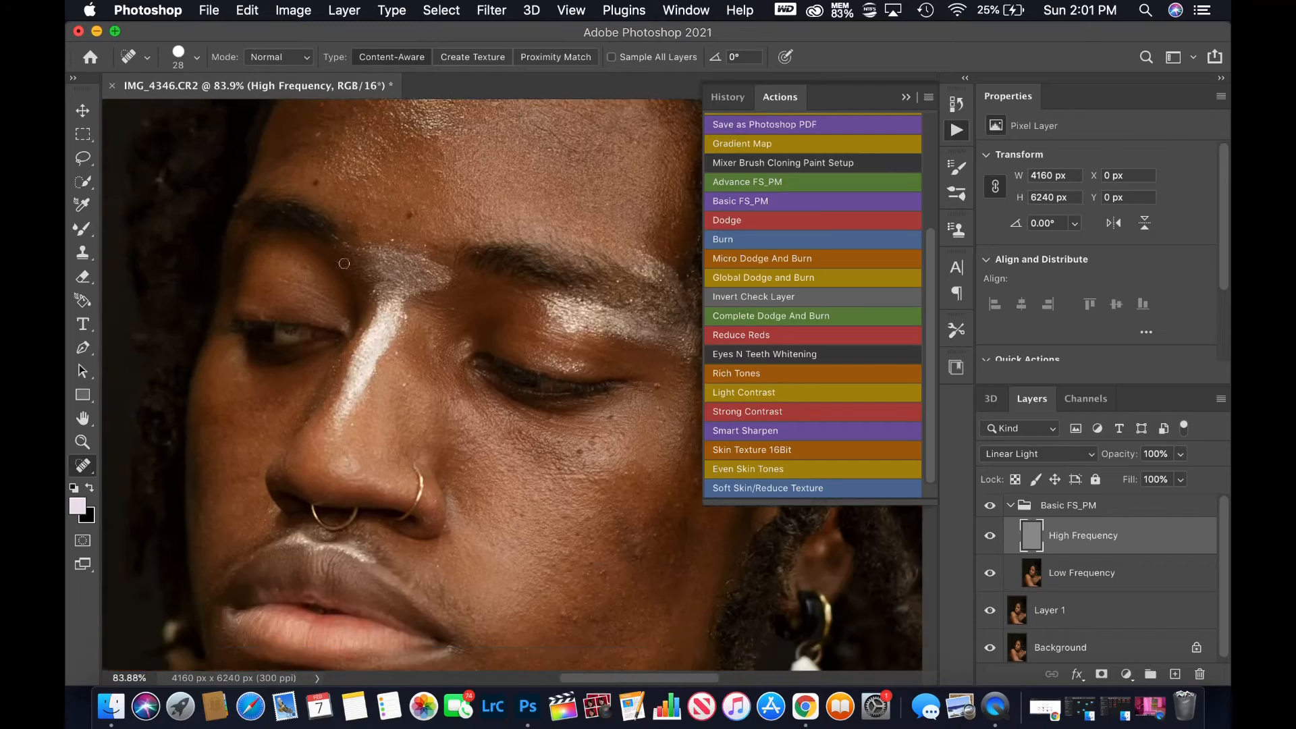
{"action": "scroll", "coordinate": [268, 484], "scroll_direction": "right", "scroll_amount": 5}
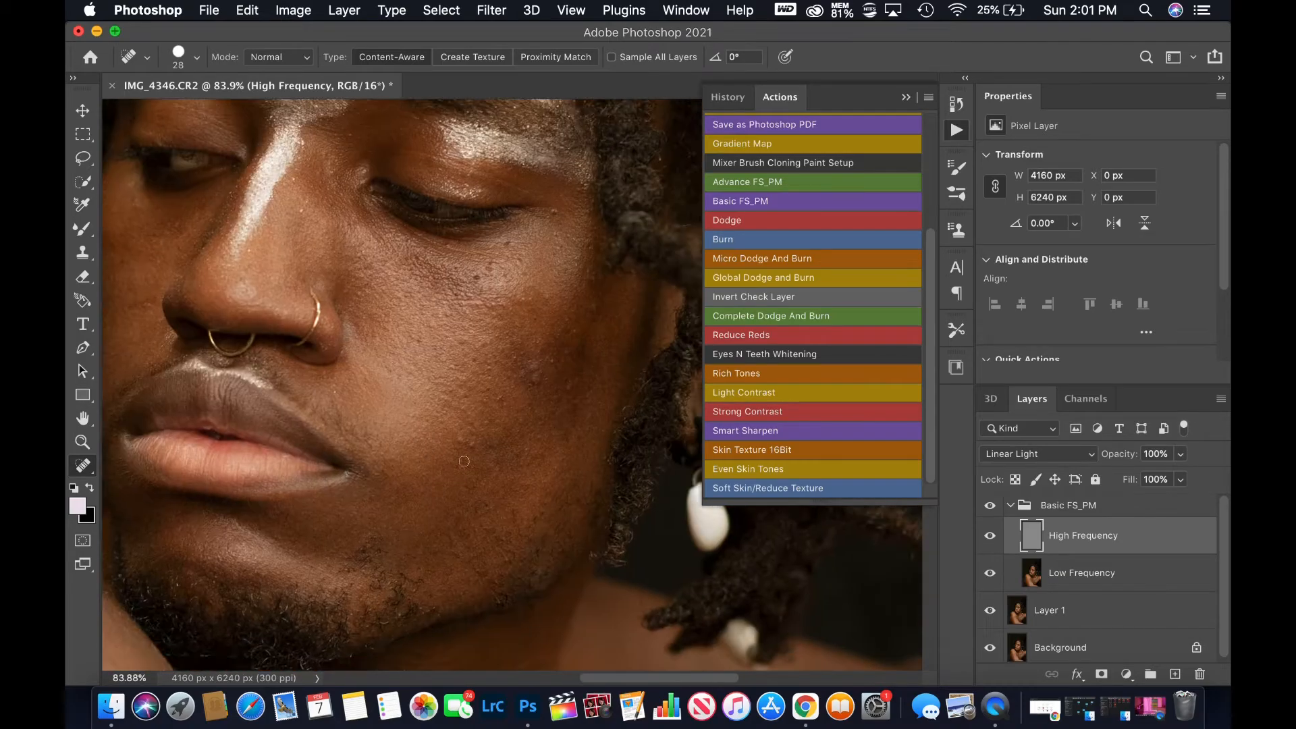
- Clone clean skin texture over the cheek beside the nose on the High Frequency layer with the 46 px Clone Stamp
{"action": "key", "text": "s"}
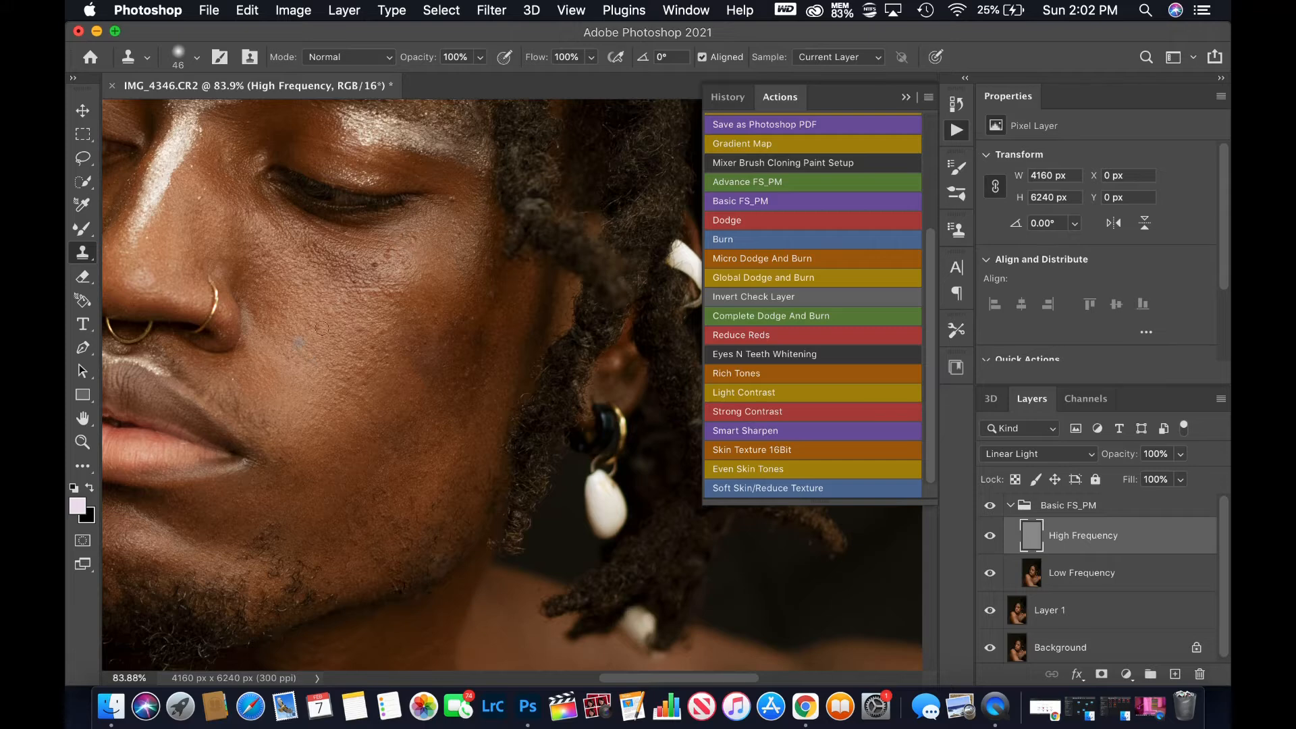
{"action": "left_click", "coordinate": [299, 343]}
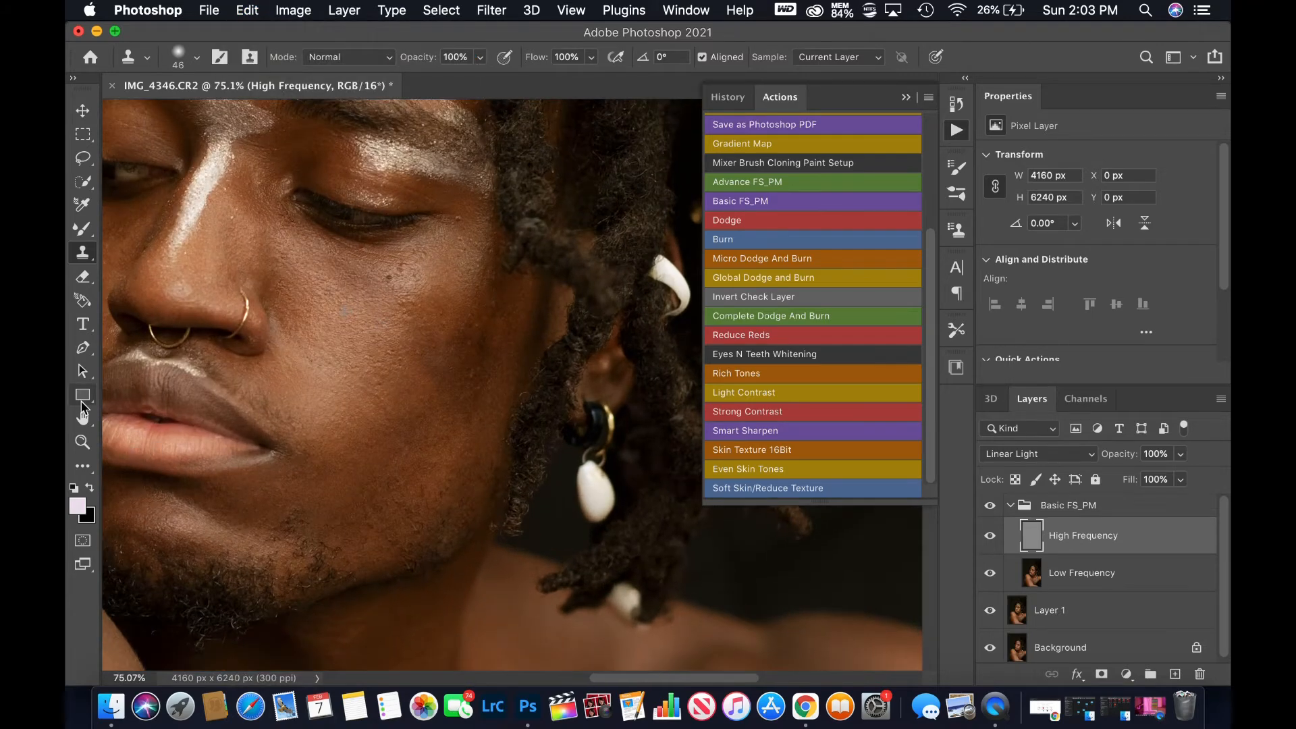
{"action": "left_click", "coordinate": [81, 467]}
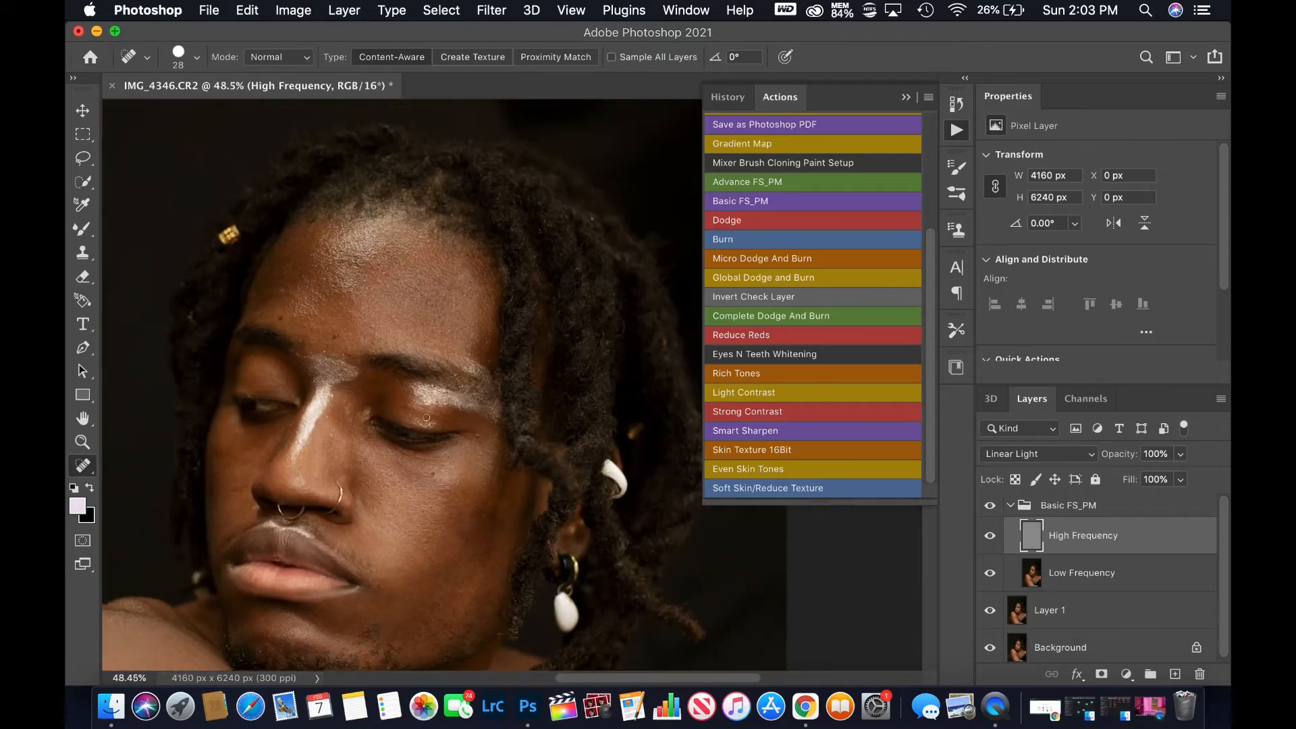
- Clone clean texture over the far cheek and the forehead on the High Frequency layer with the Clone Stamp enlarged to 68 px
{"action": "left_click", "coordinate": [84, 253]}
{"action": "right_click", "coordinate": [301, 357]}
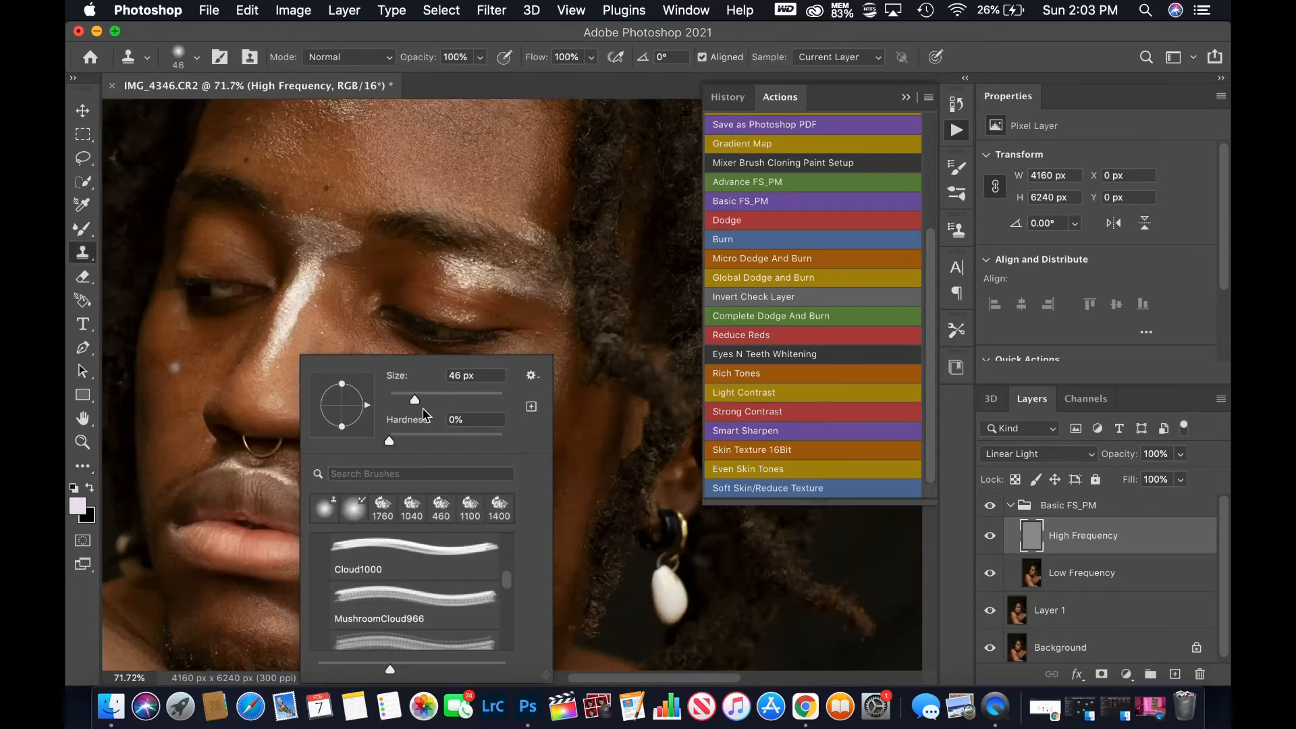
{"action": "left_click", "coordinate": [179, 365], "text": "alt"}
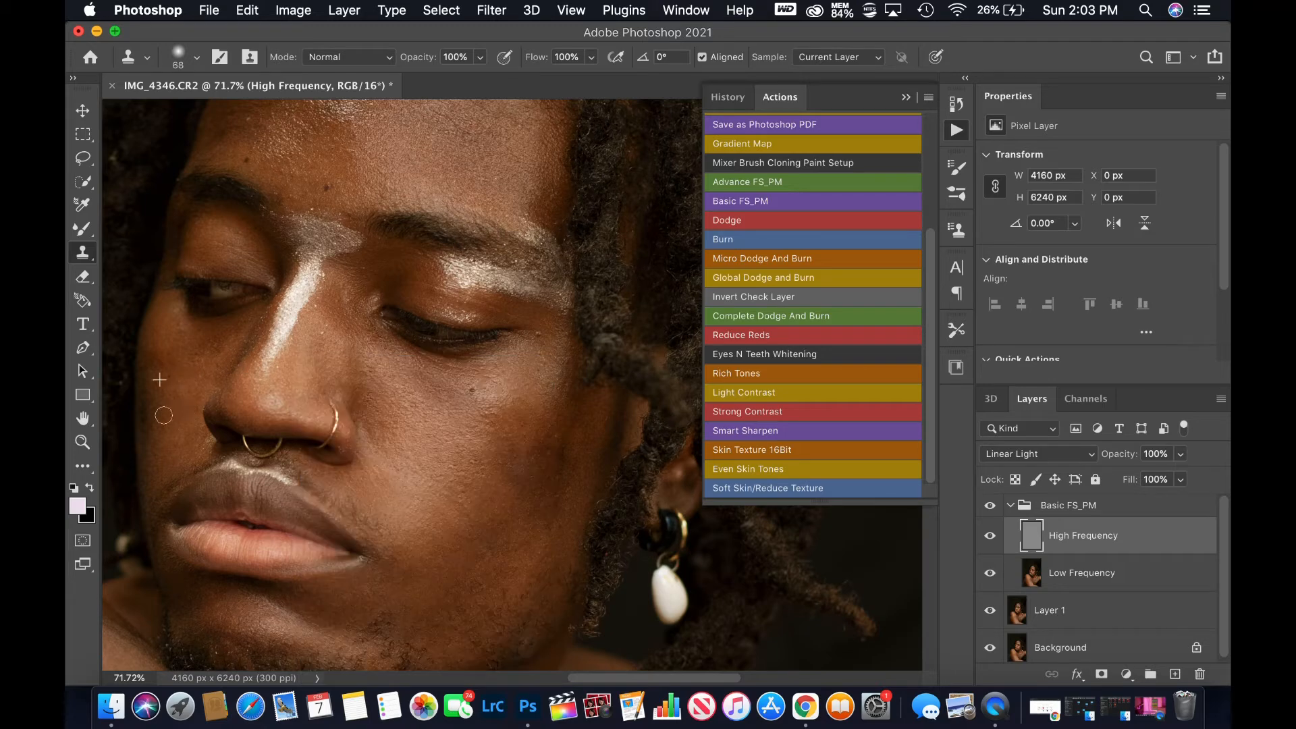
{"action": "scroll", "coordinate": [180, 326], "scroll_direction": "up", "scroll_amount": 5}
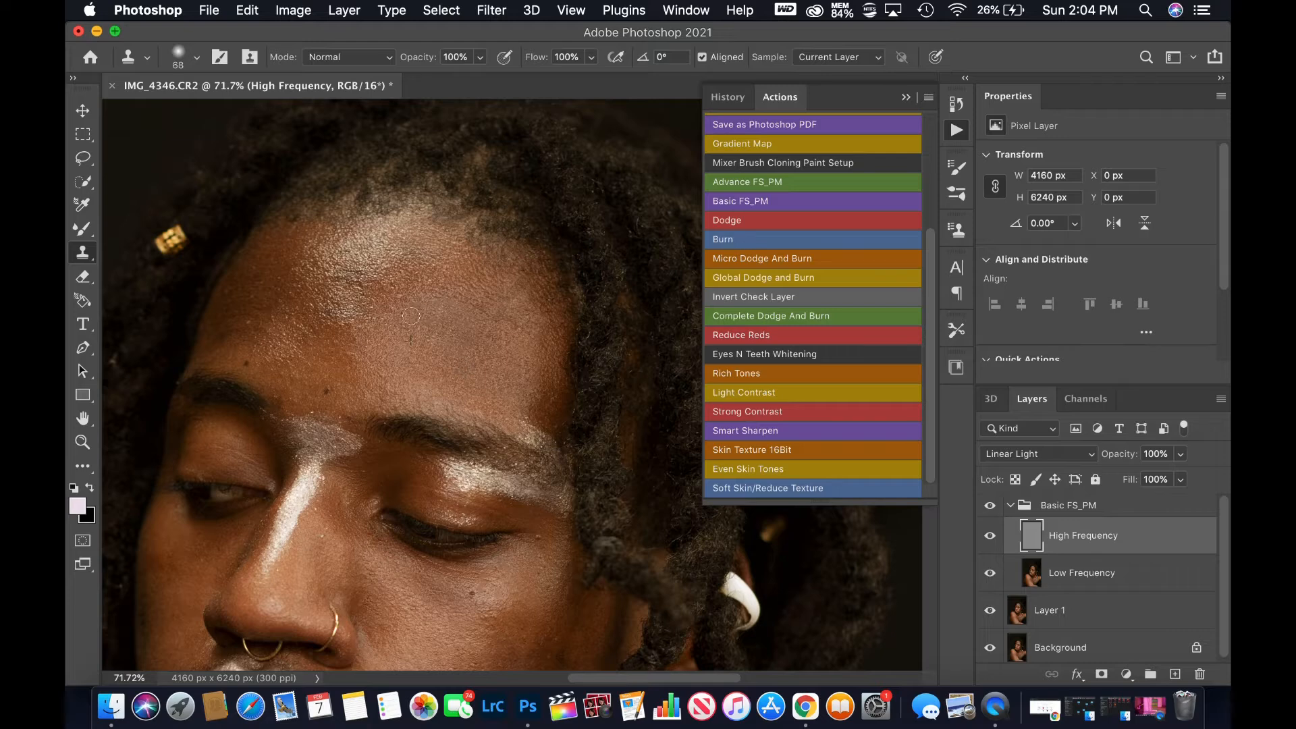
{"action": "left_click", "coordinate": [425, 330], "text": "alt"}
{"action": "mouse_move", "coordinate": [357, 312]}
{"action": "left_mouse_down"}
{"action": "mouse_move", "coordinate": [339, 315]}
{"action": "mouse_move", "coordinate": [397, 271]}
{"action": "mouse_move", "coordinate": [416, 233]}
{"action": "left_mouse_up"}
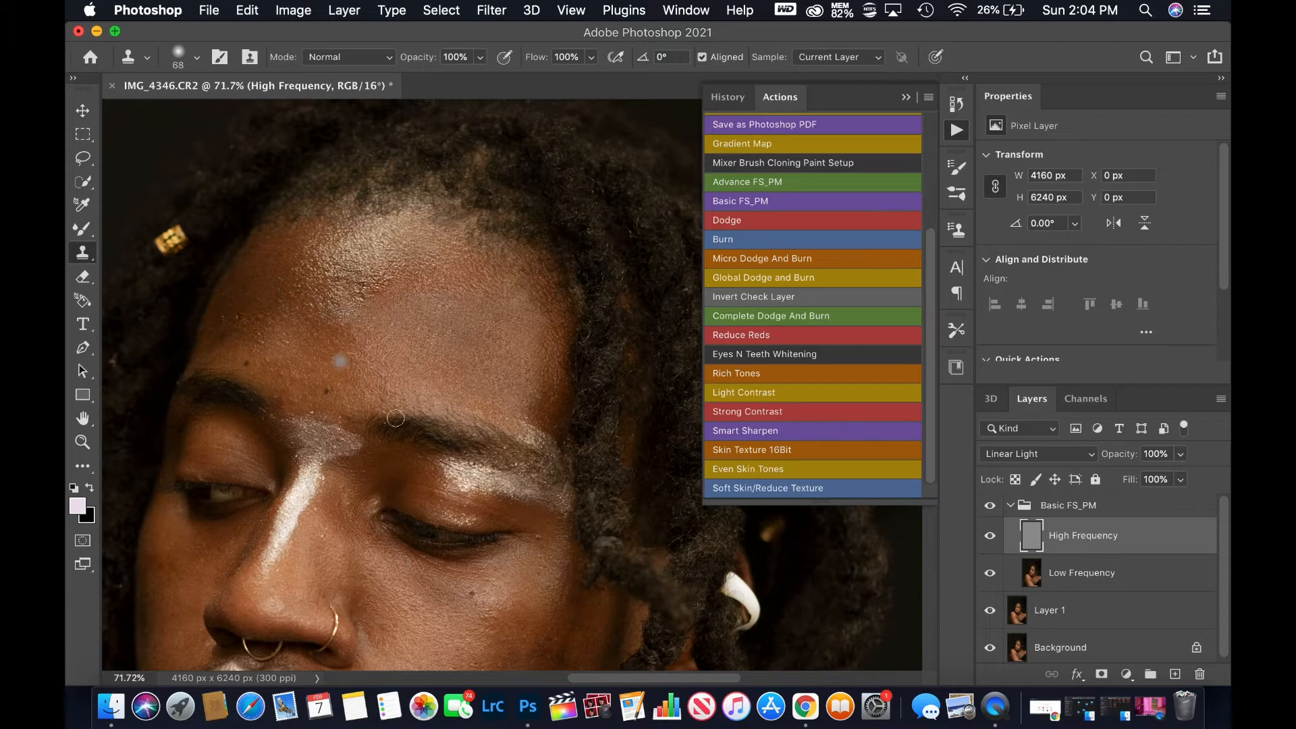
- Blend the shiny, uneven tones on the forehead on the Low Frequency layer with the Mixer Brush at 332 px
{"action": "scroll", "coordinate": [472, 392], "scroll_direction": "down", "scroll_amount": 3}
{"action": "scroll", "coordinate": [513, 388], "scroll_direction": "down", "scroll_amount": 3}
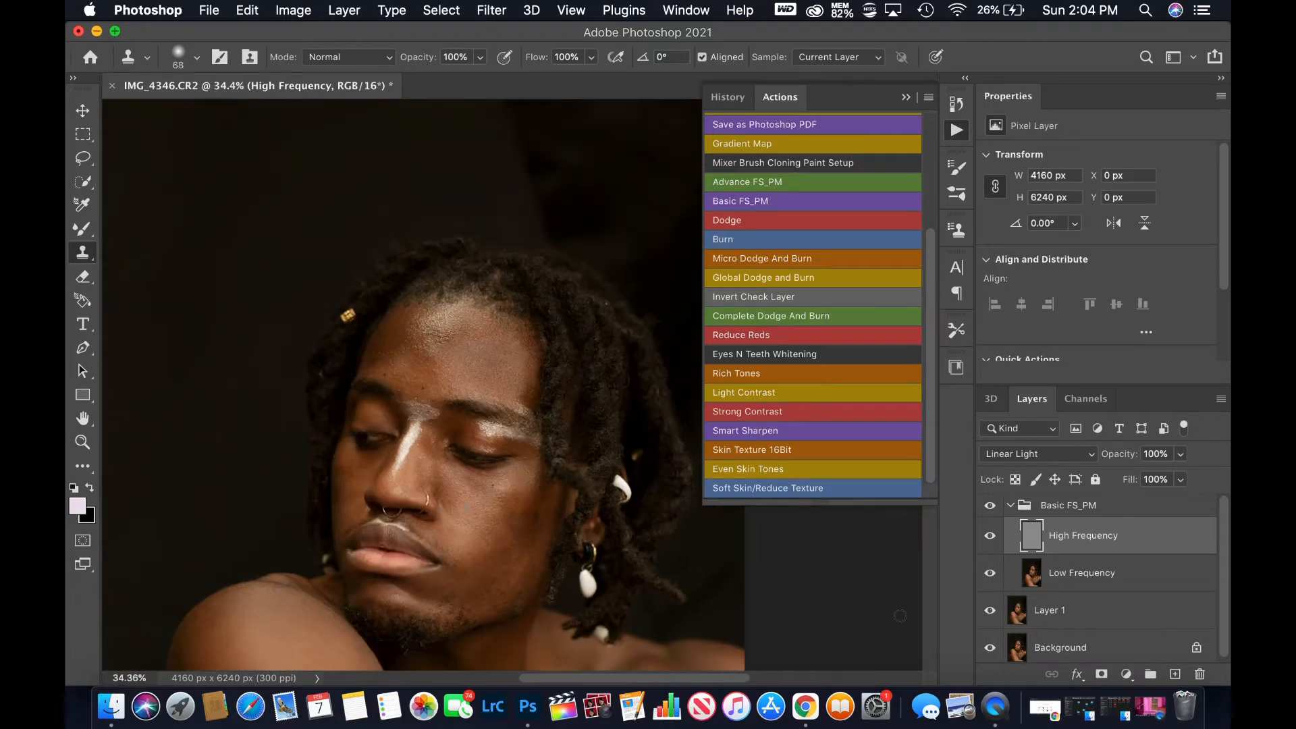
{"action": "left_click", "coordinate": [1080, 573]}
{"action": "key", "text": "shift+b"}
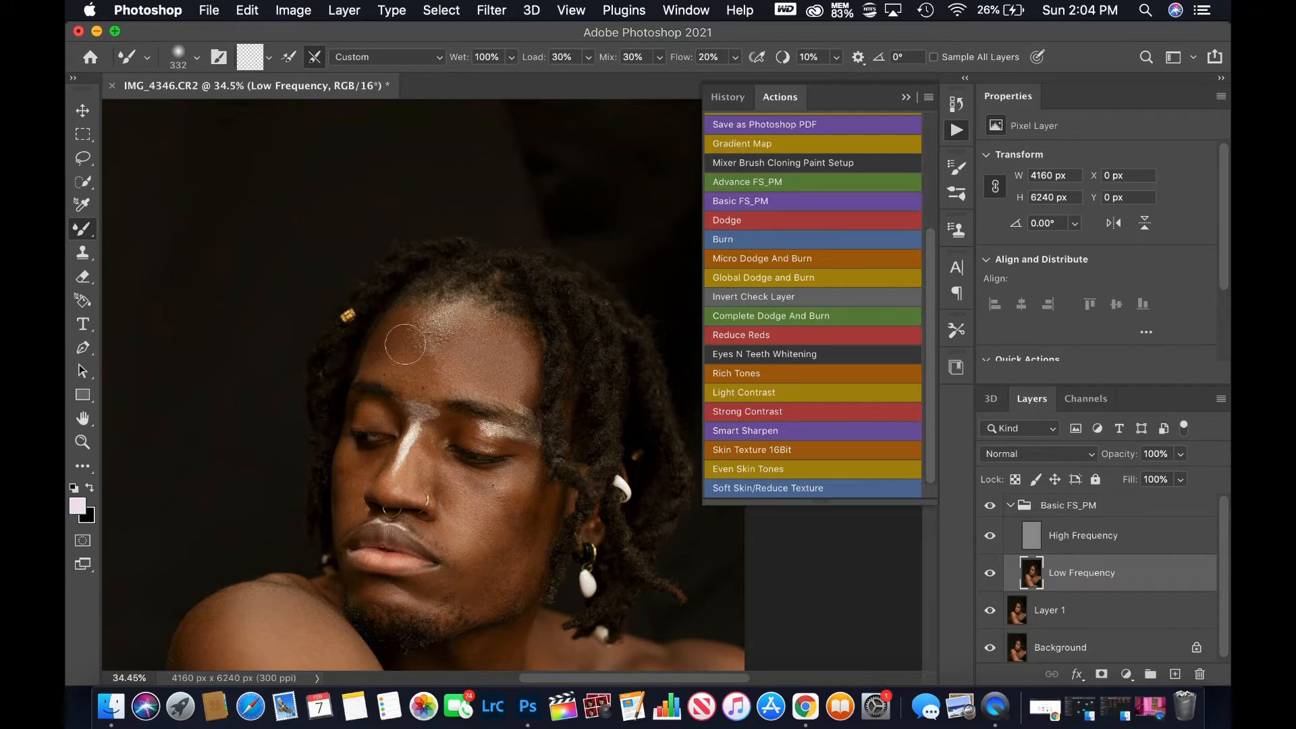
{"action": "scroll", "coordinate": [418, 411], "scroll_direction": "down", "scroll_amount": 2}
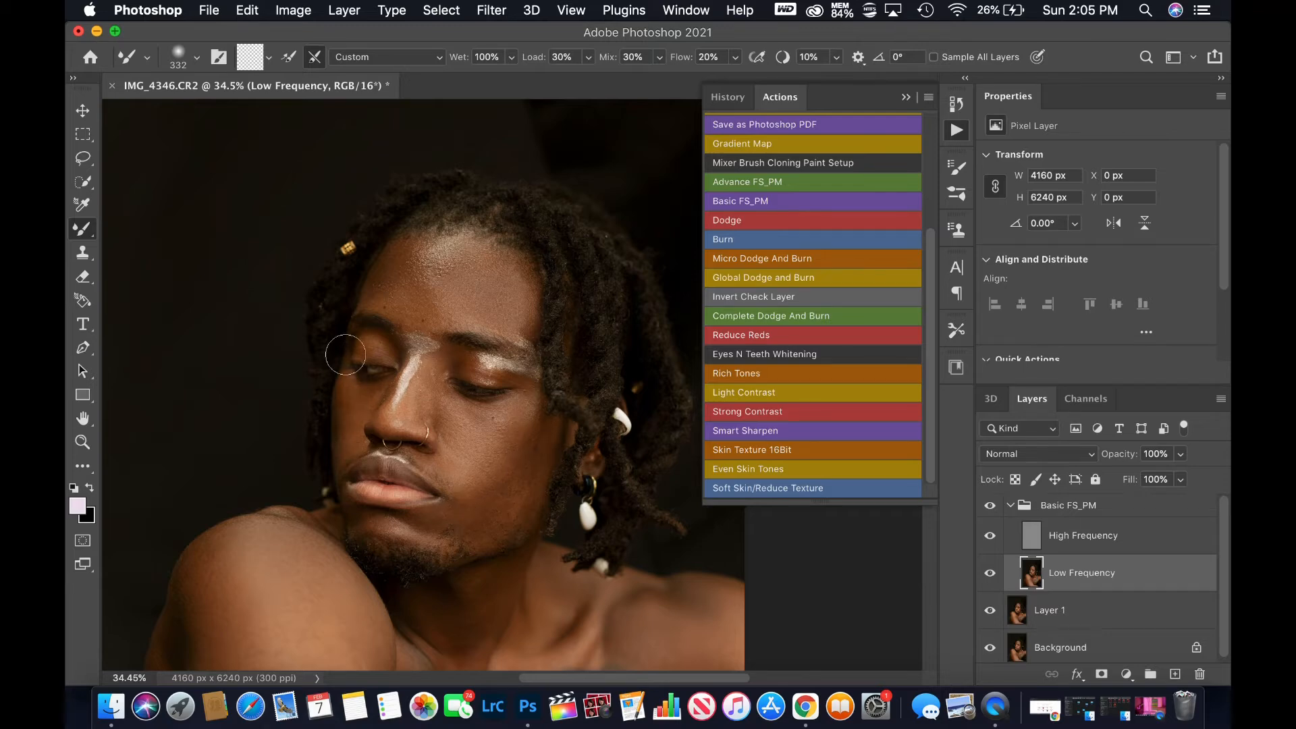
{"action": "left_click", "coordinate": [247, 10]}
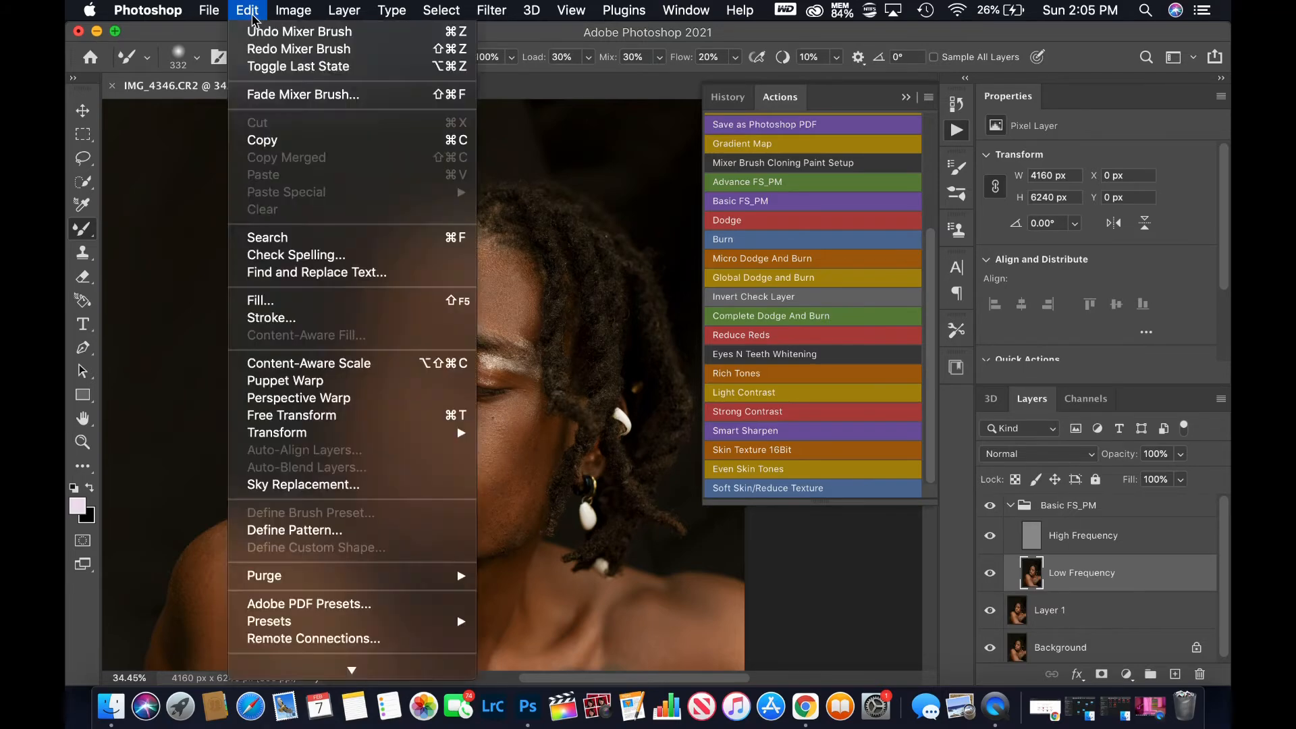
{"action": "left_click", "coordinate": [248, 10]}
- Blend the tones on the far cheek and around the mouth on the Low Frequency layer with the Mixer Brush at 194 px
{"action": "right_click", "coordinate": [436, 452]}
{"action": "left_click_drag", "start_coordinate": [627, 400], "coordinate": [616, 400]}
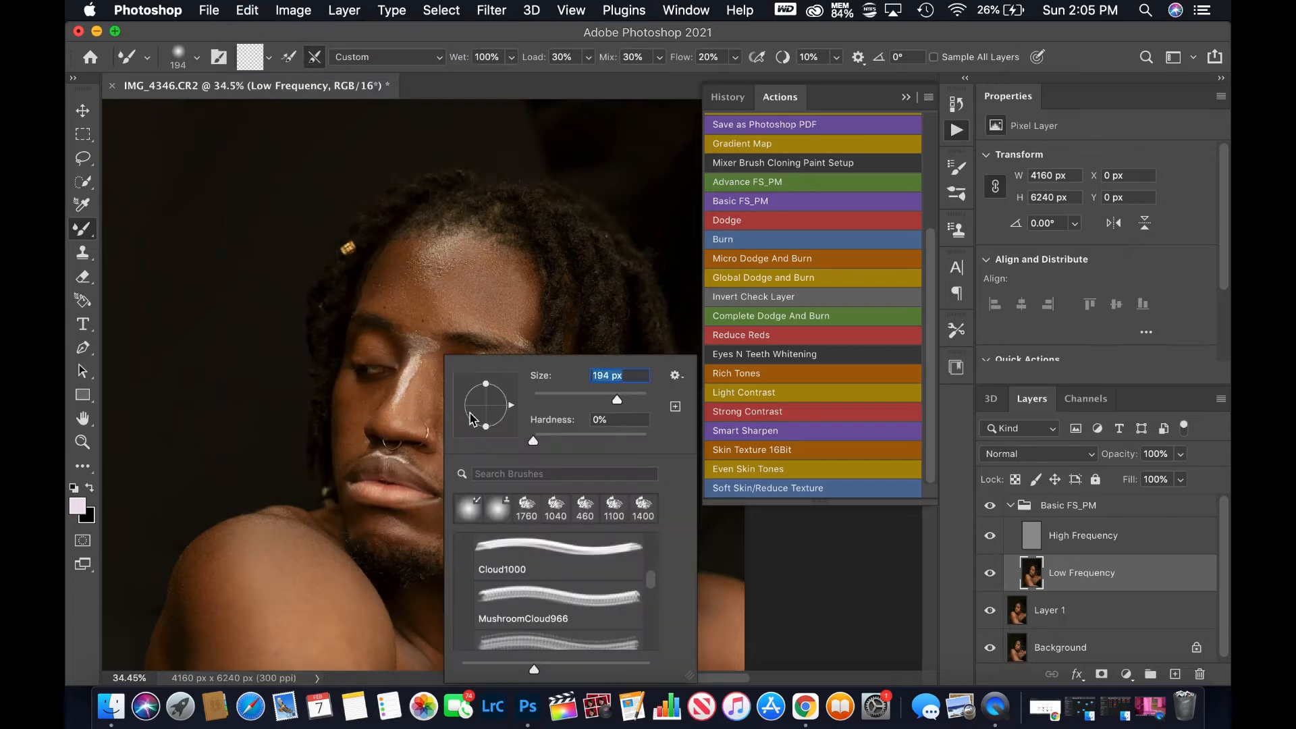
{"action": "left_click", "coordinate": [351, 447]}
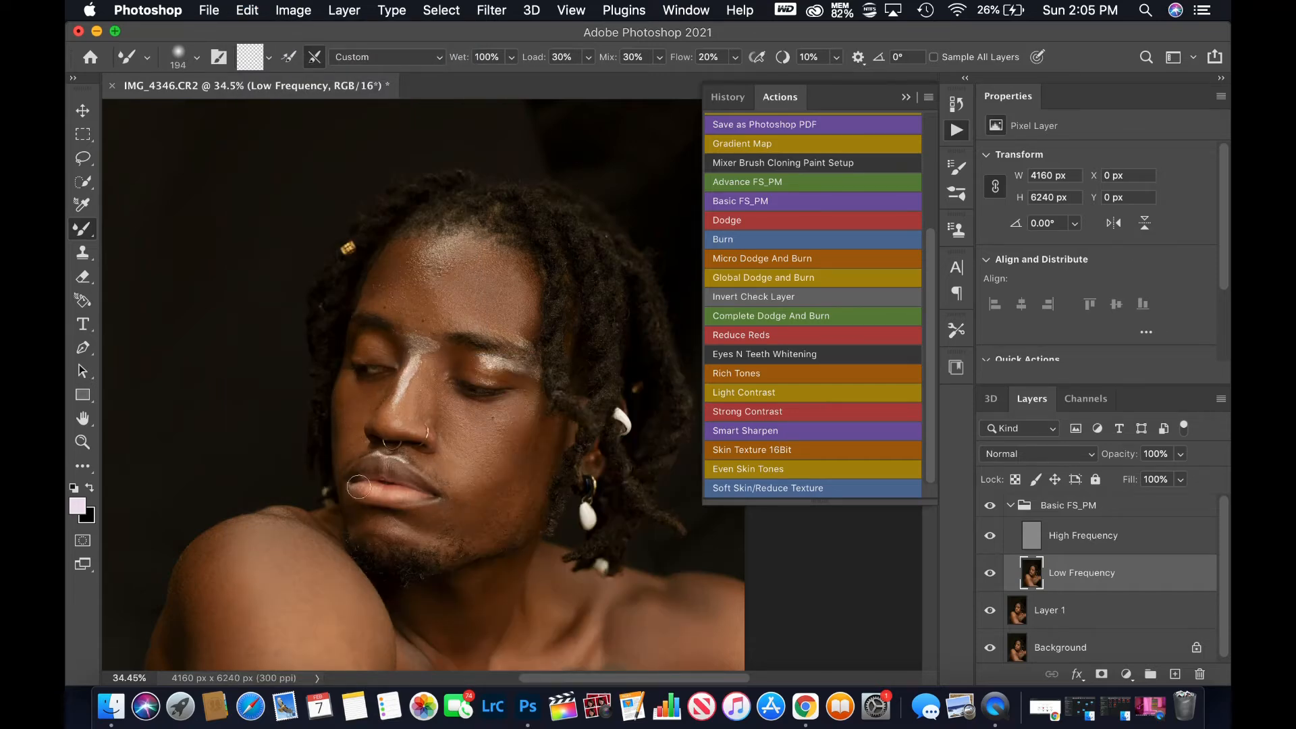
- Hide and show the Basic FS_PM group to compare the retouched skin with the original
{"action": "scroll", "coordinate": [459, 472], "scroll_direction": "down", "scroll_amount": 5}
{"action": "scroll", "coordinate": [506, 499], "scroll_direction": "down", "scroll_amount": 3}
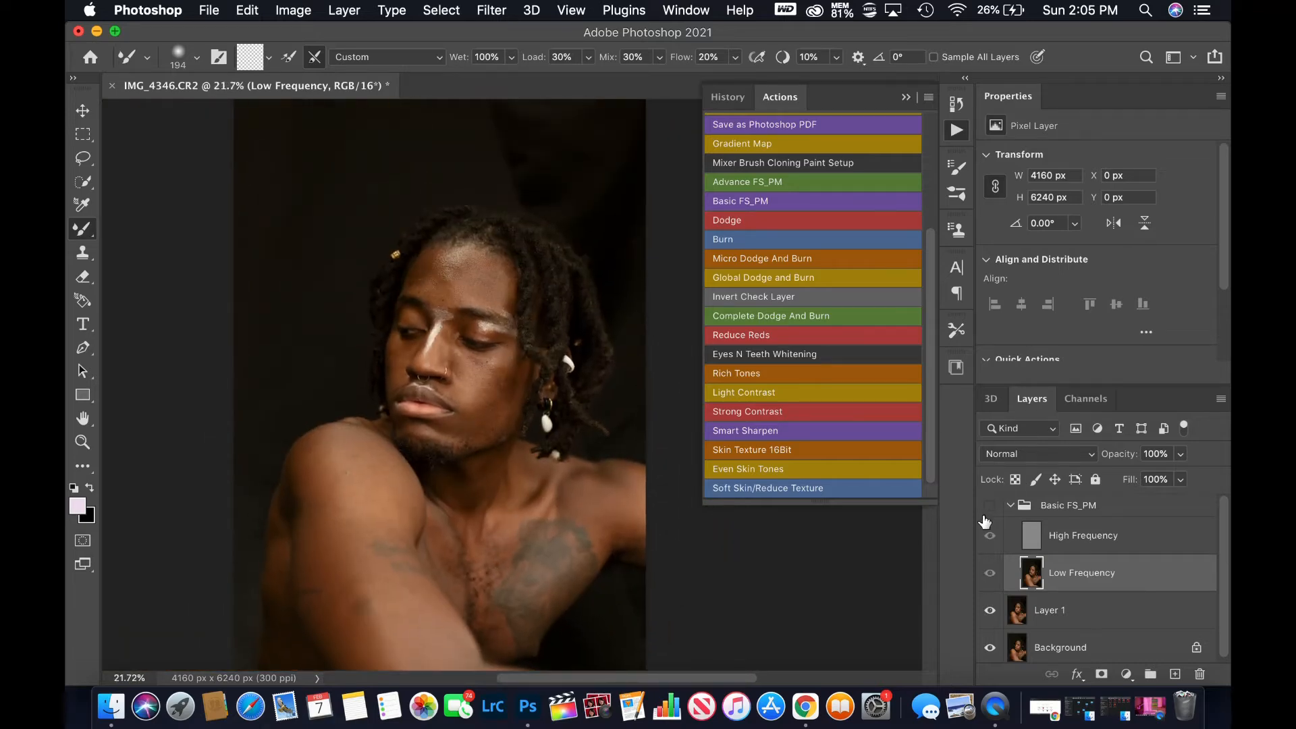
{"action": "scroll", "coordinate": [551, 386], "scroll_direction": "up", "scroll_amount": 2}
{"action": "scroll", "coordinate": [551, 386], "scroll_direction": "up", "scroll_amount": 1}
{"action": "scroll", "coordinate": [551, 386], "scroll_direction": "down", "scroll_amount": 4}
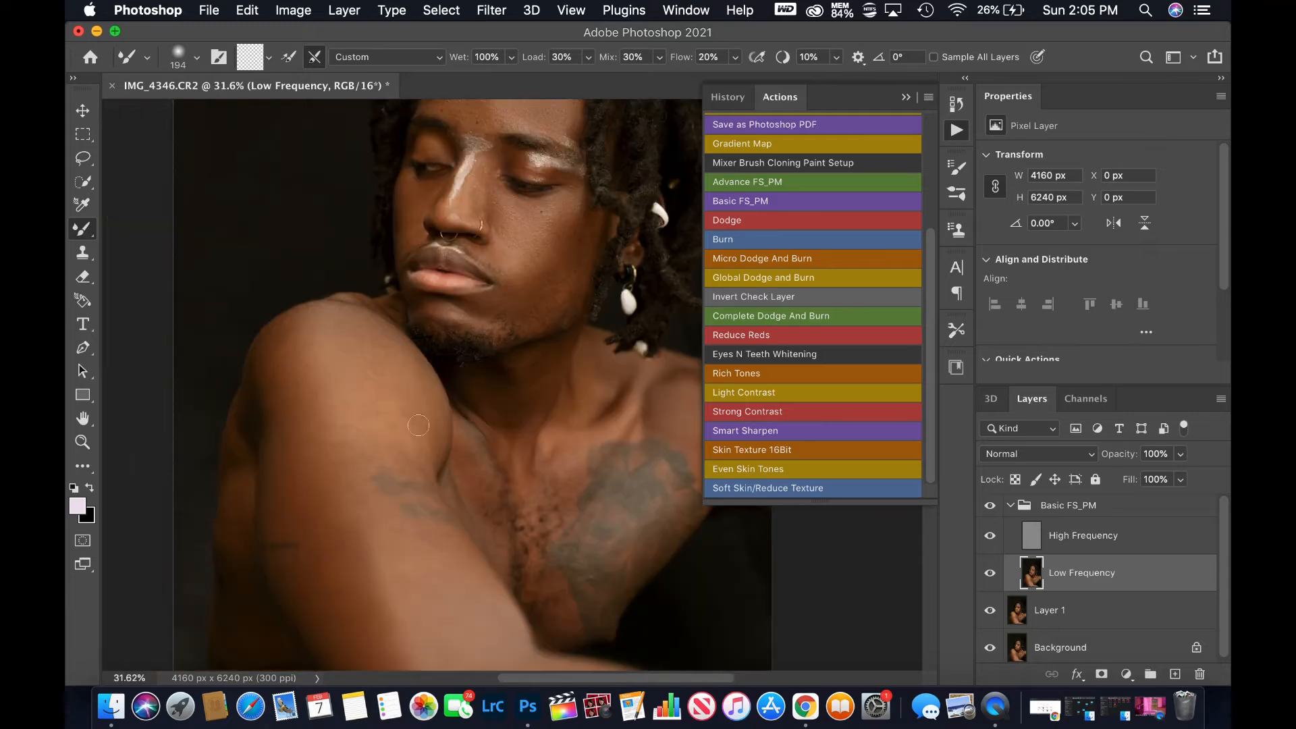
- Even out the shoulder and arm tones on the Low Frequency layer with the Mixer Brush enlarged to 364 px
{"action": "right_click", "coordinate": [551, 386]}
{"action": "left_click_drag", "start_coordinate": [588, 398], "coordinate": [600, 399]}
{"action": "left_click", "coordinate": [266, 416]}
{"action": "scroll", "coordinate": [371, 386], "scroll_direction": "up", "scroll_amount": 3}
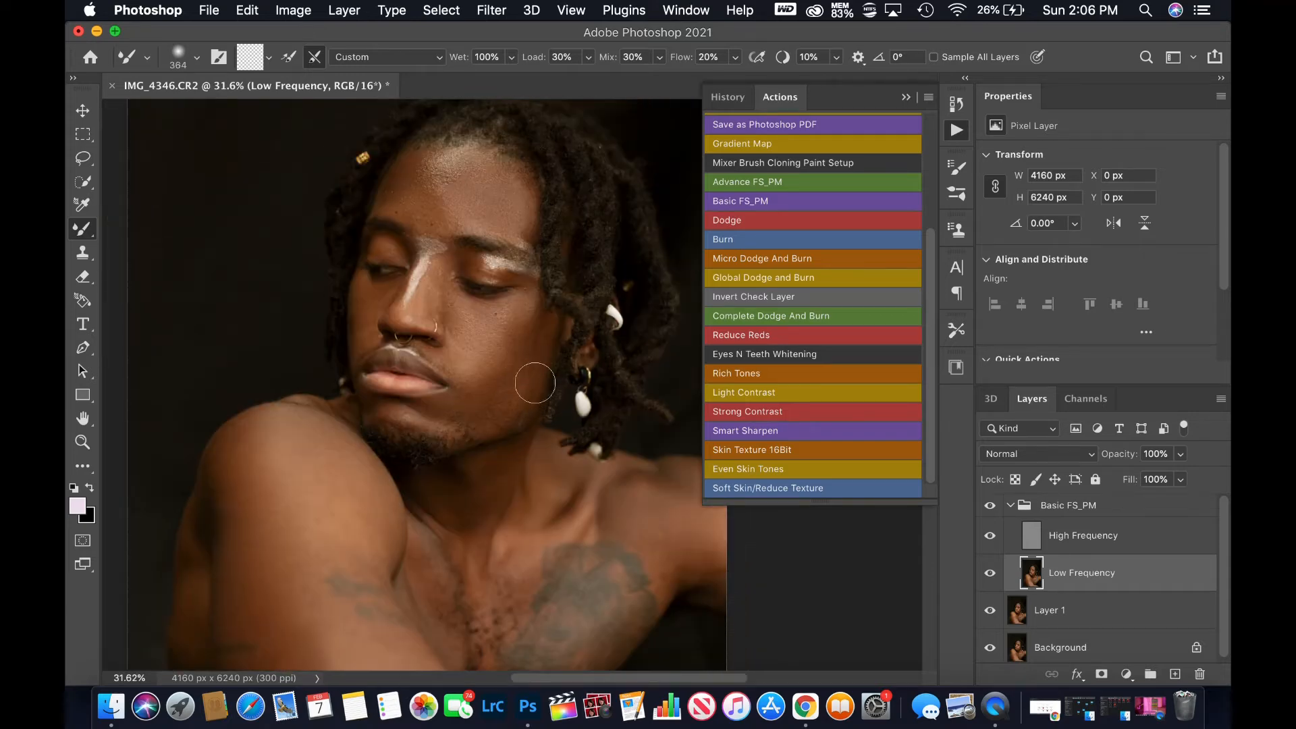
- Sample clean skin texture beside the nose on the High Frequency layer with the Clone Stamp tool at 68 px
{"action": "scroll", "coordinate": [471, 335], "scroll_direction": "up", "scroll_amount": 6}
{"action": "scroll", "coordinate": [513, 384], "scroll_direction": "up", "scroll_amount": 2}
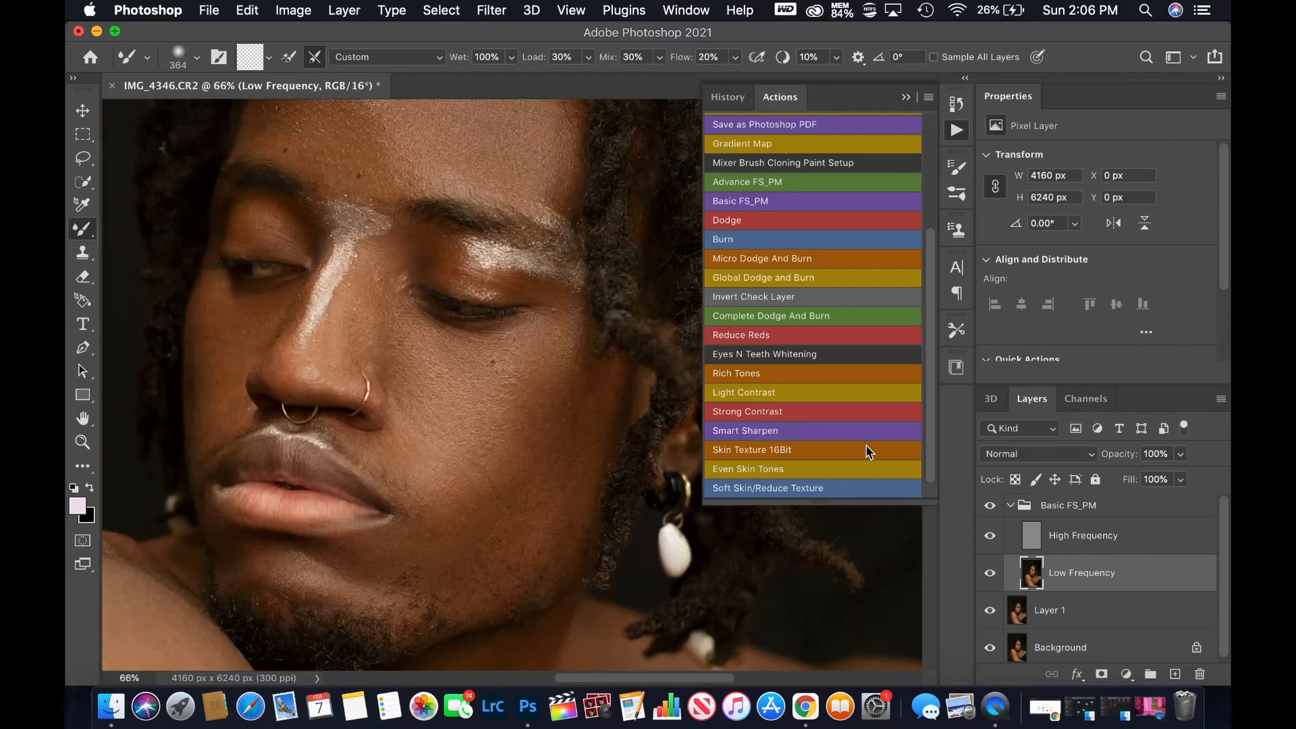
{"action": "key", "text": "alt+]"}
{"action": "key", "text": "s"}
{"action": "left_click", "coordinate": [347, 335], "text": "alt"}
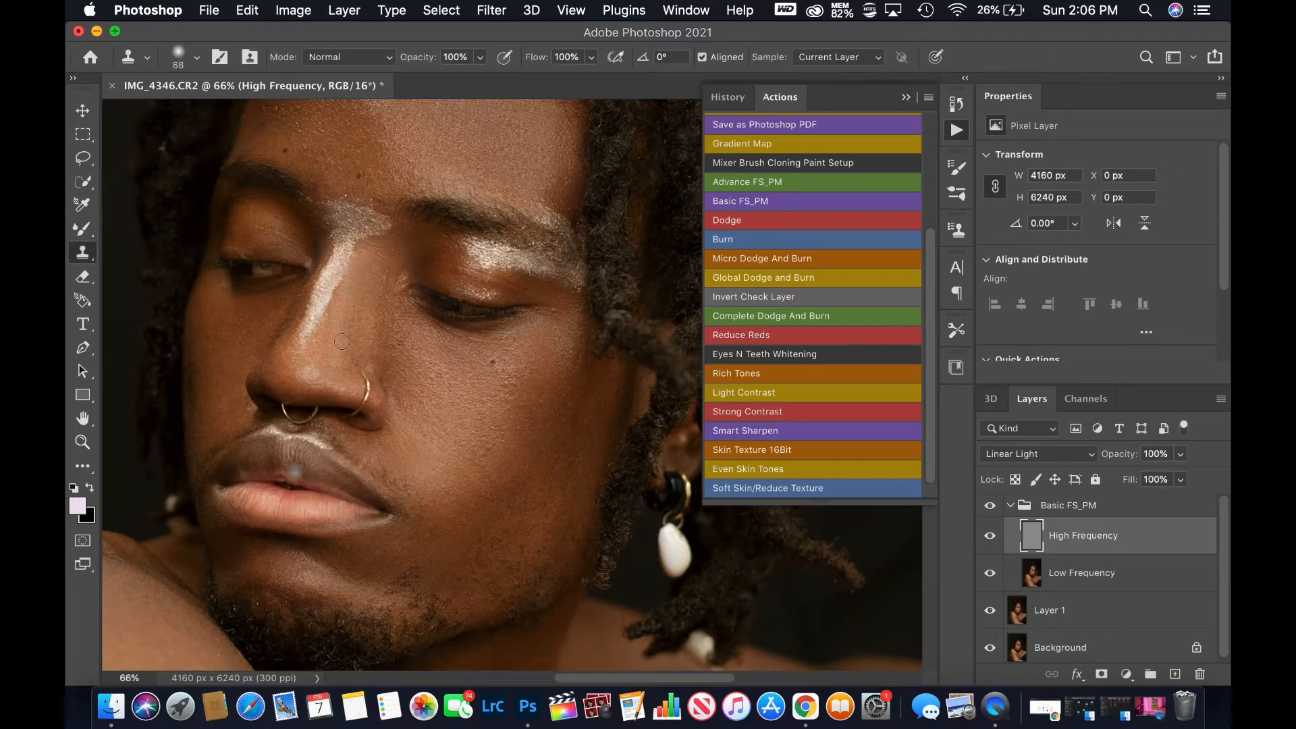
- Examine the skin texture across the forehead, cheek and shoulders, and check the whole portrait against the backdrop
{"action": "scroll", "coordinate": [354, 270], "scroll_direction": "up", "scroll_amount": 5}
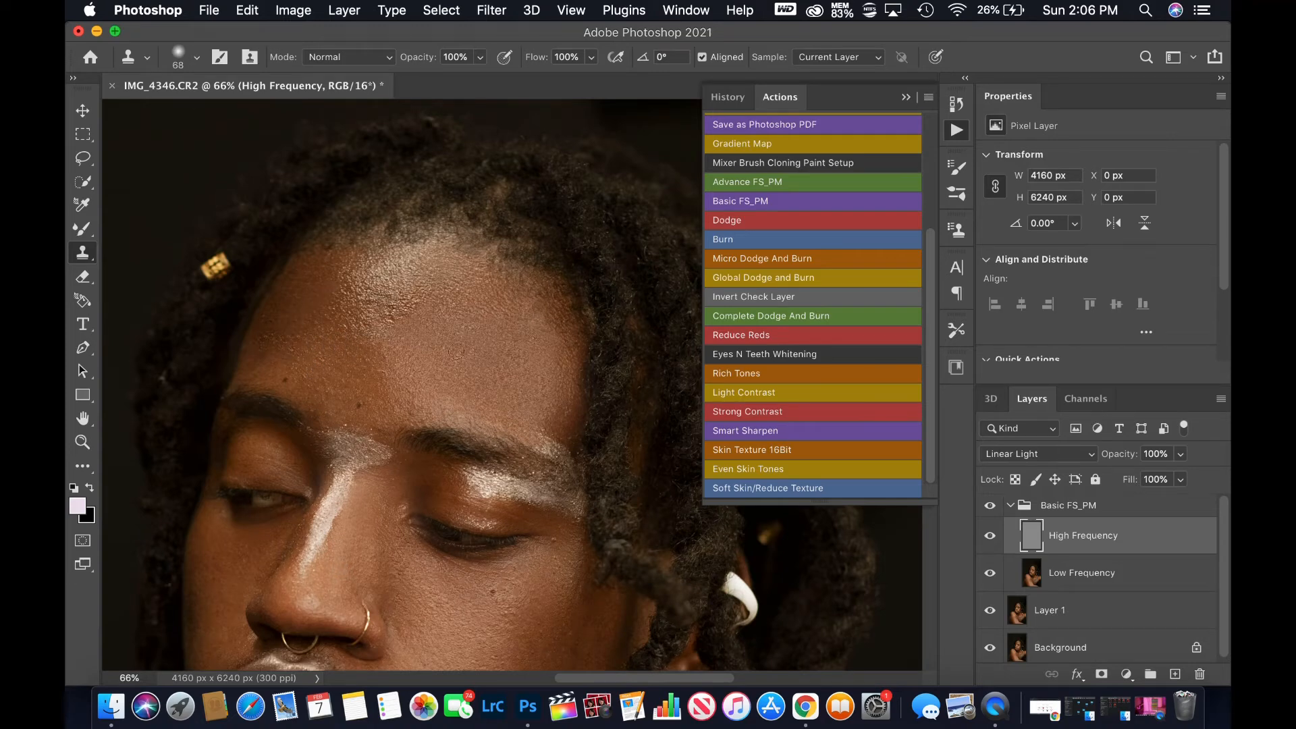
{"action": "scroll", "coordinate": [530, 432], "scroll_direction": "down", "scroll_amount": 5}
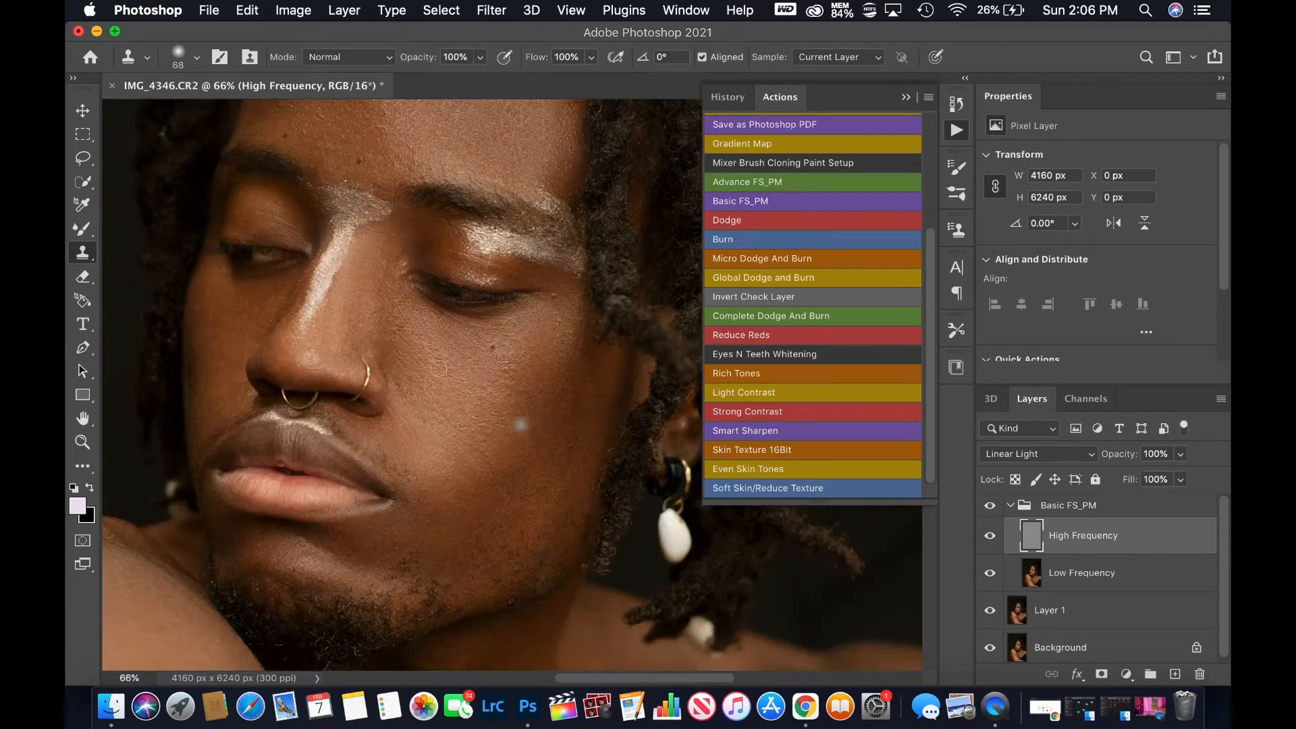
{"action": "scroll", "coordinate": [405, 338], "scroll_direction": "down", "scroll_amount": 10}
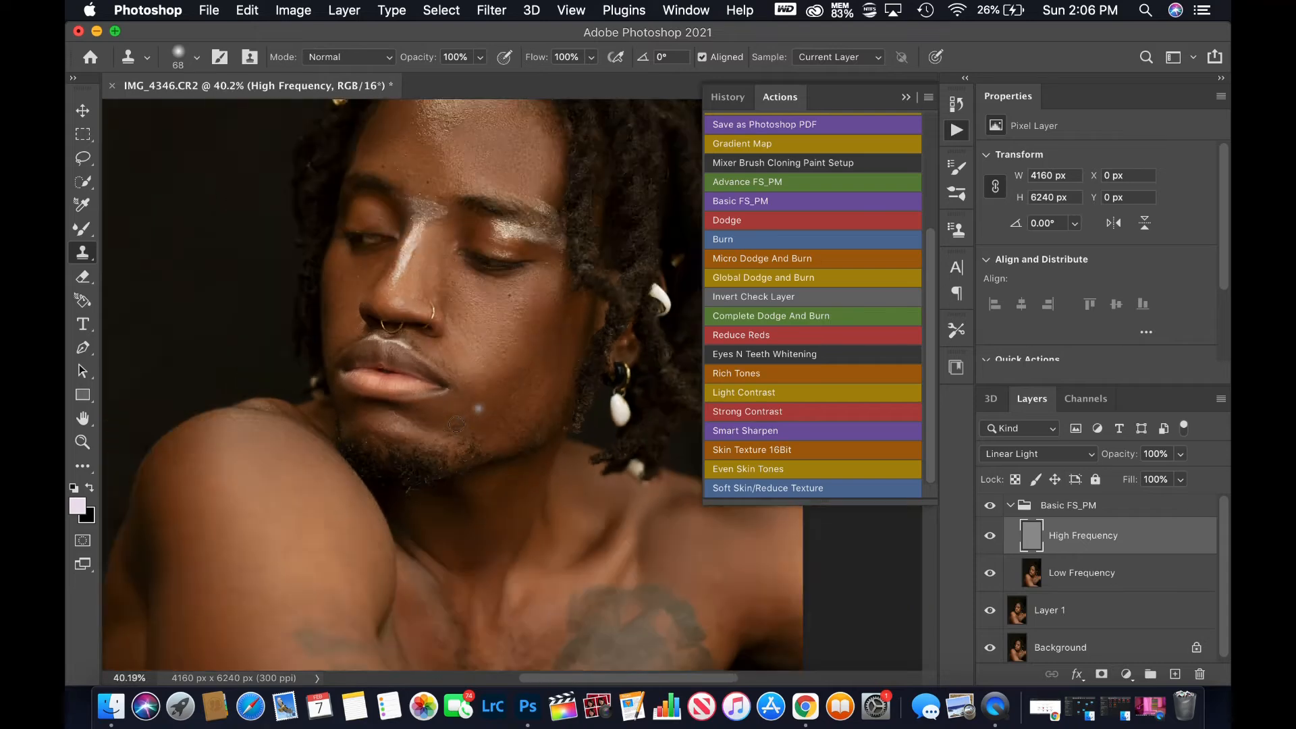
{"action": "scroll", "coordinate": [456, 425], "scroll_direction": "up", "scroll_amount": 2}
{"action": "scroll", "coordinate": [521, 259], "scroll_direction": "down", "scroll_amount": 3}
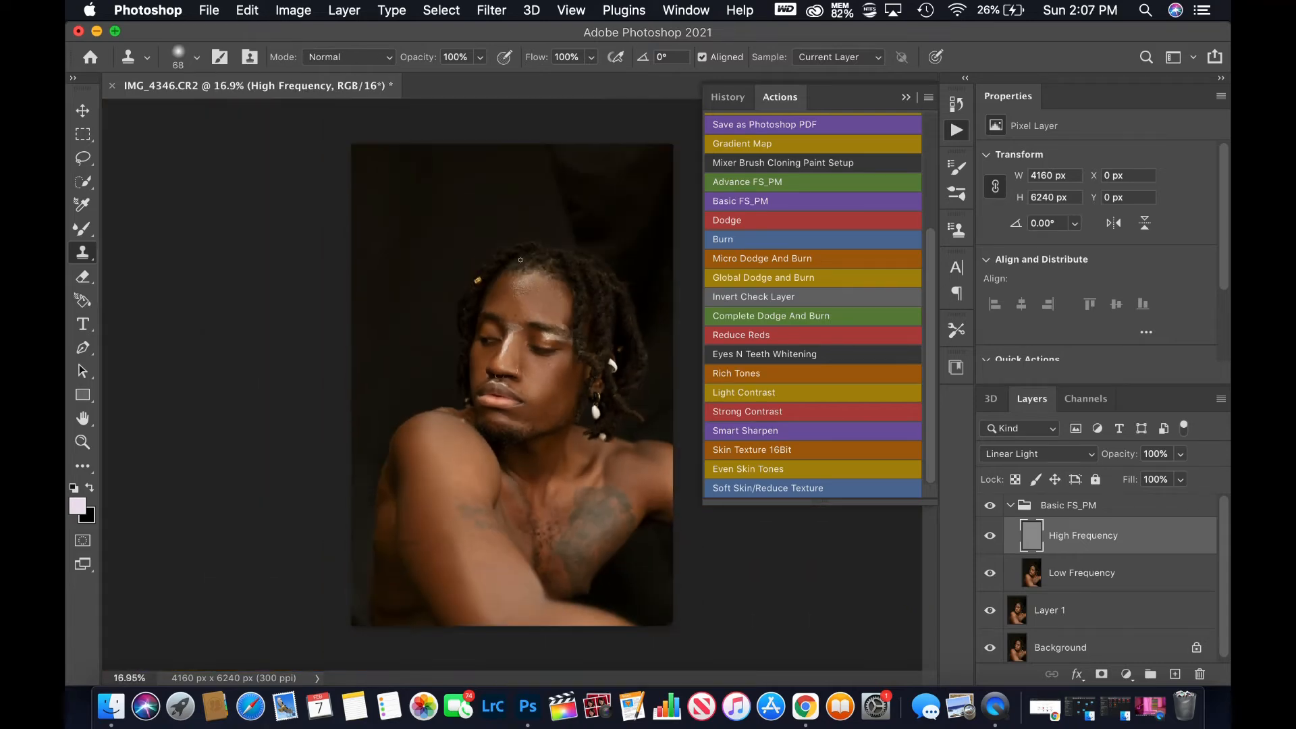
{"action": "scroll", "coordinate": [520, 259], "scroll_direction": "up", "scroll_amount": 5}
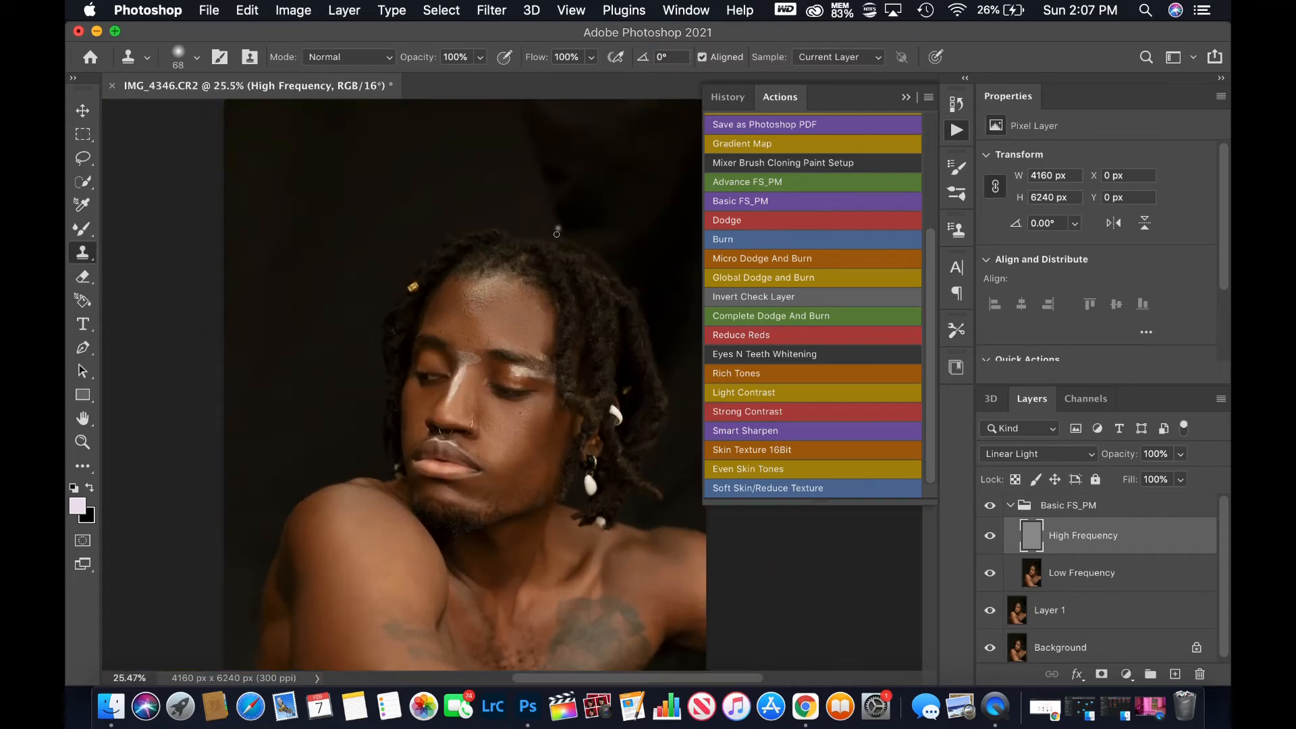
- Switch to the Spot Healing Brush on the High Frequency layer and enlarge the brush to 61 px
{"action": "scroll", "coordinate": [556, 234], "scroll_direction": "right", "scroll_amount": 2}
{"action": "key", "text": "j"}
{"action": "right_click", "coordinate": [613, 315]}
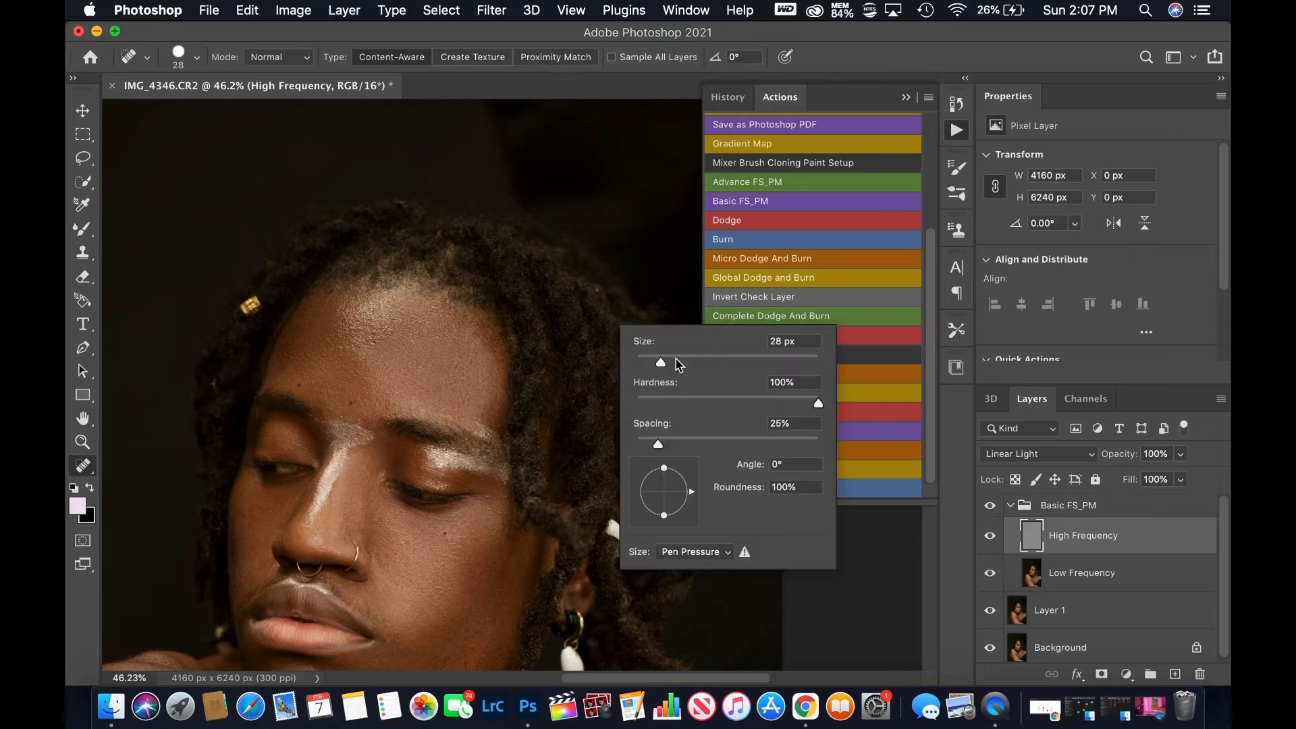
{"action": "left_click", "coordinate": [677, 363]}
{"action": "left_click", "coordinate": [597, 289]}
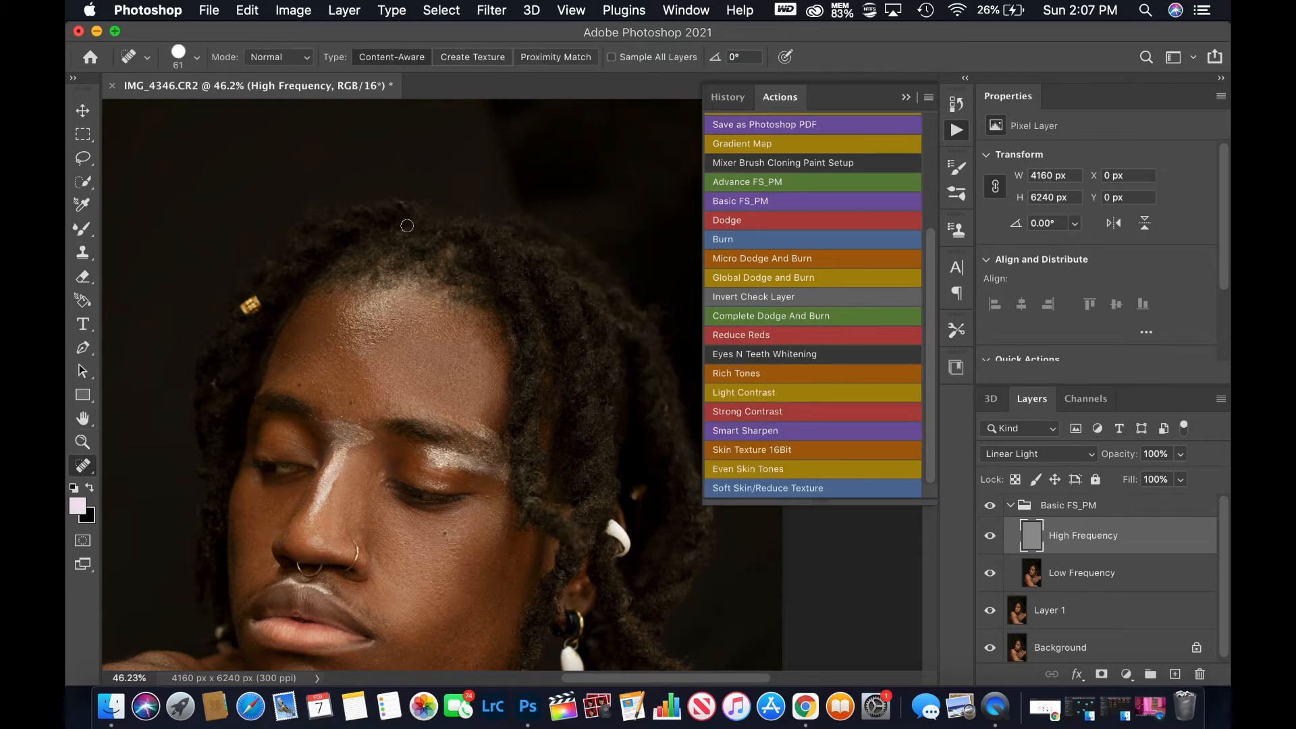
- Review the full portrait, collapse the Basic FS_PM group, and hide and show it to compare the retouch with the original
{"action": "scroll", "coordinate": [407, 226], "scroll_direction": "down", "scroll_amount": 3}
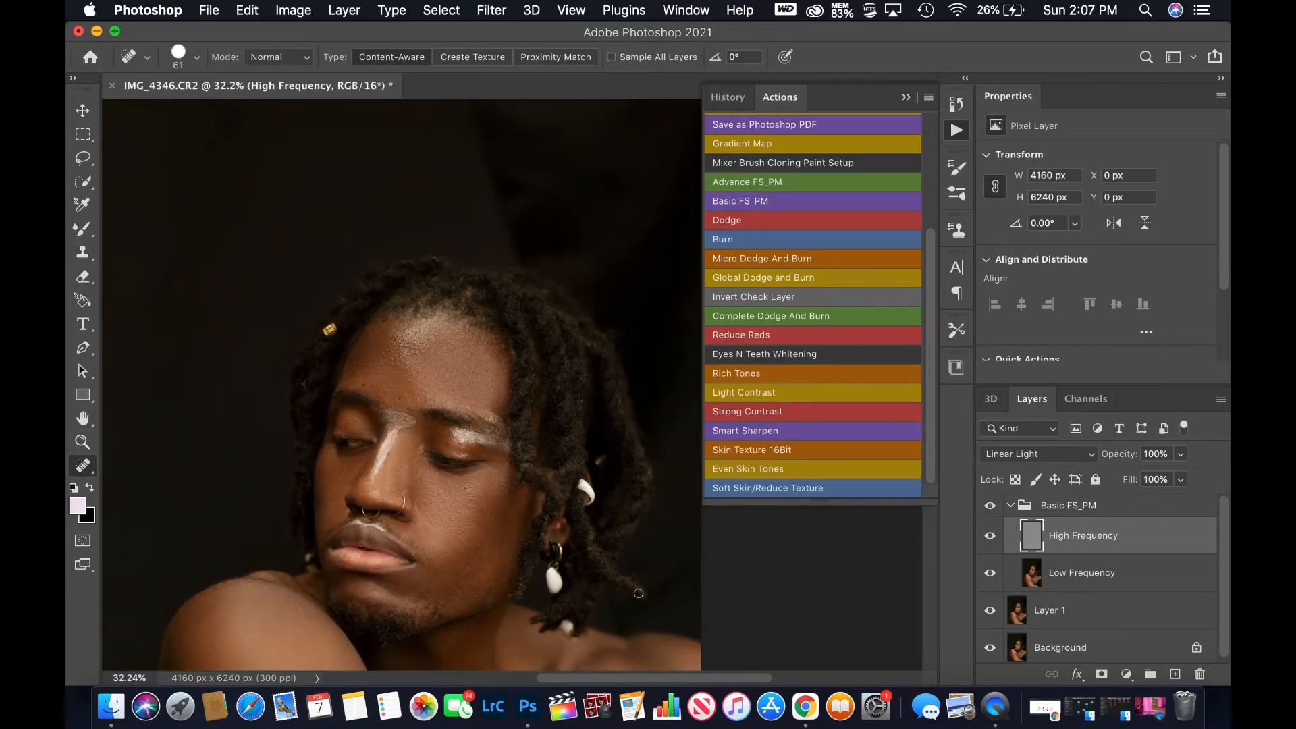
{"action": "scroll", "coordinate": [602, 596], "scroll_direction": "down", "scroll_amount": 5}
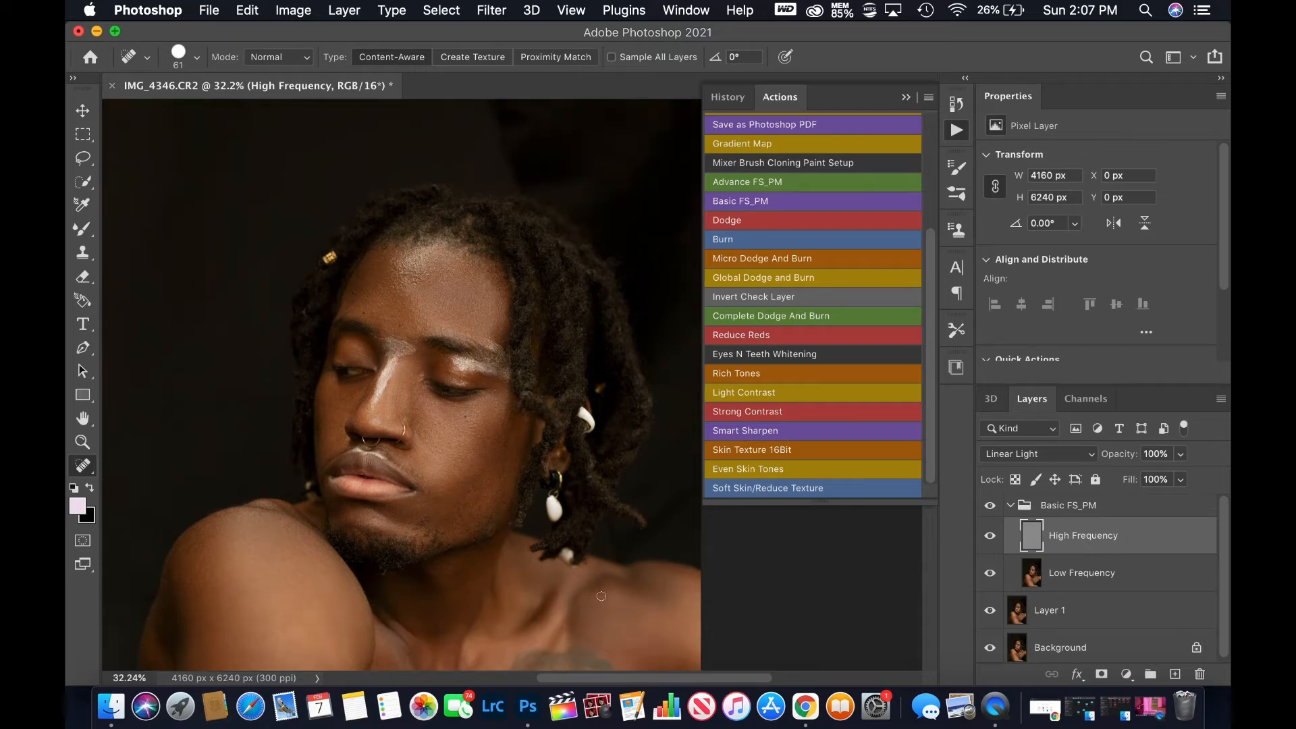
{"action": "scroll", "coordinate": [601, 596], "scroll_direction": "down", "scroll_amount": 1}
{"action": "scroll", "coordinate": [602, 596], "scroll_direction": "down", "scroll_amount": 1}
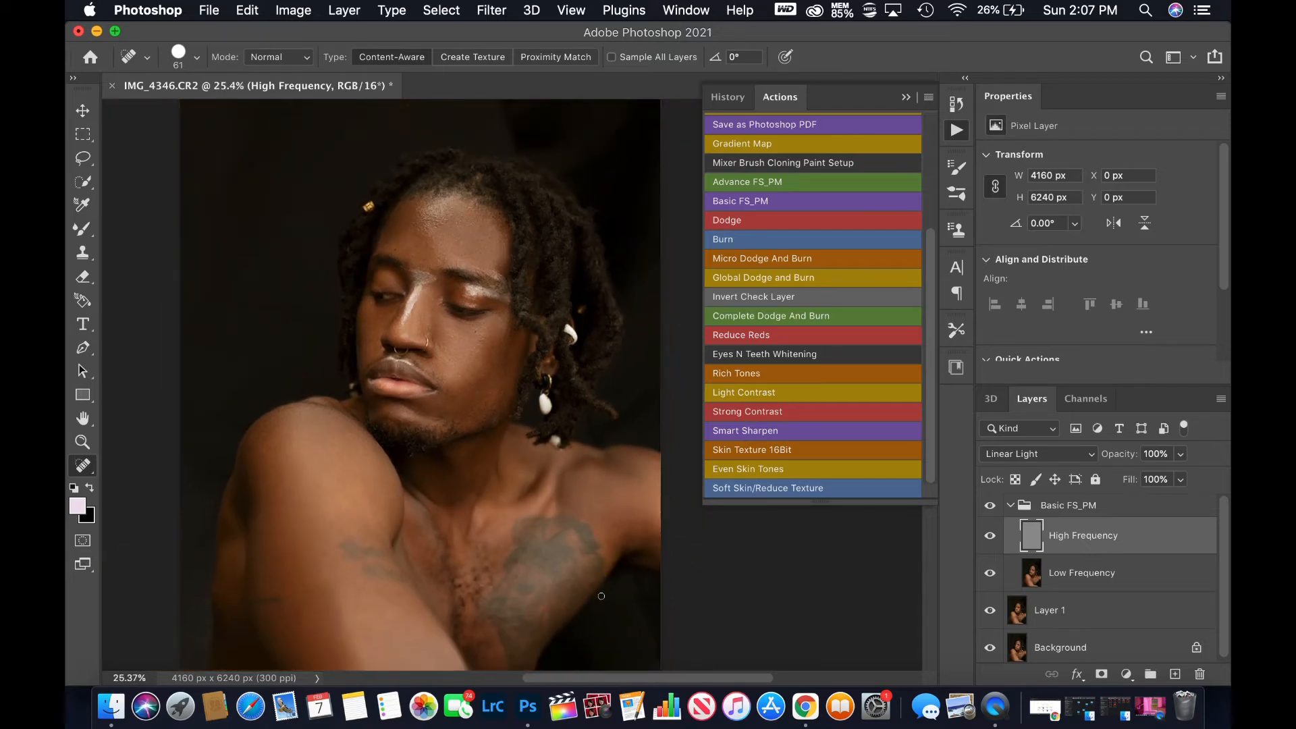
{"action": "scroll", "coordinate": [627, 554], "scroll_direction": "down", "scroll_amount": 2}
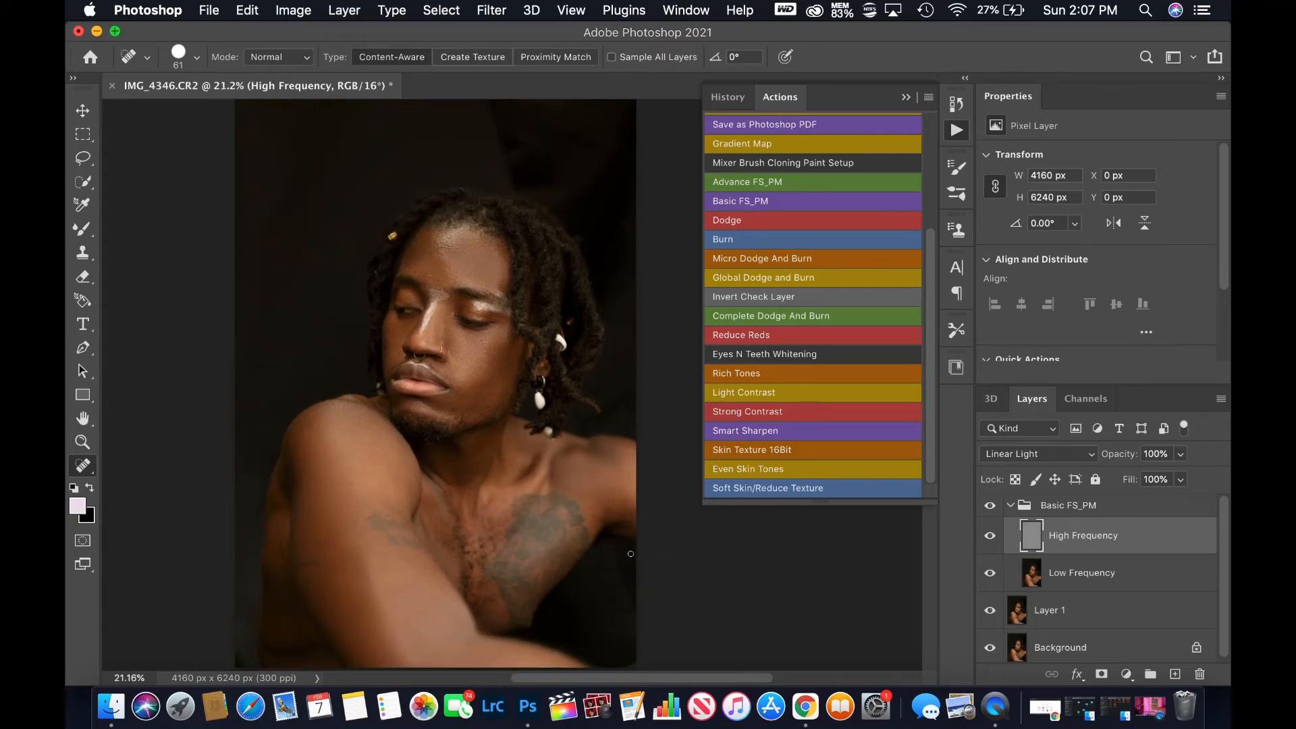
{"action": "left_click", "coordinate": [1010, 505]}
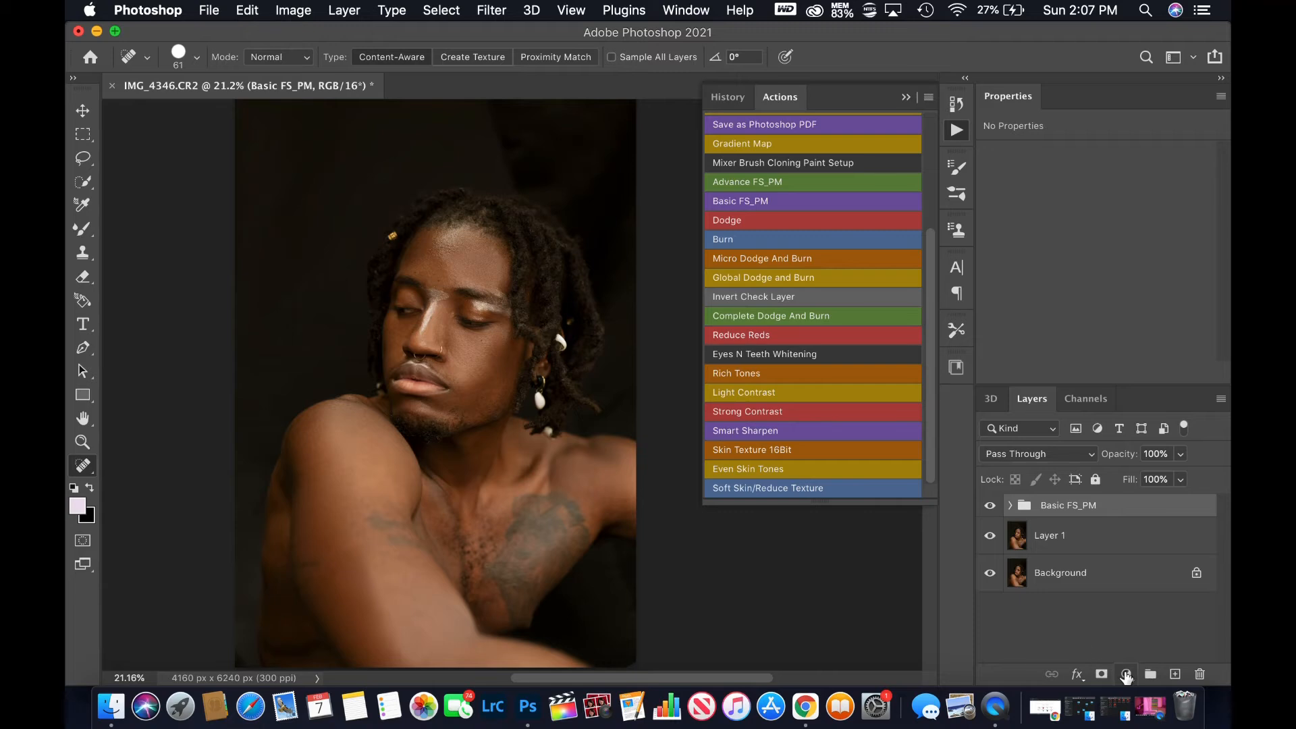
{"action": "left_click", "coordinate": [991, 506]}
{"action": "left_click", "coordinate": [991, 506]}
- Add a Hue/Saturation adjustment layer above the Basic FS_PM group and set the Yellows saturation to -16
{"action": "left_click", "coordinate": [1127, 676]}
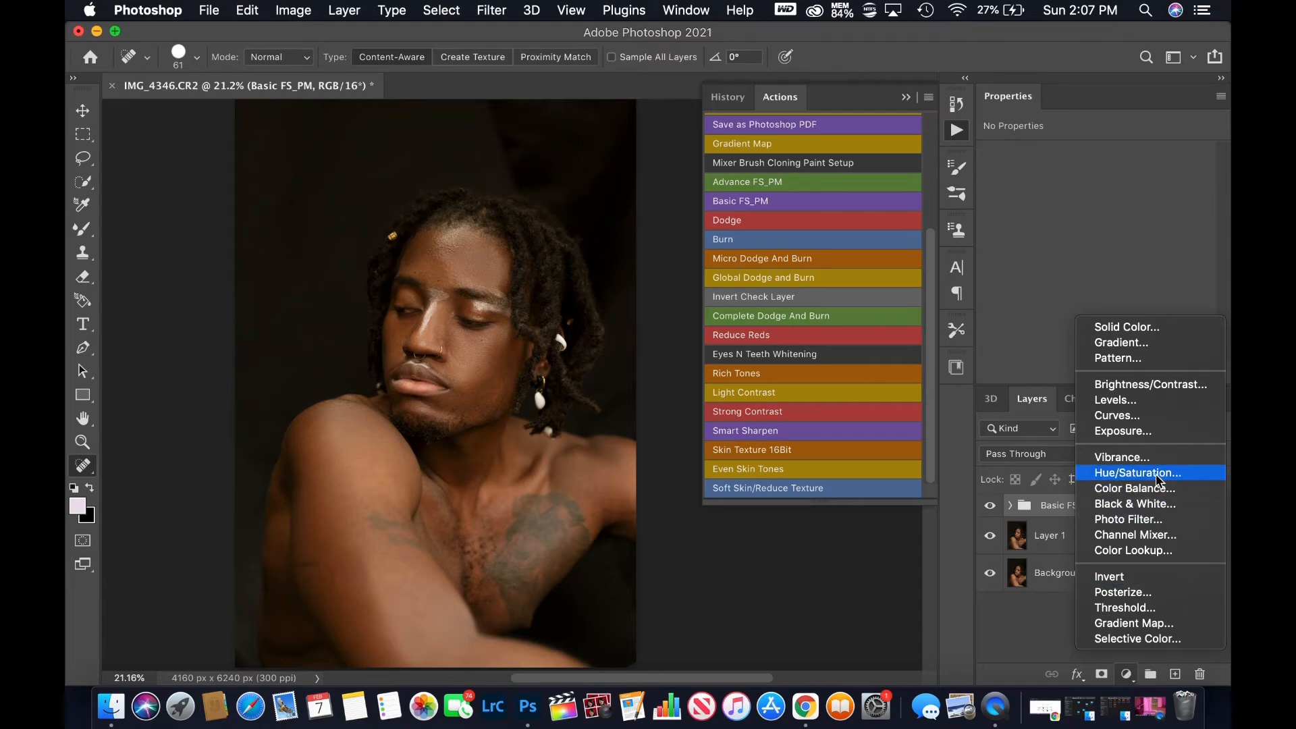
{"action": "left_click", "coordinate": [1137, 472]}
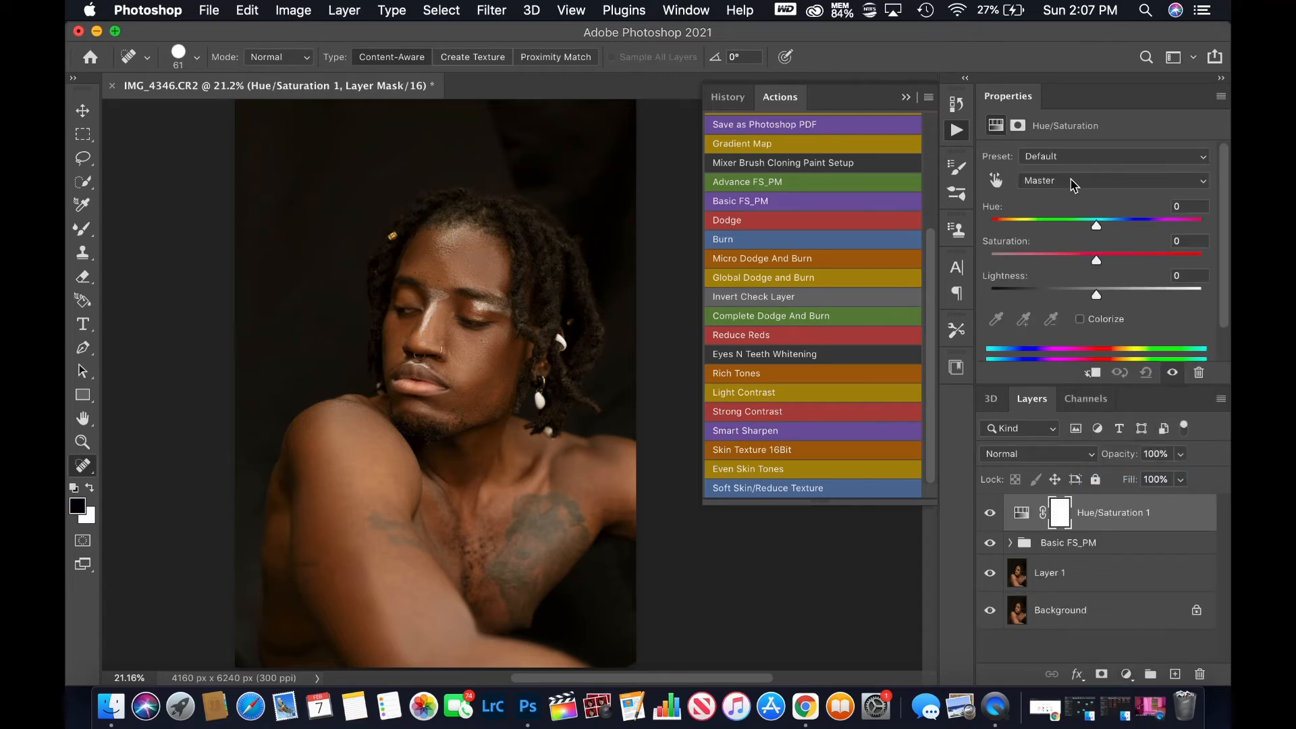
{"action": "left_click", "coordinate": [1075, 181]}
{"action": "left_click", "coordinate": [1051, 209]}
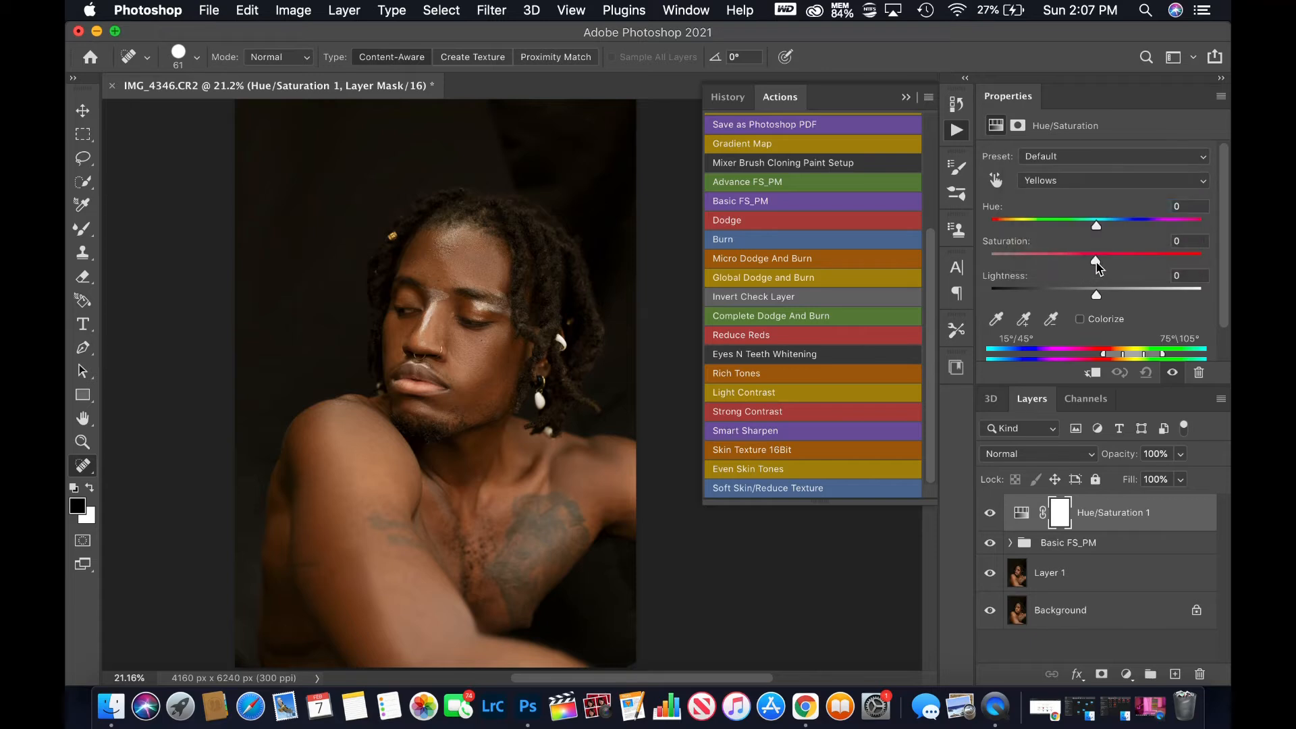
{"action": "left_click_drag", "start_coordinate": [1098, 267], "coordinate": [1098, 268]}
{"action": "left_click_drag", "start_coordinate": [1097, 260], "coordinate": [1078, 262]}
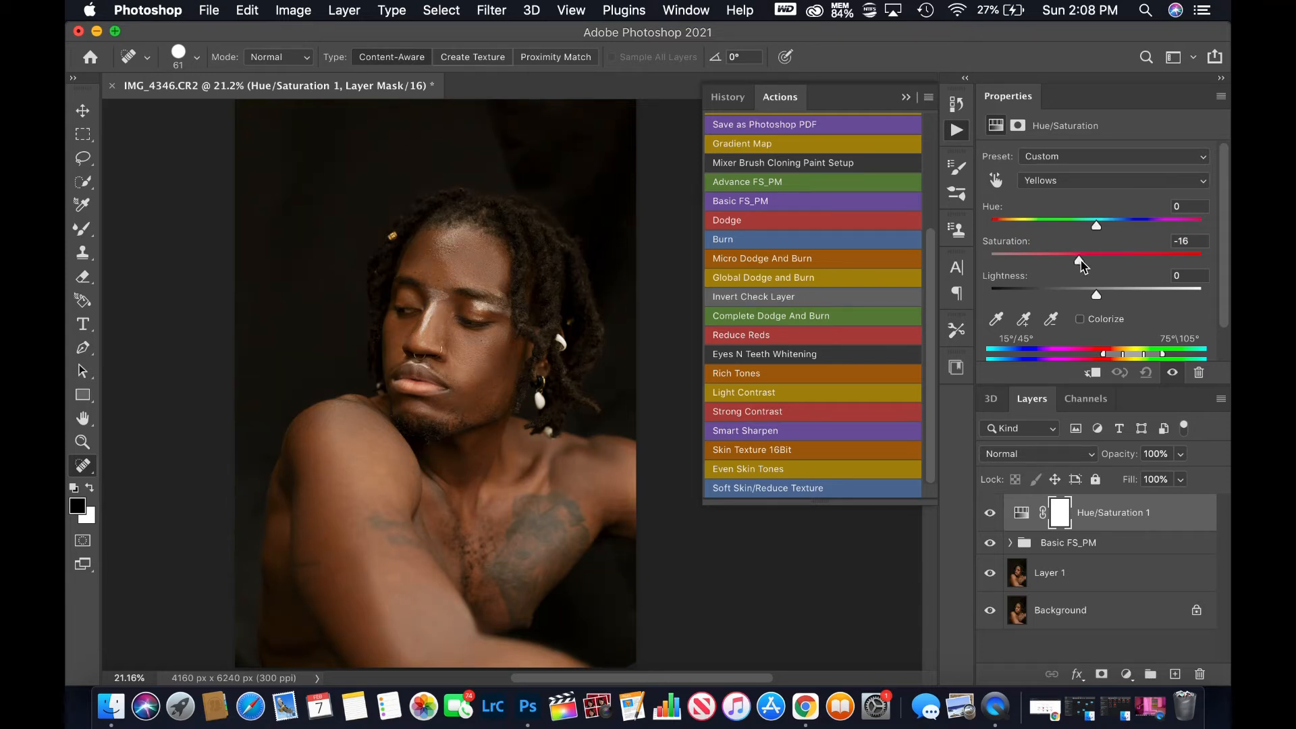
{"action": "left_click_drag", "start_coordinate": [1081, 267], "coordinate": [1081, 269]}
- Set the Reds saturation to +1 and the Master saturation to +4 in the Hue/Saturation adjustment
{"action": "left_click", "coordinate": [1074, 181]}
{"action": "left_click", "coordinate": [1065, 168]}
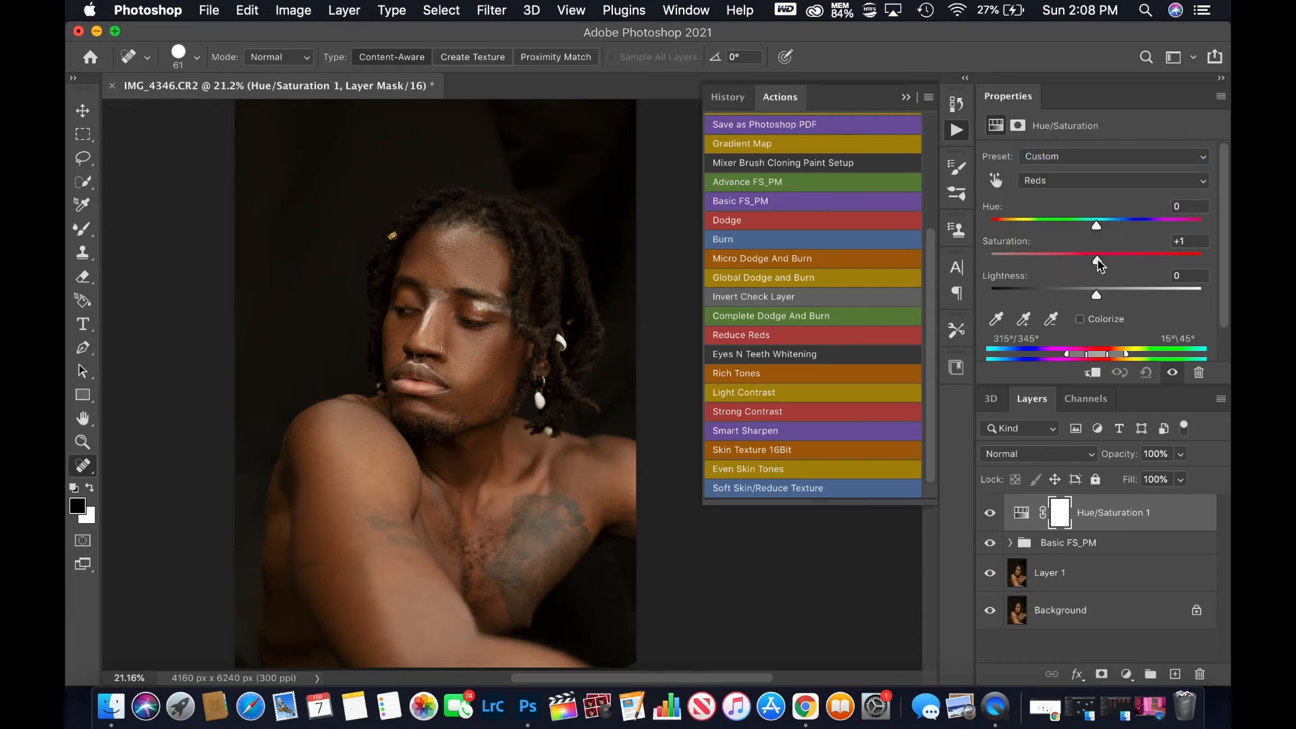
{"action": "left_click_drag", "start_coordinate": [1101, 265], "coordinate": [1097, 265]}
{"action": "left_click", "coordinate": [1072, 181]}
{"action": "left_click", "coordinate": [1058, 165]}
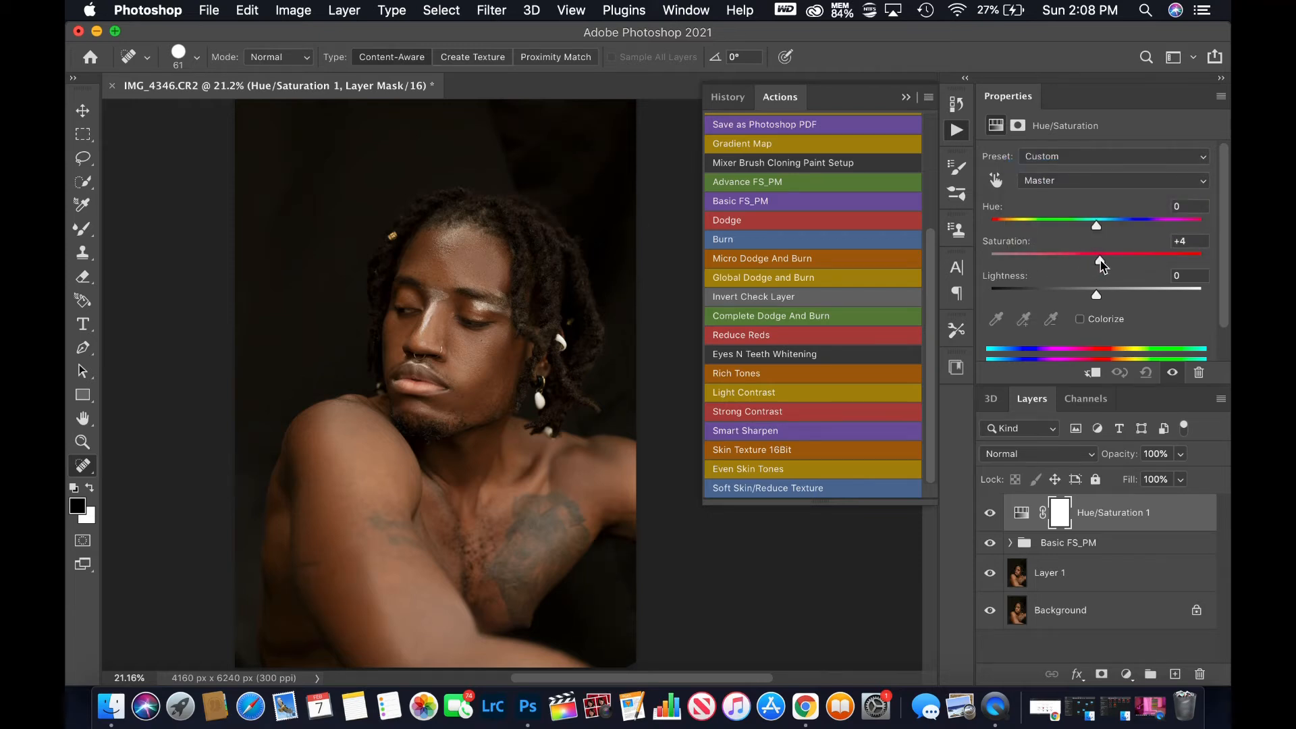
- Hide and show the Hue/Saturation 1 layer repeatedly to compare the skin colour with and without the adjustment
{"action": "left_click", "coordinate": [990, 514]}
{"action": "left_click", "coordinate": [991, 516]}
{"action": "left_click", "coordinate": [990, 515]}
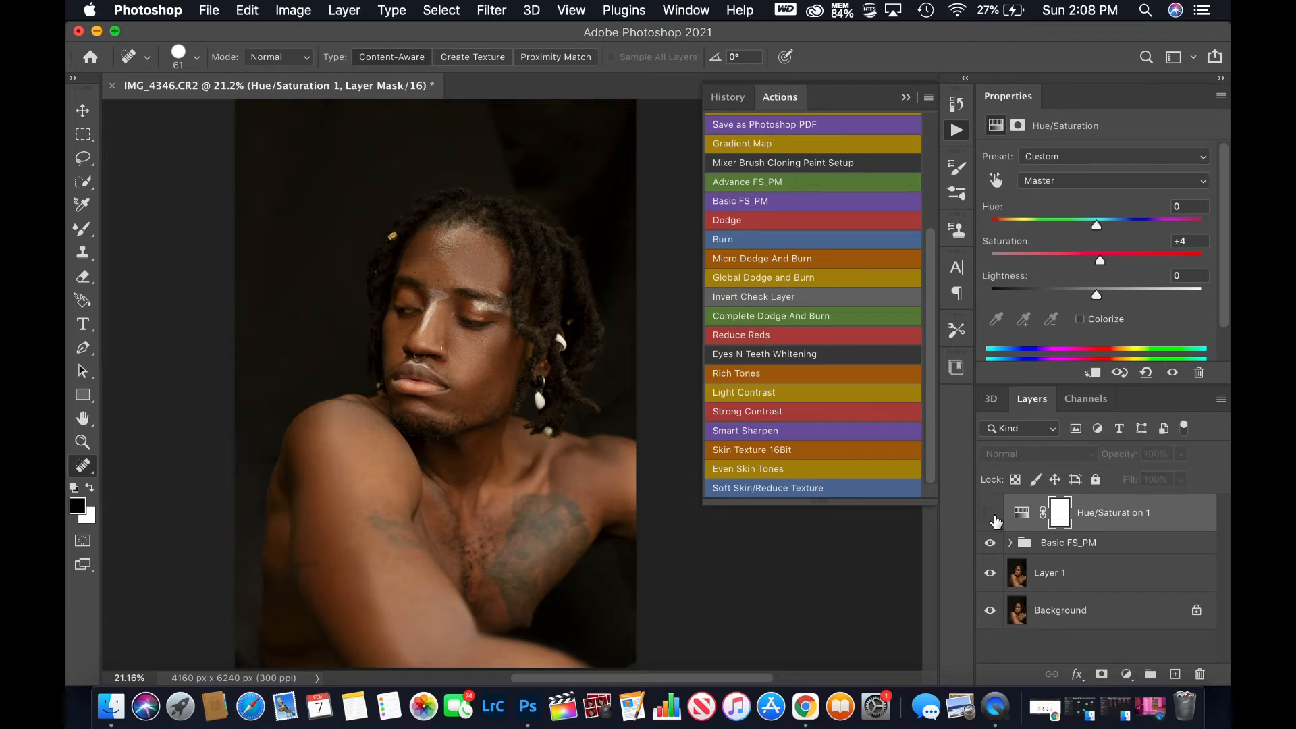
{"action": "left_click", "coordinate": [990, 516]}
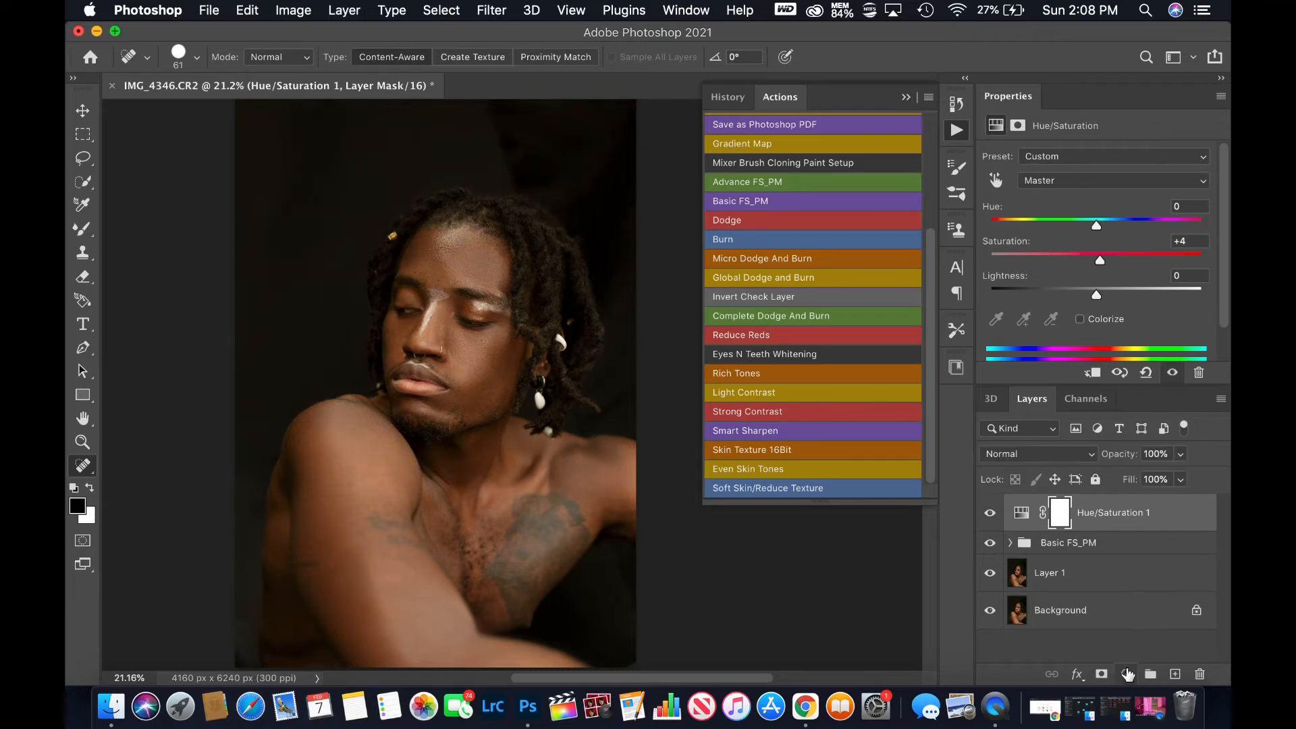
{"action": "left_click", "coordinate": [991, 514]}
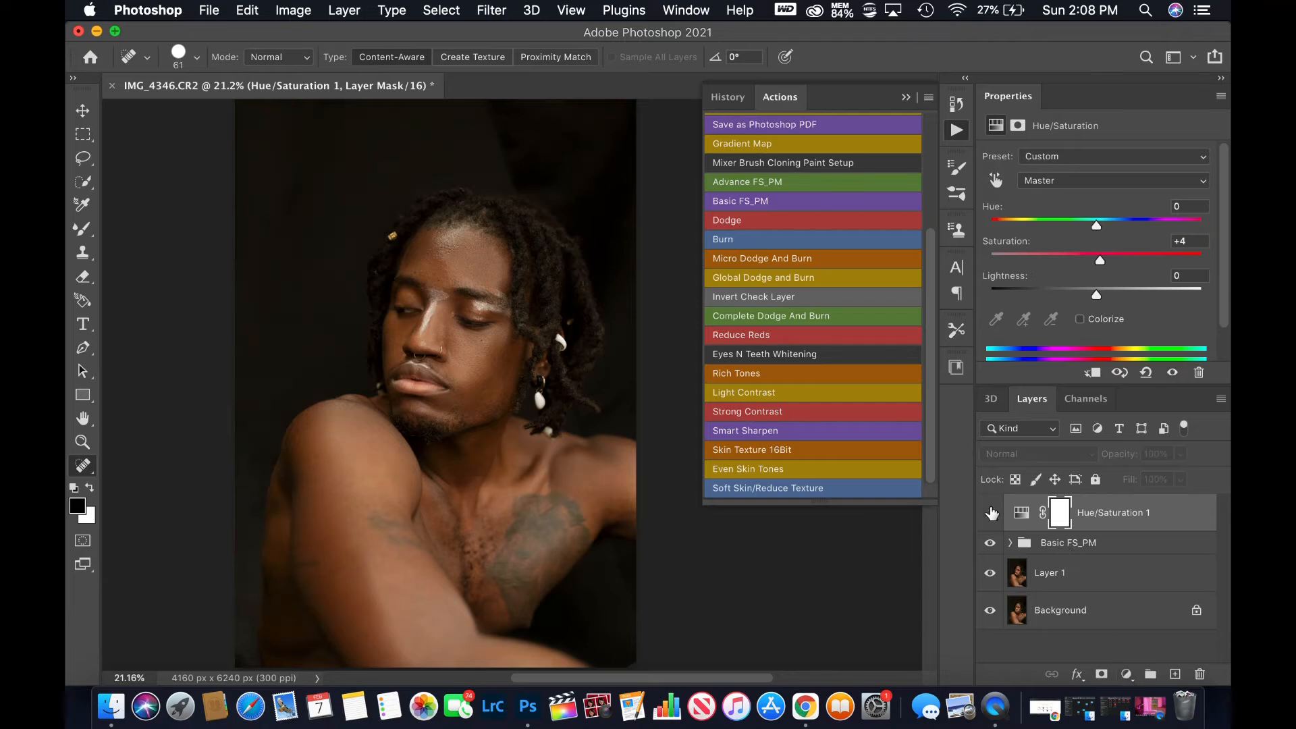
{"action": "left_click", "coordinate": [990, 515]}
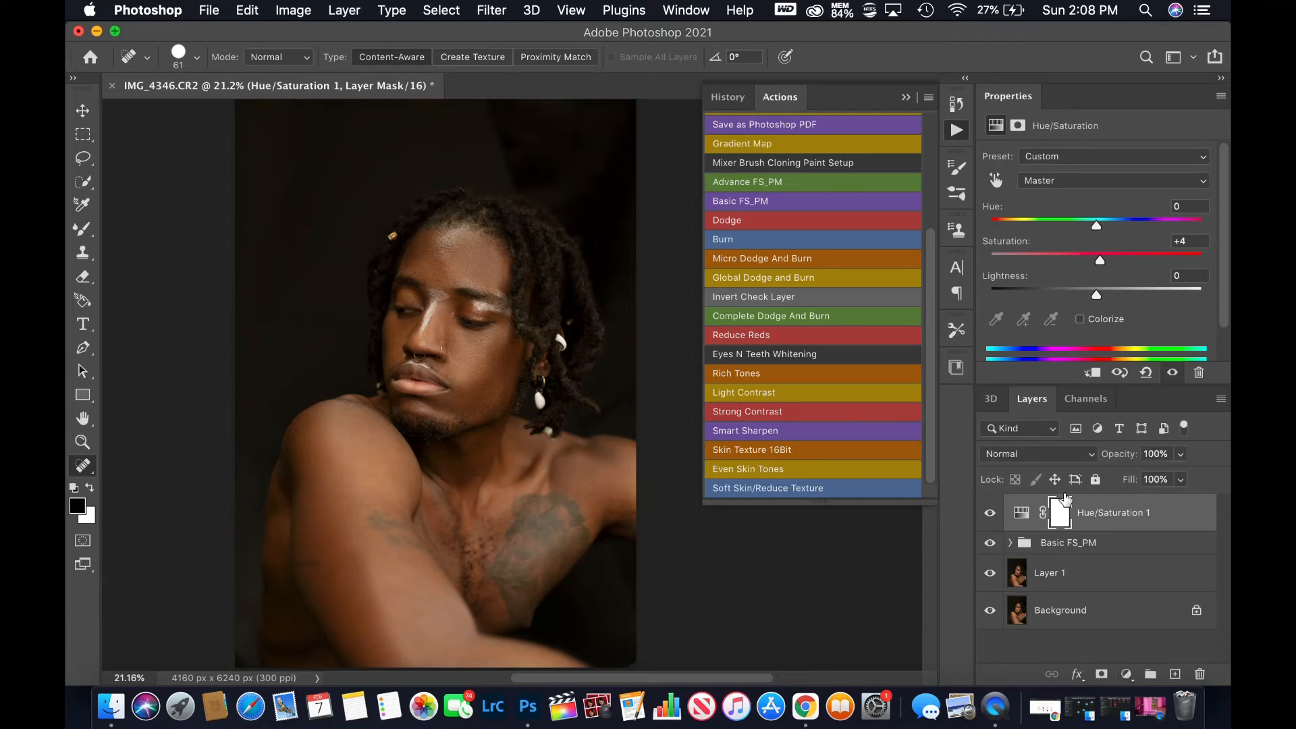
- Lower the Hue/Saturation 1 layer's opacity to 71%, comparing the portrait with the adjustment hidden and shown
{"action": "left_click", "coordinate": [1180, 453]}
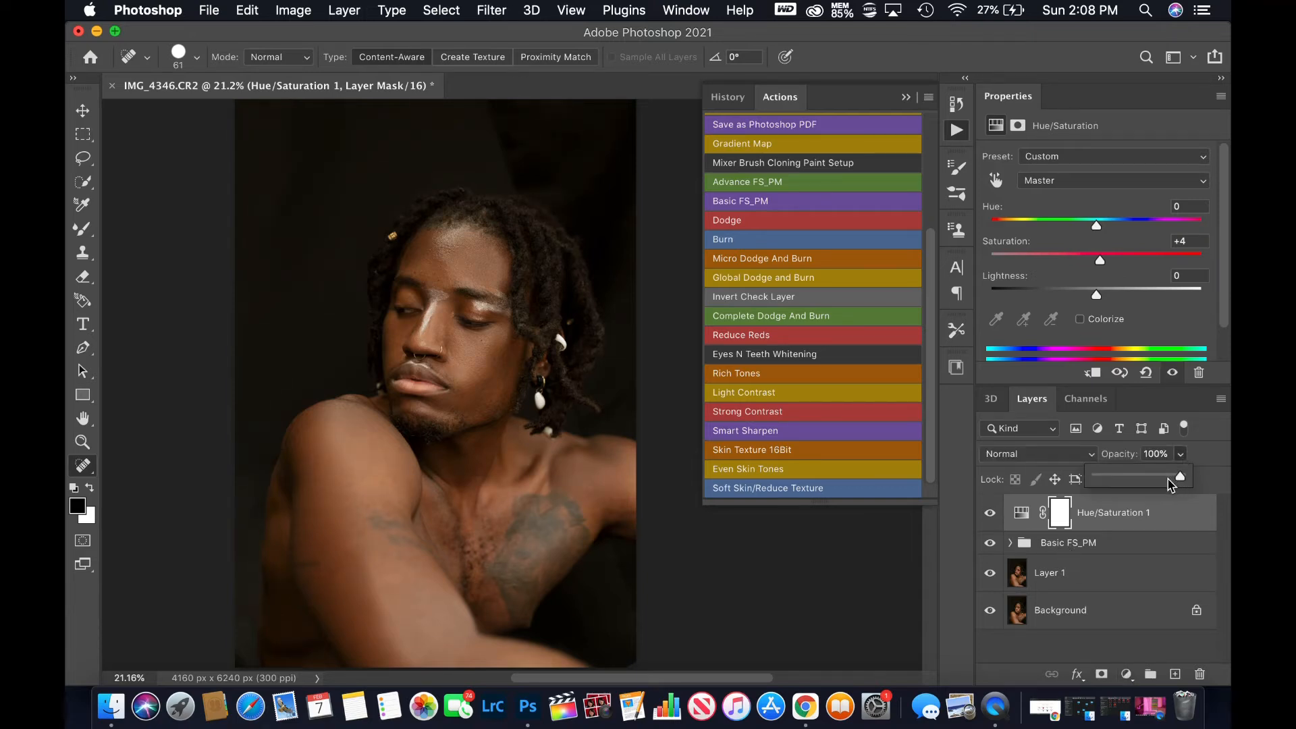
{"action": "left_click_drag", "start_coordinate": [1190, 484], "coordinate": [1171, 484]}
{"action": "left_click", "coordinate": [991, 520]}
{"action": "left_click", "coordinate": [992, 520]}
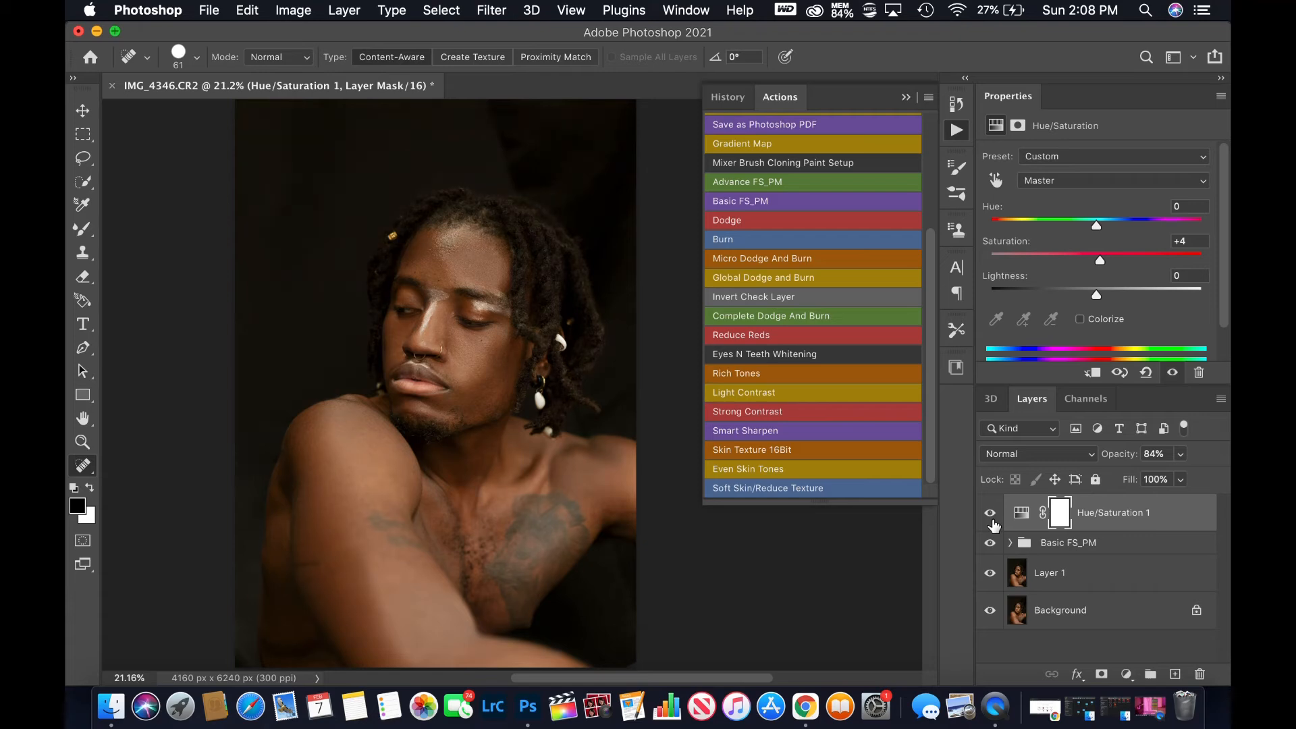
{"action": "left_click", "coordinate": [1180, 454]}
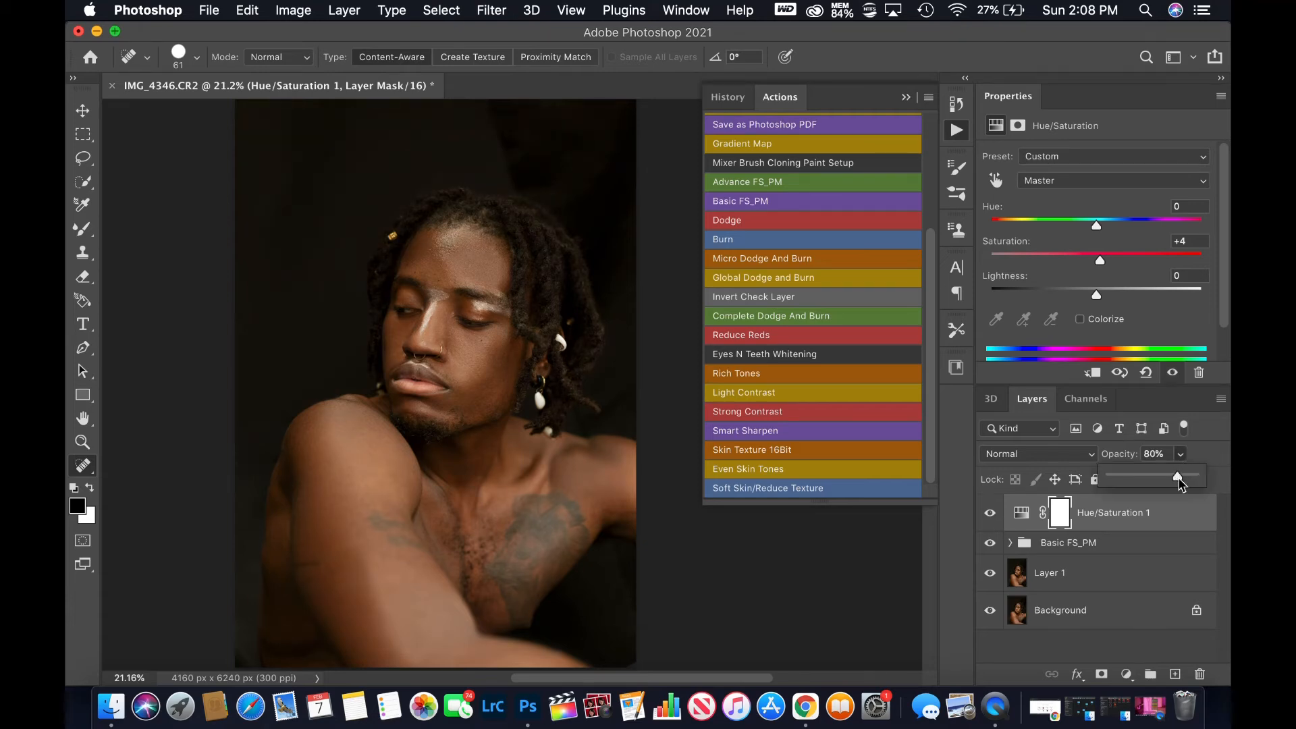
{"action": "left_click_drag", "start_coordinate": [1180, 484], "coordinate": [1171, 483]}
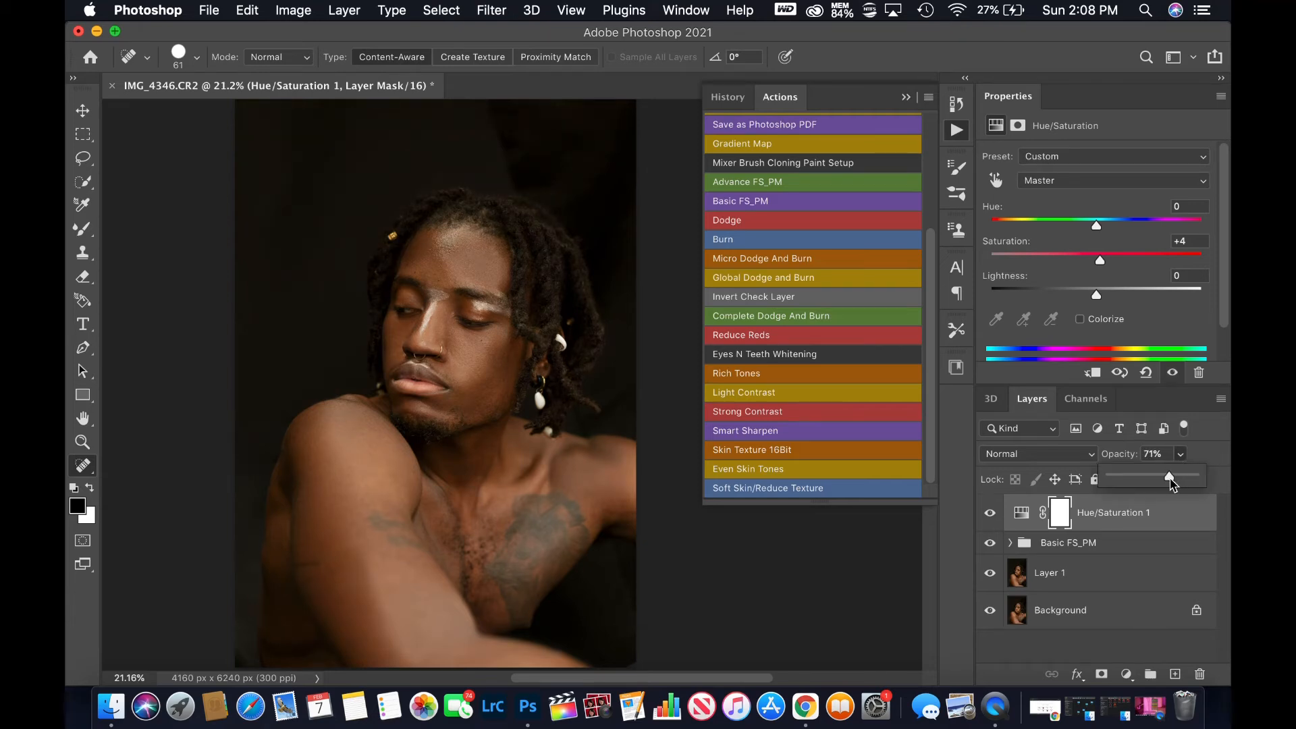
{"action": "left_click", "coordinate": [991, 517]}
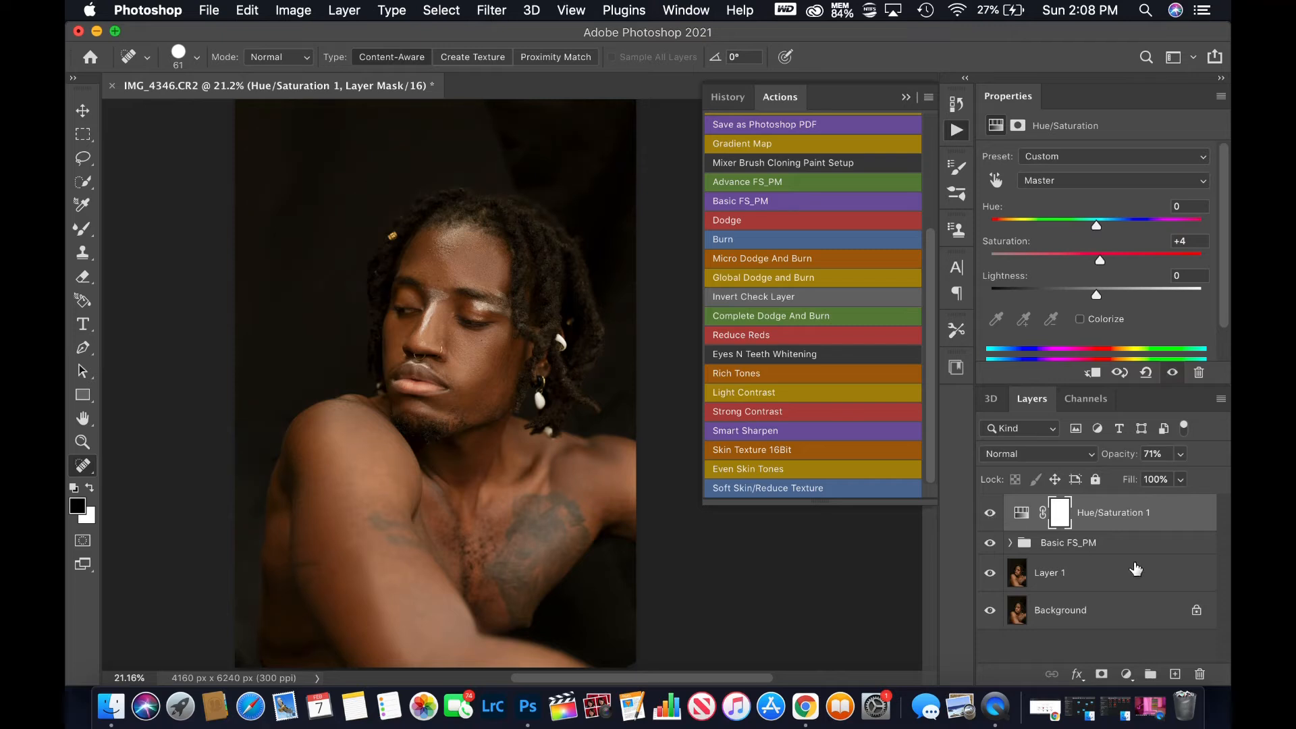
- Add a Color Balance adjustment layer on top and set the Shadows Yellow–Blue value to -1
{"action": "left_click", "coordinate": [1126, 674]}
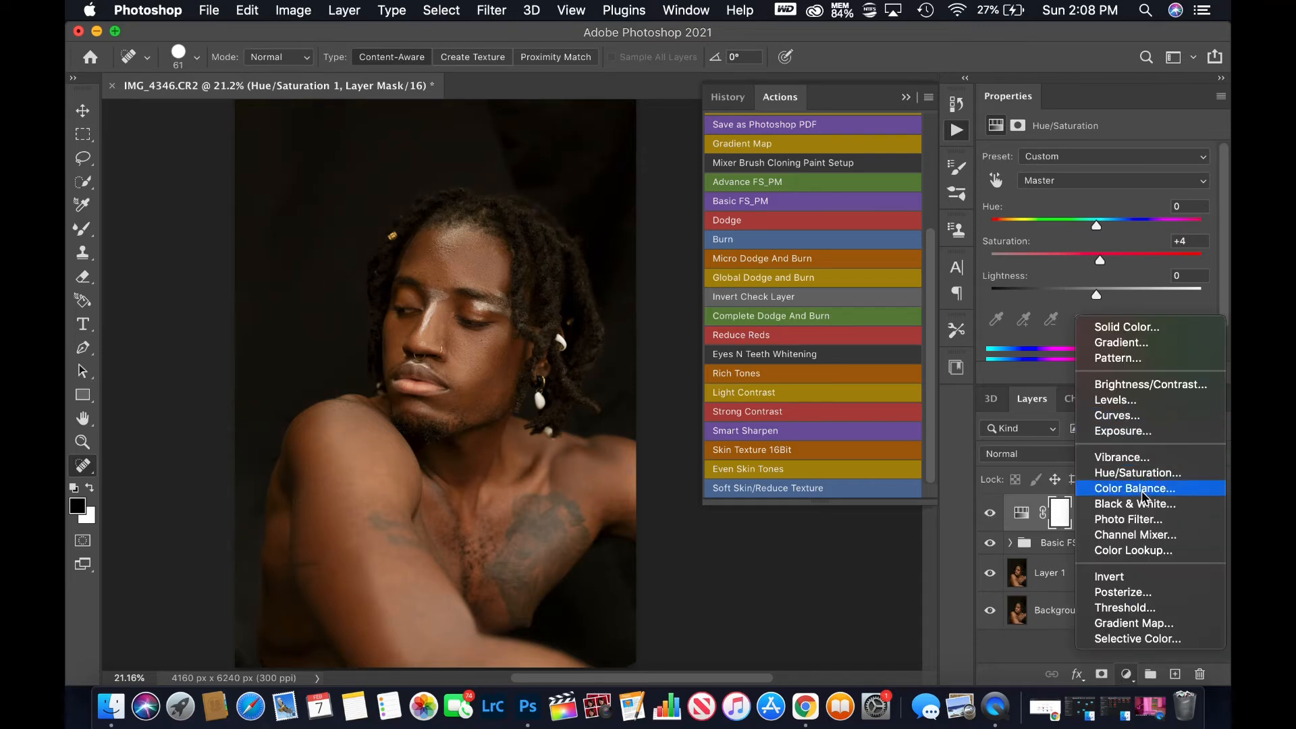
{"action": "left_click", "coordinate": [1134, 488]}
{"action": "left_click", "coordinate": [1080, 157]}
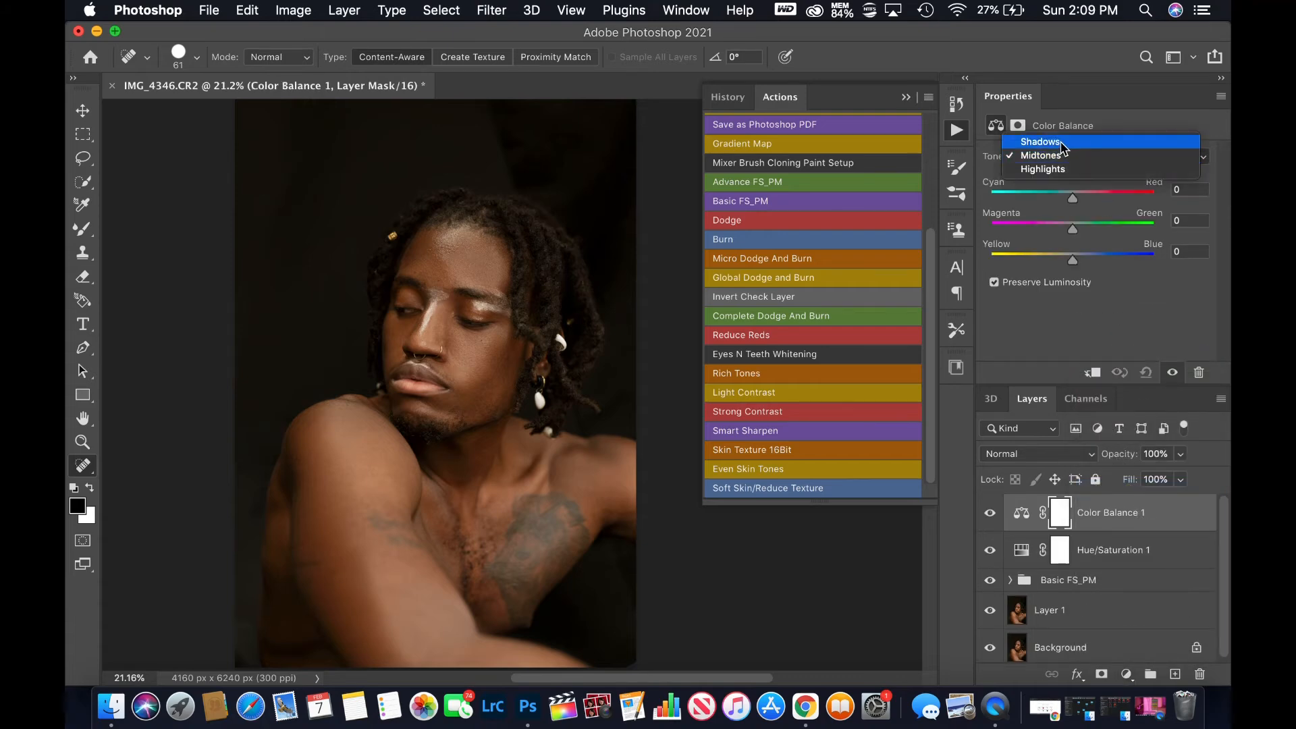
{"action": "left_click", "coordinate": [1062, 143]}
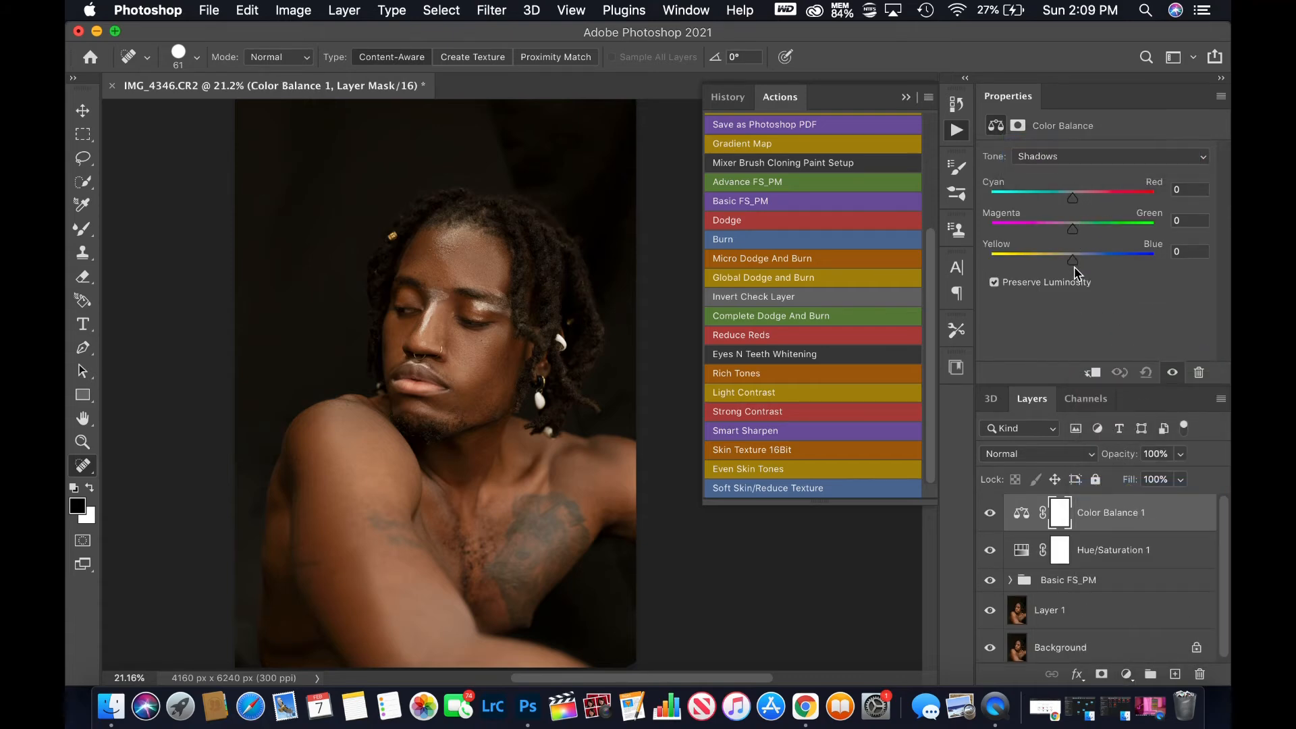
{"action": "left_click_drag", "start_coordinate": [1074, 263], "coordinate": [1069, 263]}
- Set the Color Balance Yellow–Blue values to +2 for the Midtones and -2 for the Highlights
{"action": "left_click", "coordinate": [1070, 157]}
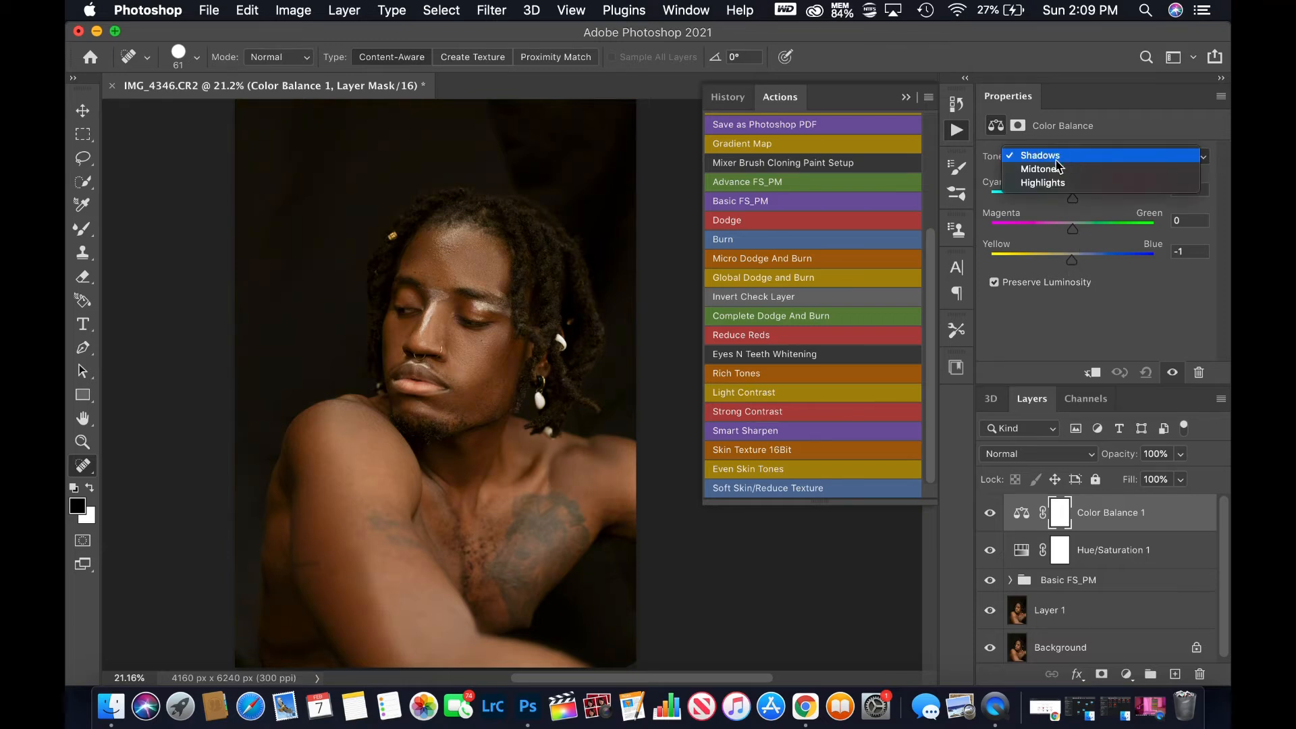
{"action": "left_click", "coordinate": [1065, 171]}
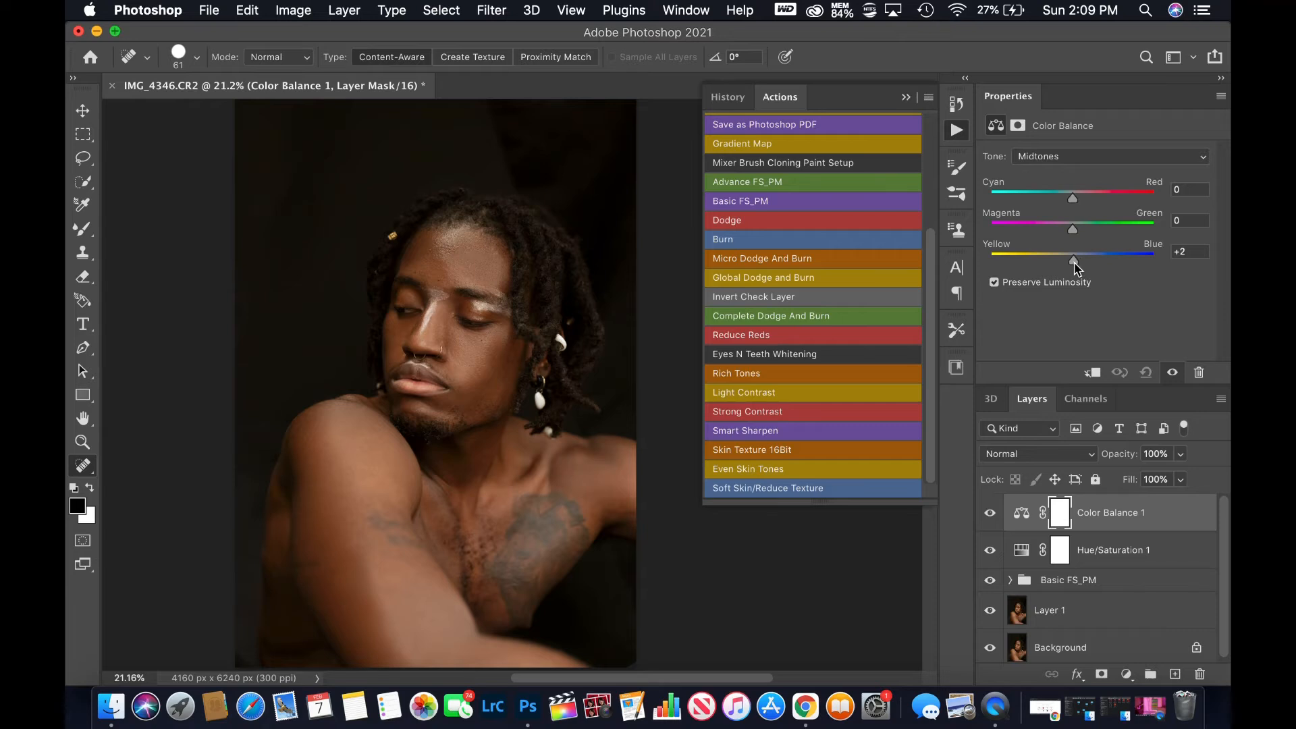
{"action": "left_click", "coordinate": [1080, 157]}
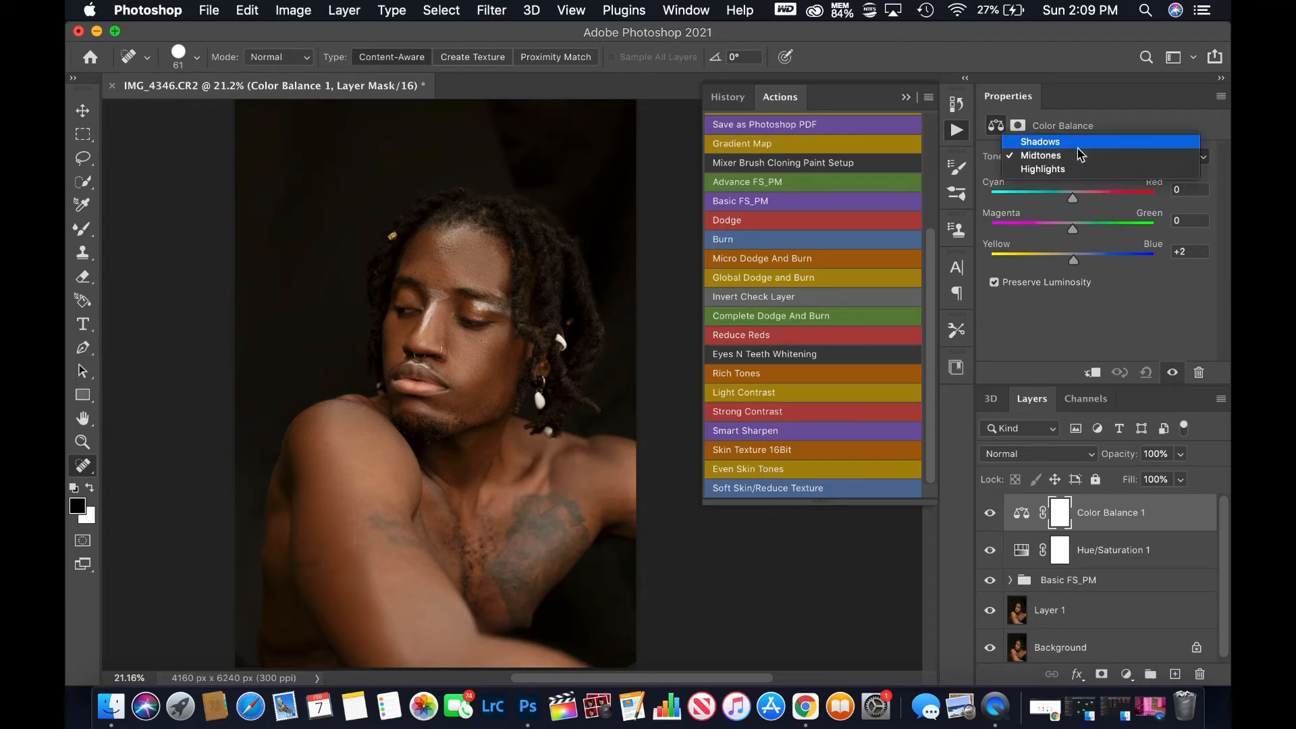
{"action": "left_click", "coordinate": [1064, 196]}
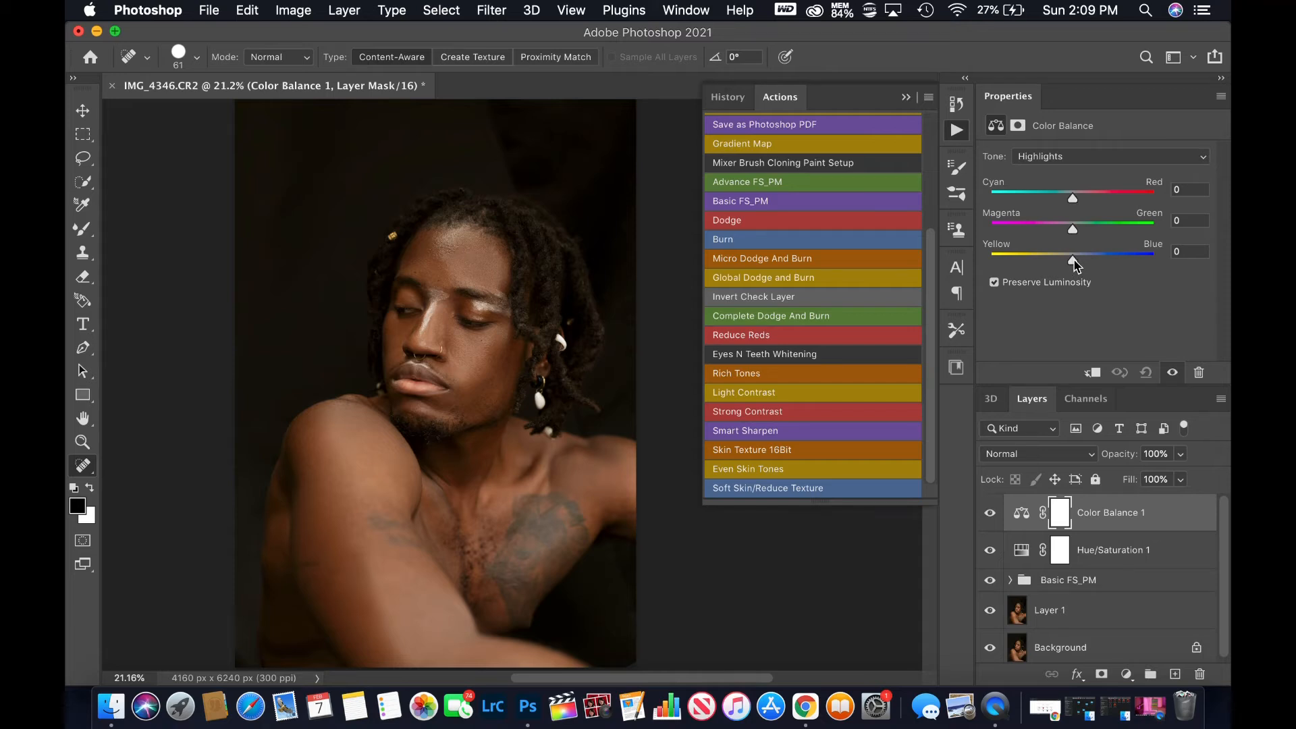
{"action": "left_click_drag", "start_coordinate": [1073, 260], "coordinate": [1071, 259]}
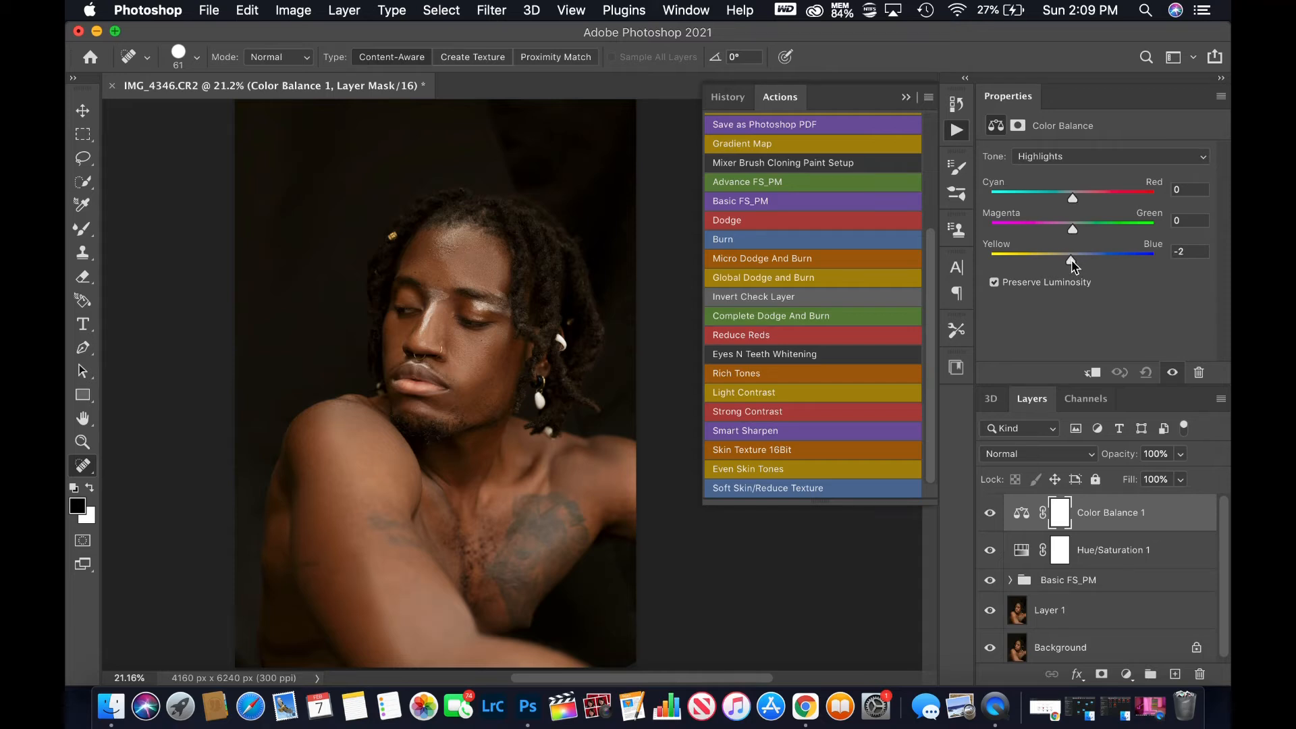
- Hide and show the Color Balance 1 layer repeatedly to compare the portrait with and without the colour shift
{"action": "left_click", "coordinate": [990, 514]}
{"action": "left_click", "coordinate": [990, 514]}
{"action": "left_click", "coordinate": [990, 516]}
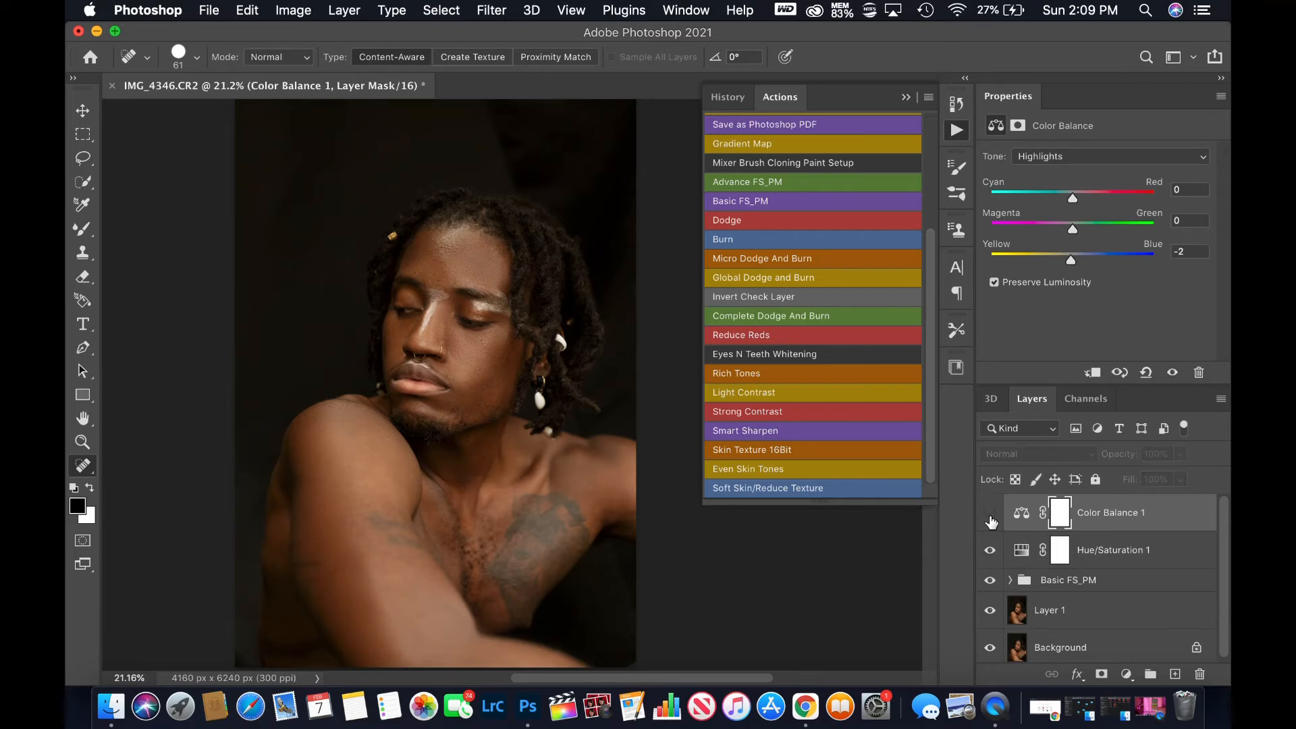
{"action": "left_click", "coordinate": [990, 517]}
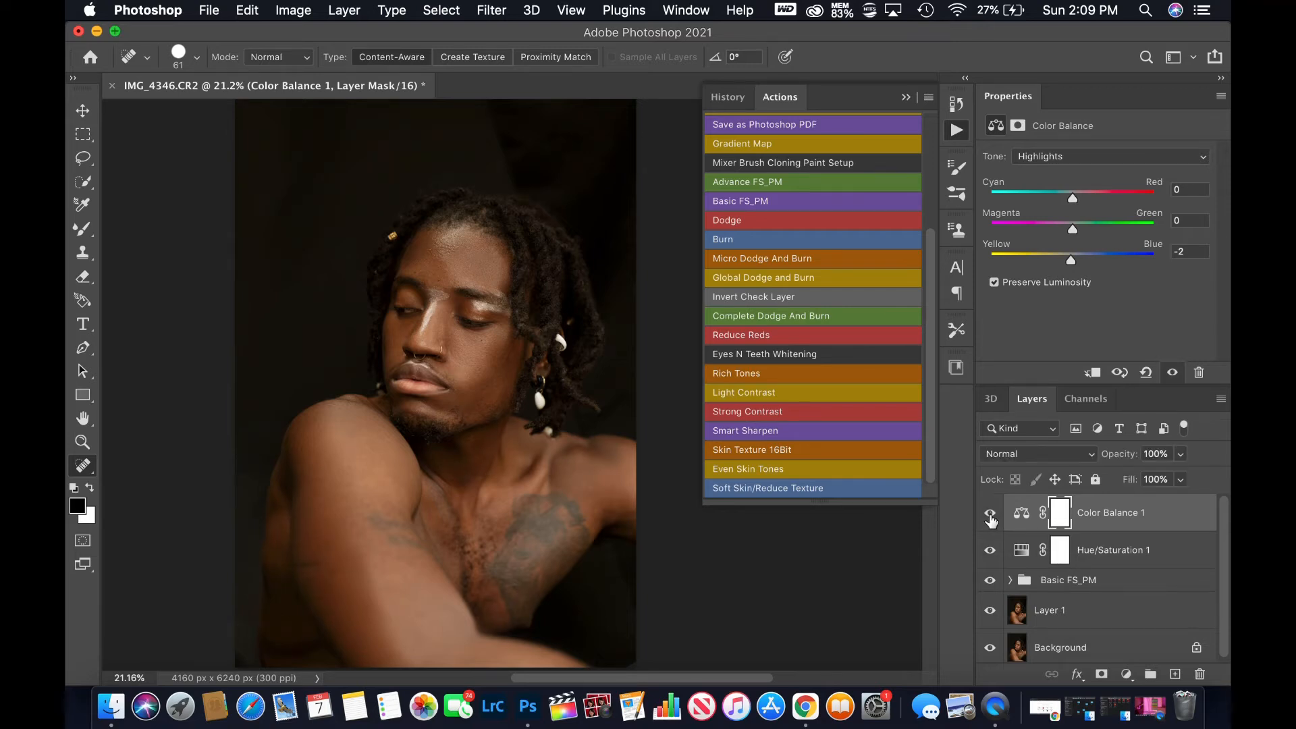
{"action": "left_click", "coordinate": [990, 517]}
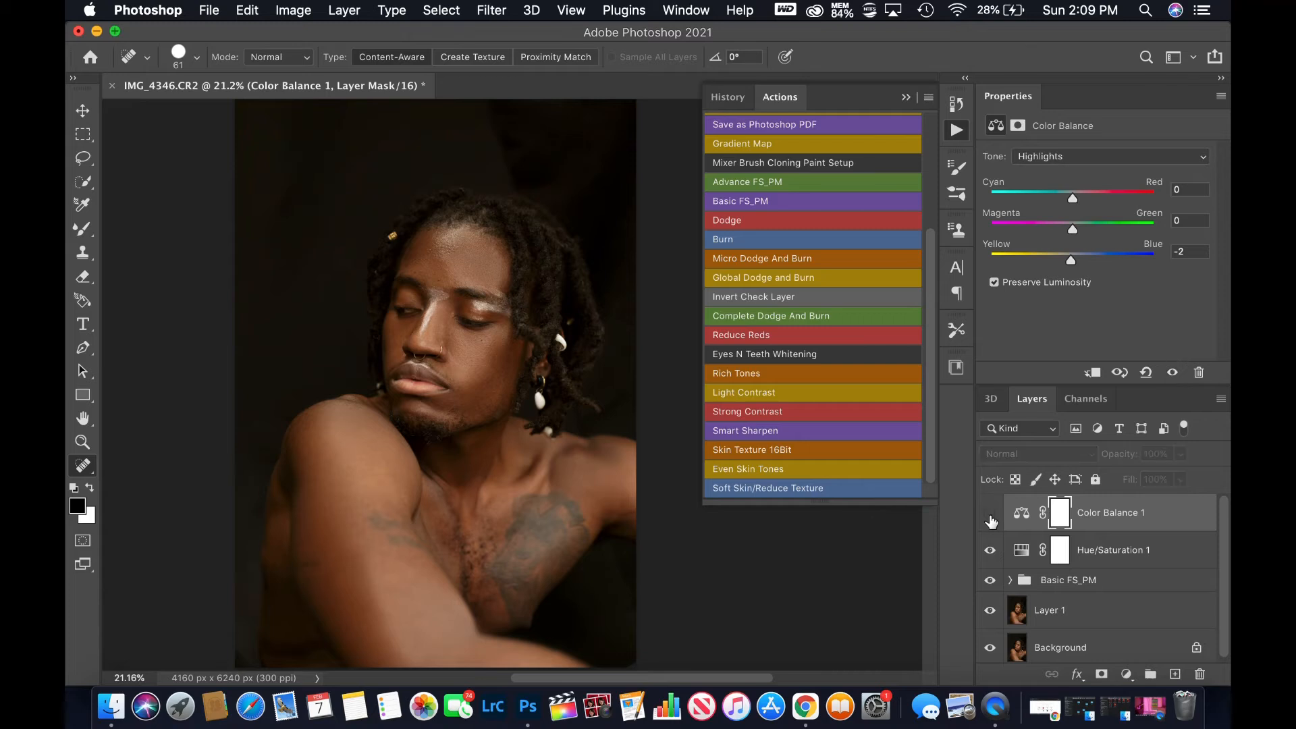
{"action": "left_click", "coordinate": [991, 517]}
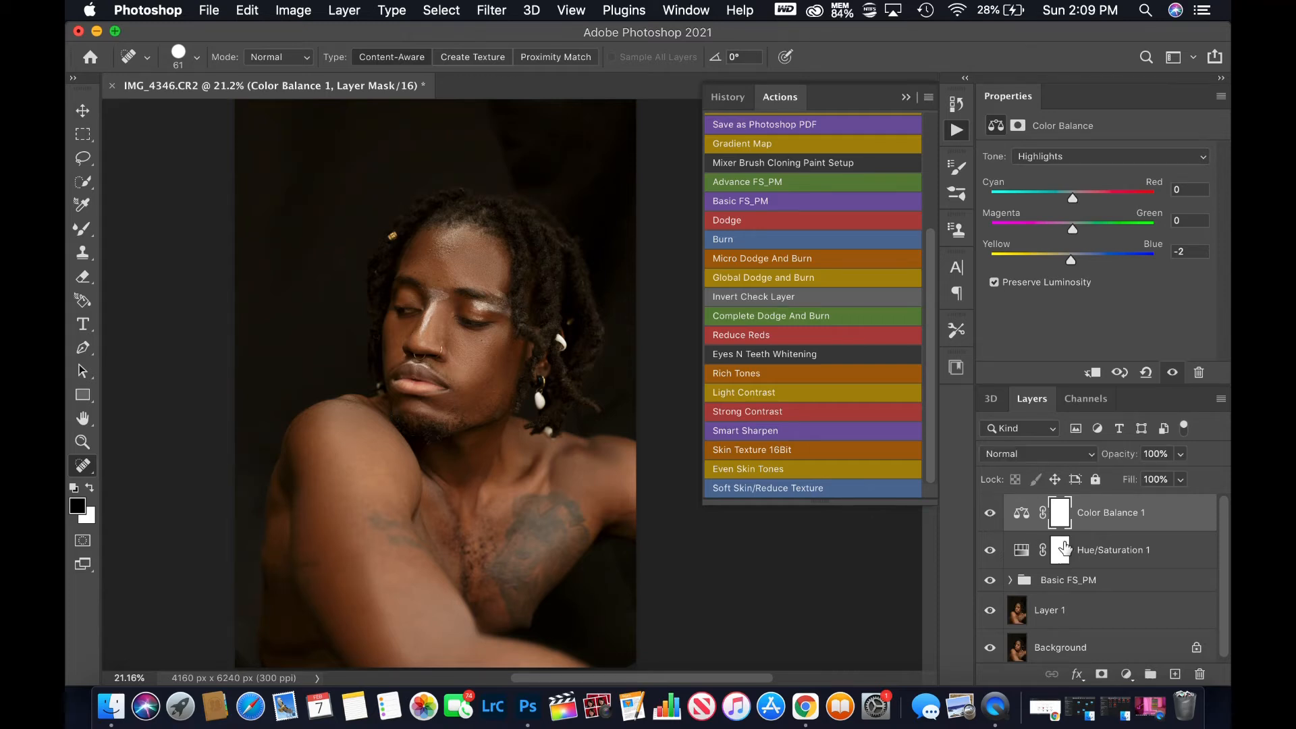
- Set the Master saturation to +1 in the Hue/Saturation 1 adjustment layer
{"action": "left_click", "coordinate": [1104, 555]}
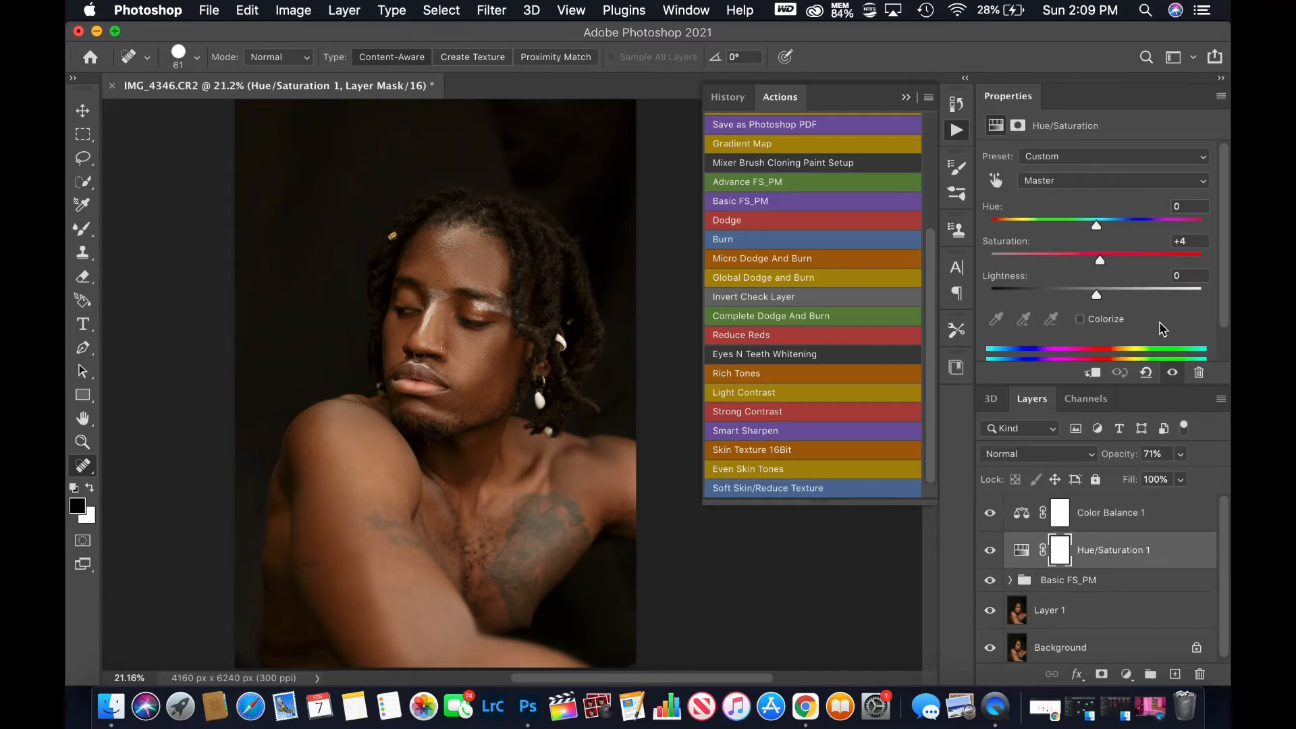
{"action": "left_click", "coordinate": [1187, 241]}
{"action": "type", "text": "1"}
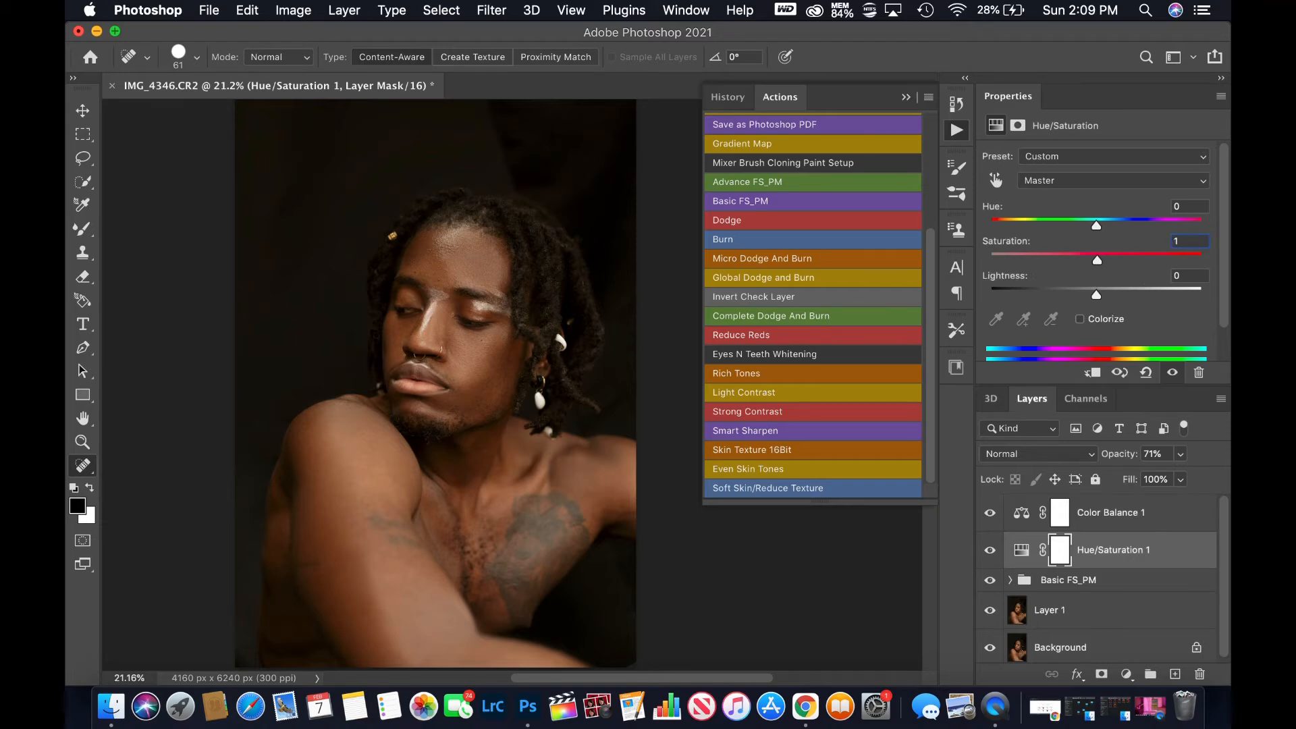
{"action": "key", "text": "Return"}
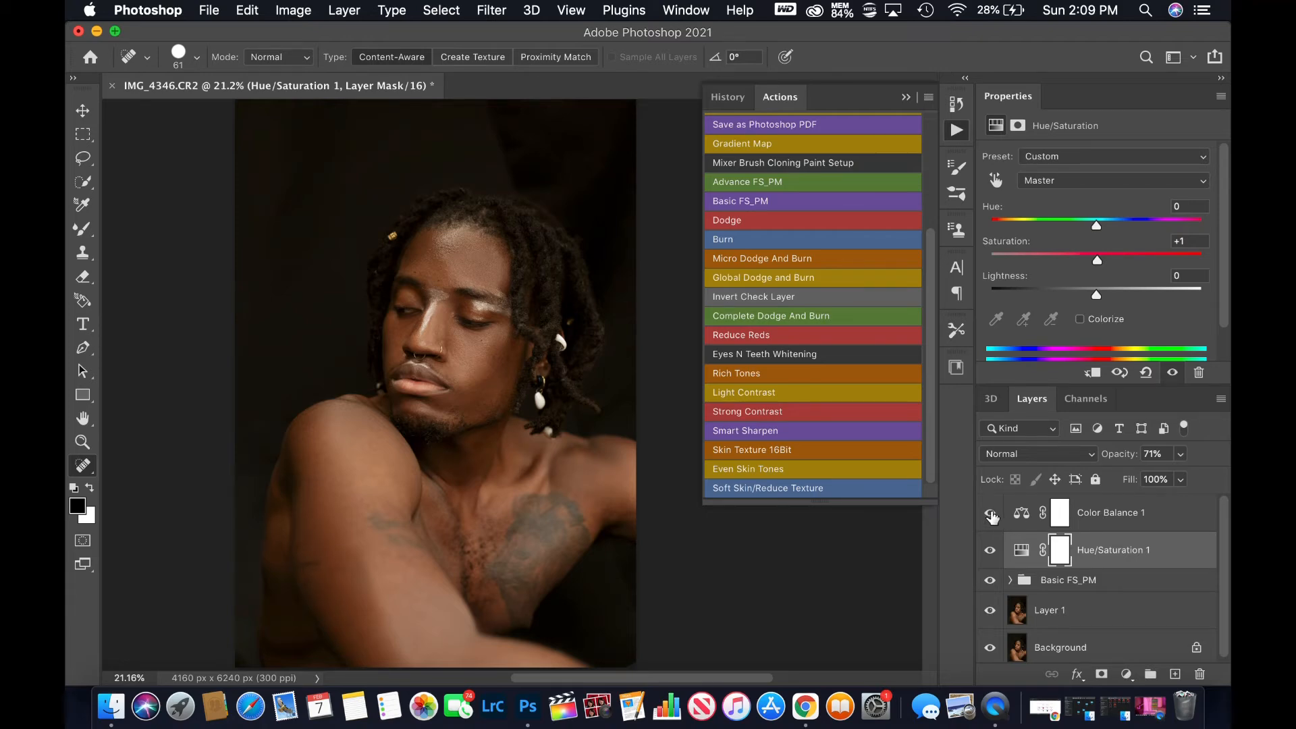
- Add a Levels adjustment layer above Color Balance 1 with input black 1 and white 249, comparing the portrait with it hidden and shown
{"action": "left_click", "coordinate": [1137, 524]}
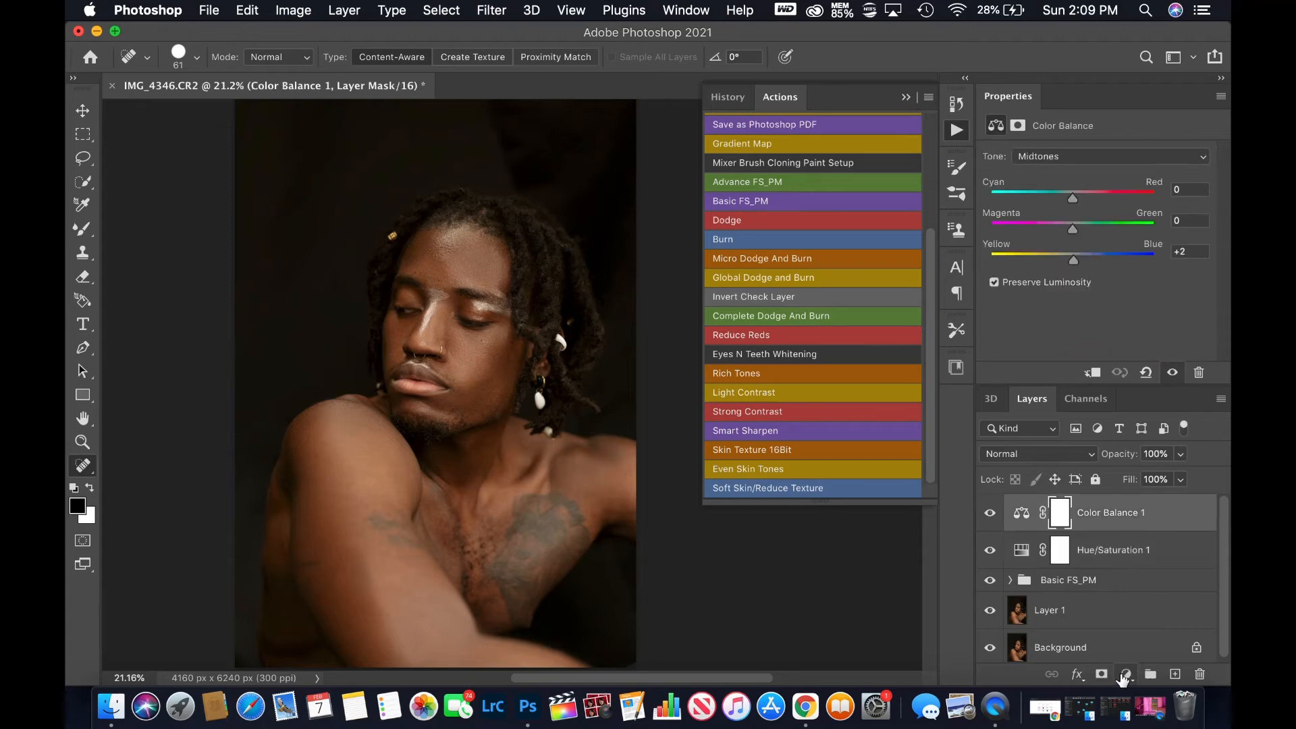
{"action": "left_click", "coordinate": [1125, 675]}
{"action": "left_click", "coordinate": [1117, 403]}
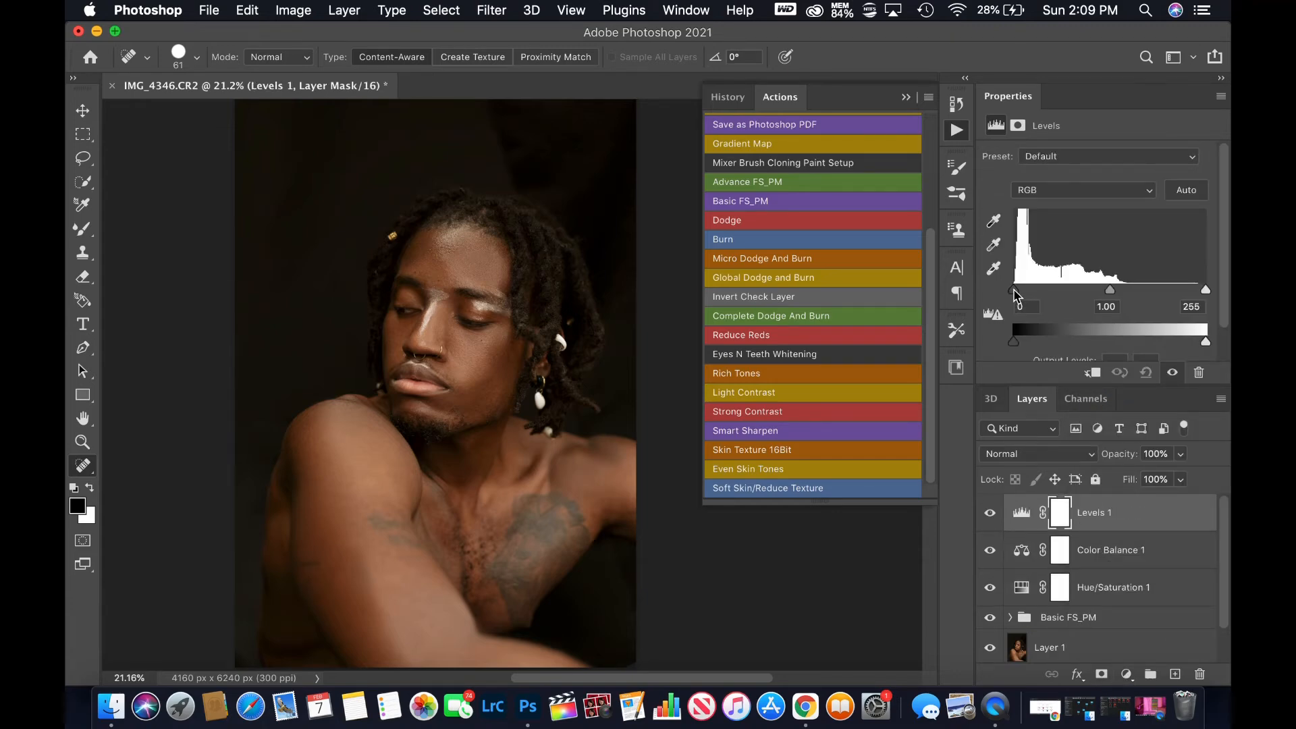
{"action": "mouse_move", "coordinate": [1015, 293]}
{"action": "left_mouse_down"}
{"action": "mouse_move", "coordinate": [1032, 299]}
{"action": "mouse_move", "coordinate": [1016, 302]}
{"action": "left_mouse_up"}
{"action": "left_click", "coordinate": [1030, 310]}
{"action": "type", "text": "2"}
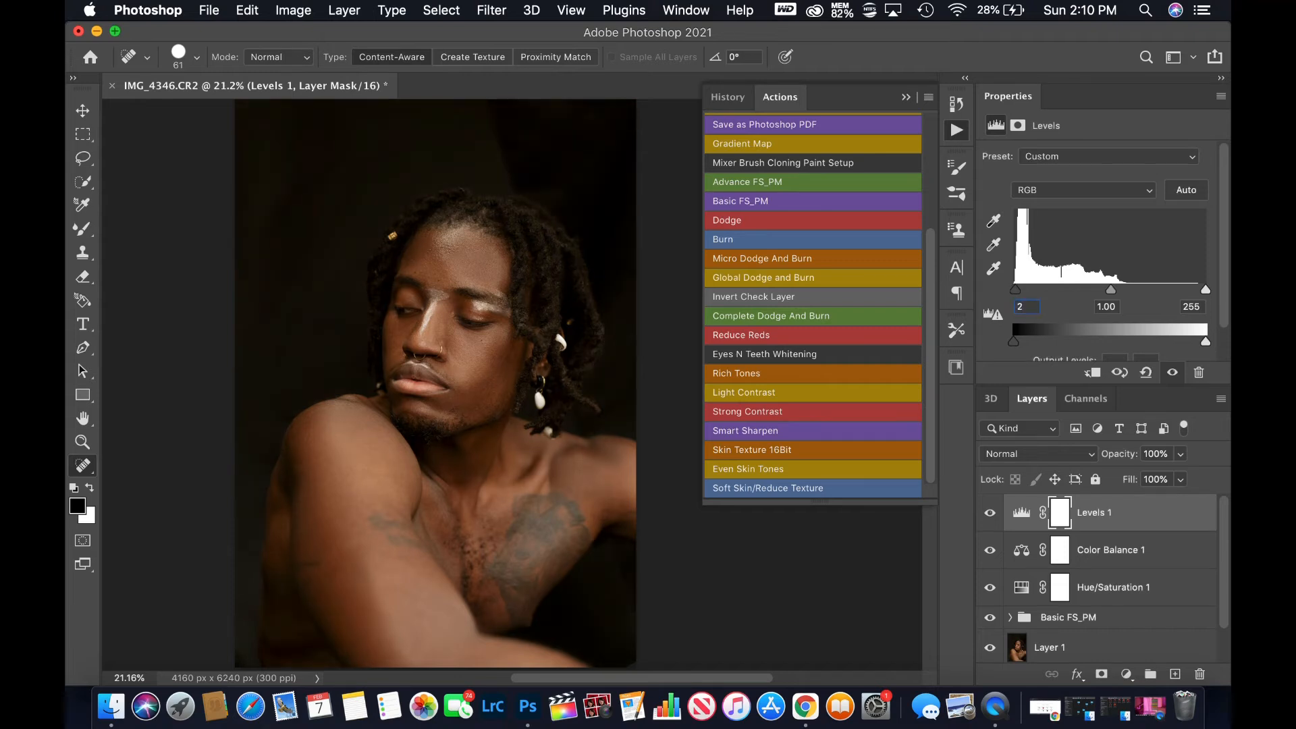
{"action": "left_click_drag", "start_coordinate": [1206, 290], "coordinate": [1202, 296]}
{"action": "type", "text": "1"}
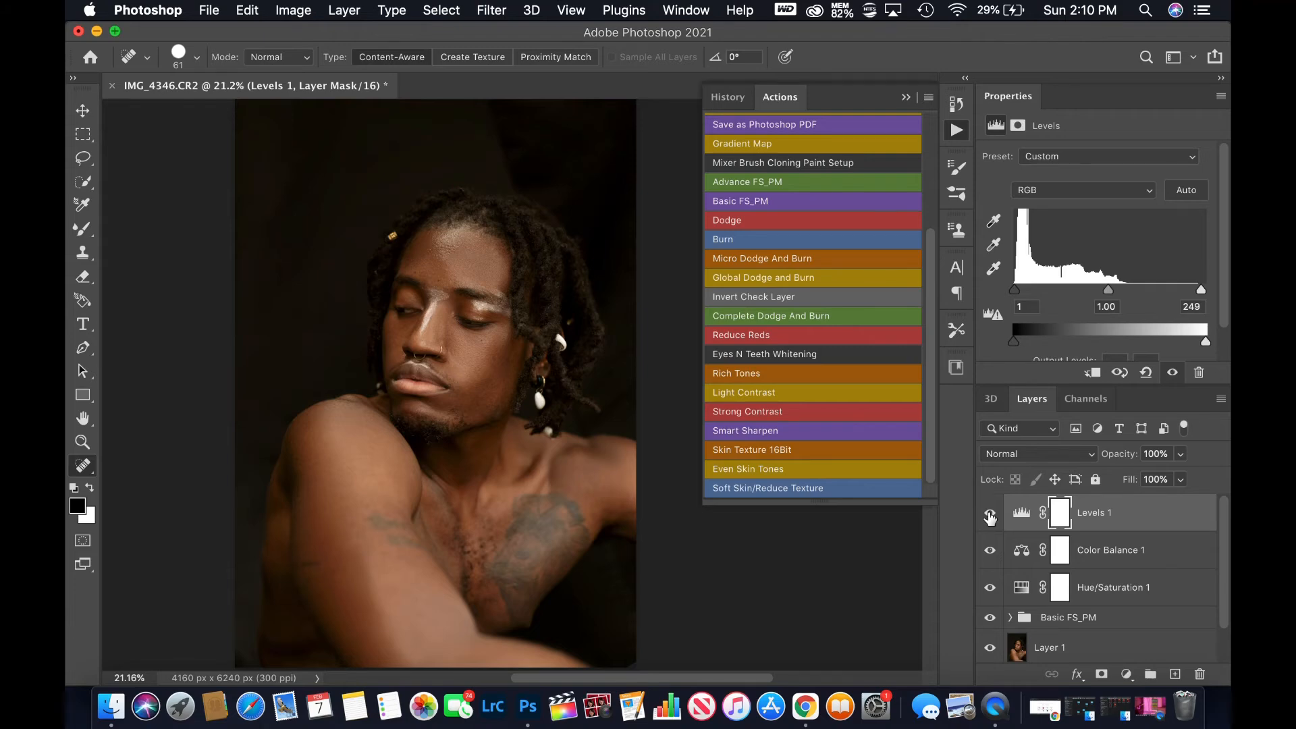
{"action": "left_click", "coordinate": [990, 514]}
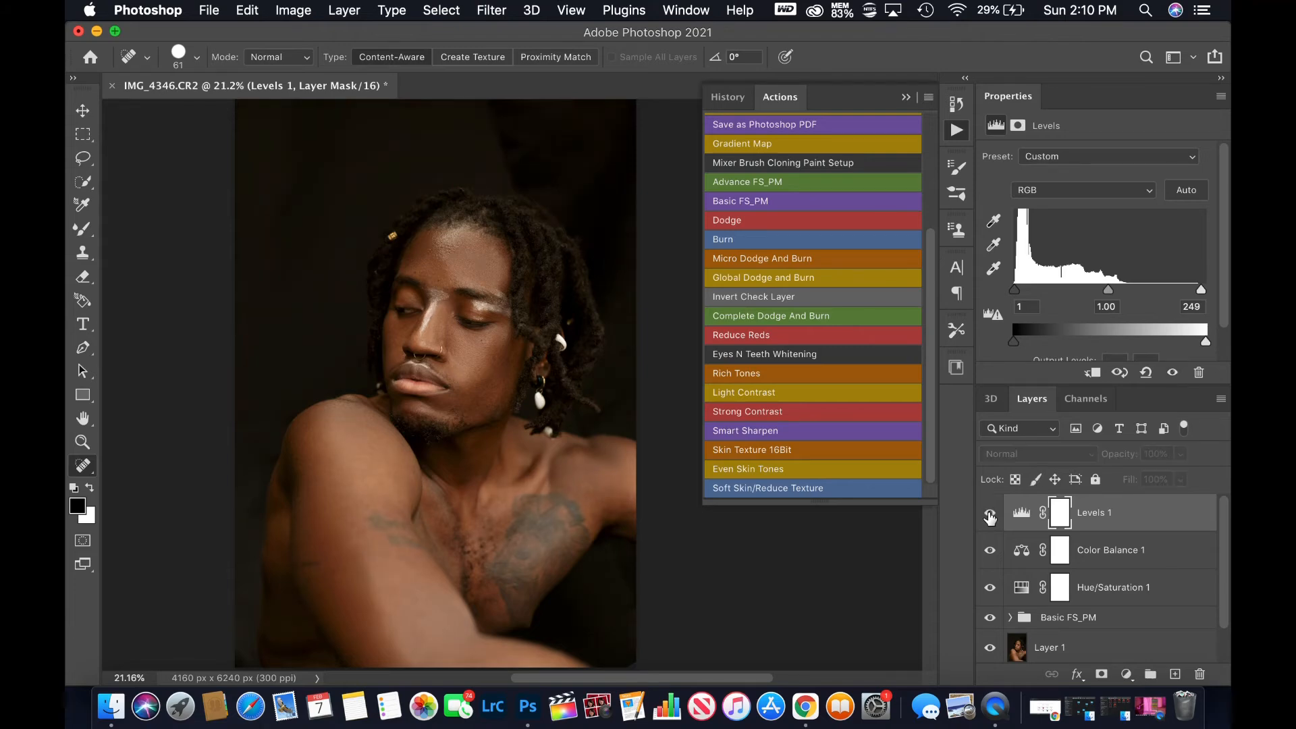
{"action": "left_click", "coordinate": [990, 516]}
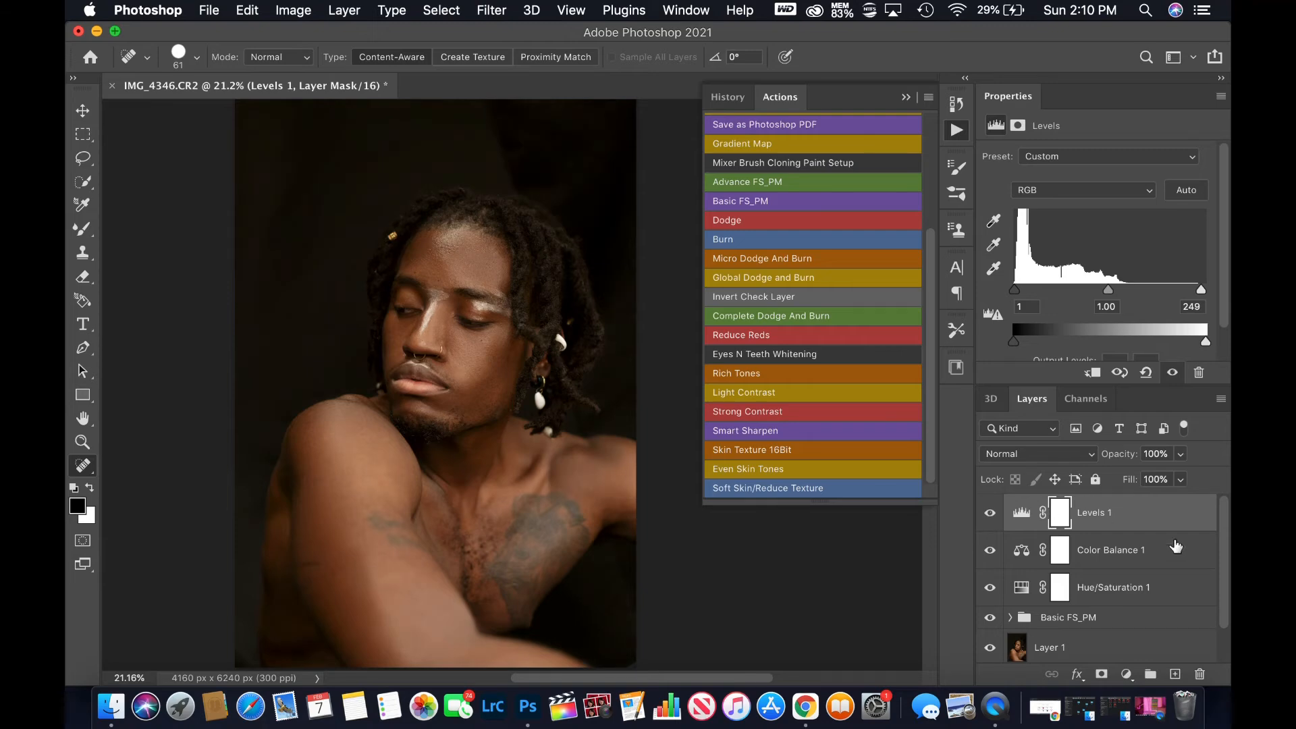
- Group the Levels, Color Balance and Hue/Saturation adjustment layers and name the group SC
{"action": "left_click", "coordinate": [1126, 597], "text": "shift"}
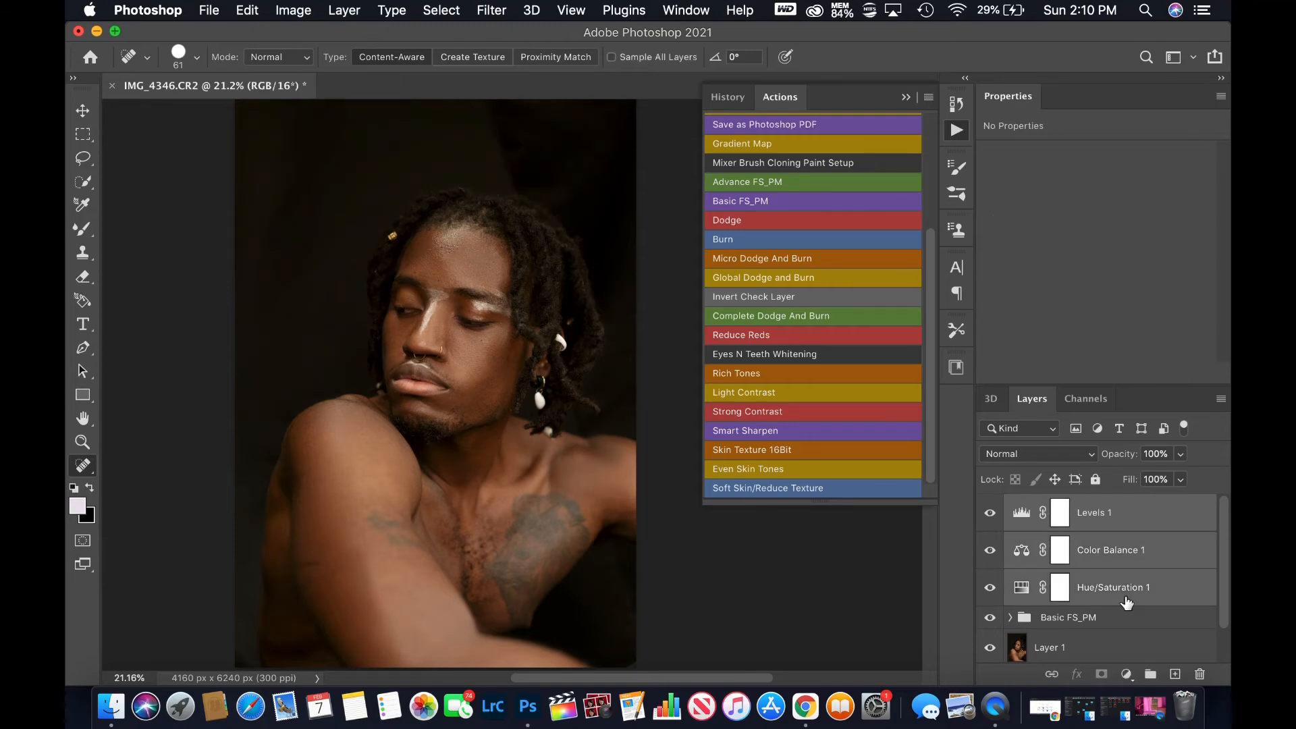
{"action": "key", "text": "super+g"}
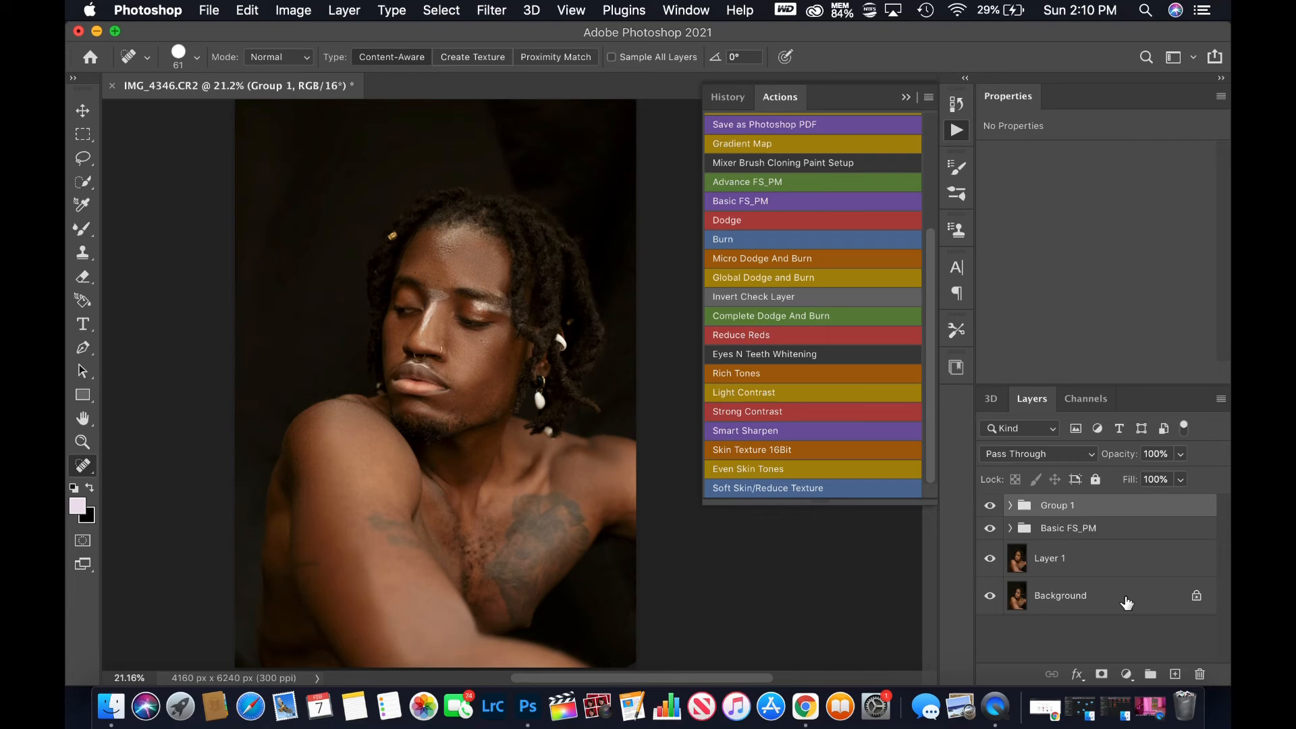
{"action": "double_click", "coordinate": [1057, 506]}
{"action": "type", "text": "SC"}
{"action": "key", "text": "Return"}
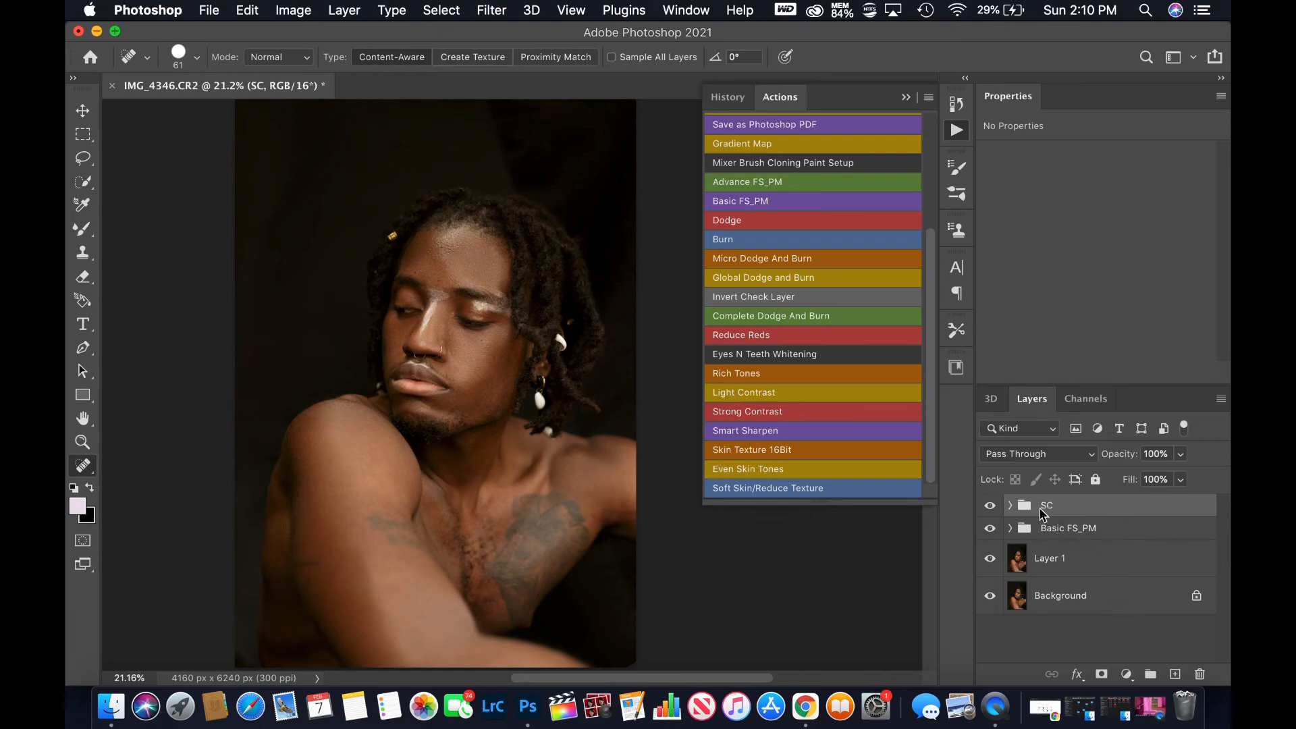
- Hide and show the SC group to compare the portrait with and without all the colour adjustments
{"action": "left_click", "coordinate": [990, 505]}
{"action": "left_click", "coordinate": [992, 506]}
{"action": "left_click", "coordinate": [991, 506]}
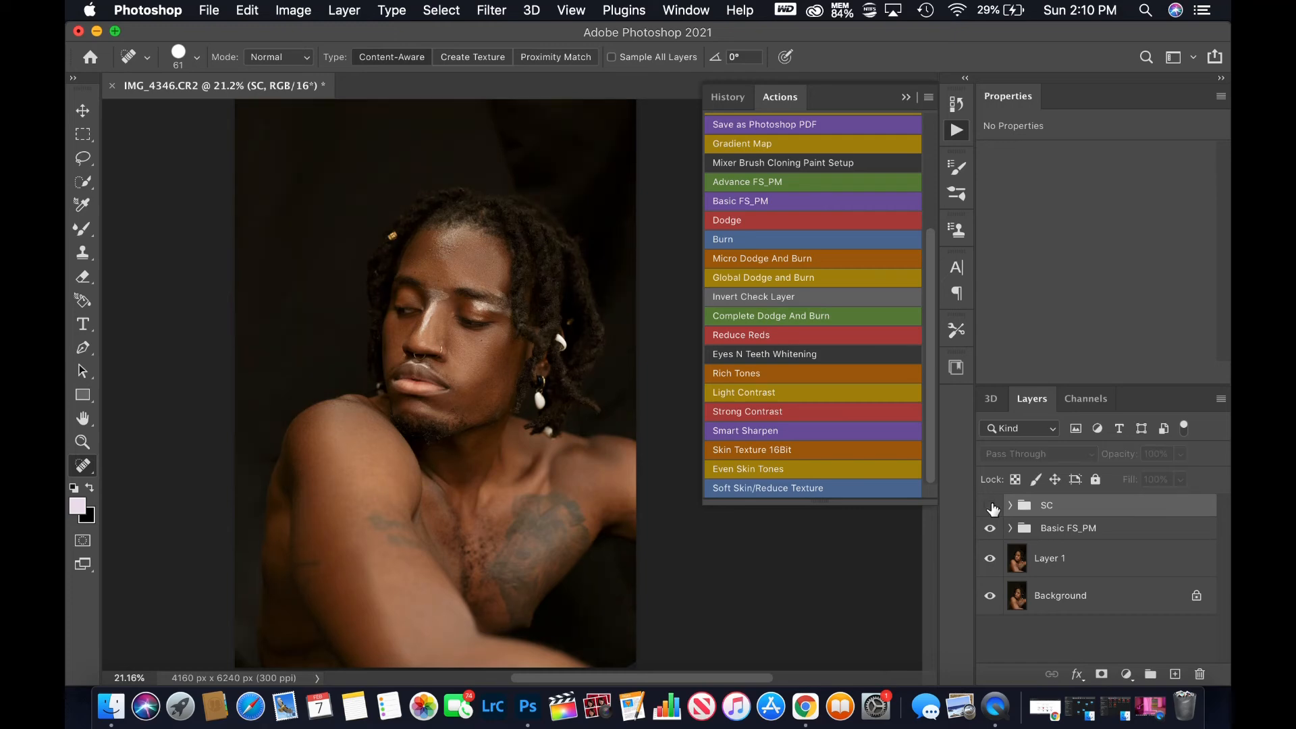
{"action": "left_click", "coordinate": [991, 506]}
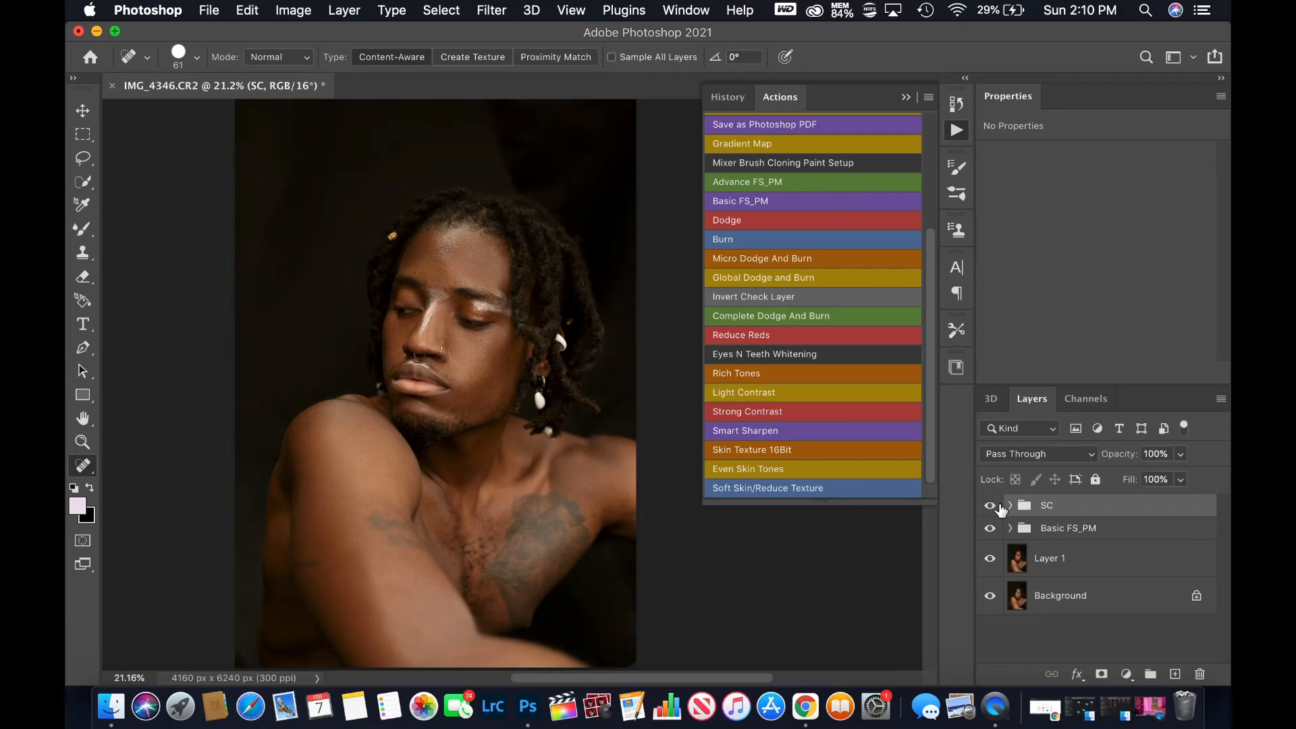
- Set the Reds saturation to -4 in the Hue/Saturation 1 layer inside the SC group, and collapse the group
{"action": "left_click", "coordinate": [1019, 507]}
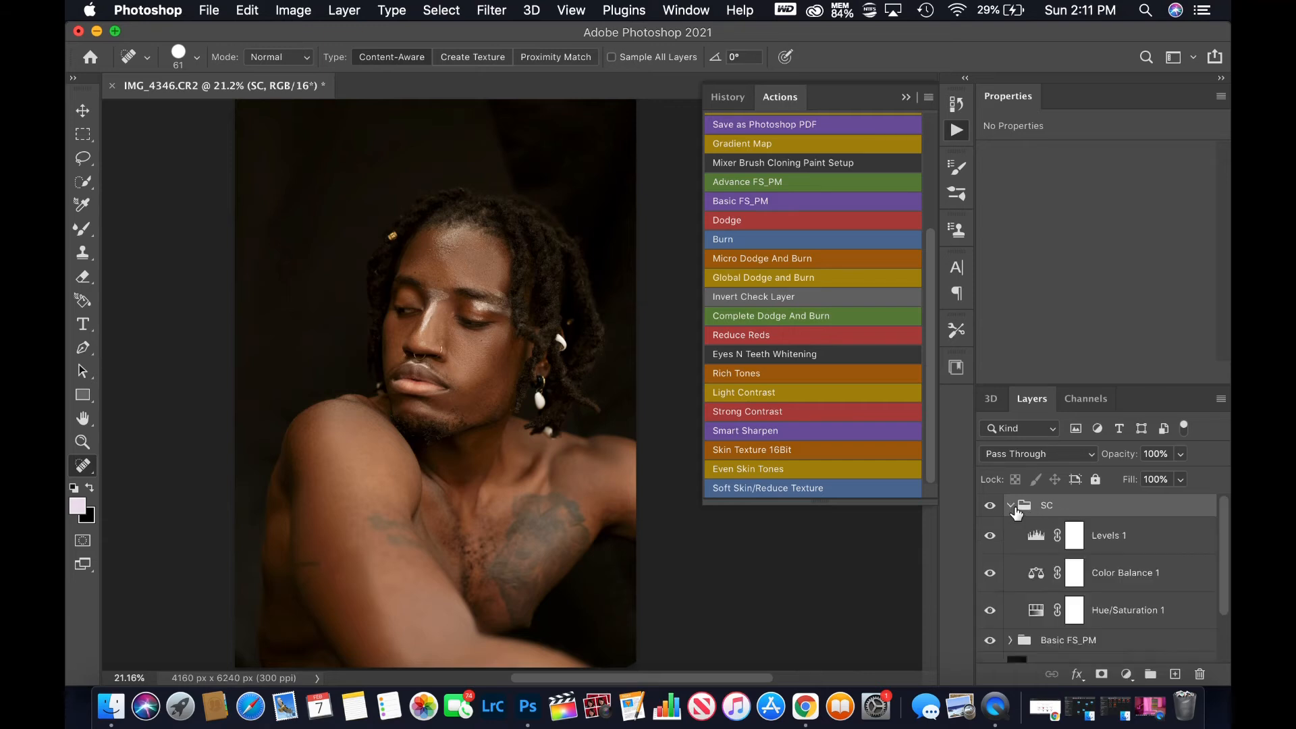
{"action": "left_click", "coordinate": [1114, 538]}
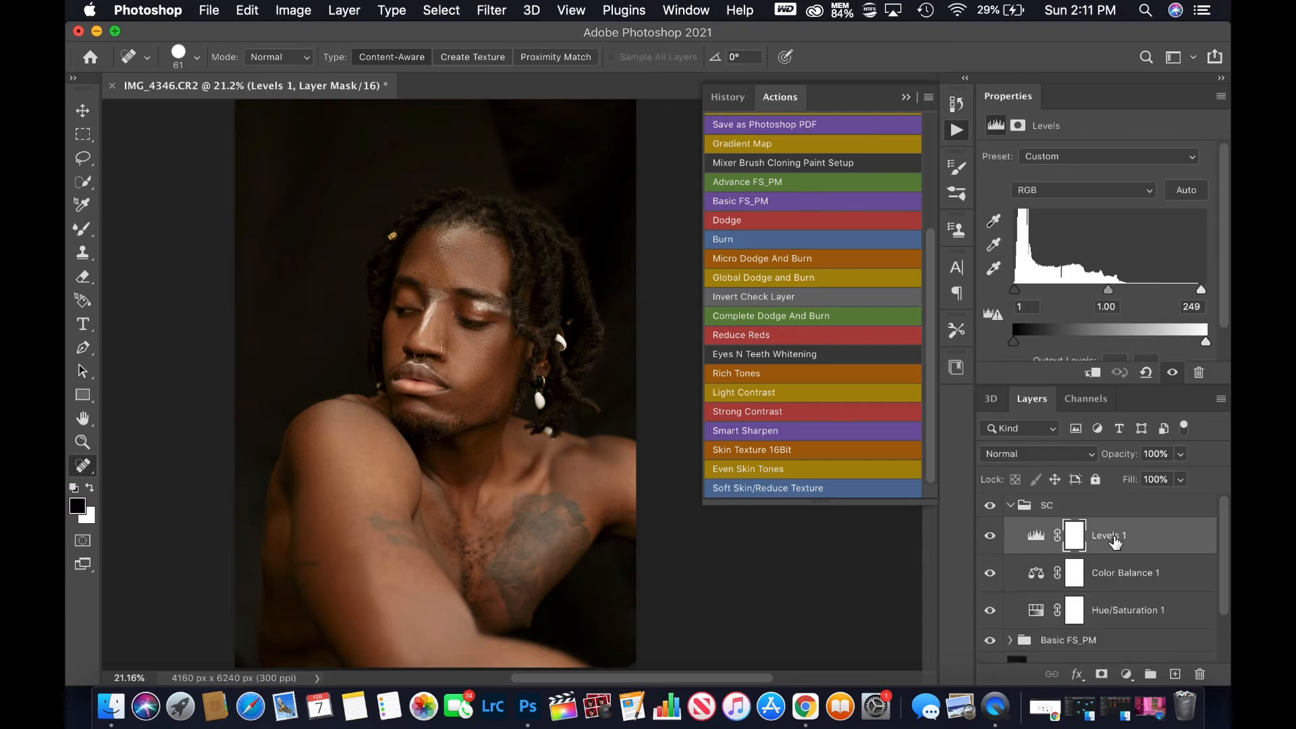
{"action": "left_click", "coordinate": [1119, 607]}
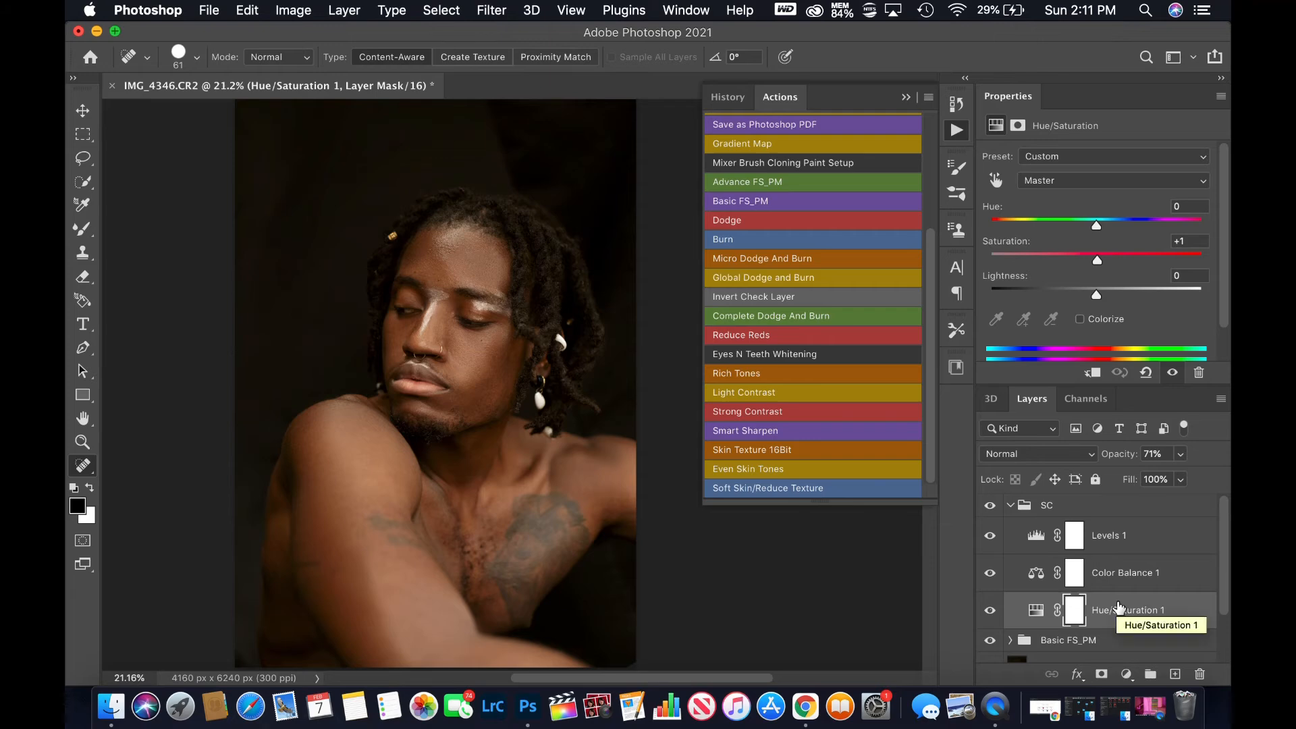
{"action": "left_click", "coordinate": [1063, 180]}
{"action": "left_click", "coordinate": [1057, 194]}
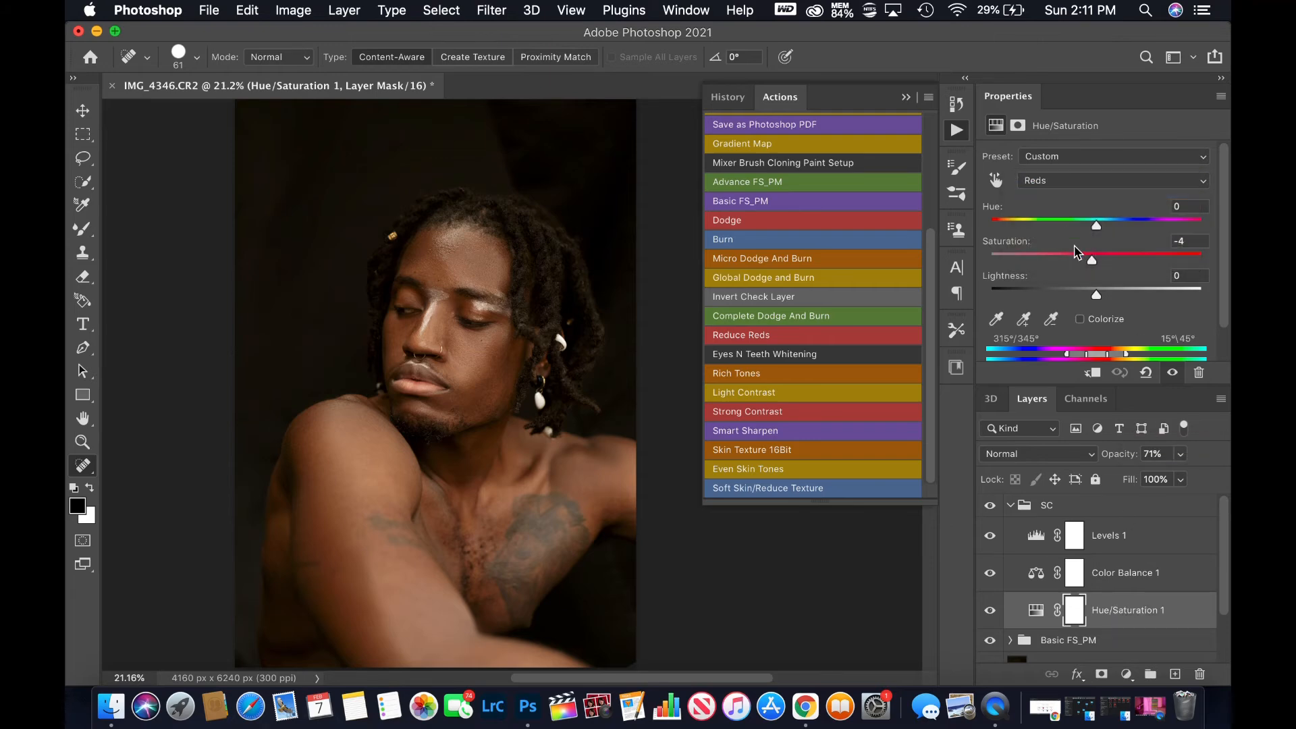
{"action": "left_click_drag", "start_coordinate": [1096, 257], "coordinate": [1091, 266]}
{"action": "left_click", "coordinate": [1010, 507]}
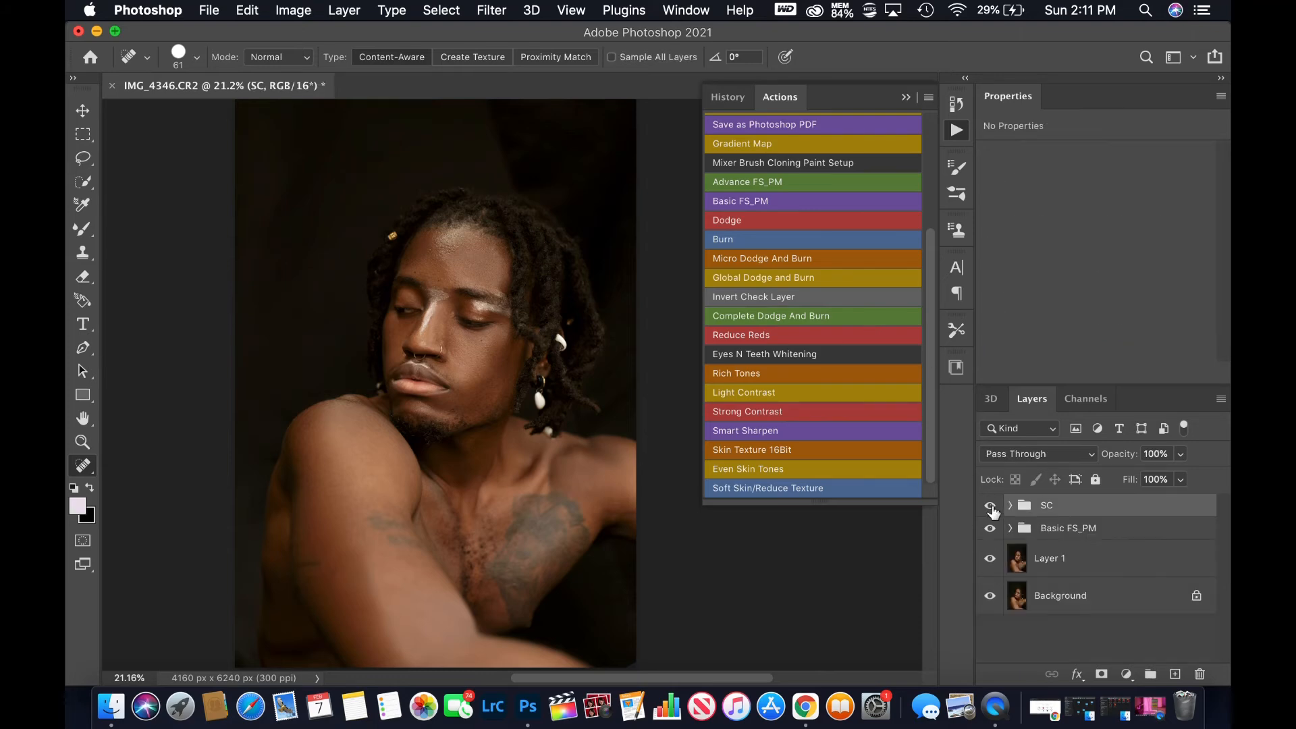
- Toggle the SC group's visibility to check the skin colour after the Reds saturation change
{"action": "left_click", "coordinate": [990, 506]}
{"action": "left_click", "coordinate": [990, 508]}
{"action": "left_click", "coordinate": [991, 508]}
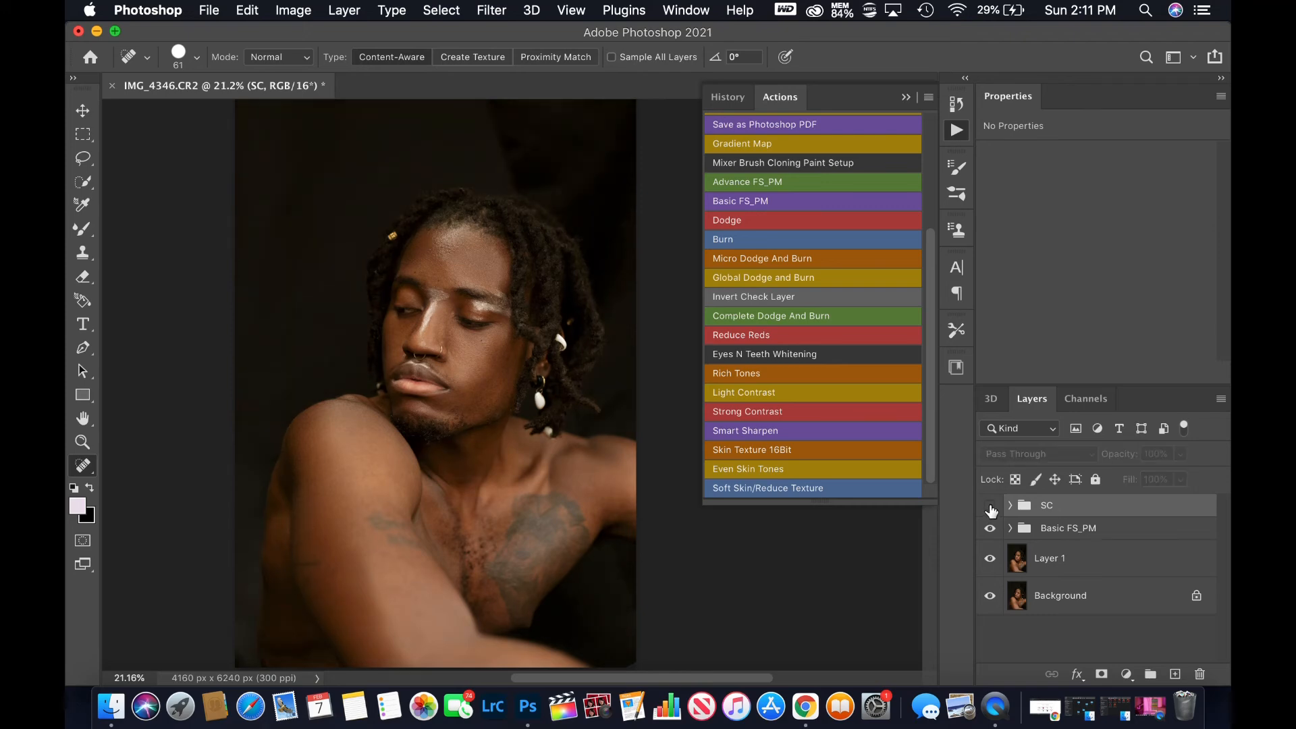
{"action": "left_click", "coordinate": [990, 507]}
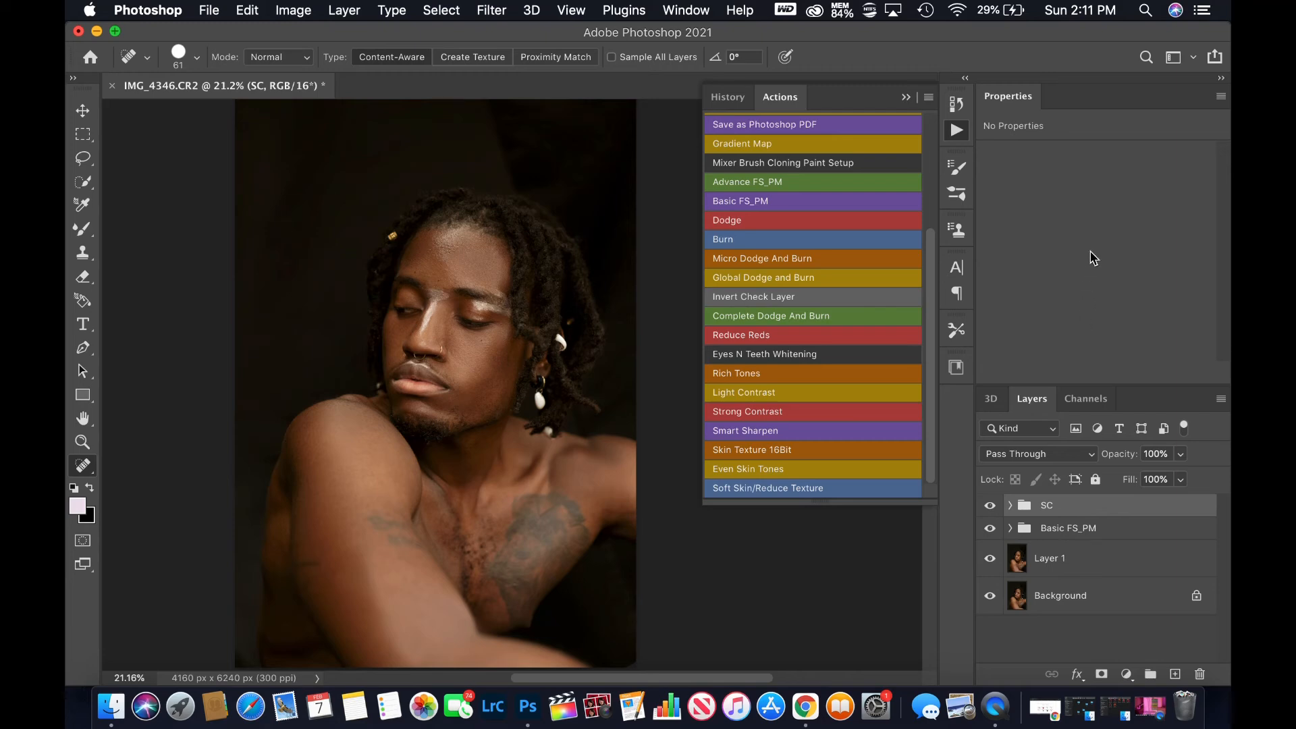
- Fine-tune the Shadows Yellow–Blue balance of the Color Balance 1 layer inside the SC group
{"action": "left_click", "coordinate": [1011, 506]}
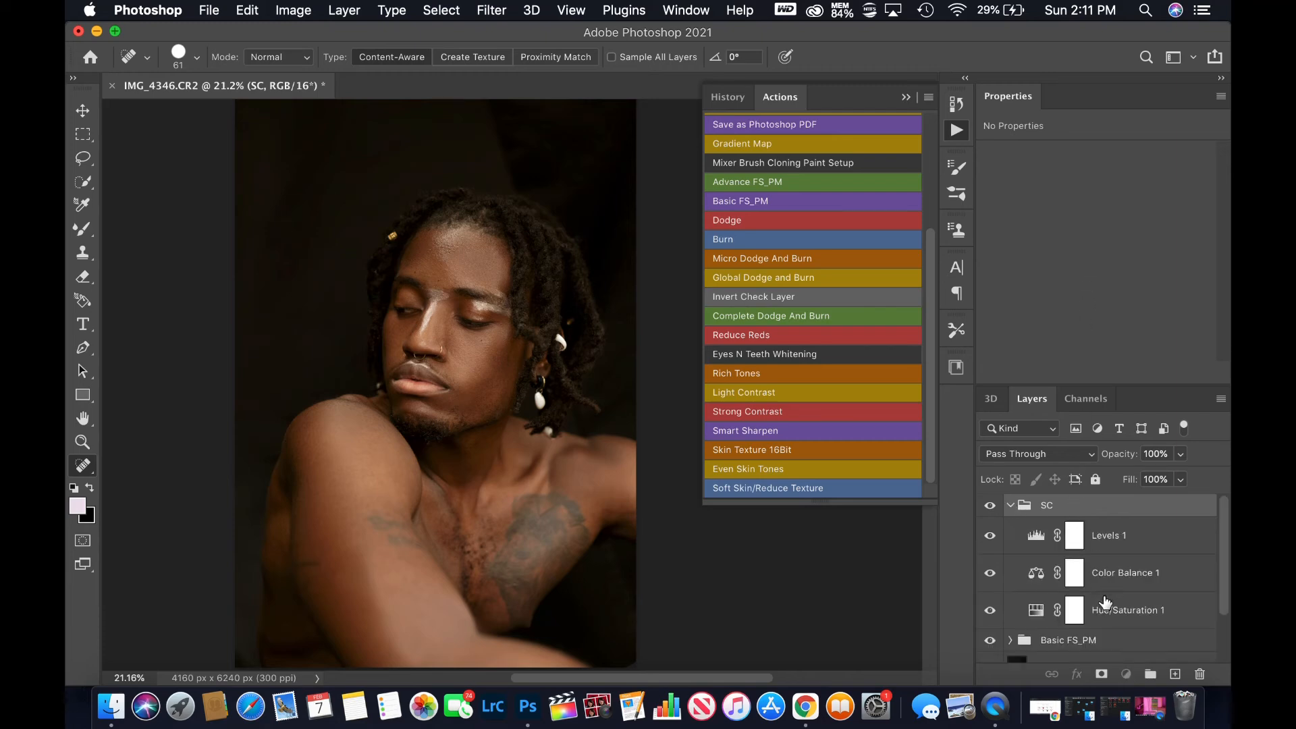
{"action": "left_click", "coordinate": [1105, 587]}
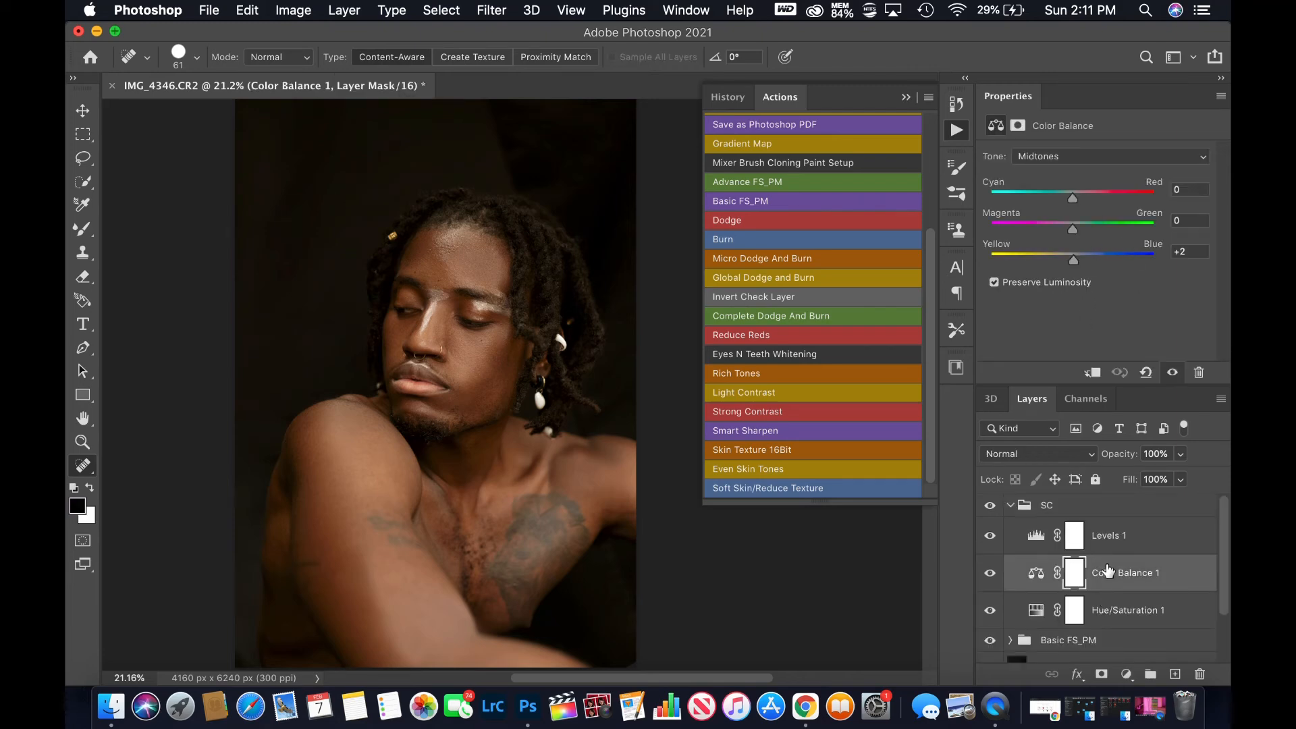
{"action": "left_click", "coordinate": [1073, 157]}
{"action": "left_click", "coordinate": [1073, 142]}
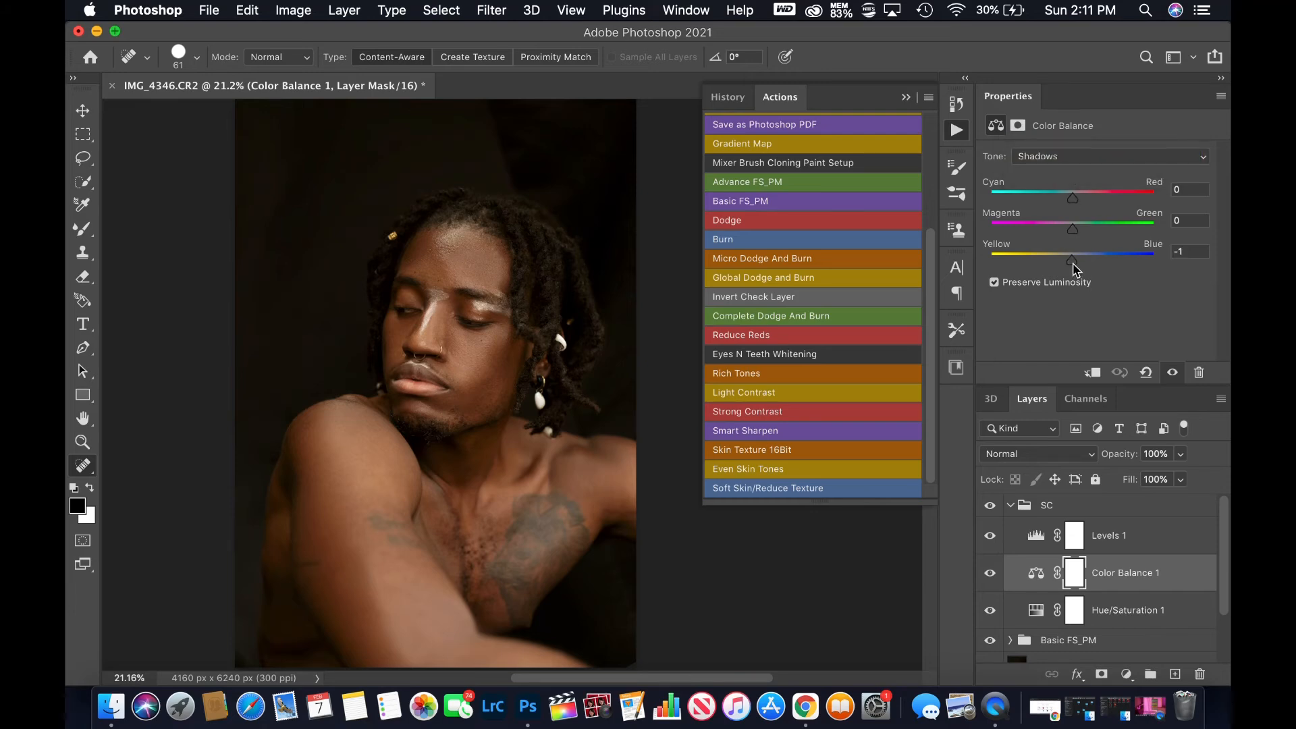
{"action": "left_click_drag", "start_coordinate": [1070, 265], "coordinate": [1071, 265]}
- Set the Midtones Yellow–Blue value of the Color Balance 1 layer to +1
{"action": "left_click", "coordinate": [1060, 160]}
{"action": "left_click", "coordinate": [1057, 174]}
{"action": "left_click", "coordinate": [1201, 252]}
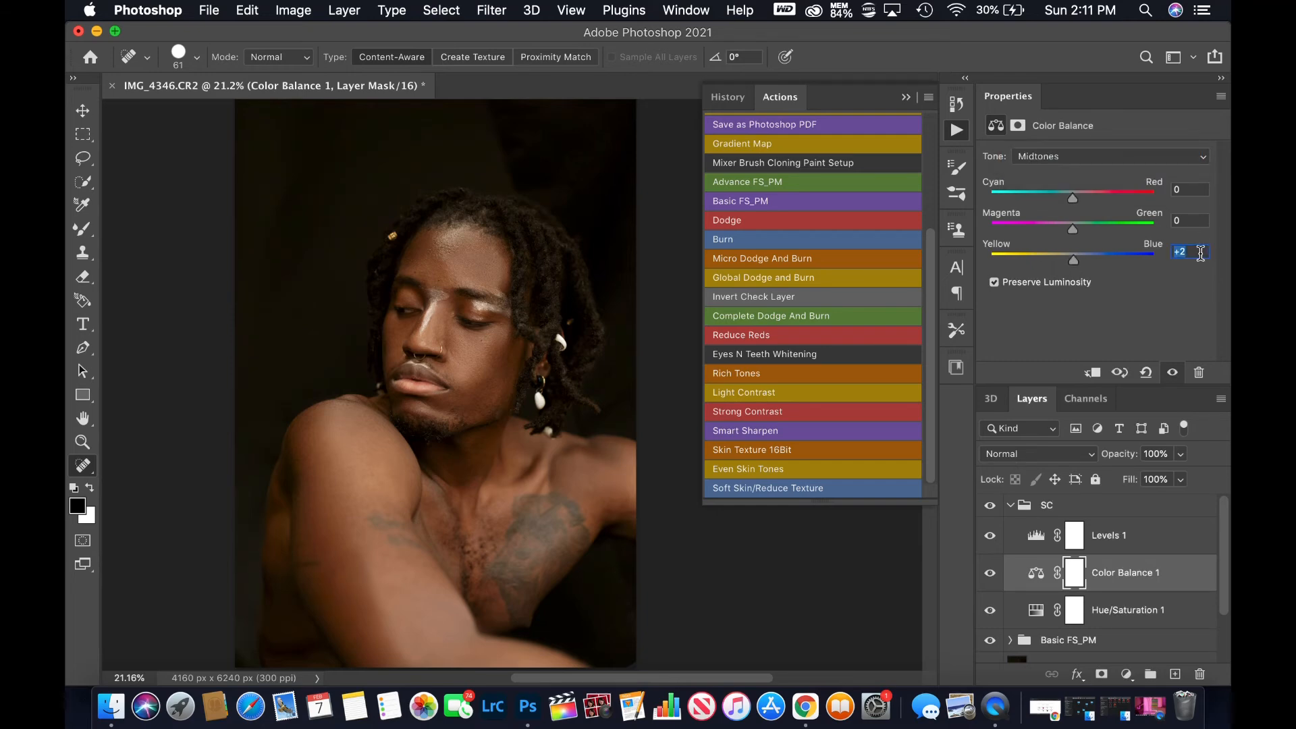
{"action": "type", "text": "1"}
{"action": "key", "text": "Return"}
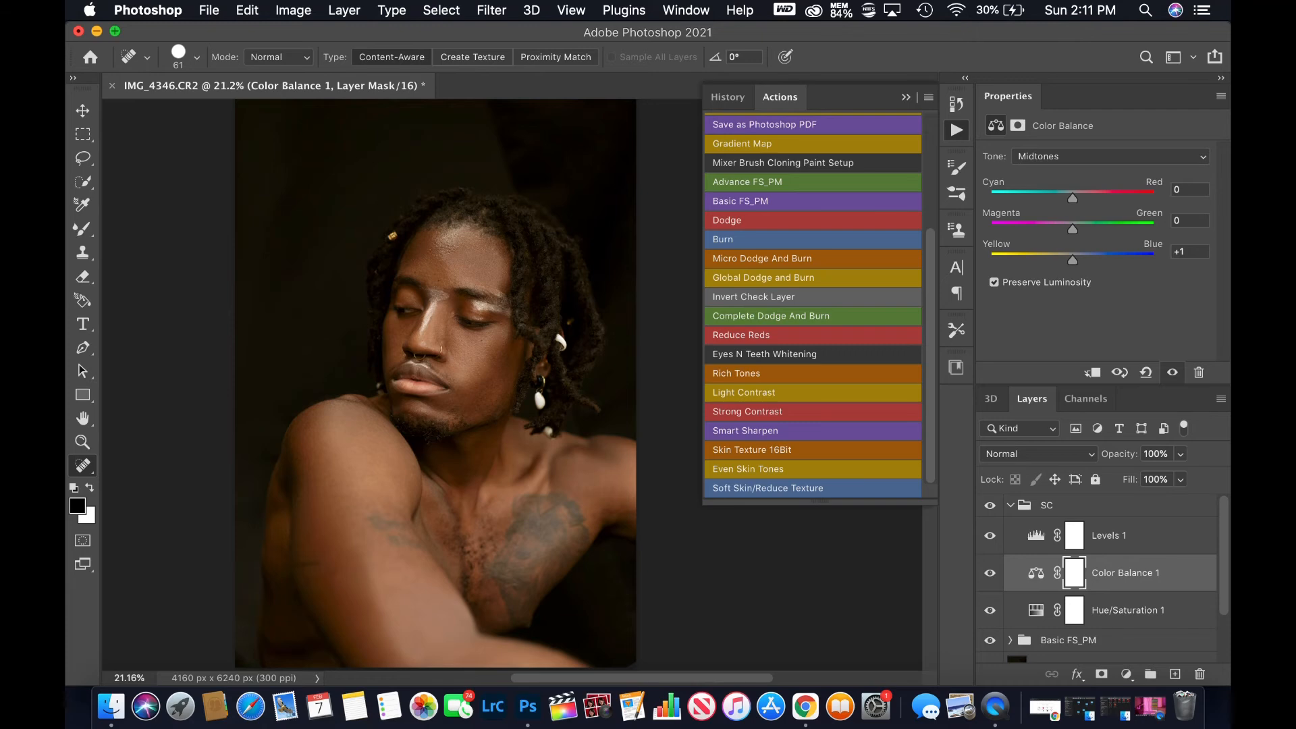
- Collapse the SC group and toggle its visibility to compare the portrait with and without the colour adjustments
{"action": "left_click", "coordinate": [1005, 508]}
{"action": "left_click", "coordinate": [990, 506]}
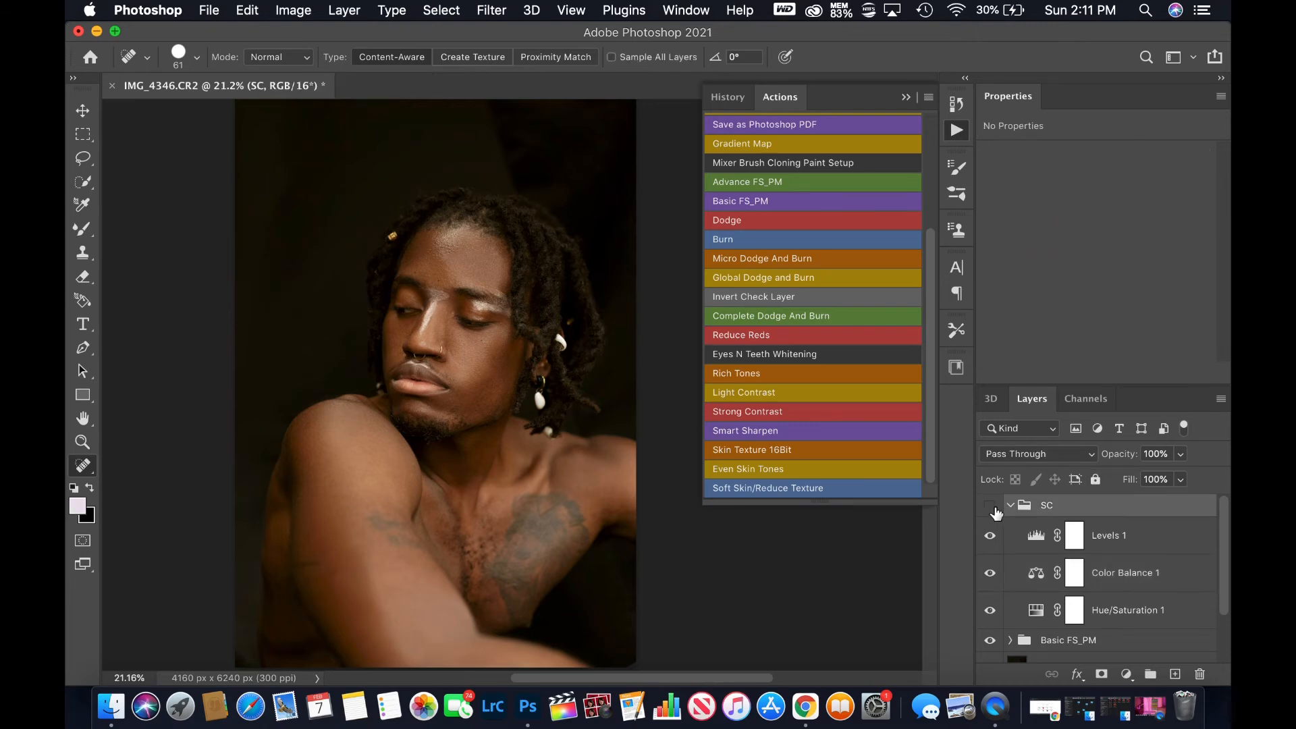
{"action": "left_click", "coordinate": [993, 509]}
{"action": "left_click", "coordinate": [1011, 506]}
{"action": "left_click", "coordinate": [990, 507]}
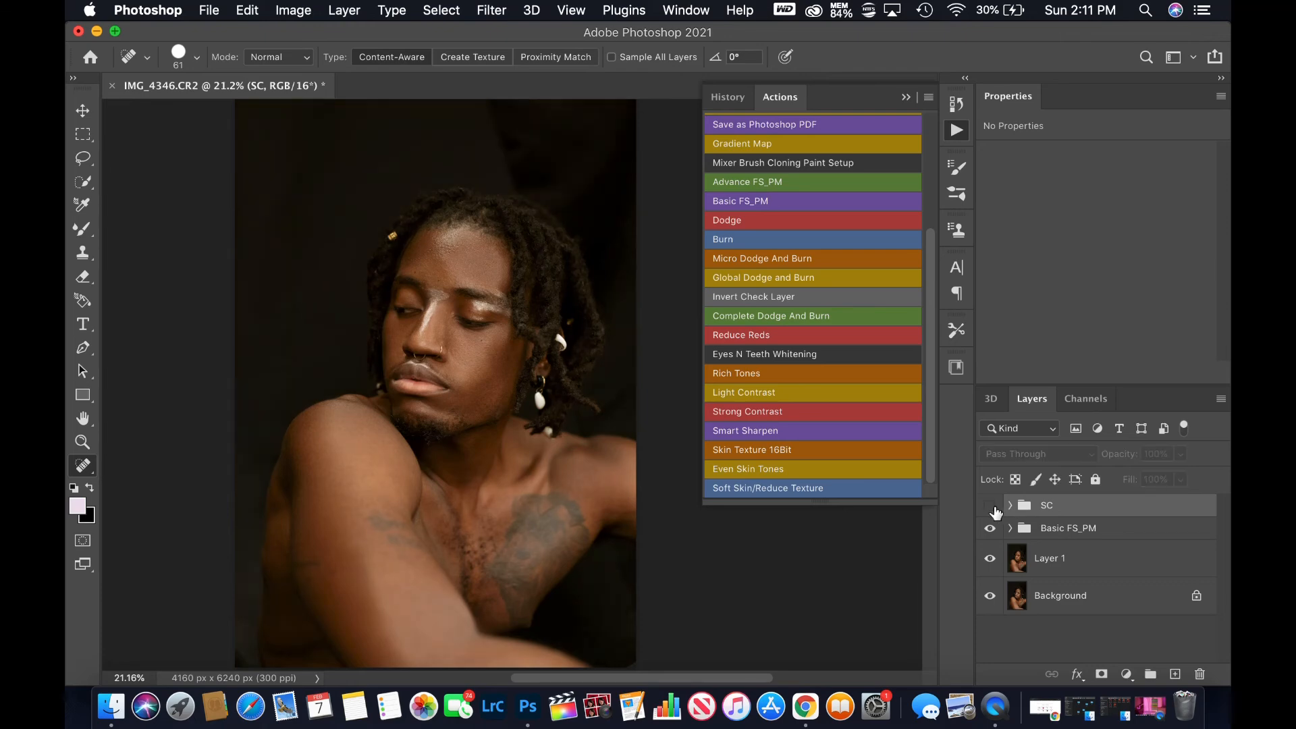
{"action": "left_click", "coordinate": [992, 507]}
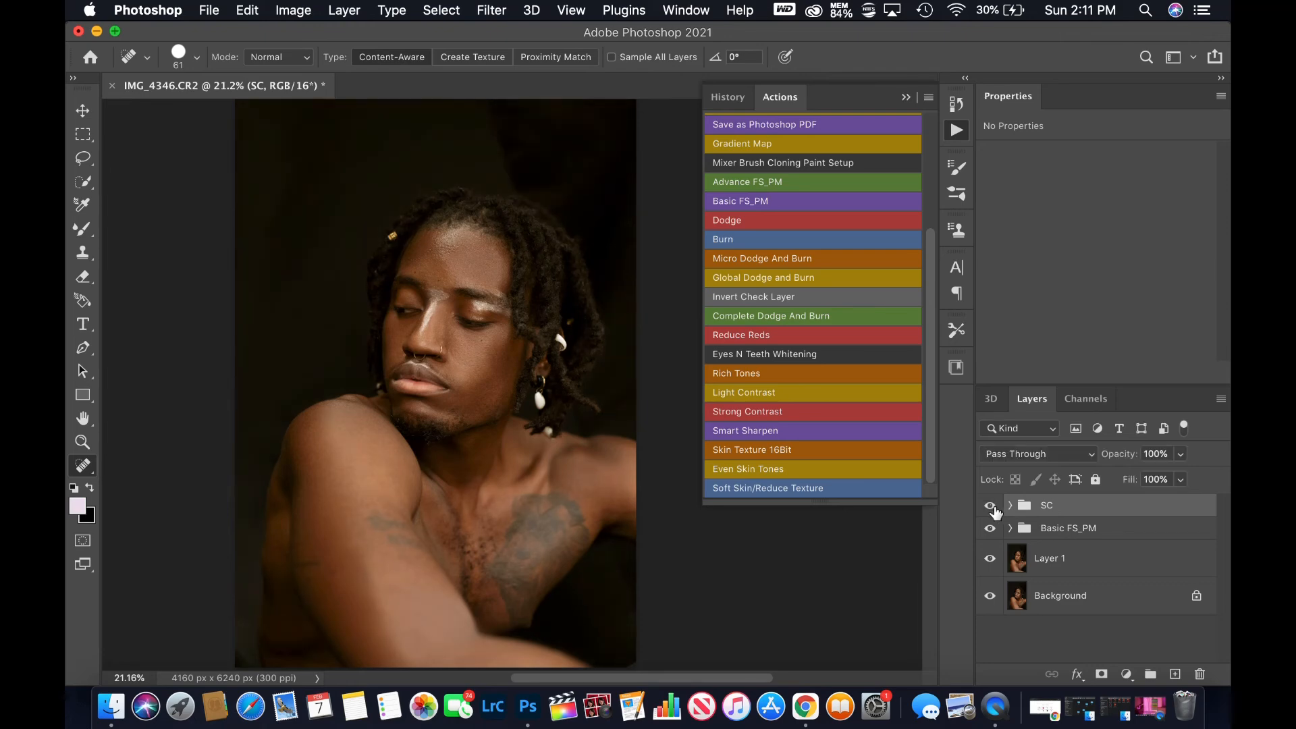
{"action": "left_click", "coordinate": [992, 507]}
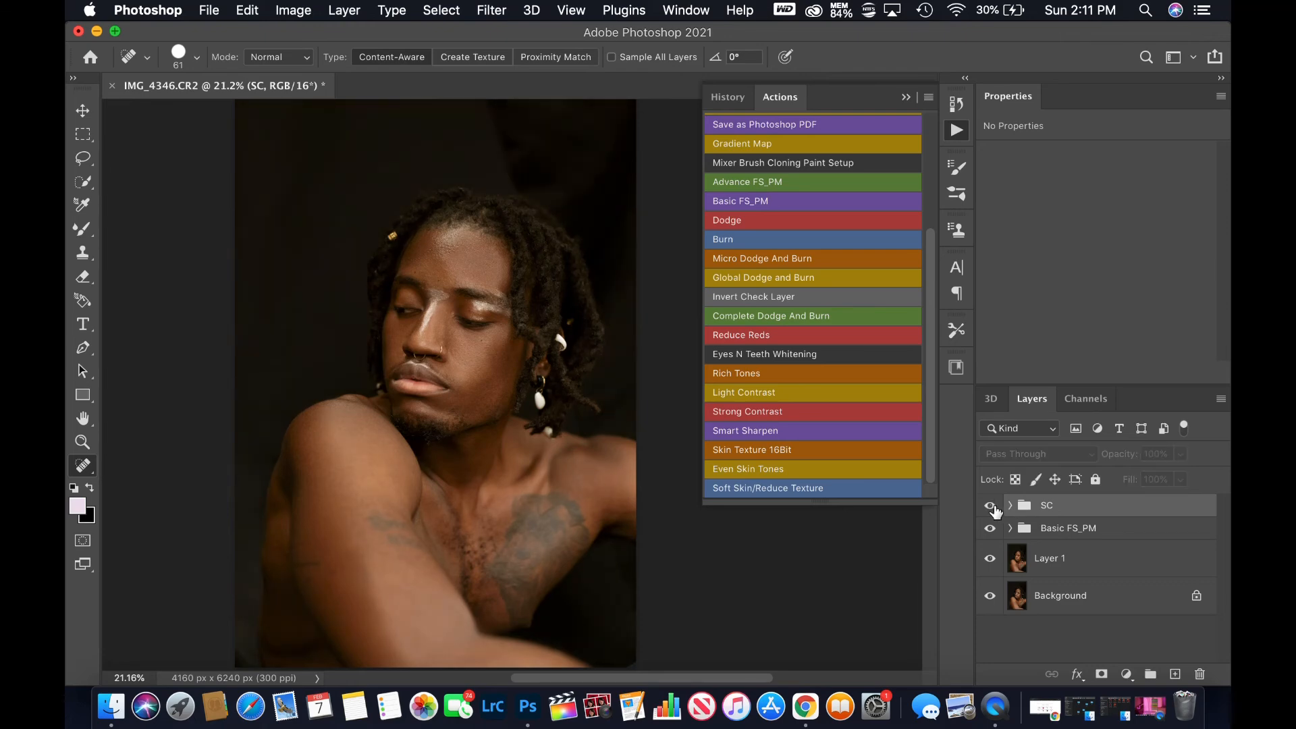
{"action": "left_click", "coordinate": [993, 508]}
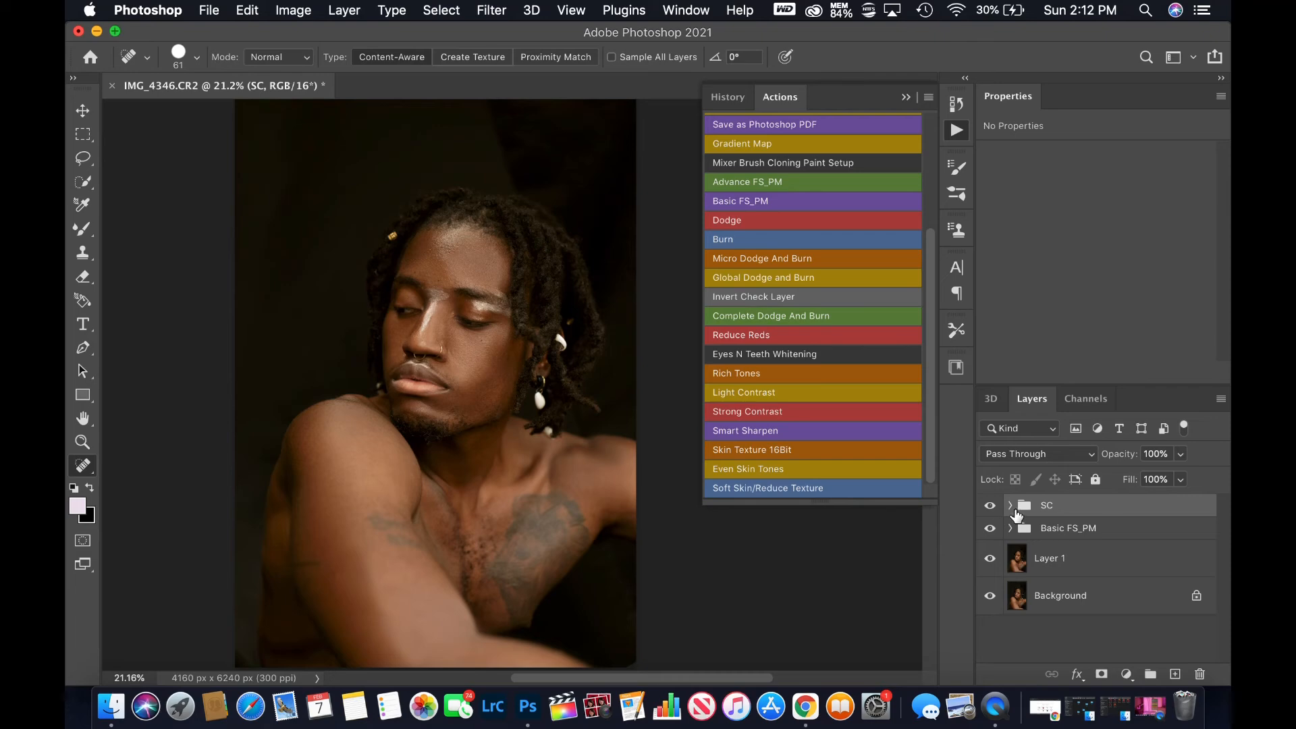
- Set the black input level of the Levels 1 layer inside the SC group to 2, and collapse the group
{"action": "left_click", "coordinate": [1011, 506]}
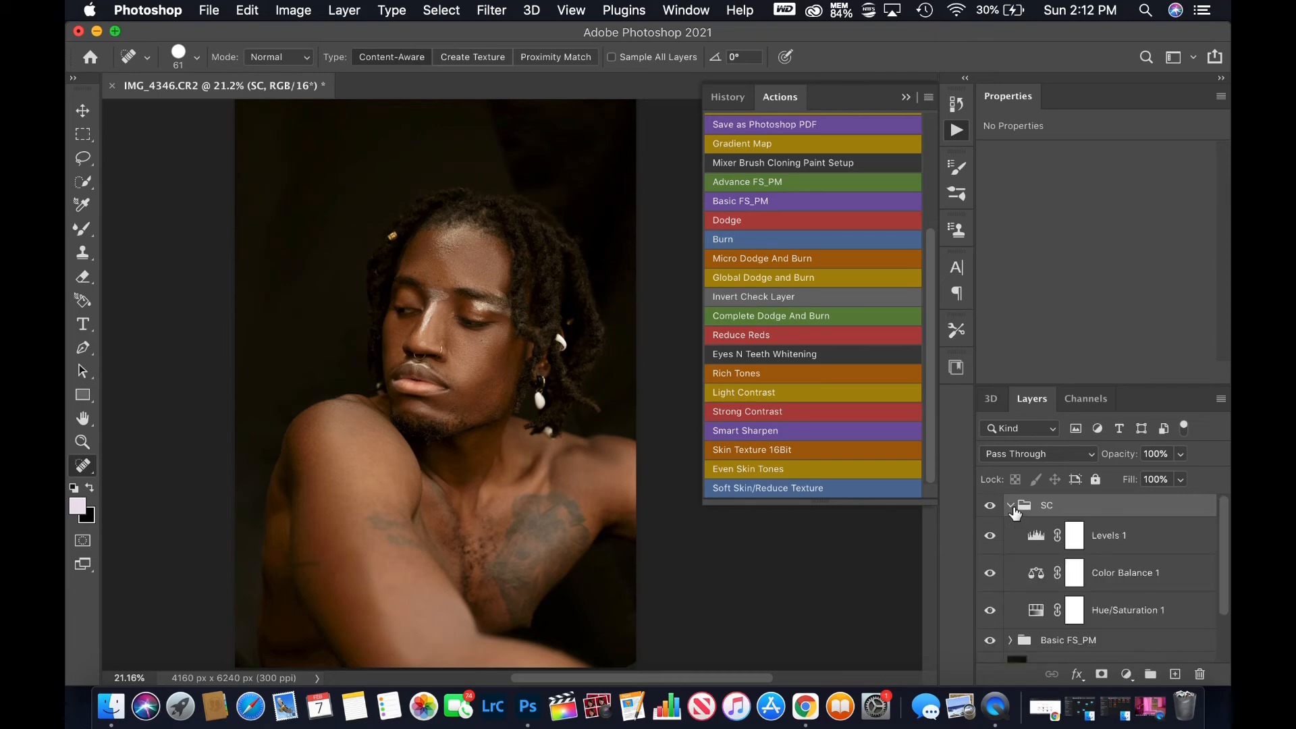
{"action": "left_click", "coordinate": [1033, 542]}
{"action": "left_click", "coordinate": [1029, 307]}
{"action": "type", "text": "2"}
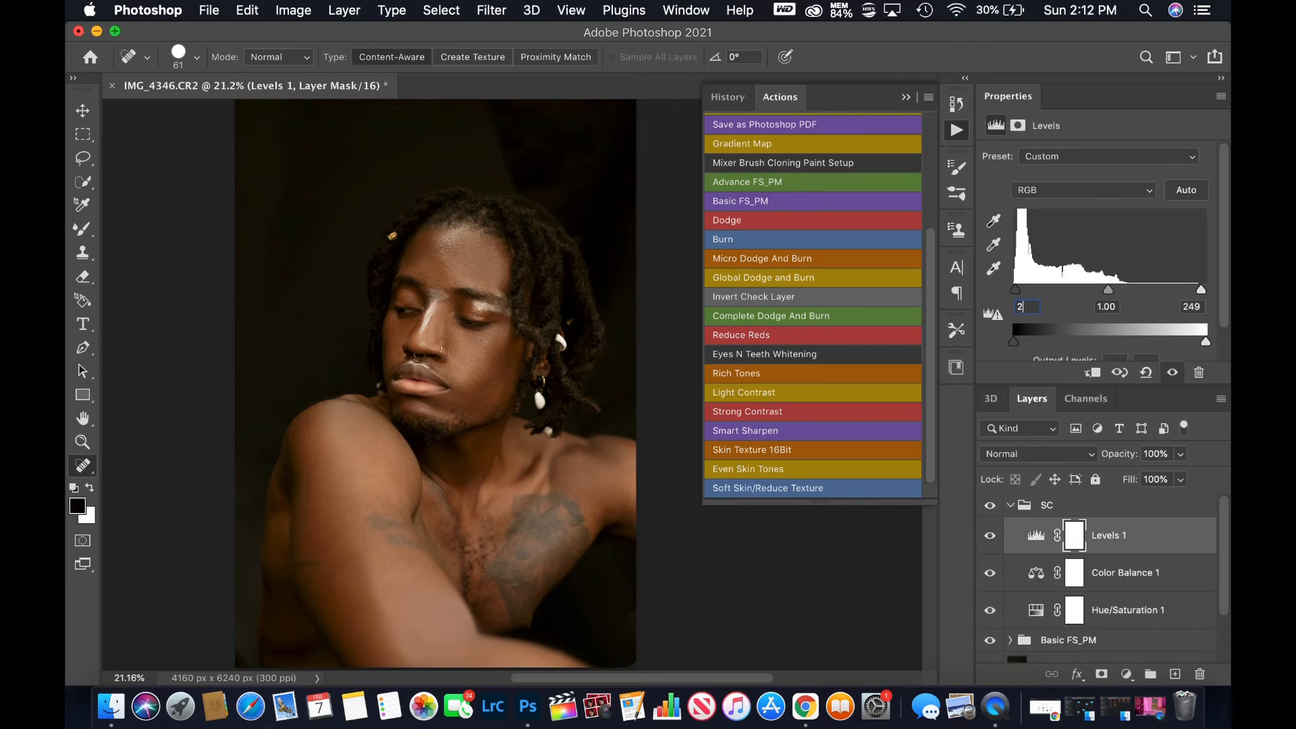
{"action": "key", "text": "Return"}
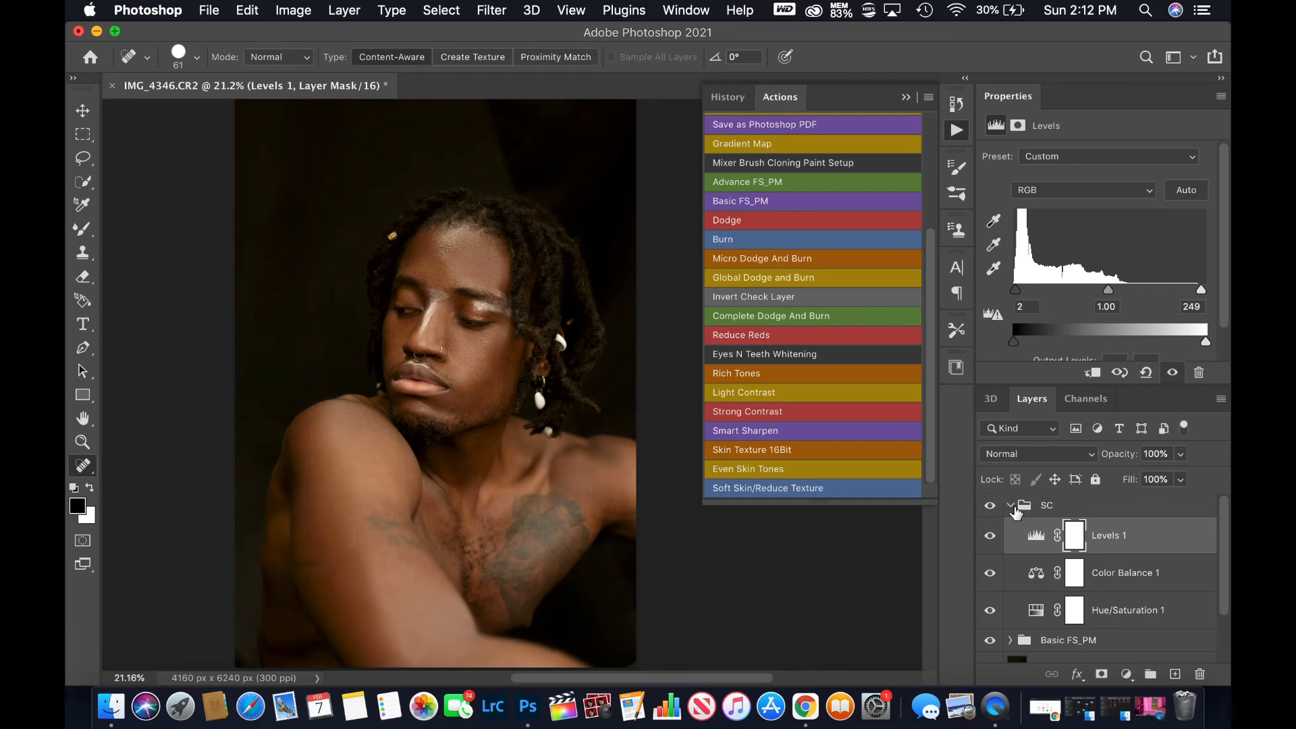
{"action": "left_click", "coordinate": [1011, 505]}
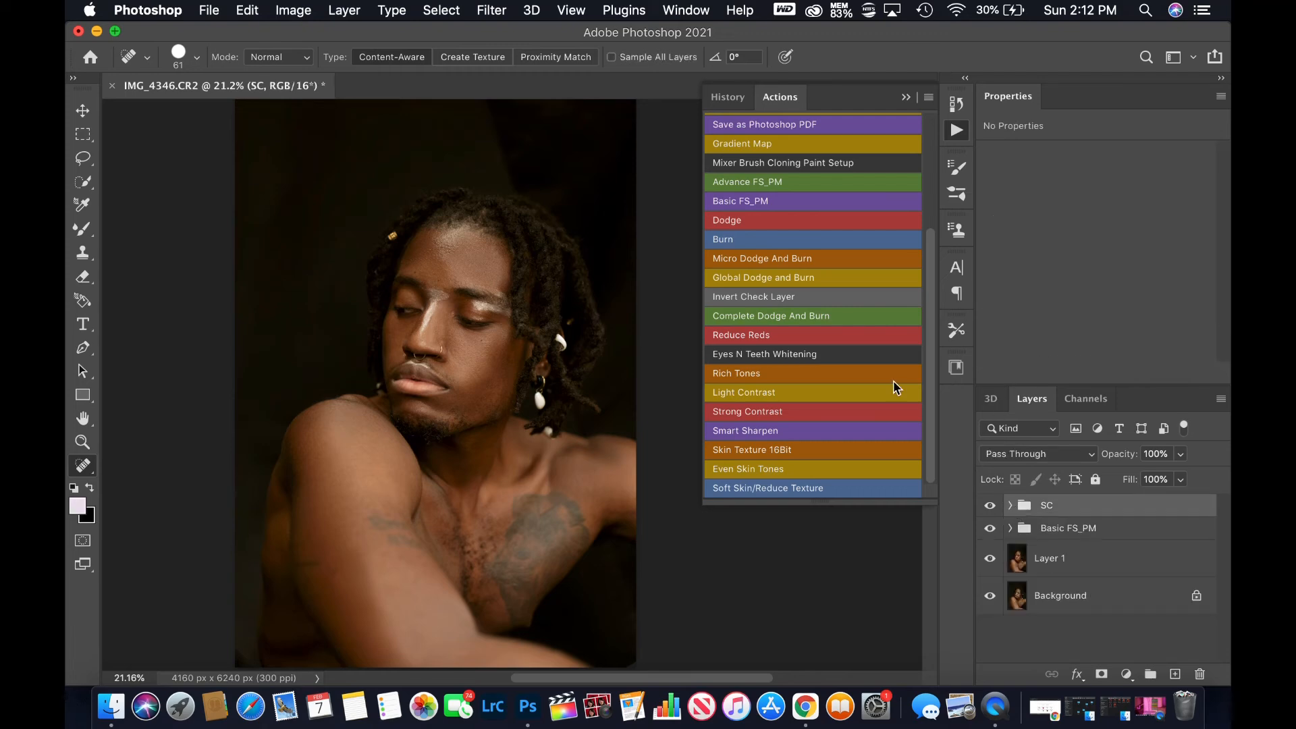
- Run the Dodge and Burn actions, and group the two resulting Curves layers under the name D&B
{"action": "left_click", "coordinate": [744, 240]}
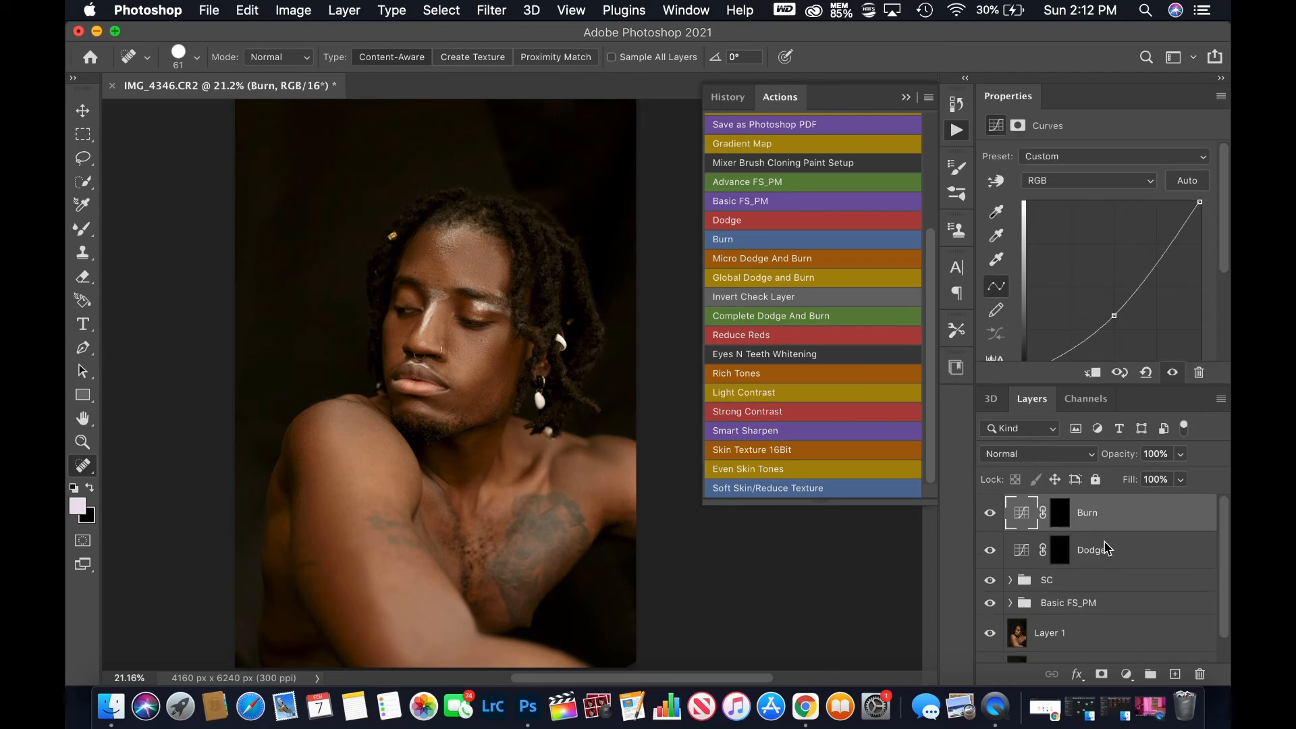
{"action": "left_click", "coordinate": [1105, 550], "text": "shift"}
{"action": "key", "text": "super+g"}
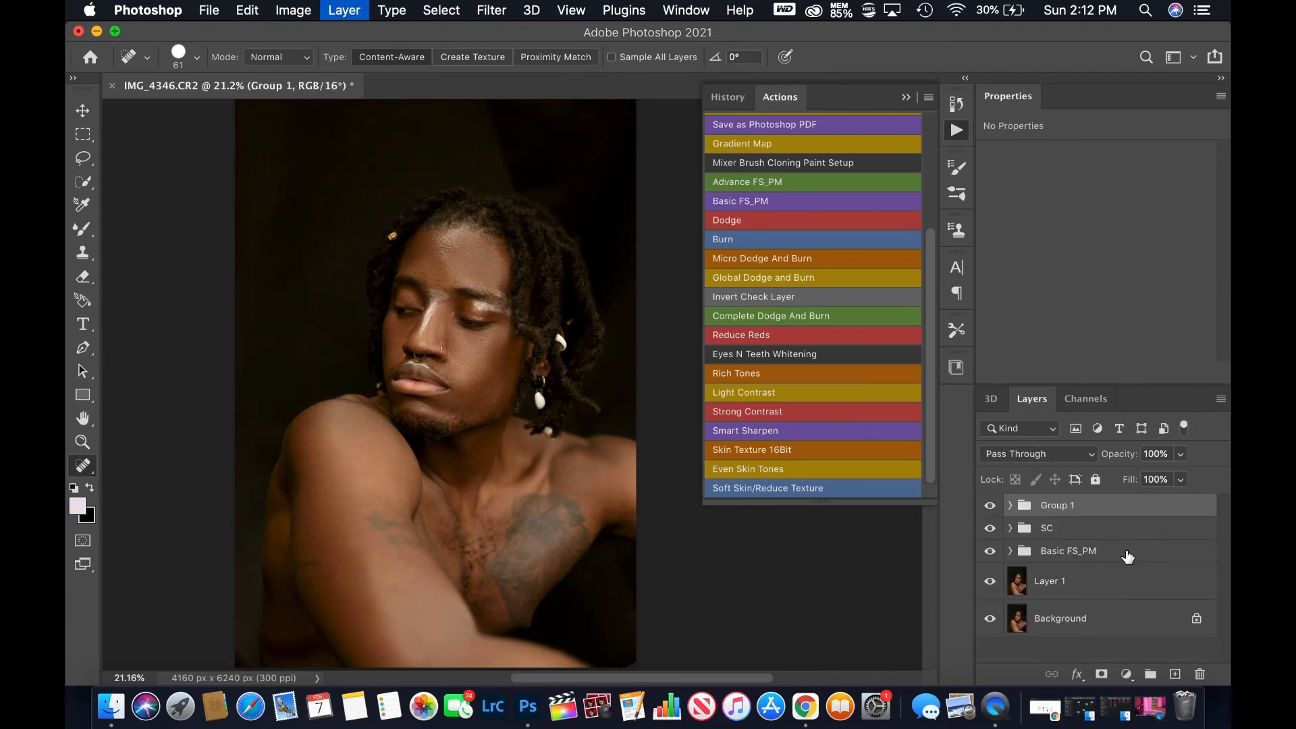
{"action": "double_click", "coordinate": [1057, 505]}
{"action": "type", "text": "D&"}
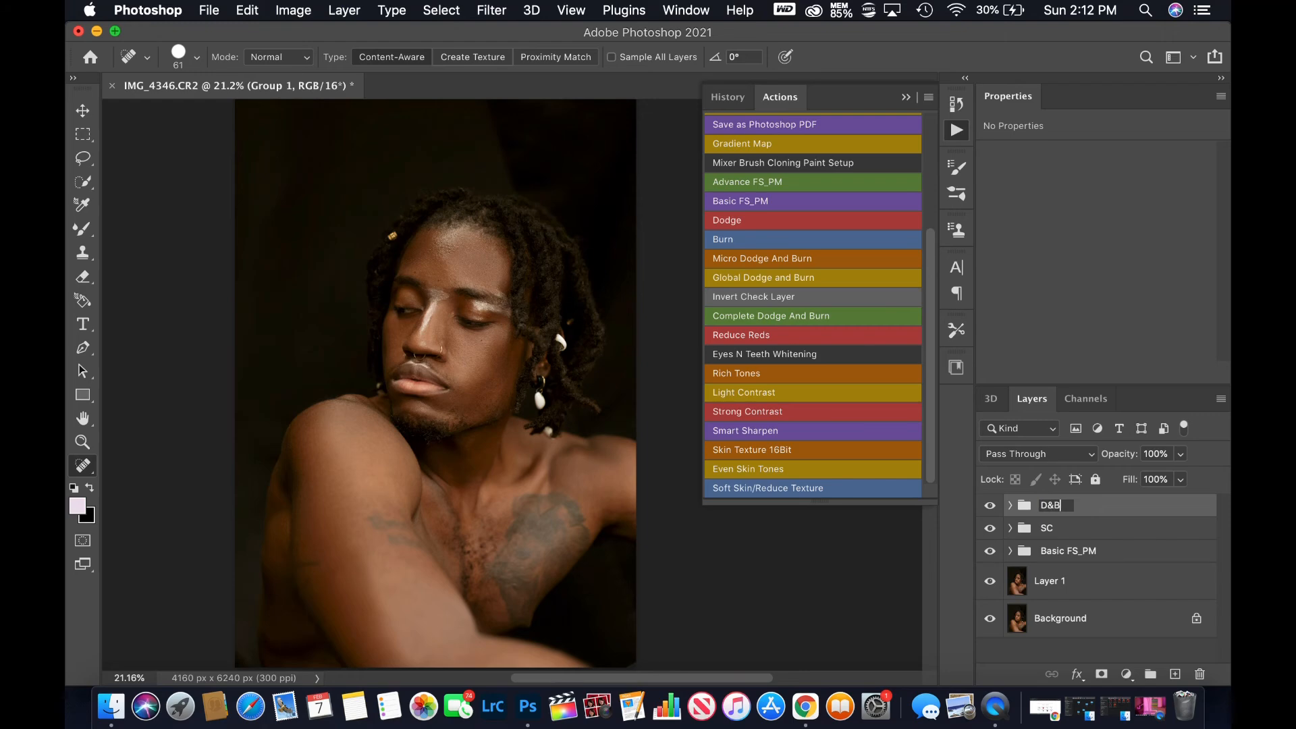
{"action": "type", "text": "B"}
{"action": "key", "text": "Return"}
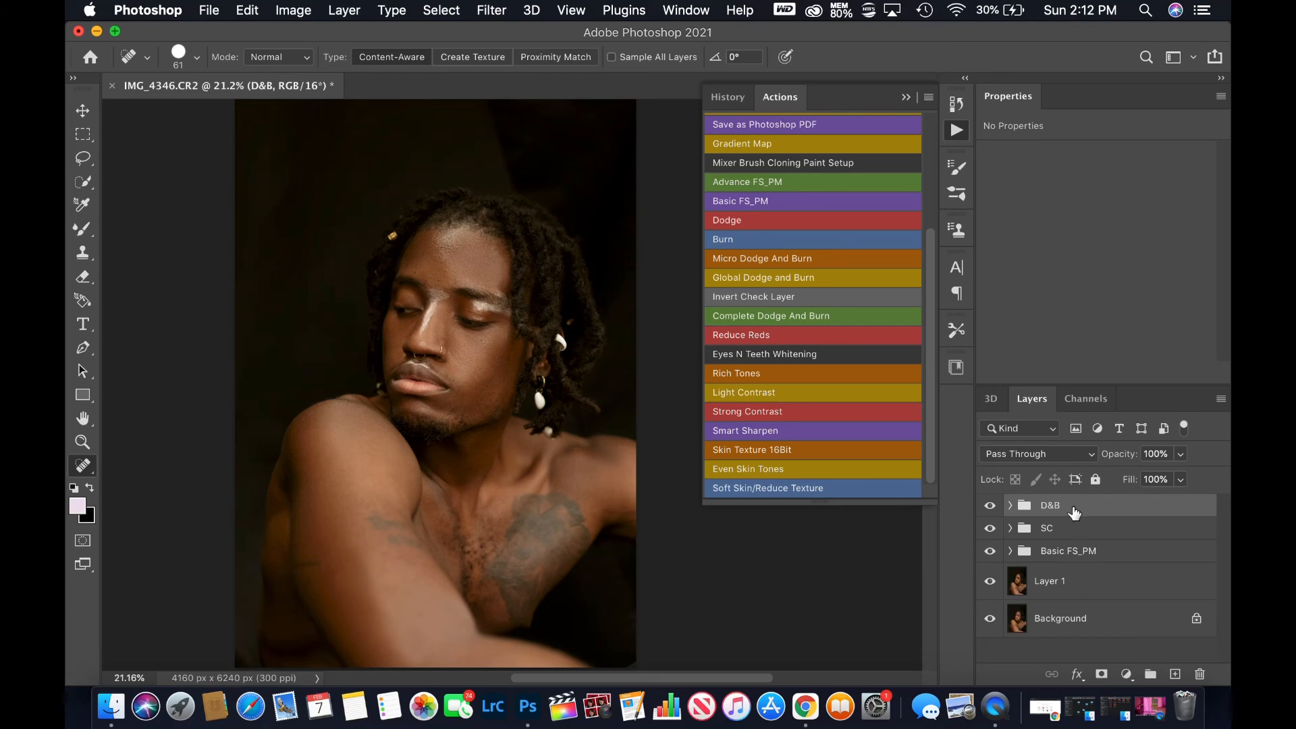
- Select the Dodge layer in the D&B group and set up the Brush tool with a 130 px Soft Round tip
{"action": "left_click", "coordinate": [1010, 508]}
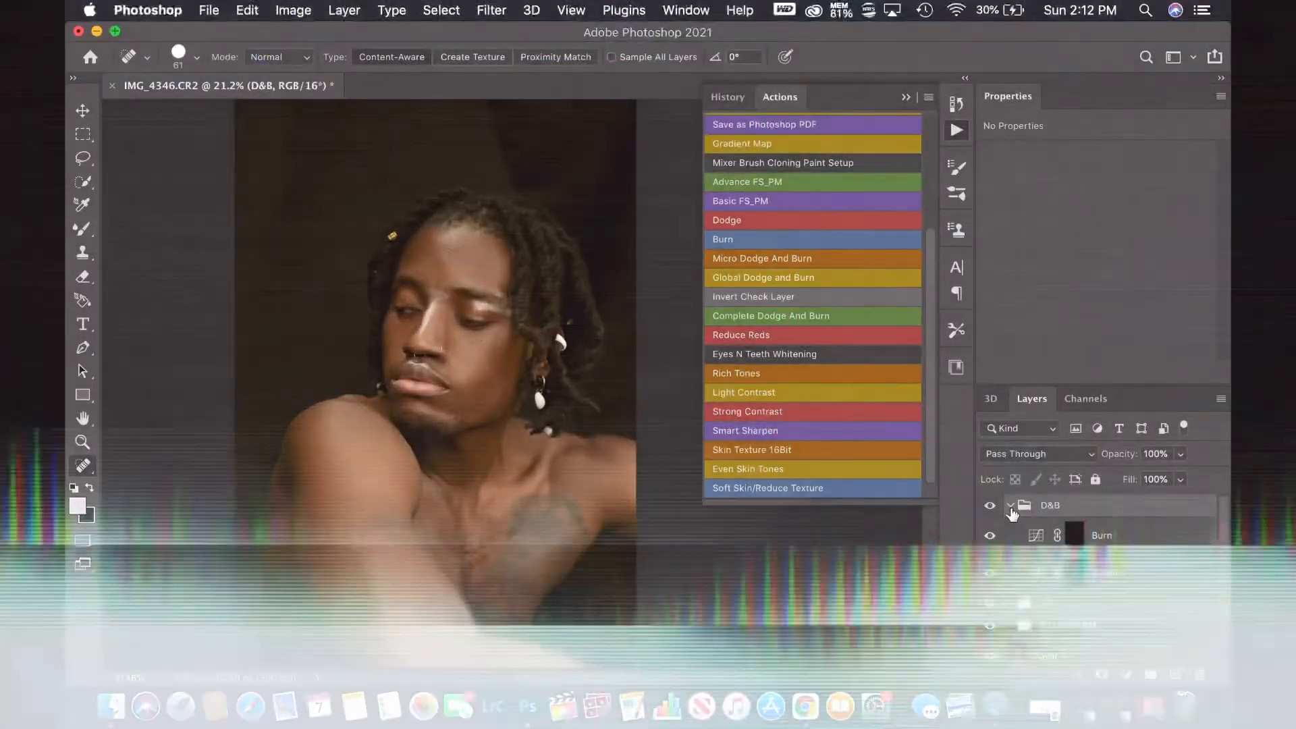
{"action": "left_click", "coordinate": [1104, 574]}
{"action": "left_click_drag", "start_coordinate": [92, 239], "coordinate": [143, 236]}
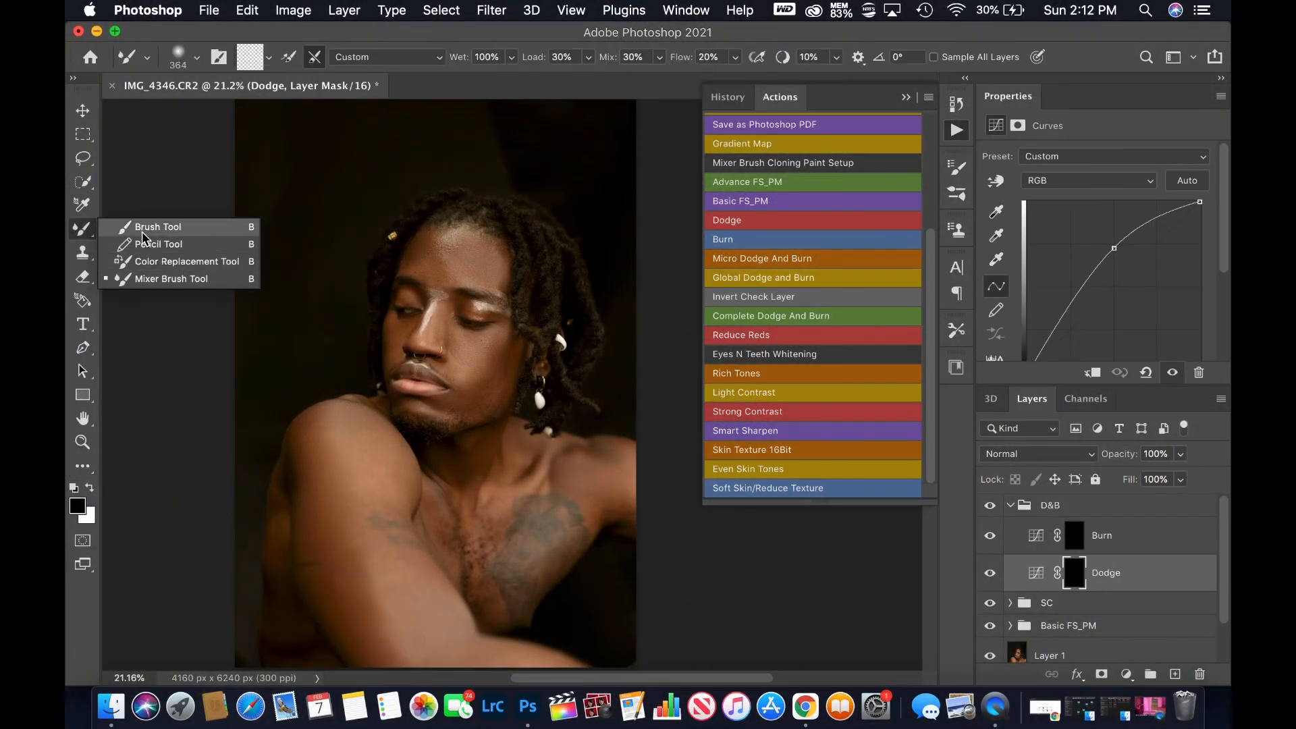
{"action": "left_click", "coordinate": [143, 233]}
{"action": "right_click", "coordinate": [342, 279]}
{"action": "scroll", "coordinate": [418, 479], "scroll_direction": "up", "scroll_amount": 10}
{"action": "left_click", "coordinate": [371, 467]}
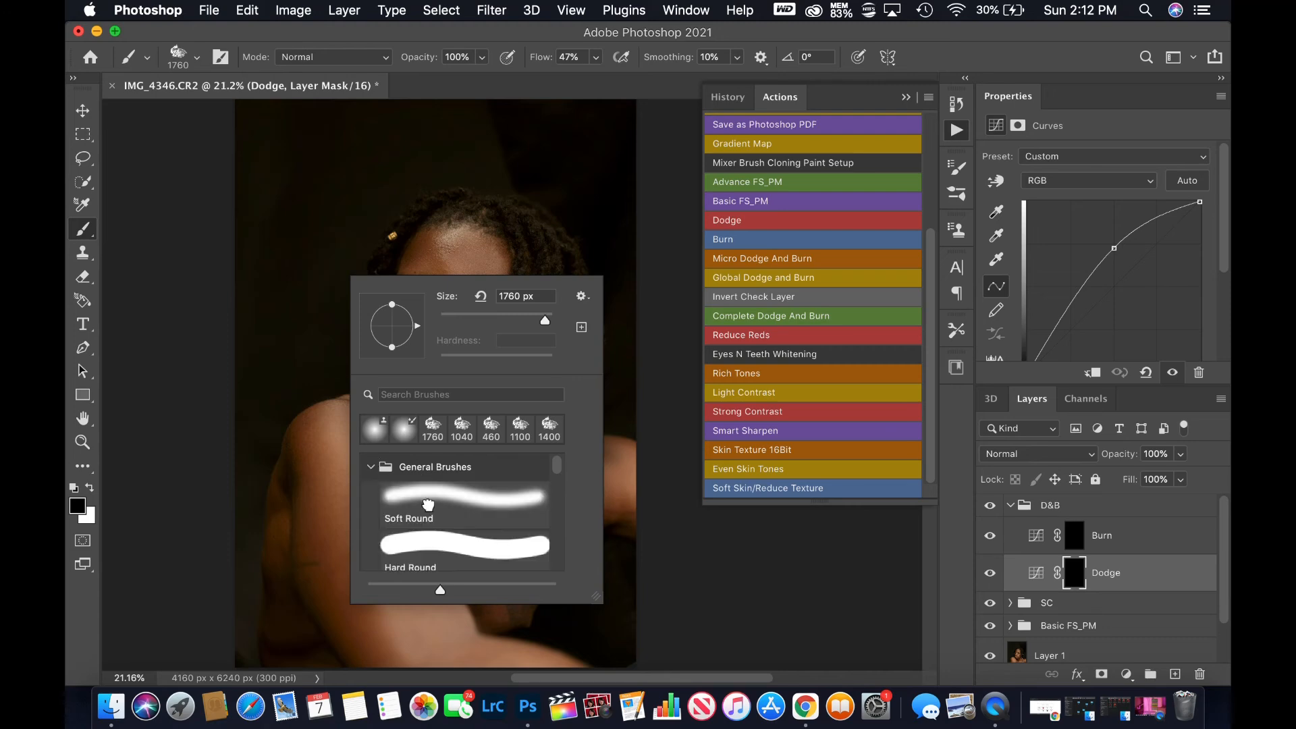
{"action": "left_click", "coordinate": [428, 505]}
{"action": "right_click", "coordinate": [446, 287]}
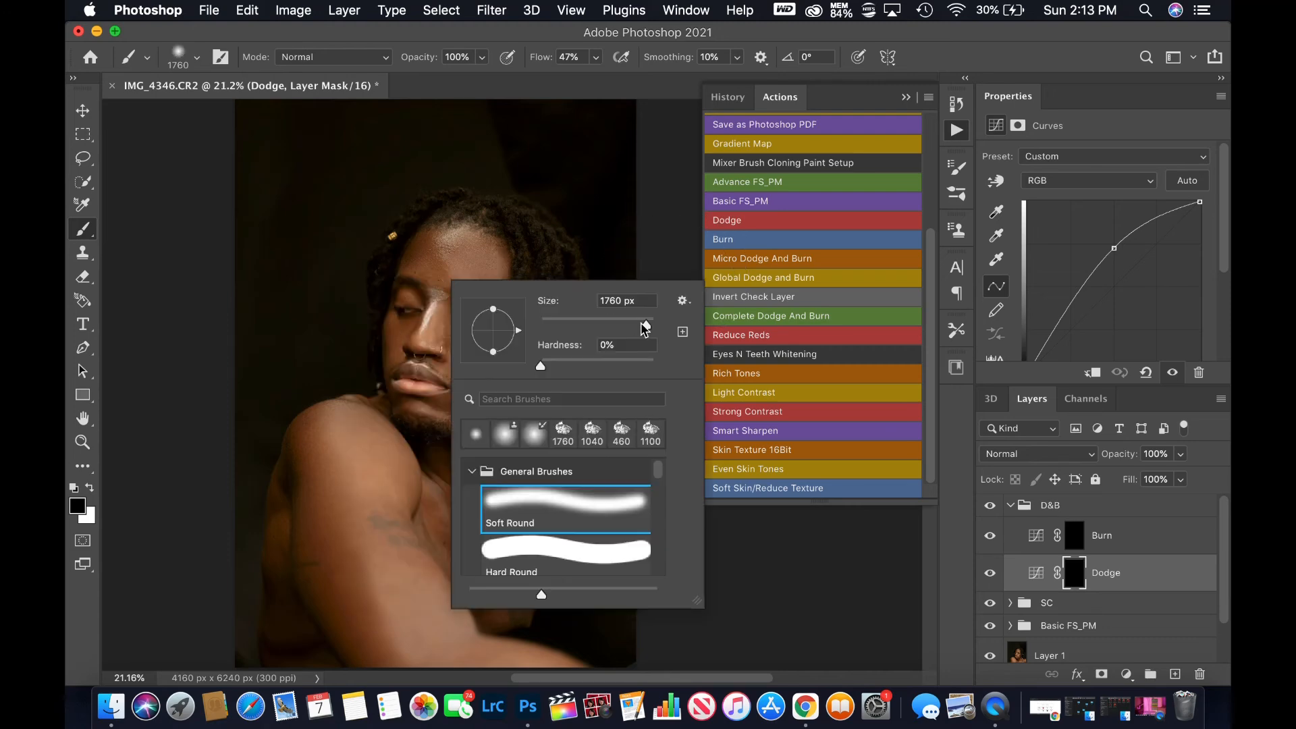
{"action": "left_click_drag", "start_coordinate": [645, 327], "coordinate": [606, 327]}
- Make white the foreground colour, set the brush flow to 3%, and dodge the face on the Dodge layer's mask
{"action": "key", "text": "super+equal"}
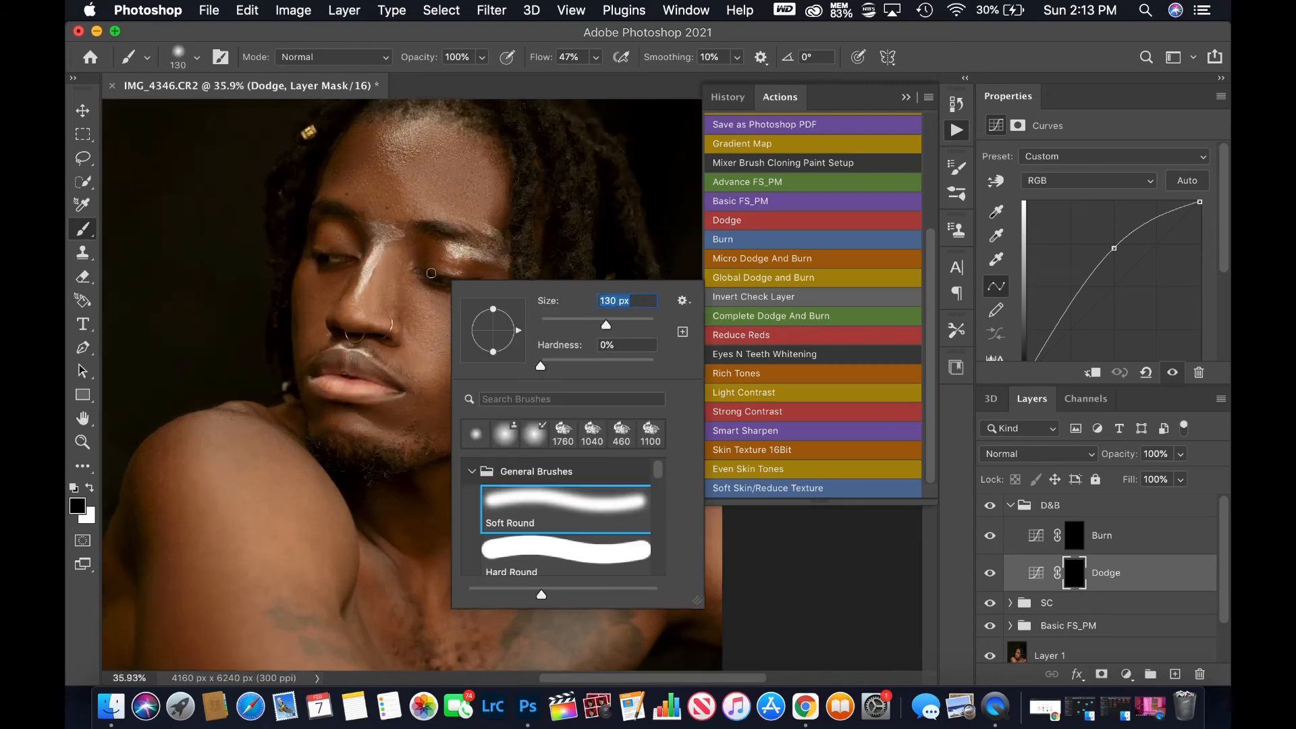
{"action": "scroll", "coordinate": [431, 273], "scroll_direction": "up", "scroll_amount": 3}
{"action": "left_click", "coordinate": [314, 390]}
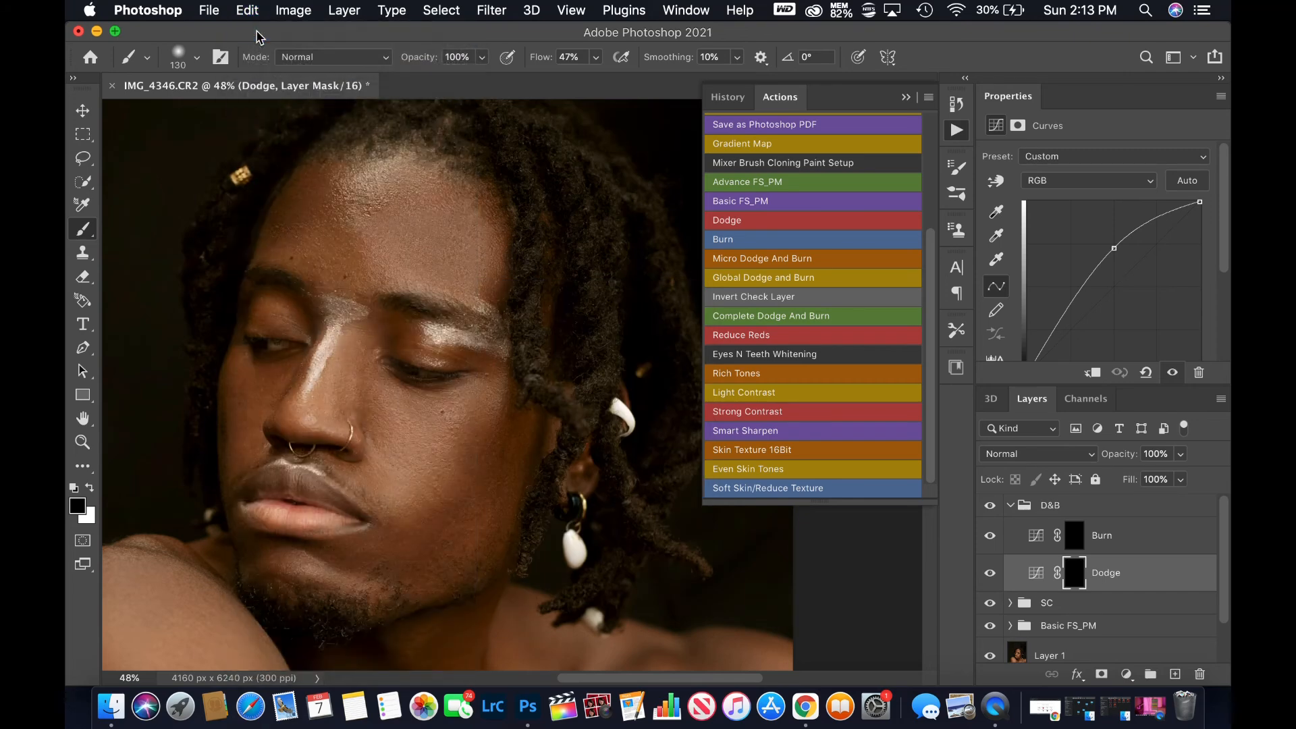
{"action": "left_click", "coordinate": [94, 493]}
{"action": "left_click", "coordinate": [573, 57]}
{"action": "type", "text": "3"}
{"action": "key", "text": "Return"}
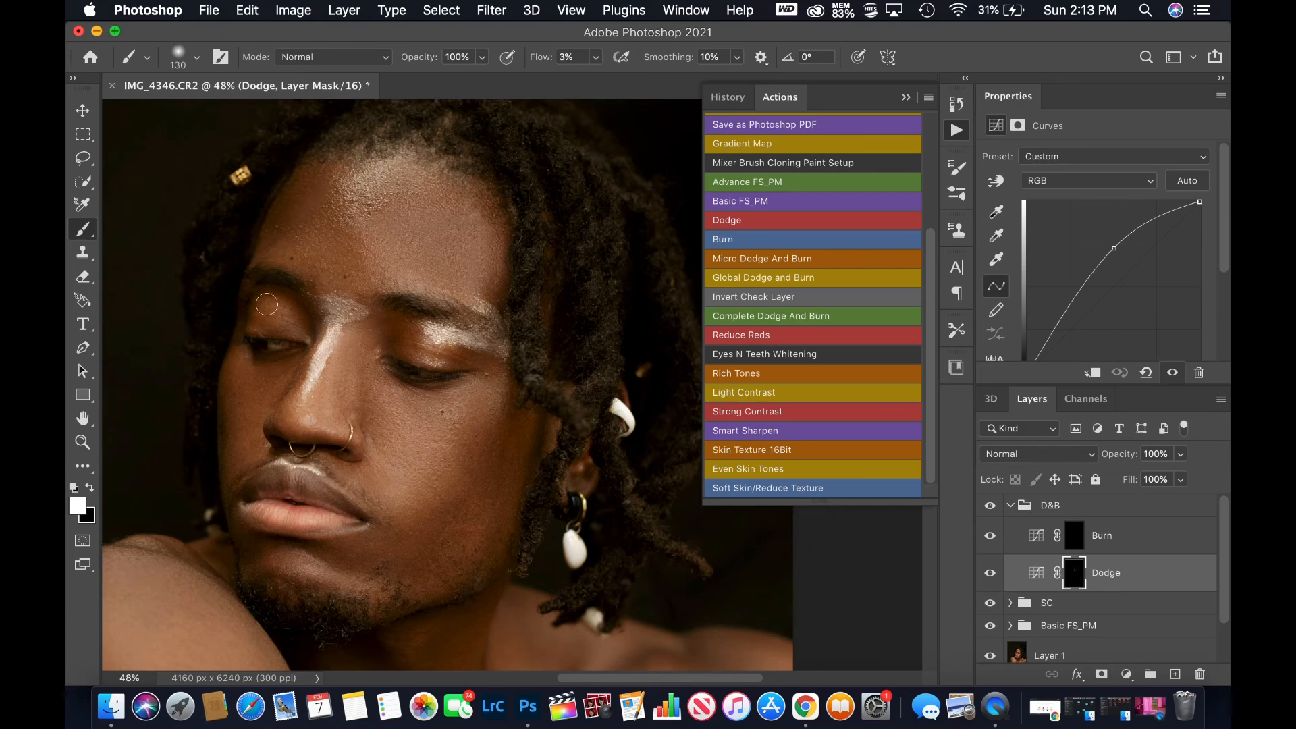
- Toggle the D&B group's visibility to check the dodging on the face
{"action": "left_click", "coordinate": [990, 507]}
{"action": "left_click", "coordinate": [988, 506]}
{"action": "left_click", "coordinate": [989, 507]}
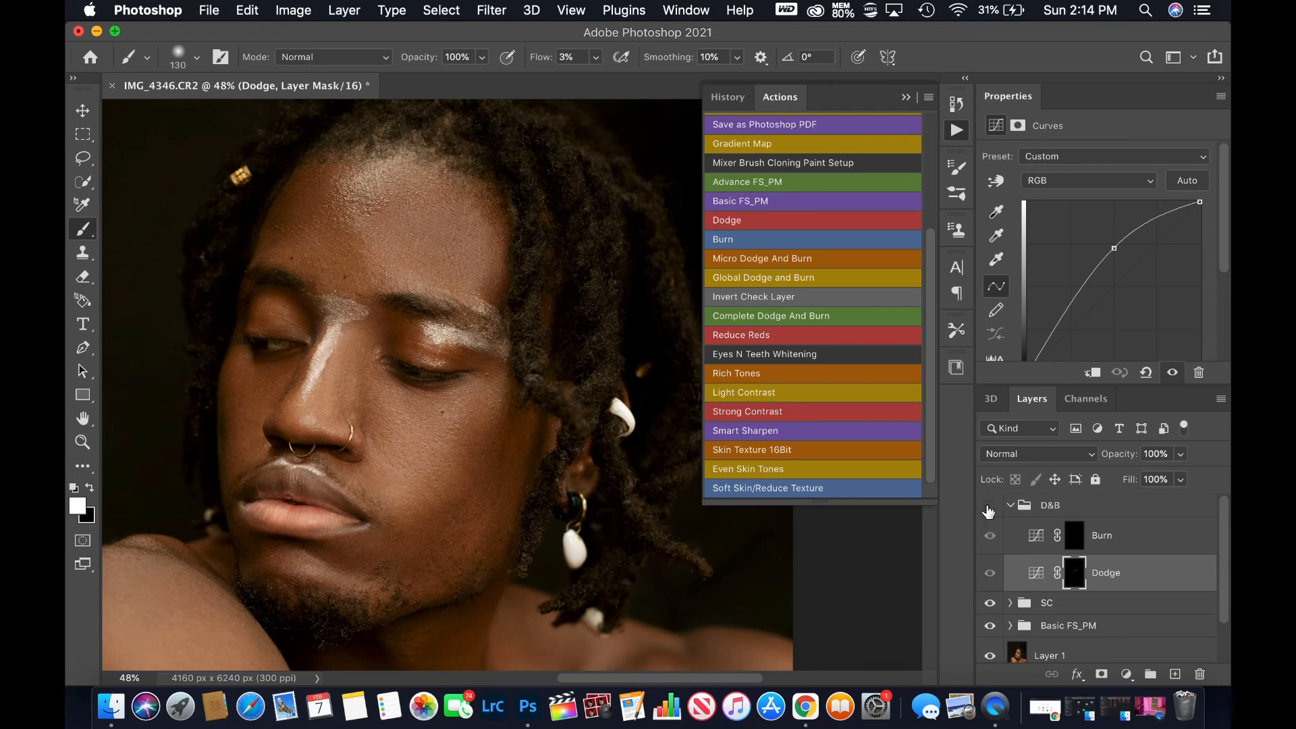
{"action": "left_click", "coordinate": [989, 506]}
- Enlarge the brush to 220 px and burn the darker areas of the face on the Burn layer's mask
{"action": "left_click", "coordinate": [1112, 536]}
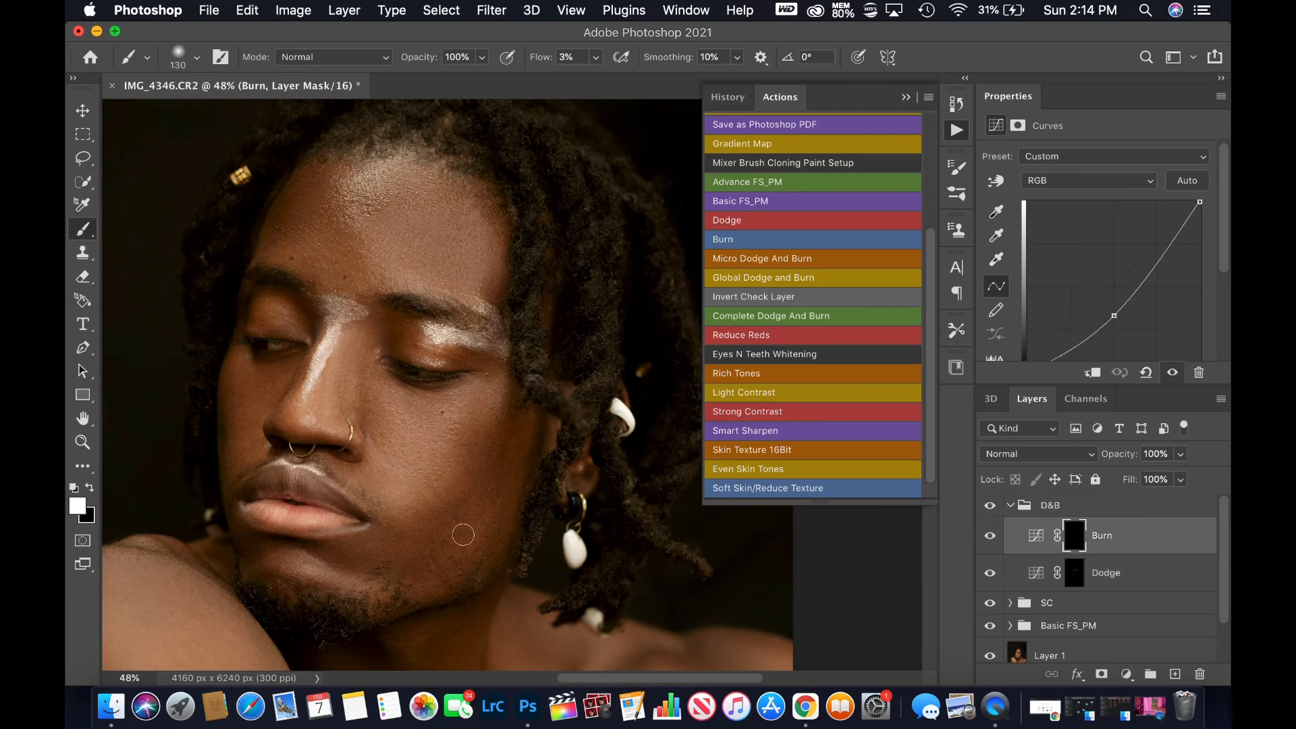
{"action": "right_click", "coordinate": [466, 535]}
{"action": "left_click_drag", "start_coordinate": [631, 399], "coordinate": [655, 399]}
{"action": "key", "text": "Return"}
{"action": "scroll", "coordinate": [243, 257], "scroll_direction": "down", "scroll_amount": 4}
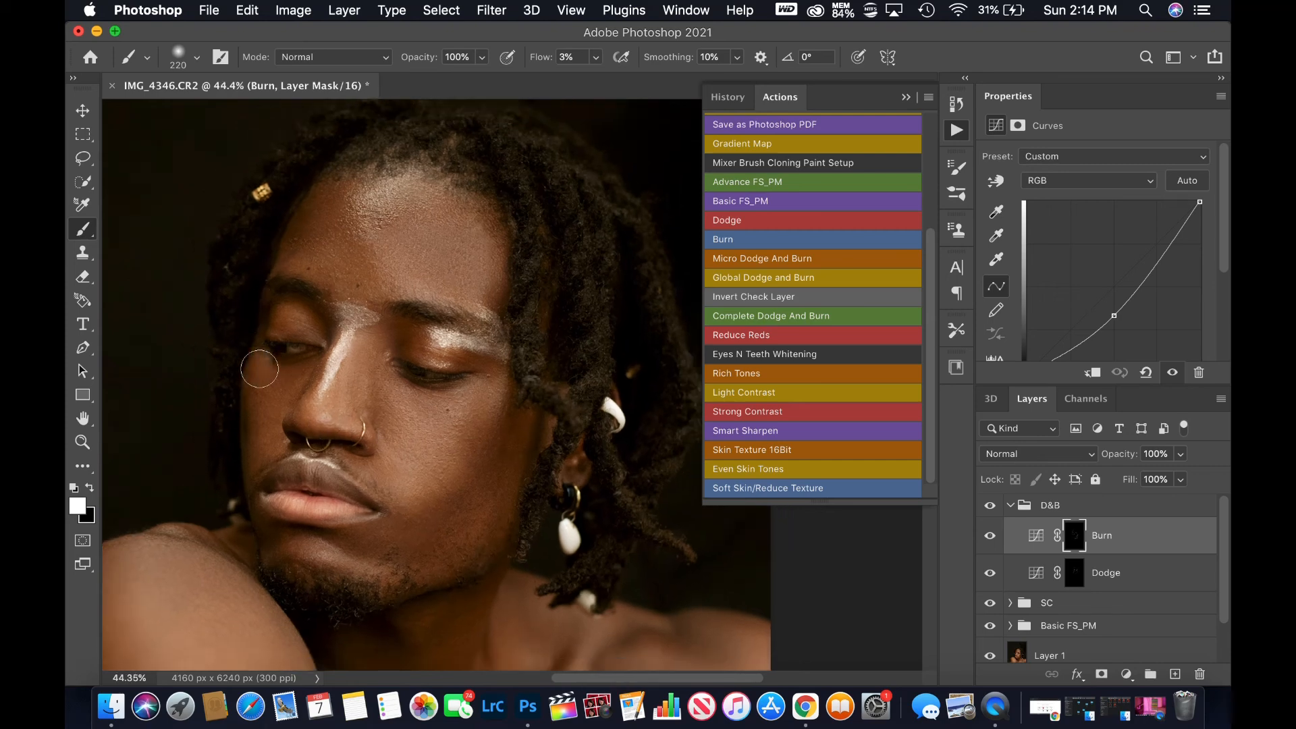
- Toggle the visibility of the D&B group and its Burn layer to compare the face, and view the whole image with the group collapsed
{"action": "left_click", "coordinate": [990, 505]}
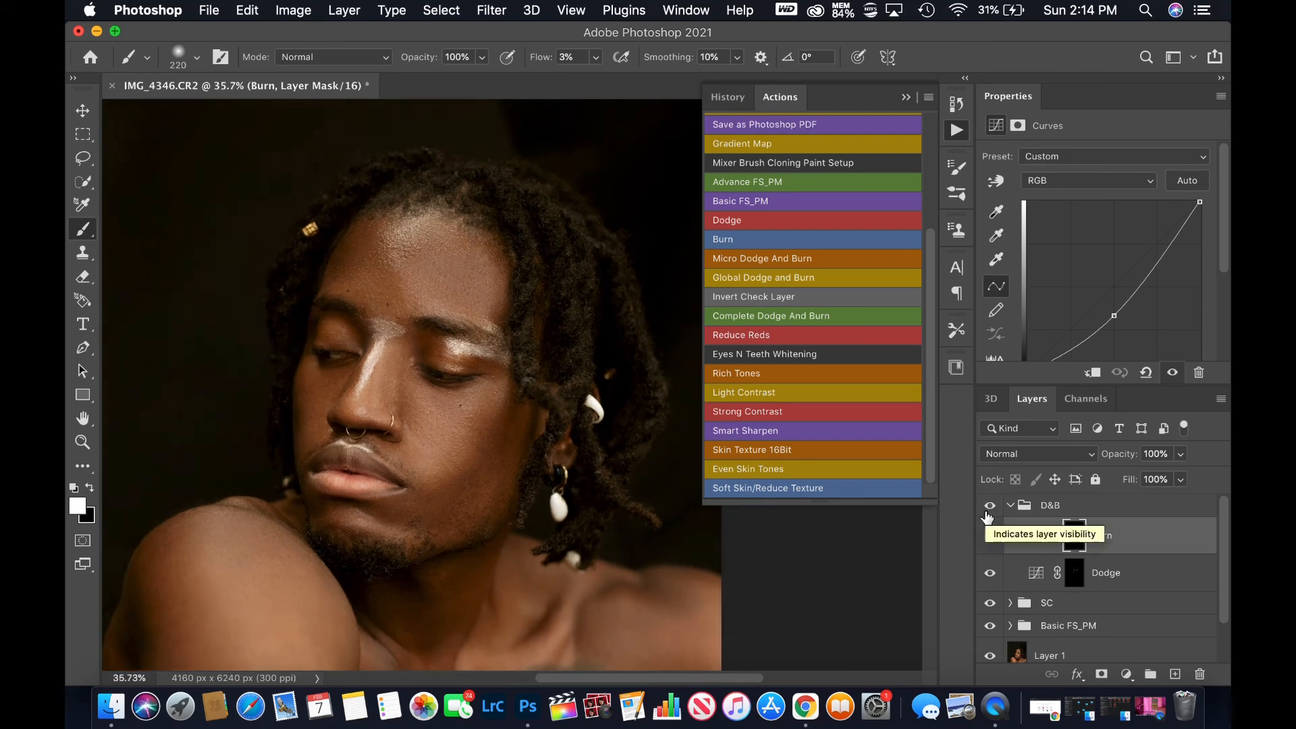
{"action": "left_click", "coordinate": [990, 505]}
{"action": "left_click", "coordinate": [82, 418]}
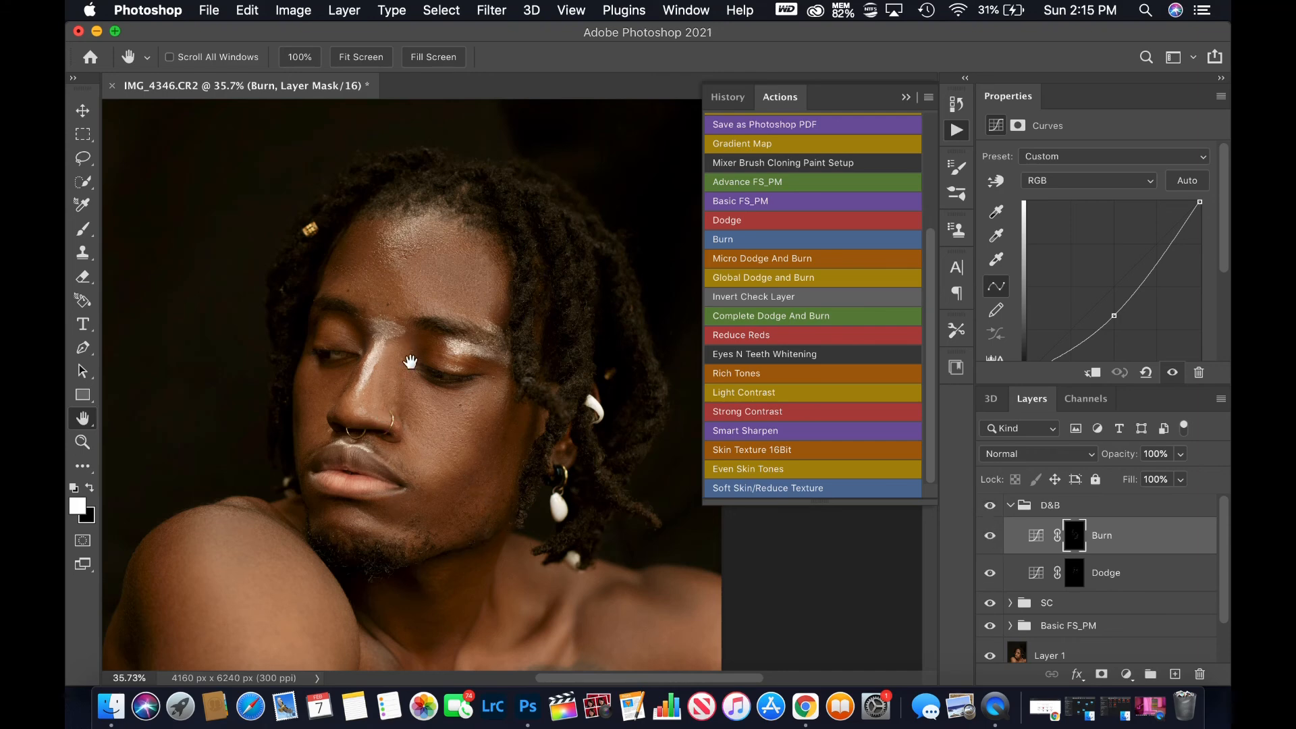
{"action": "left_click", "coordinate": [988, 538]}
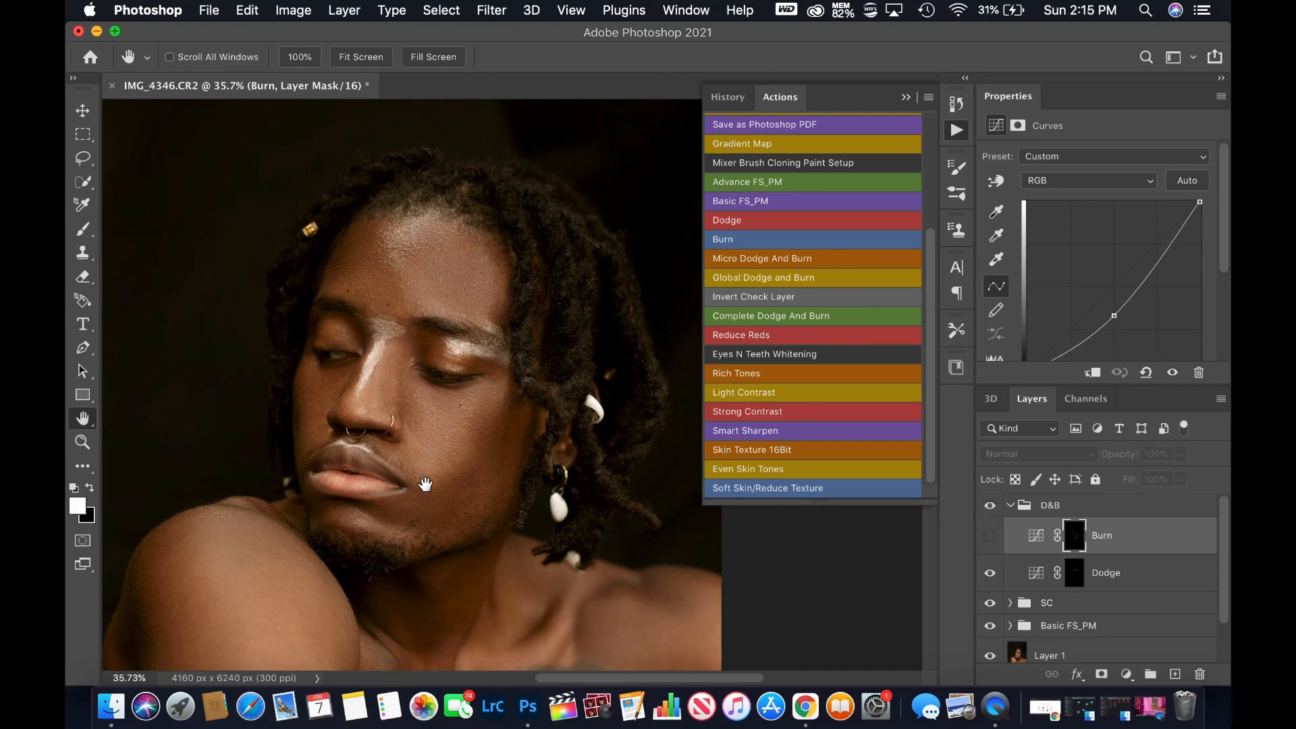
{"action": "left_click", "coordinate": [990, 507]}
{"action": "left_click", "coordinate": [990, 507]}
{"action": "left_click", "coordinate": [991, 537]}
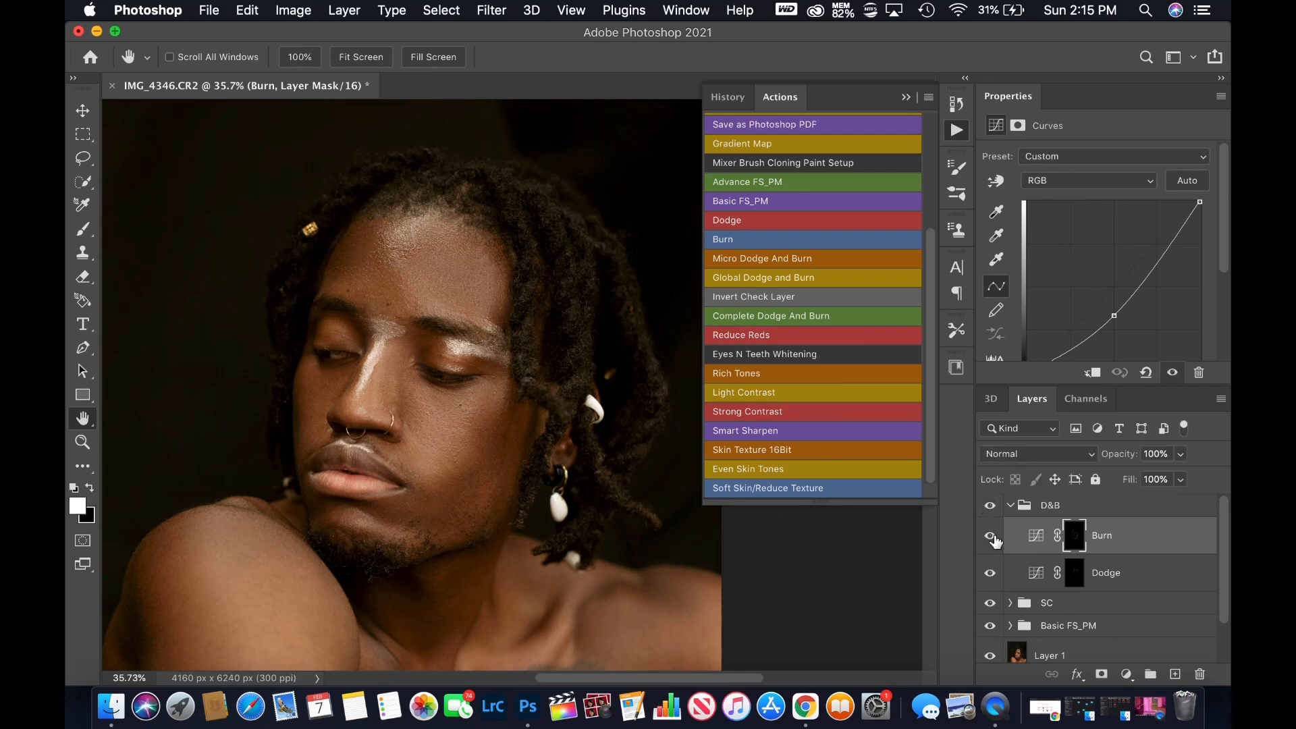
{"action": "left_click", "coordinate": [990, 538]}
{"action": "left_click", "coordinate": [990, 538]}
{"action": "left_click", "coordinate": [1011, 505]}
{"action": "key", "text": "super+0"}
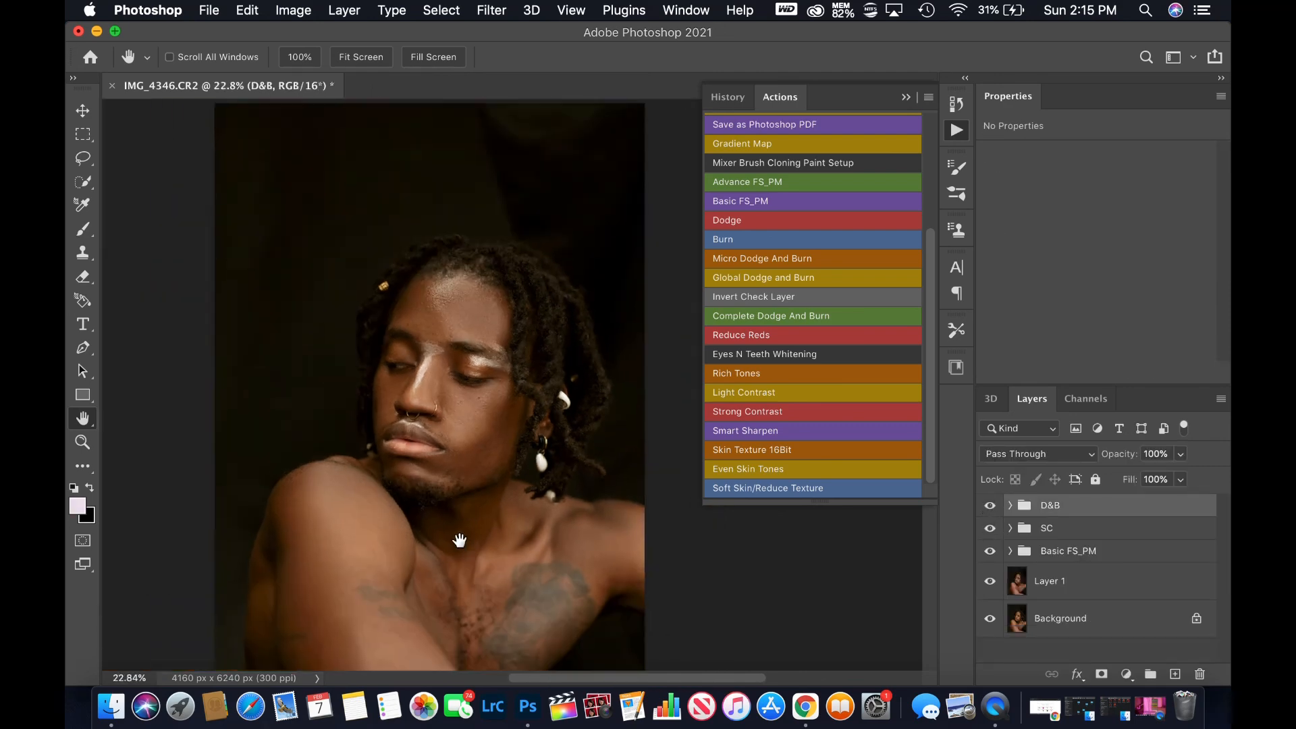
- Enlarge the brush to 508 px and dodge the shoulder and arm on the Dodge layer's mask
{"action": "left_click", "coordinate": [1010, 505]}
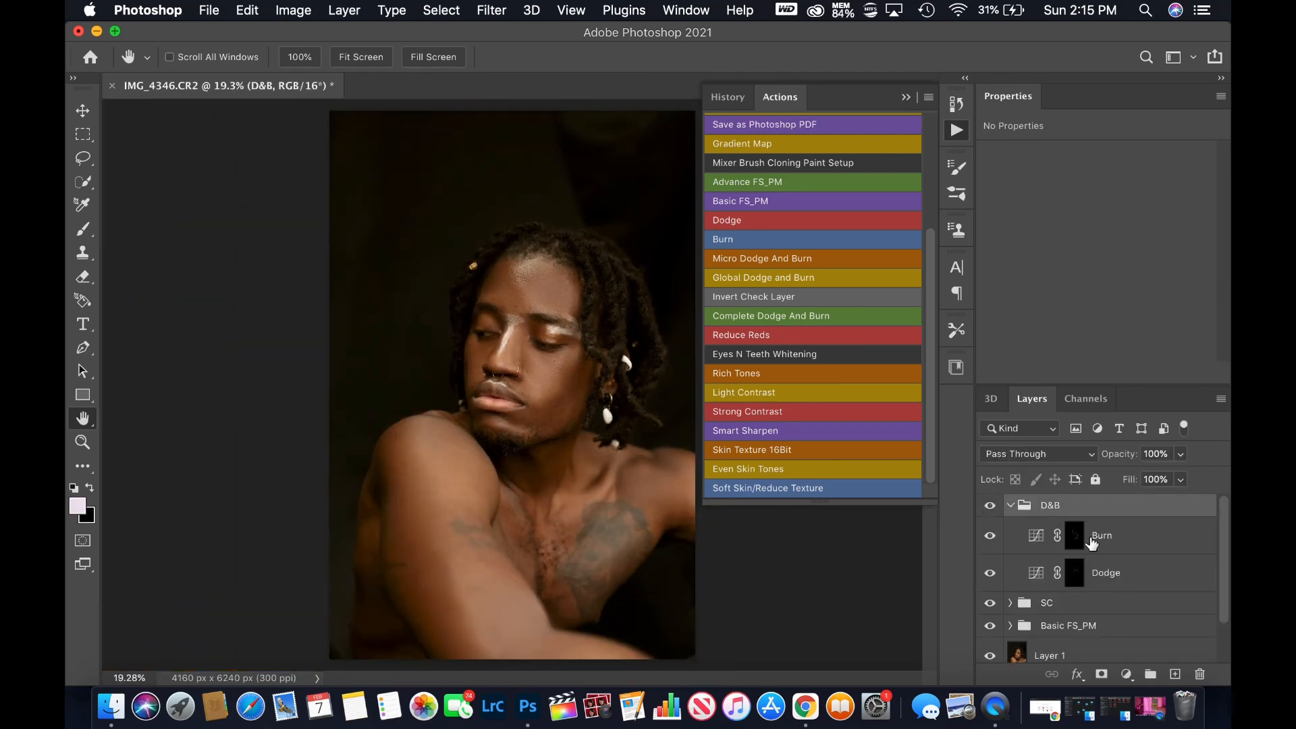
{"action": "left_click", "coordinate": [1106, 574]}
{"action": "left_click", "coordinate": [83, 230]}
{"action": "right_click", "coordinate": [488, 358]}
{"action": "left_click_drag", "start_coordinate": [660, 398], "coordinate": [679, 399]}
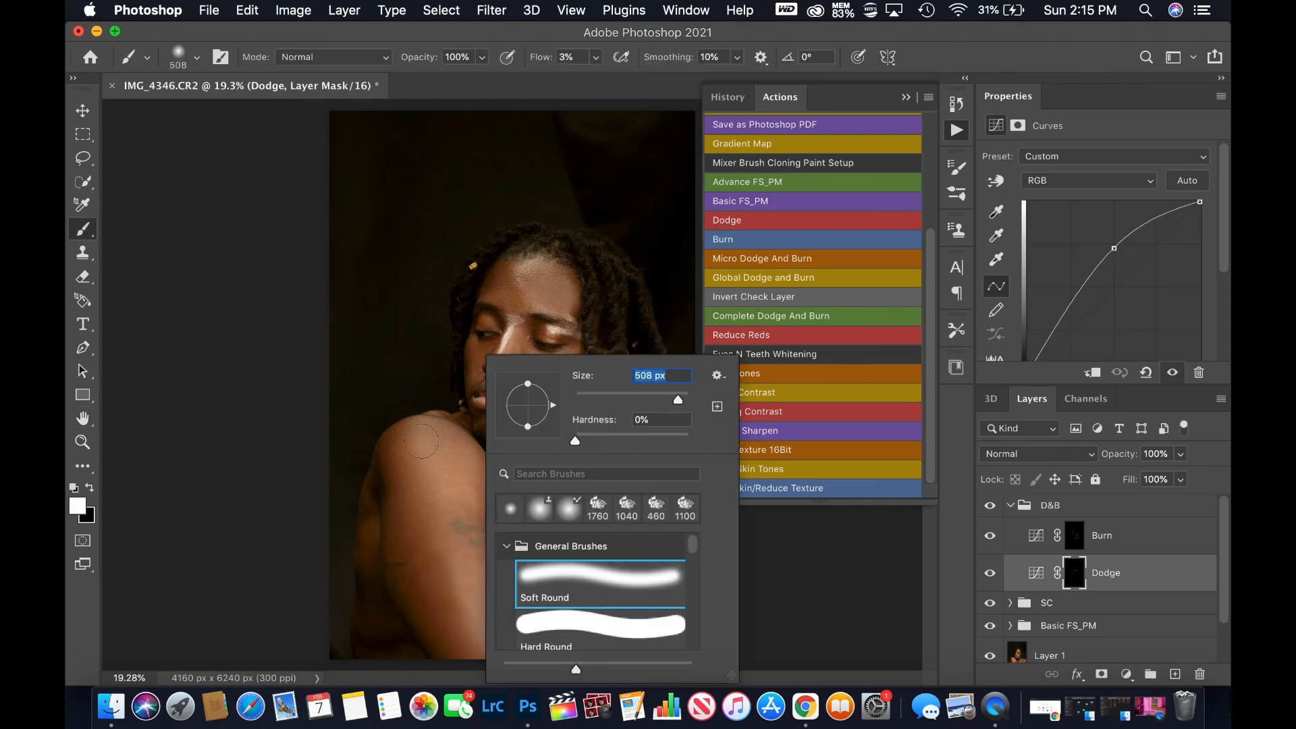
{"action": "key", "text": "Return"}
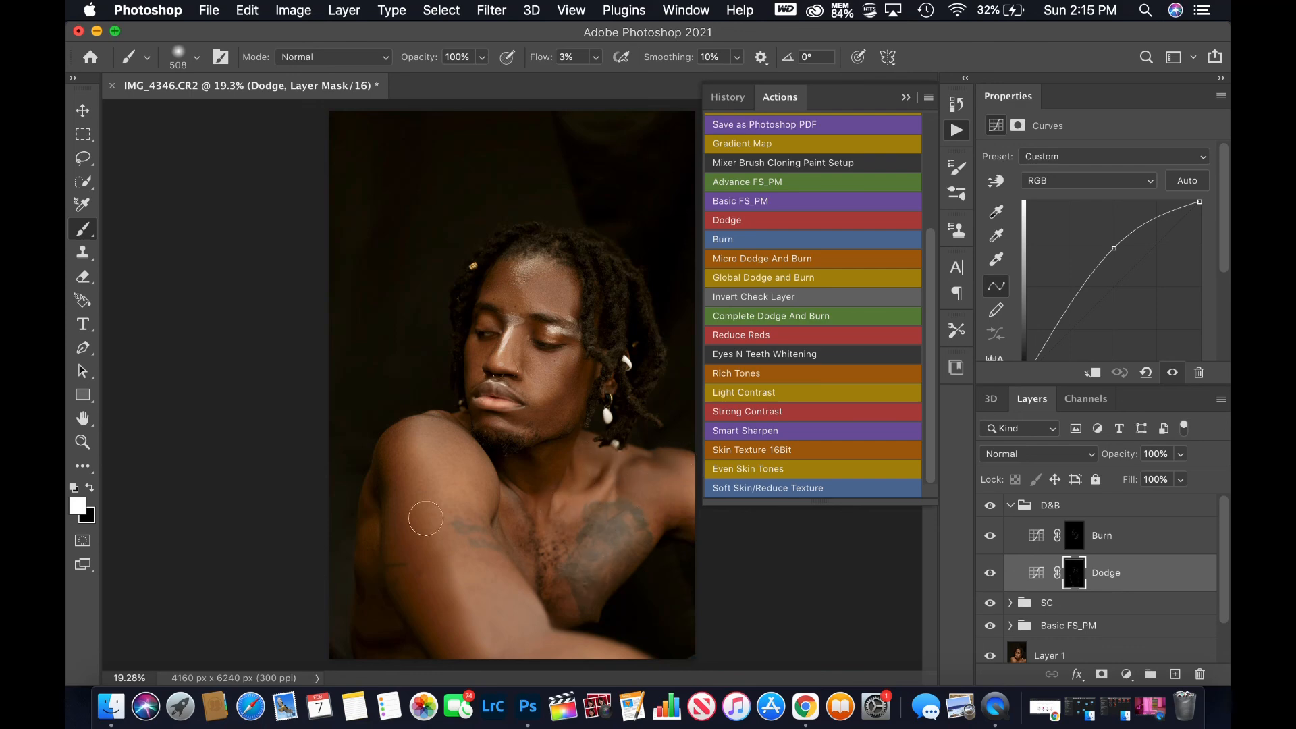
- Burn the body's darker areas on the Burn layer's mask, and toggle the collapsed D&B group to compare
{"action": "left_click", "coordinate": [1164, 549]}
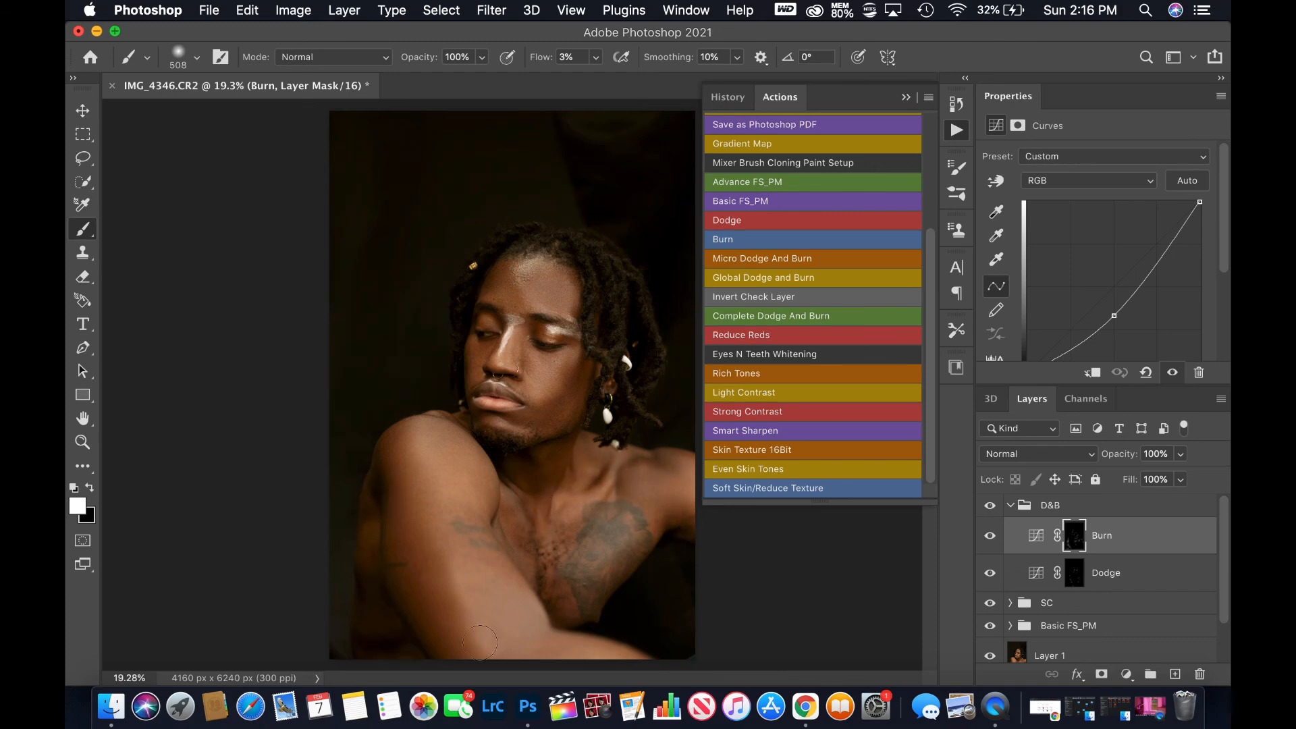
{"action": "left_click", "coordinate": [1011, 506]}
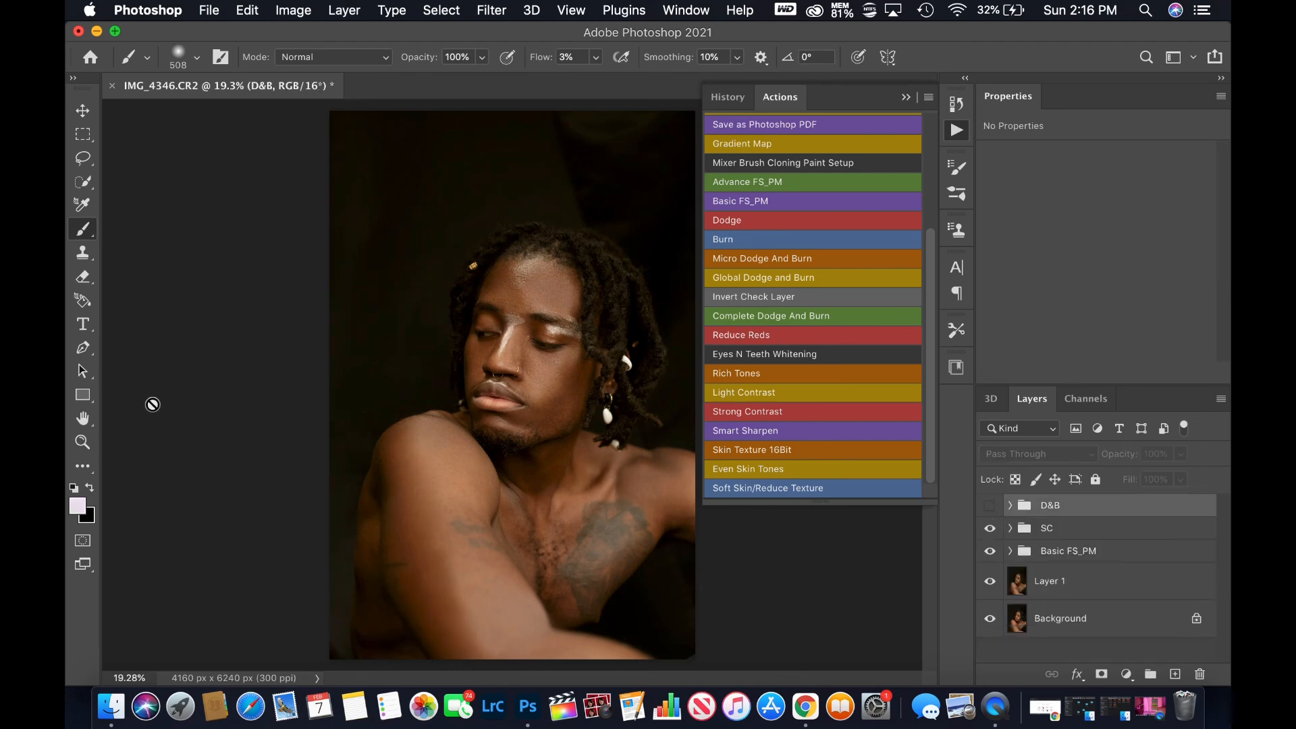
{"action": "key", "text": "h"}
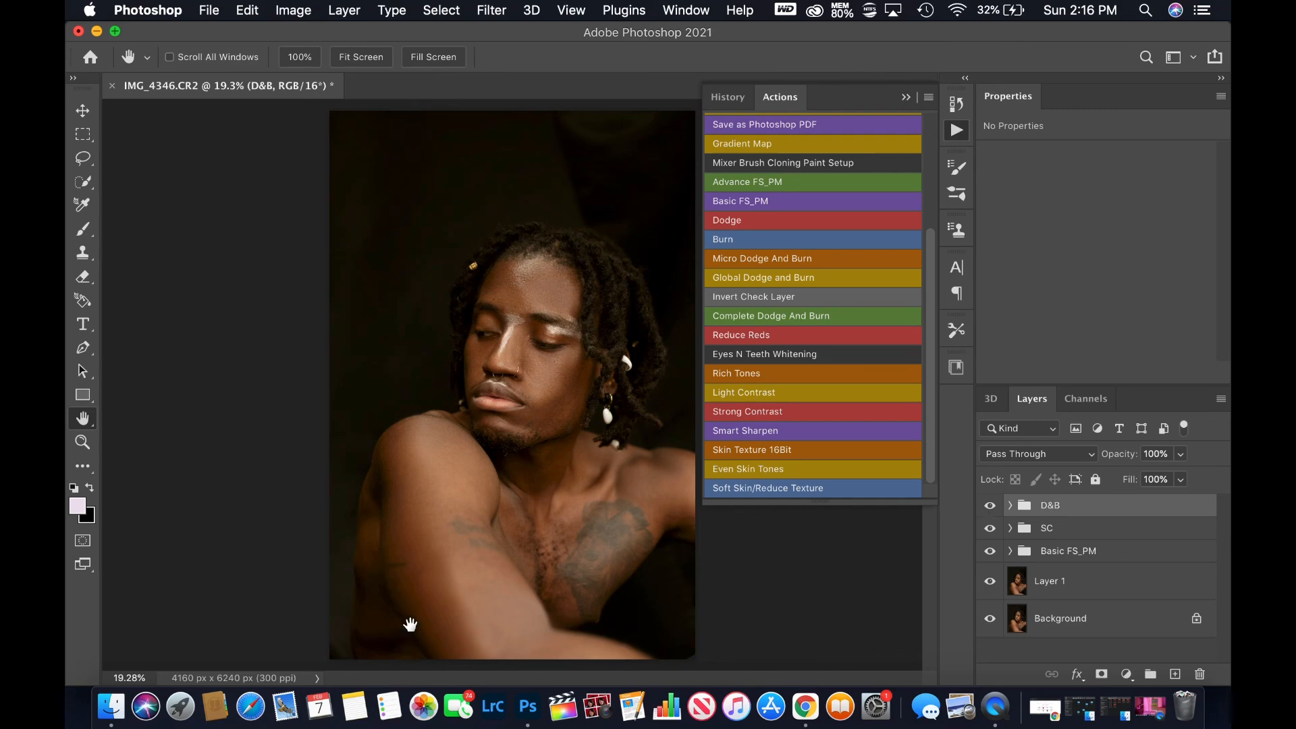
- Reduce the brush to 412 px, touch up the forehead on the D&B group's Dodge mask, and collapse the group after selecting Burn
{"action": "left_click", "coordinate": [1010, 506]}
{"action": "left_click", "coordinate": [1074, 573]}
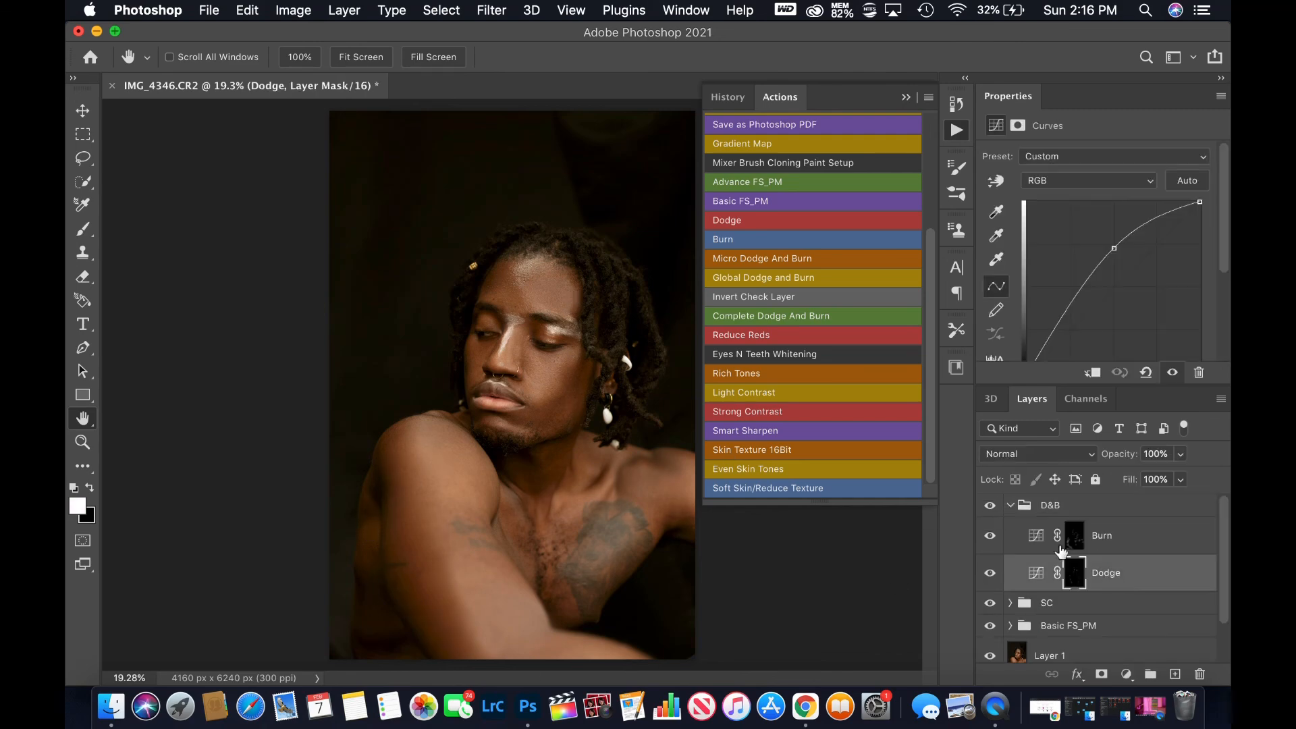
{"action": "key", "text": "b"}
{"action": "right_click", "coordinate": [630, 390]}
{"action": "left_click", "coordinate": [518, 276]}
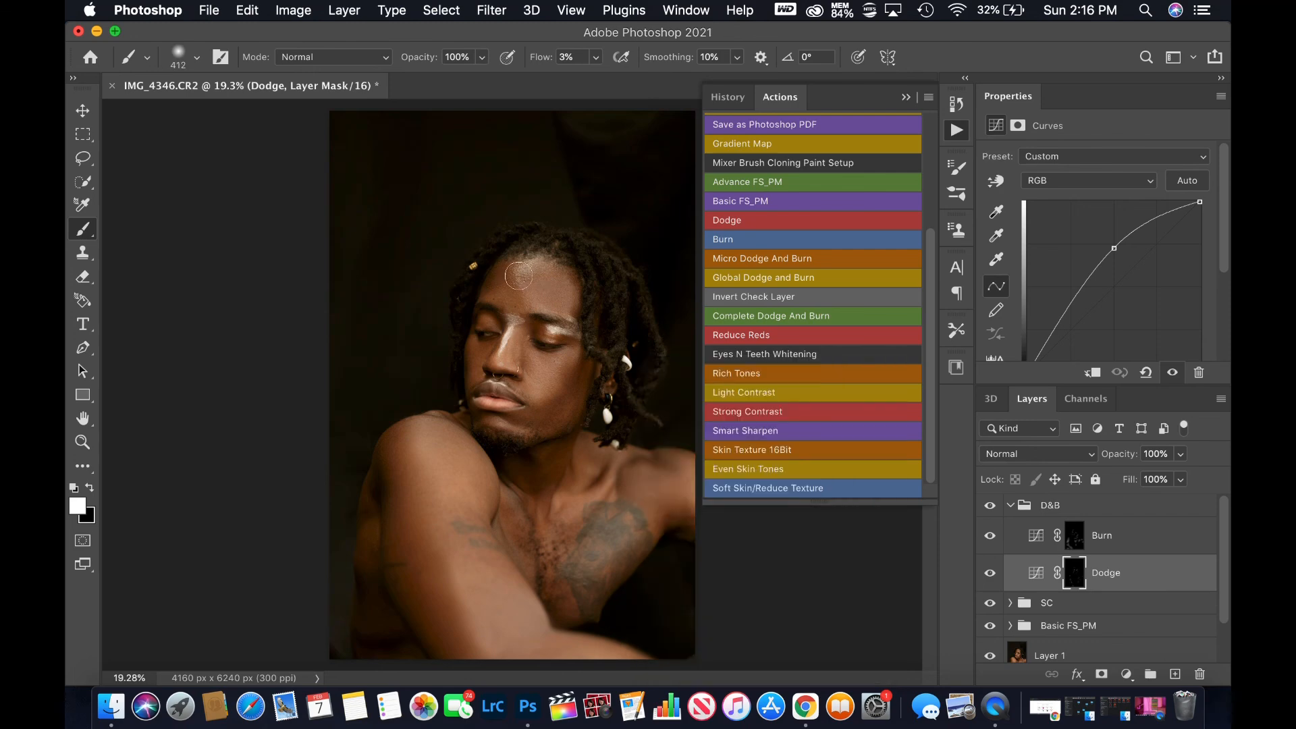
{"action": "left_click", "coordinate": [1099, 540]}
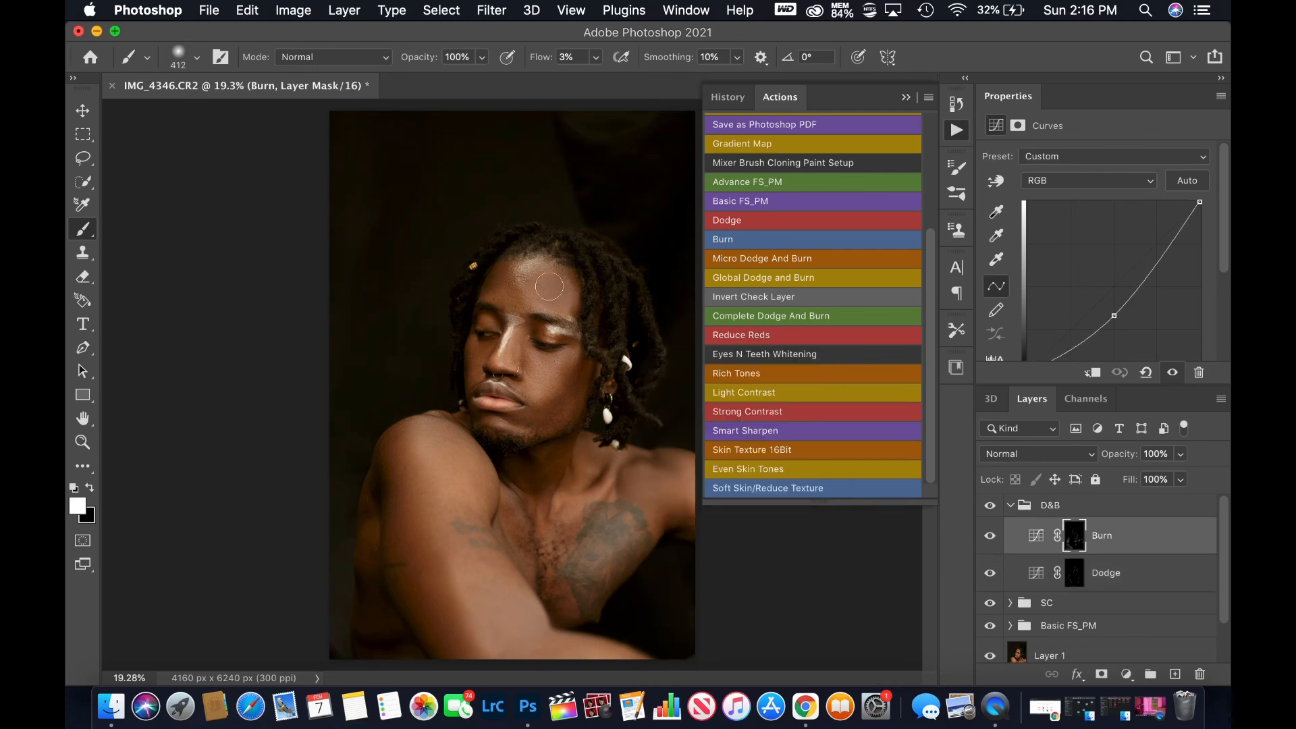
{"action": "left_click", "coordinate": [1010, 506]}
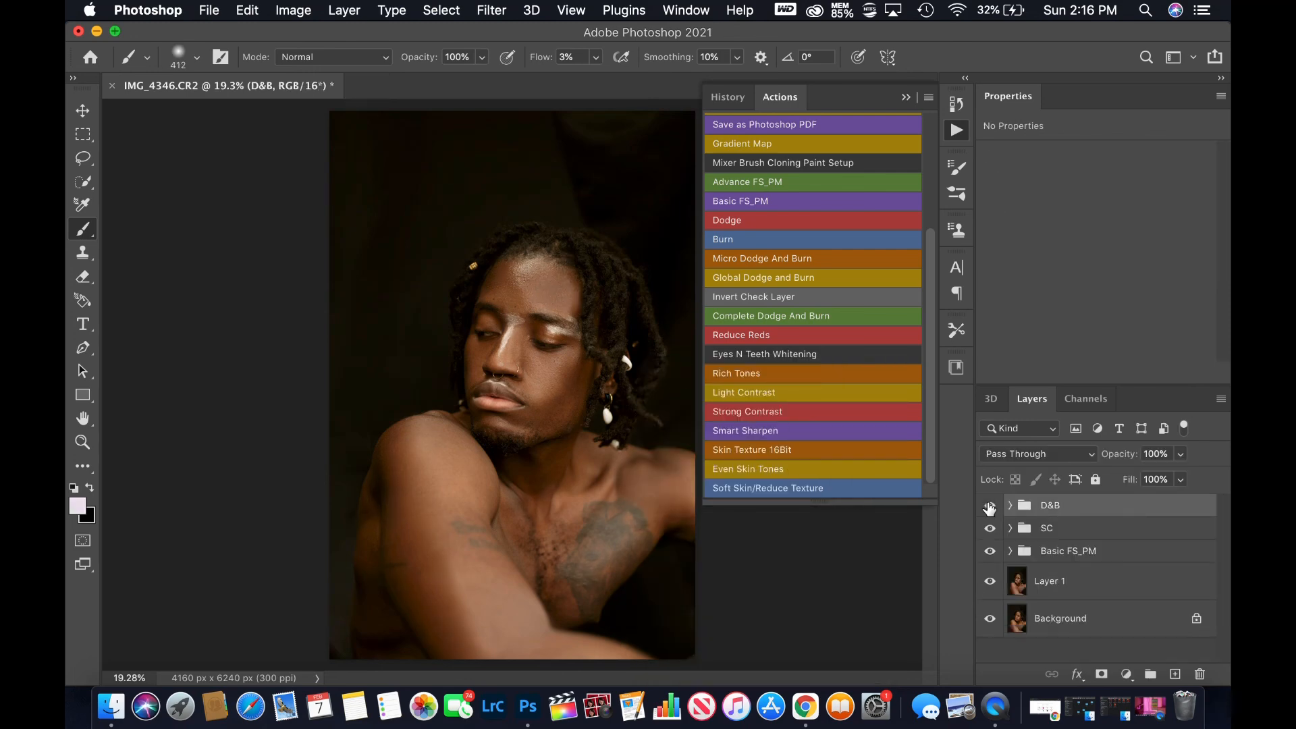
- Run the Smart Sharpen action above the D&B group, accepting a High Pass radius of 2.9 pixels
{"action": "scroll", "coordinate": [659, 493], "scroll_direction": "down", "scroll_amount": 1}
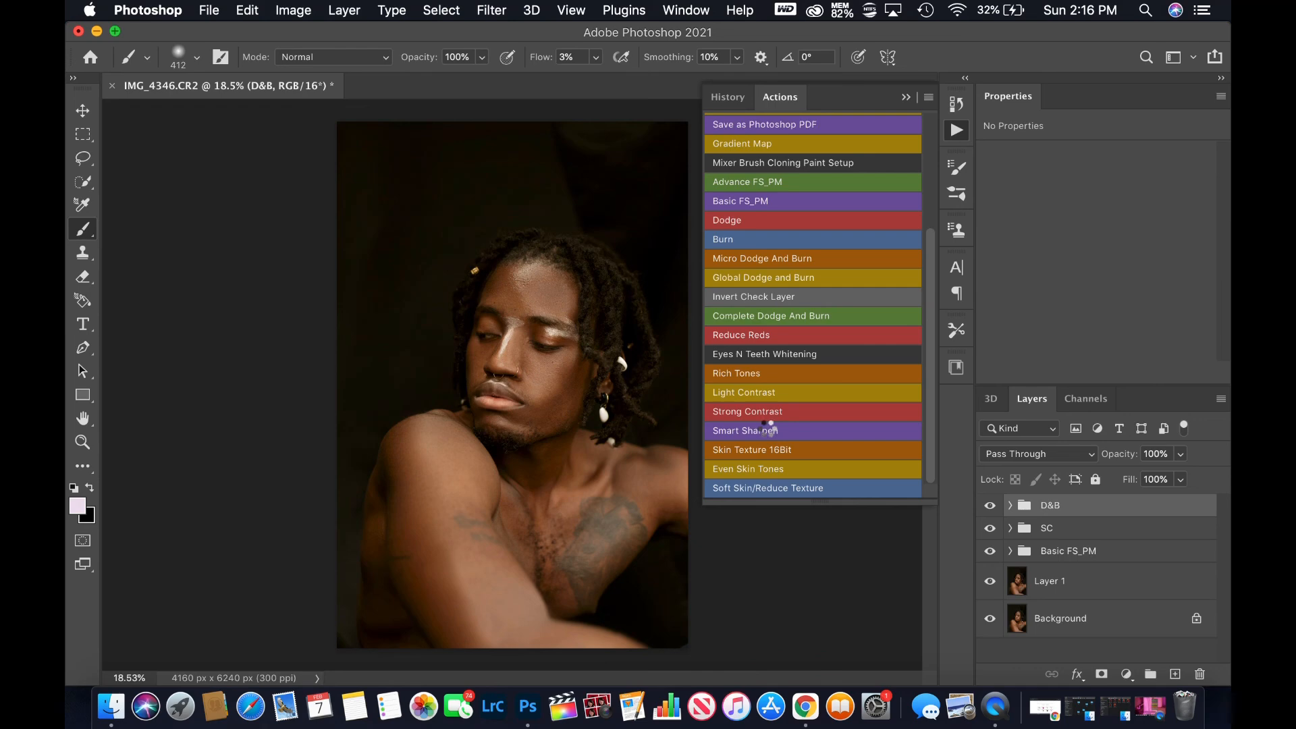
{"action": "left_click", "coordinate": [770, 432]}
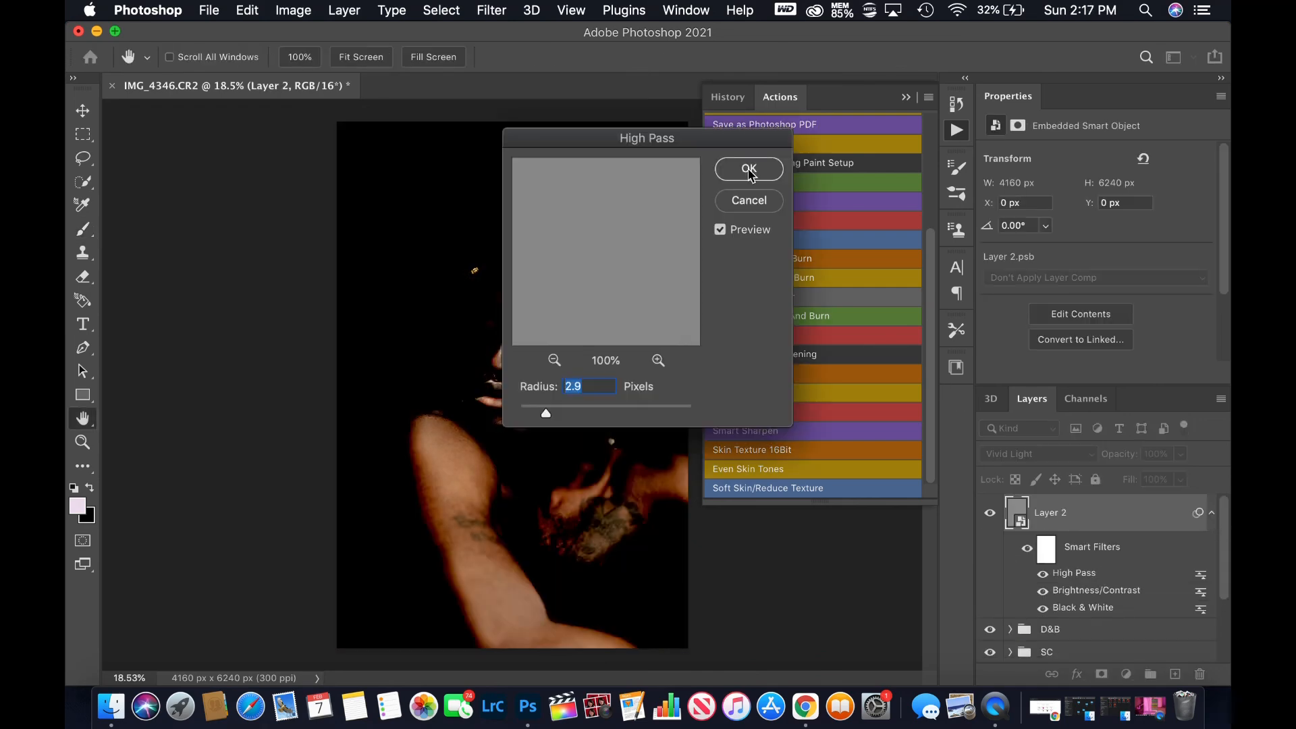
{"action": "left_click", "coordinate": [749, 170]}
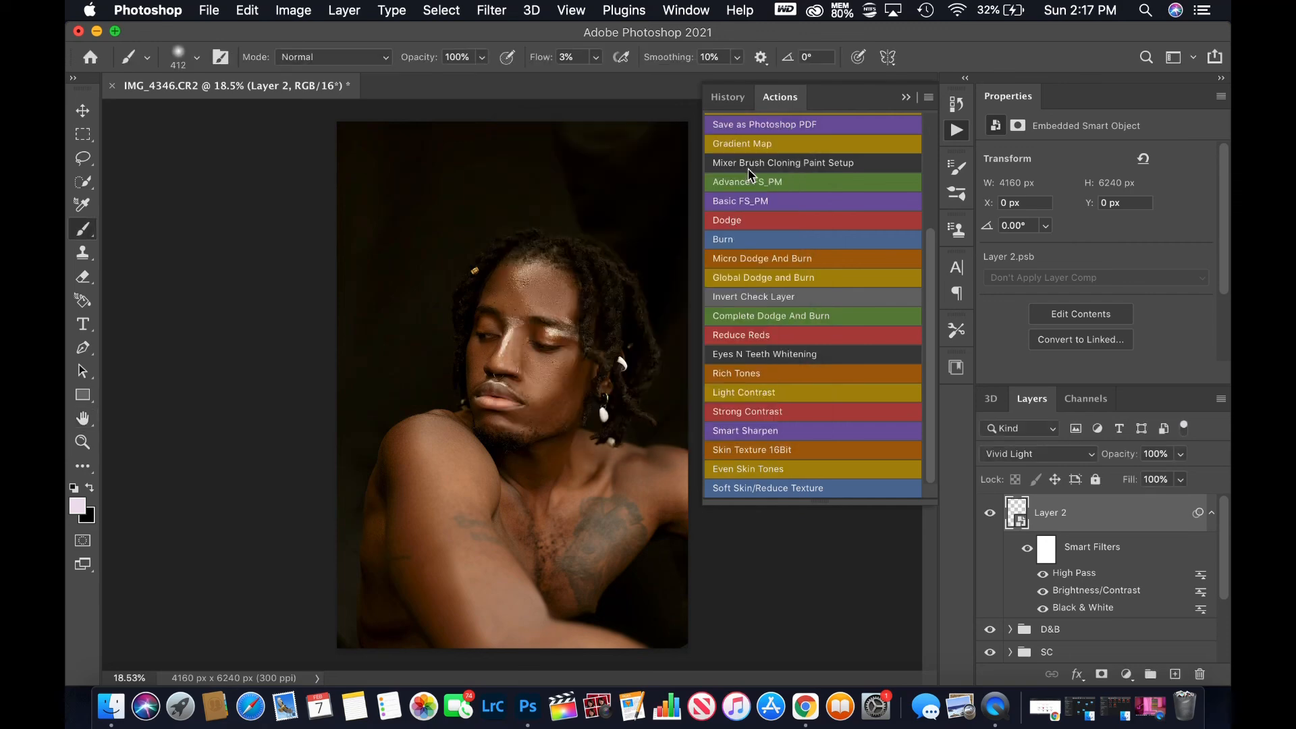
- Collapse the sharpening layer's smart filters and toggle its visibility to compare the face close up
{"action": "scroll", "coordinate": [595, 404], "scroll_direction": "up", "scroll_amount": 5}
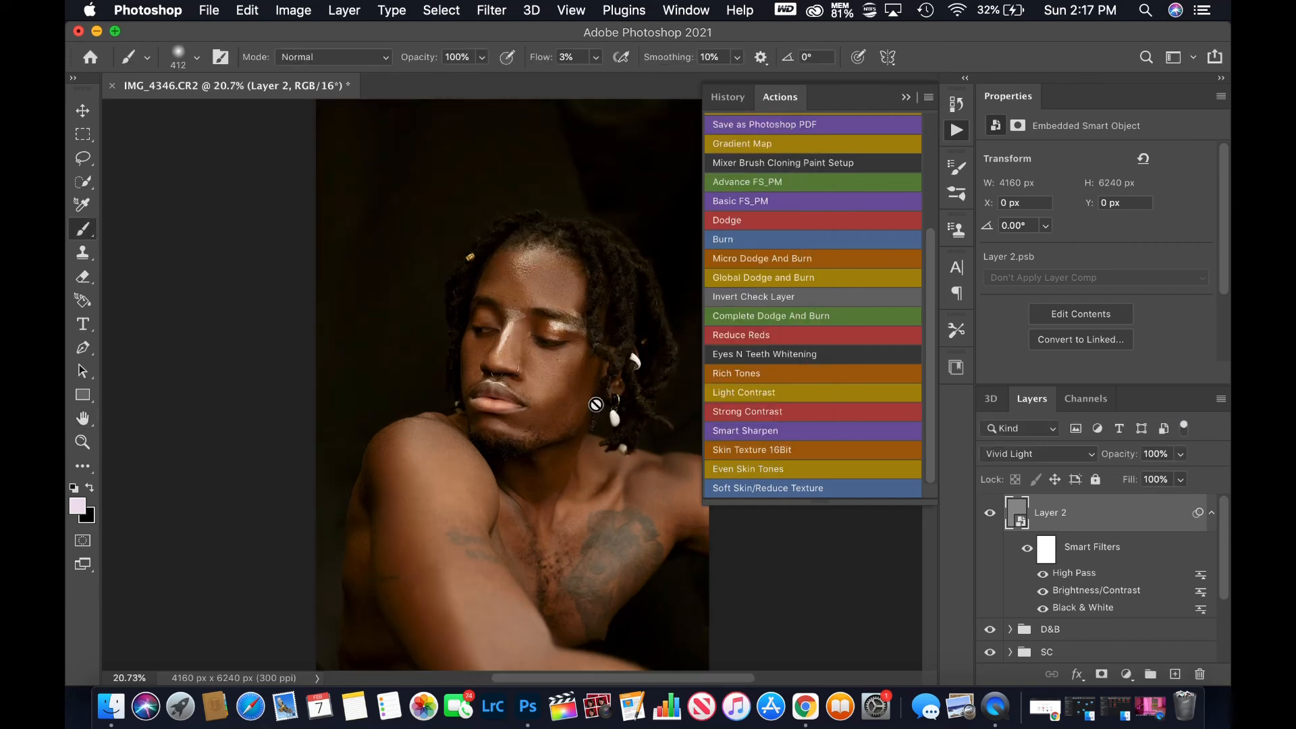
{"action": "scroll", "coordinate": [595, 404], "scroll_direction": "up", "scroll_amount": 2}
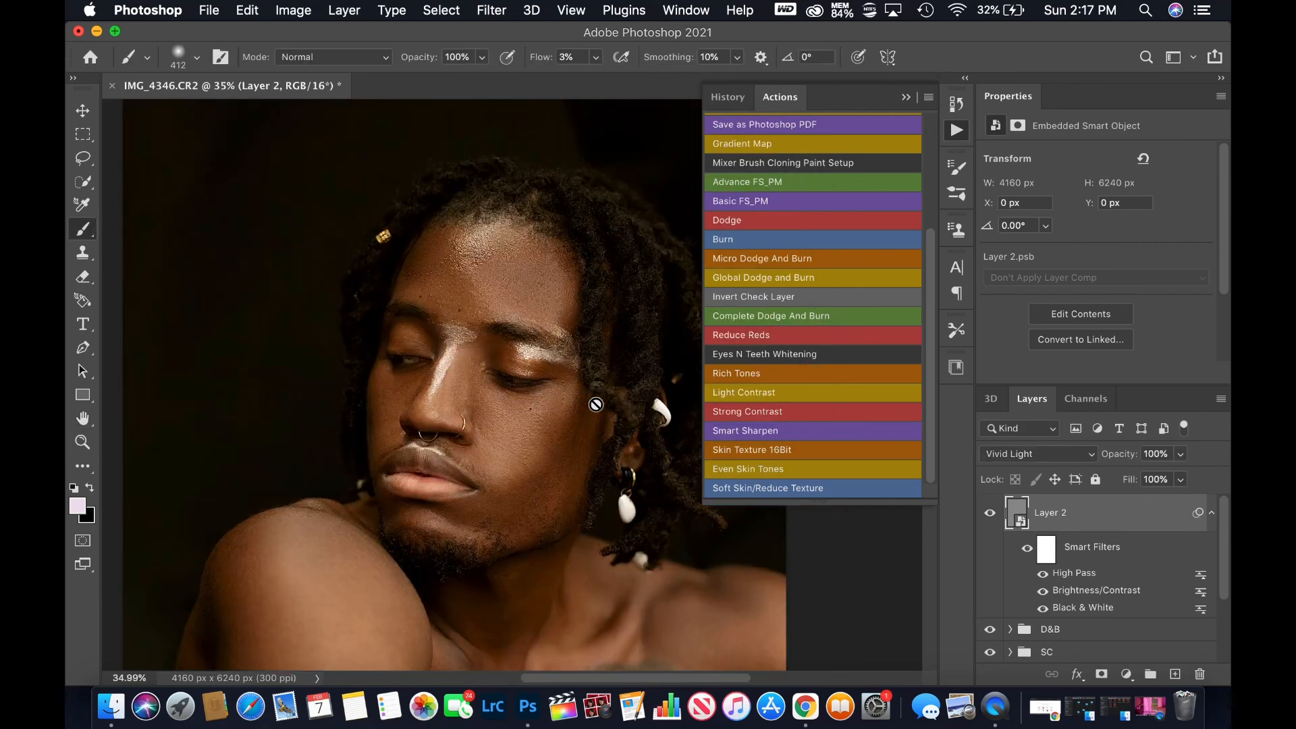
{"action": "left_click", "coordinate": [1212, 513]}
{"action": "left_click", "coordinate": [990, 513]}
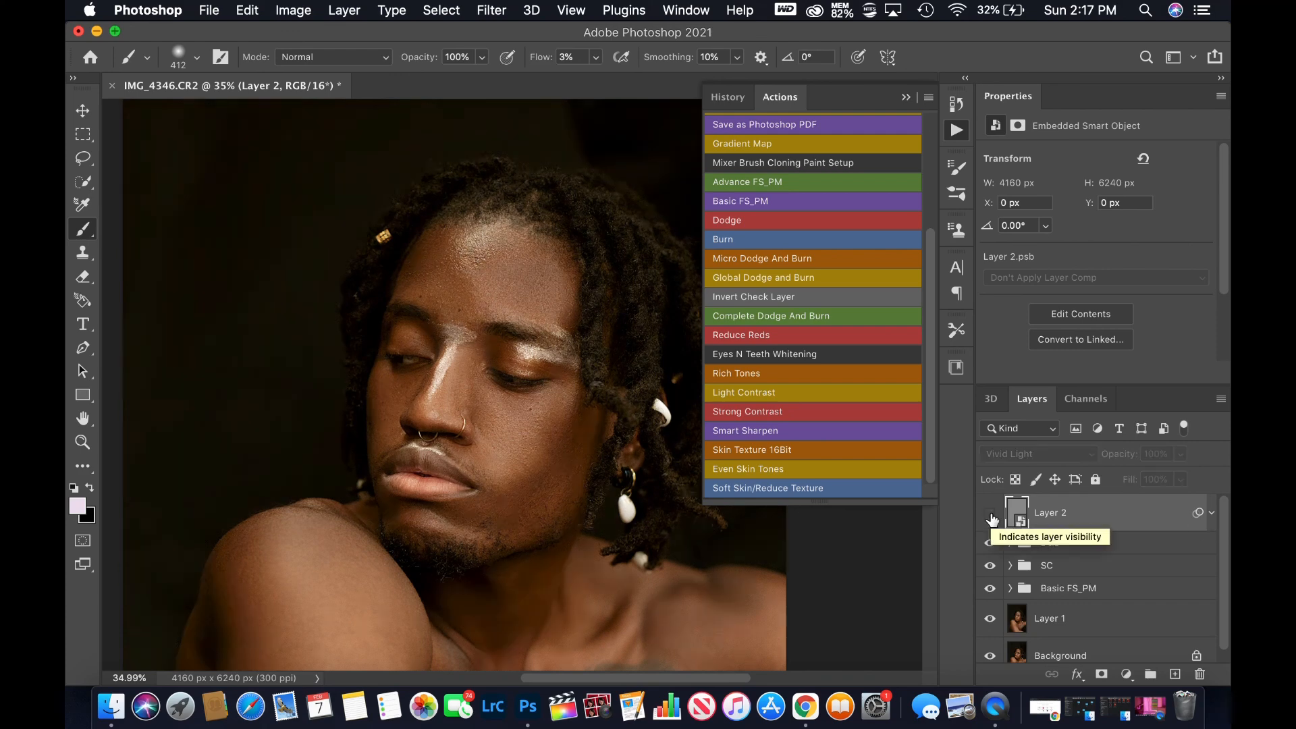
{"action": "left_click", "coordinate": [990, 515]}
- Try the sharpening layer's opacity at 30% and at 25%
{"action": "left_click", "coordinate": [1156, 454]}
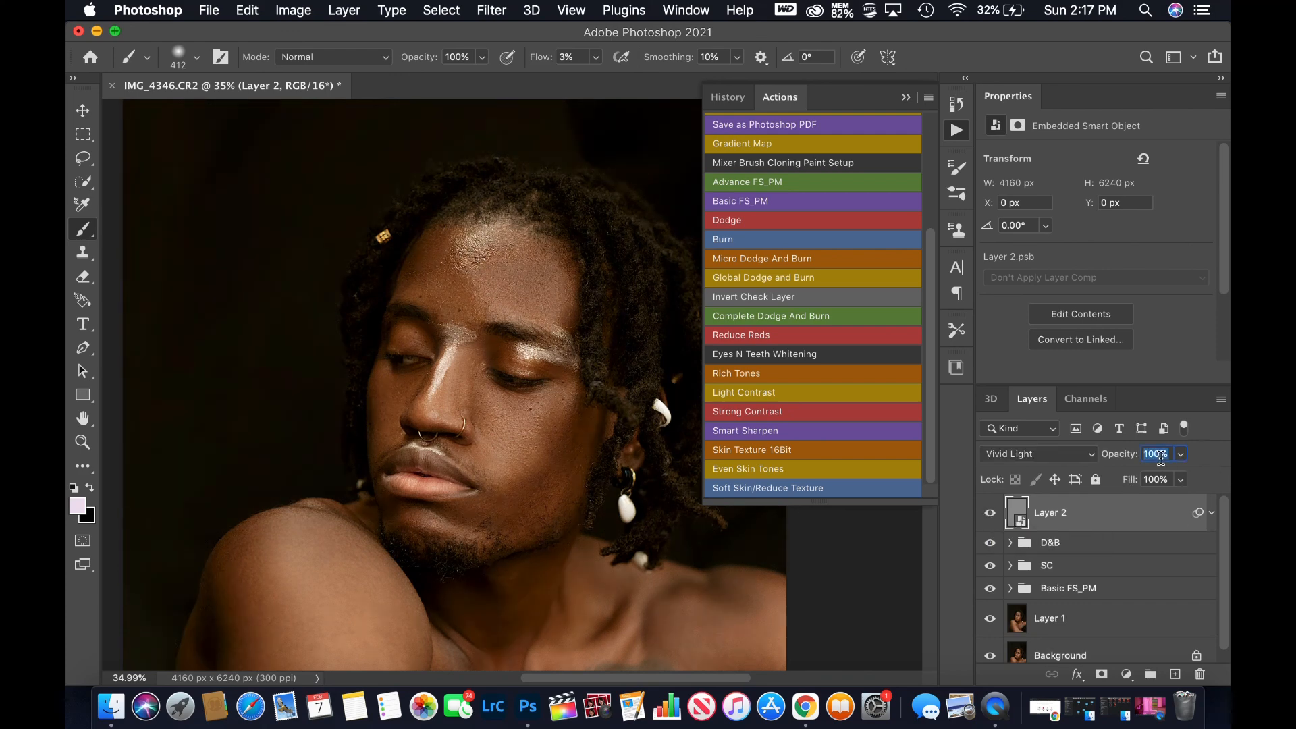
{"action": "type", "text": "30"}
{"action": "key", "text": "Return"}
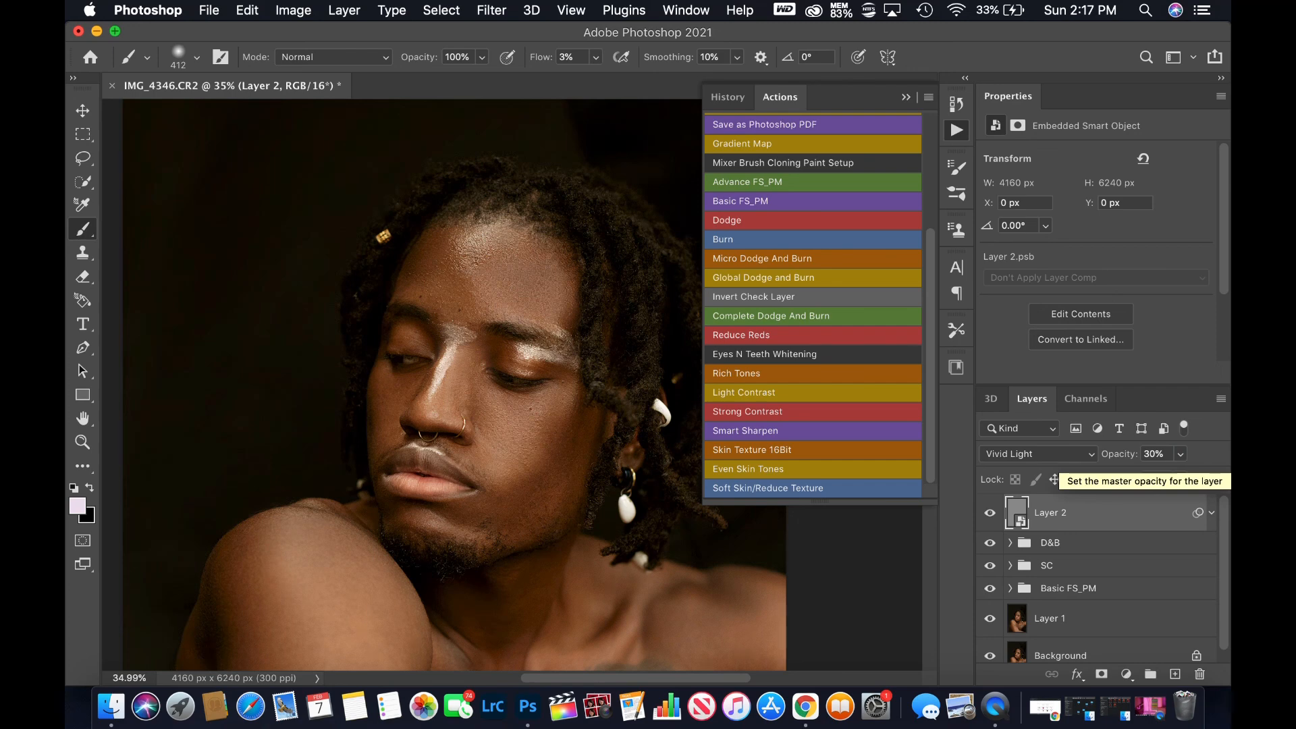
{"action": "left_click", "coordinate": [1158, 454]}
{"action": "type", "text": "25"}
{"action": "key", "text": "Return"}
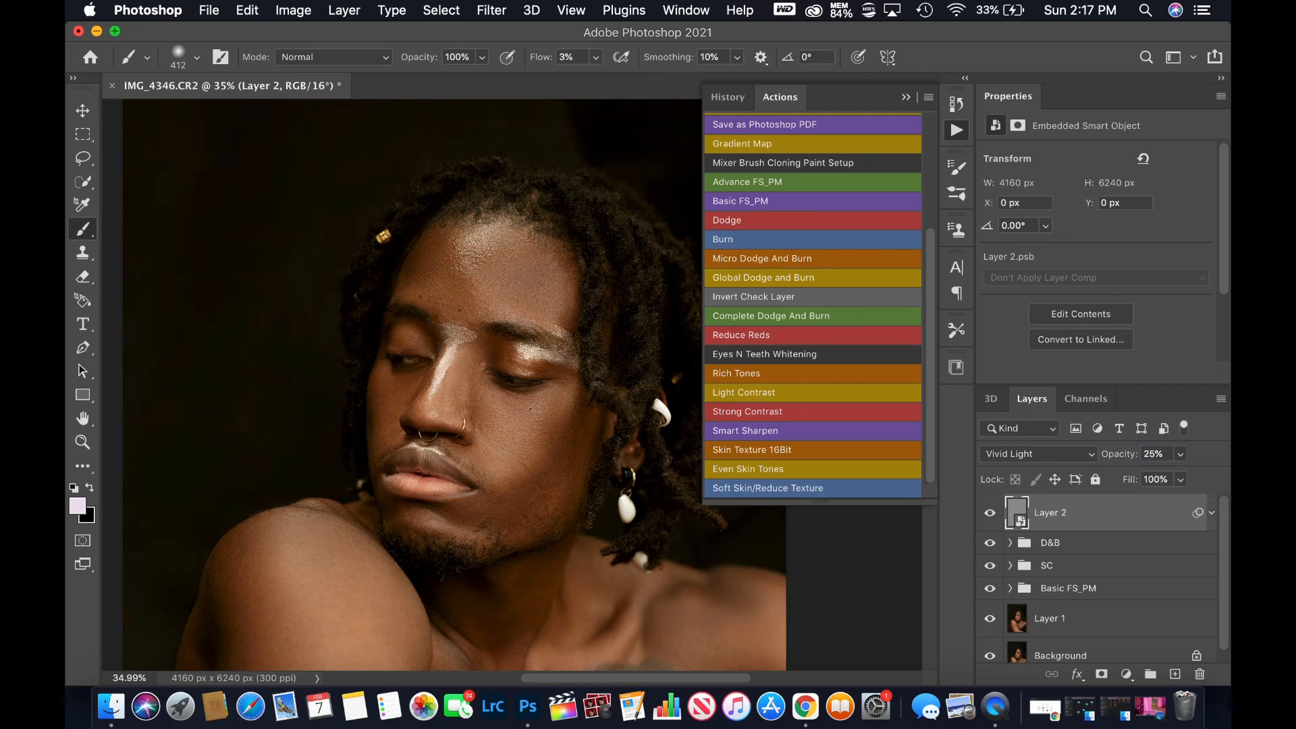
- Inspect the reduced sharpening over the whole image and close up on the face, toggling the layer's visibility
{"action": "scroll", "coordinate": [610, 441], "scroll_direction": "down", "scroll_amount": 3}
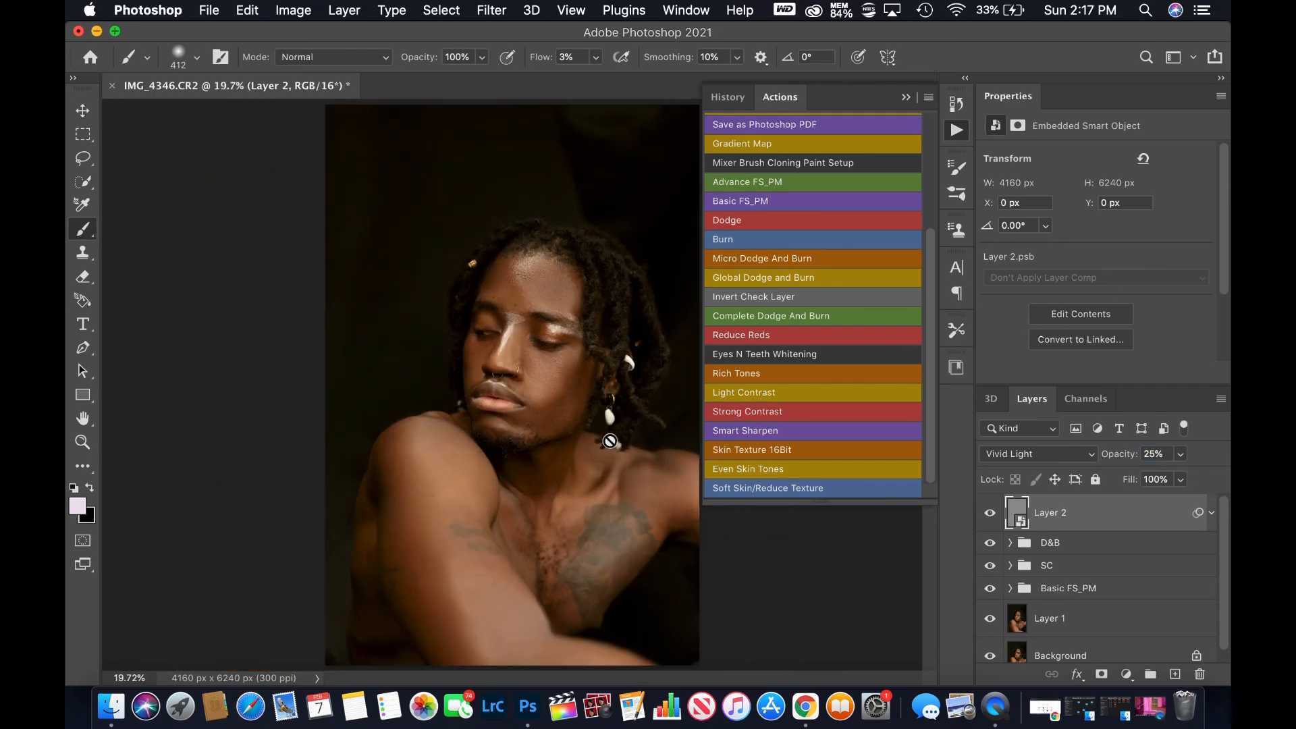
{"action": "scroll", "coordinate": [662, 401], "scroll_direction": "up", "scroll_amount": 5}
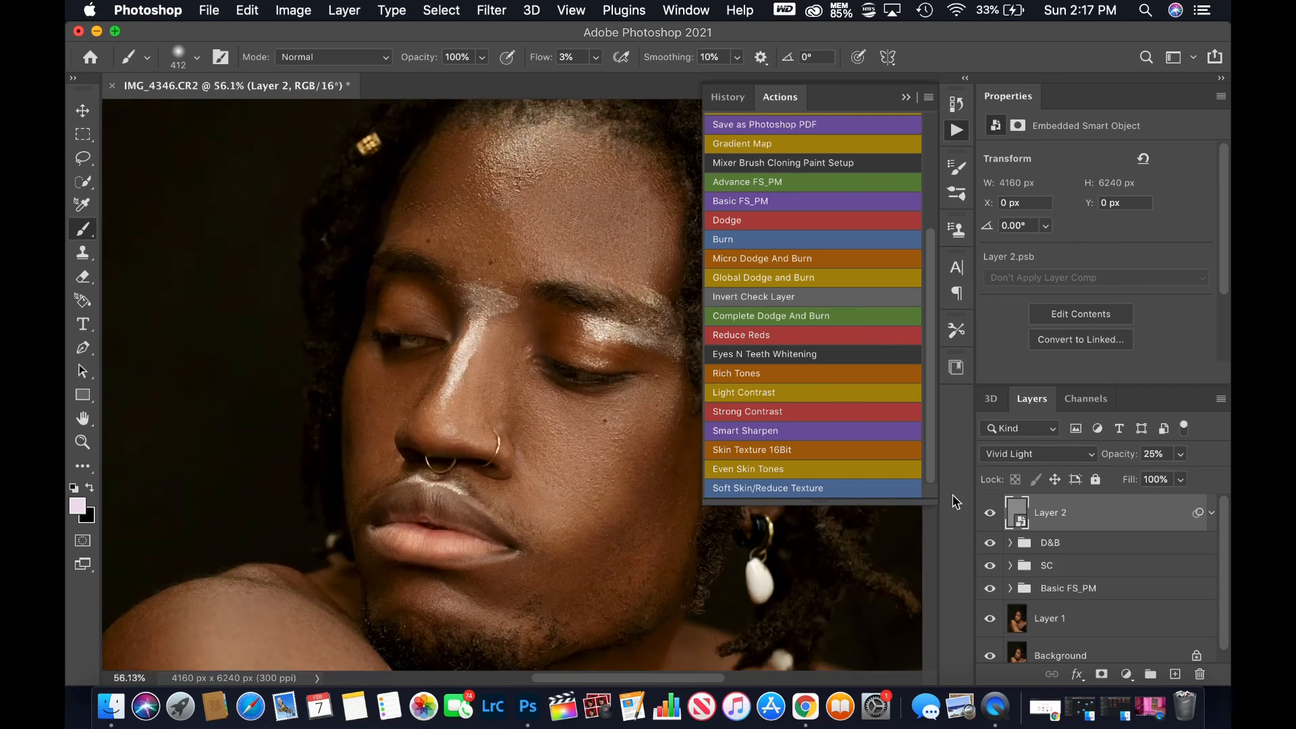
{"action": "left_click", "coordinate": [988, 513]}
{"action": "left_click", "coordinate": [989, 515]}
- Set the sharpening layer's opacity to 30%
{"action": "scroll", "coordinate": [600, 485], "scroll_direction": "down", "scroll_amount": 5}
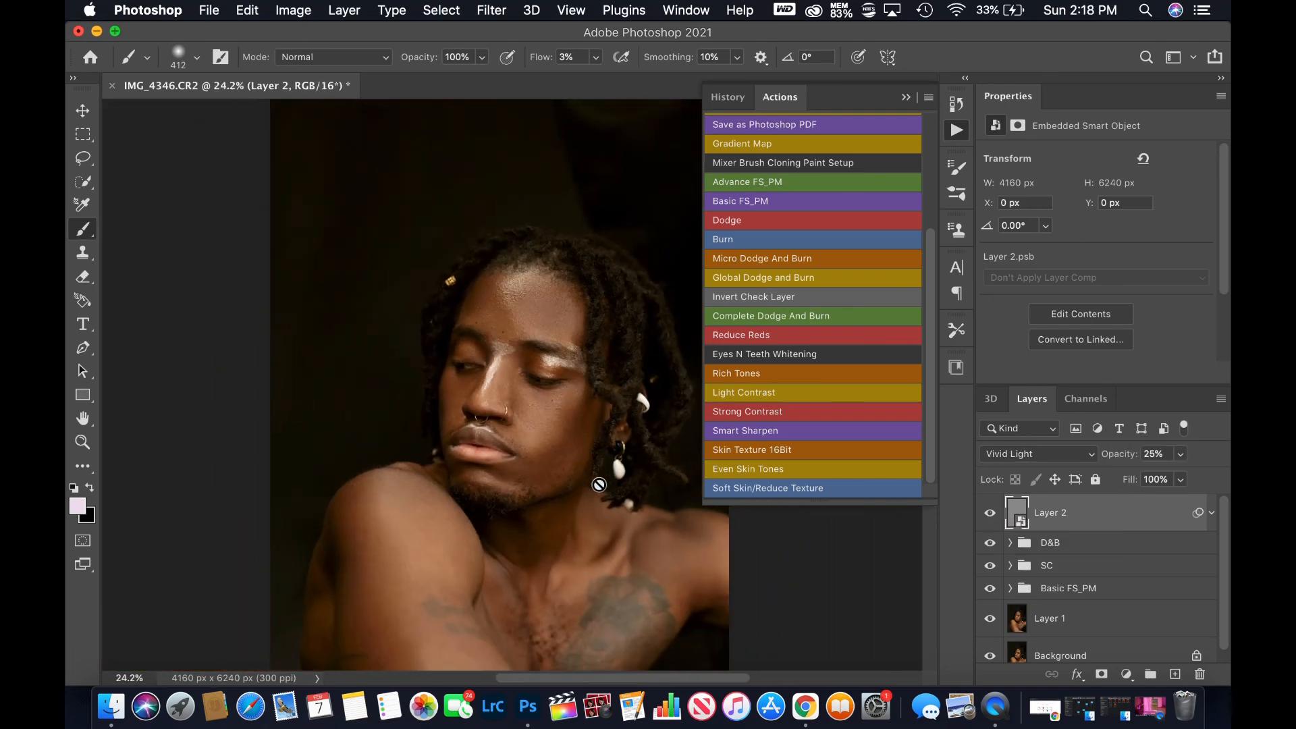
{"action": "scroll", "coordinate": [600, 485], "scroll_direction": "down", "scroll_amount": 1}
{"action": "left_click", "coordinate": [1154, 454]}
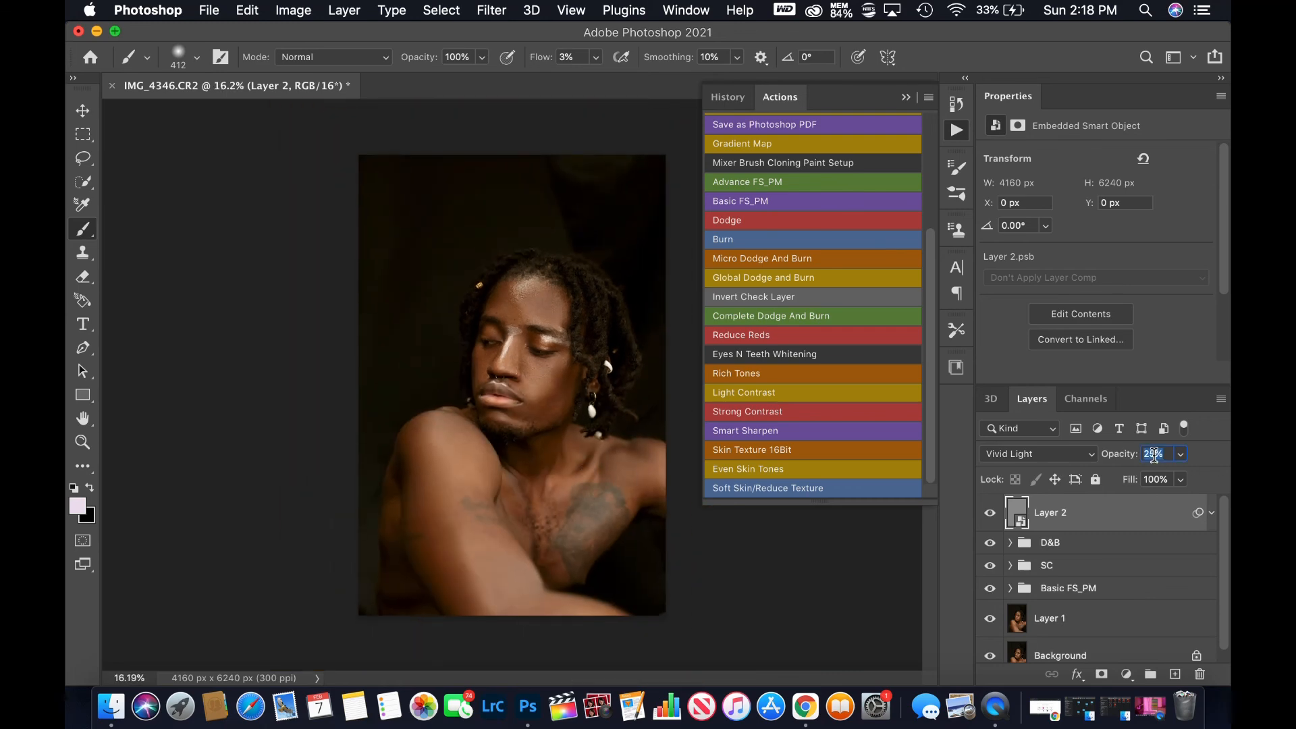
{"action": "type", "text": "30"}
{"action": "key", "text": "Return"}
- Group the sharpening layer together with the D&B, SC and Basic FS_PM groups and Layer 1, leaving out the Background
{"action": "left_click", "coordinate": [1092, 544], "text": "super"}
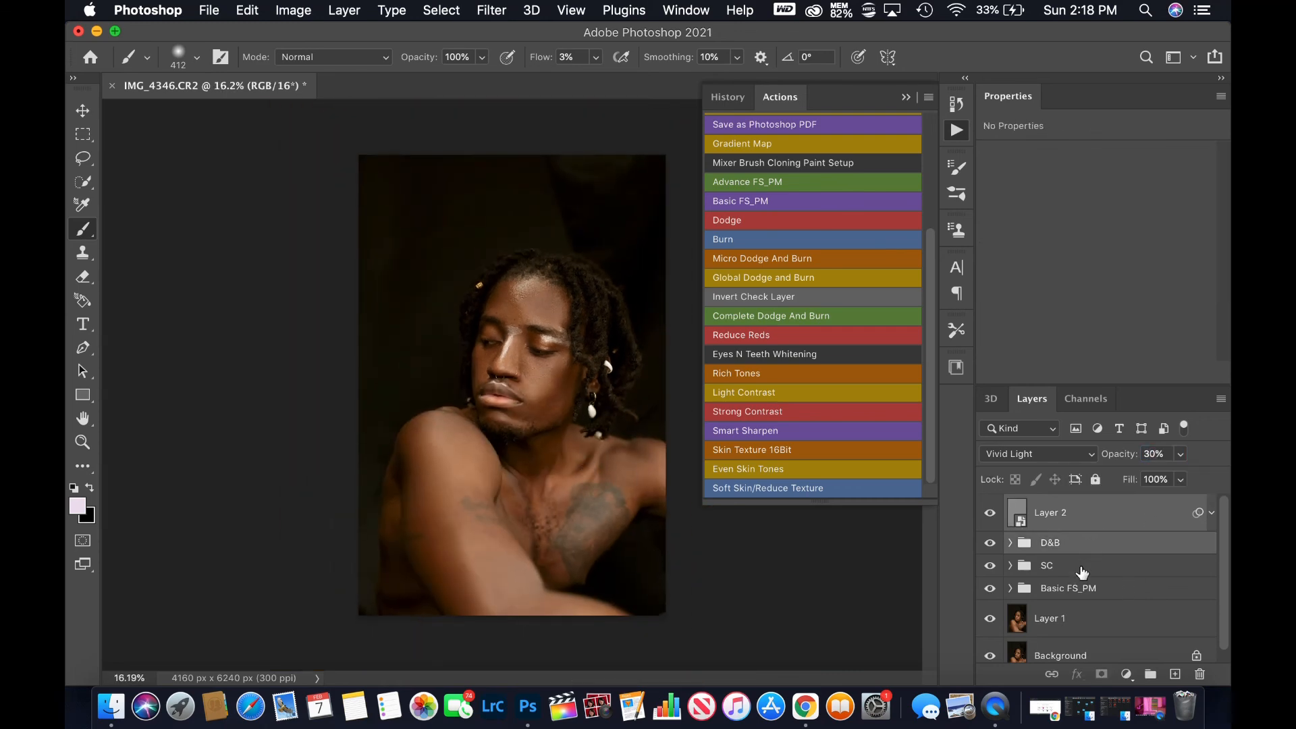
{"action": "left_click", "coordinate": [1082, 568], "text": "super"}
{"action": "left_click", "coordinate": [1078, 589], "text": "super"}
{"action": "left_click", "coordinate": [1075, 622], "text": "super"}
{"action": "key", "text": "super+g"}
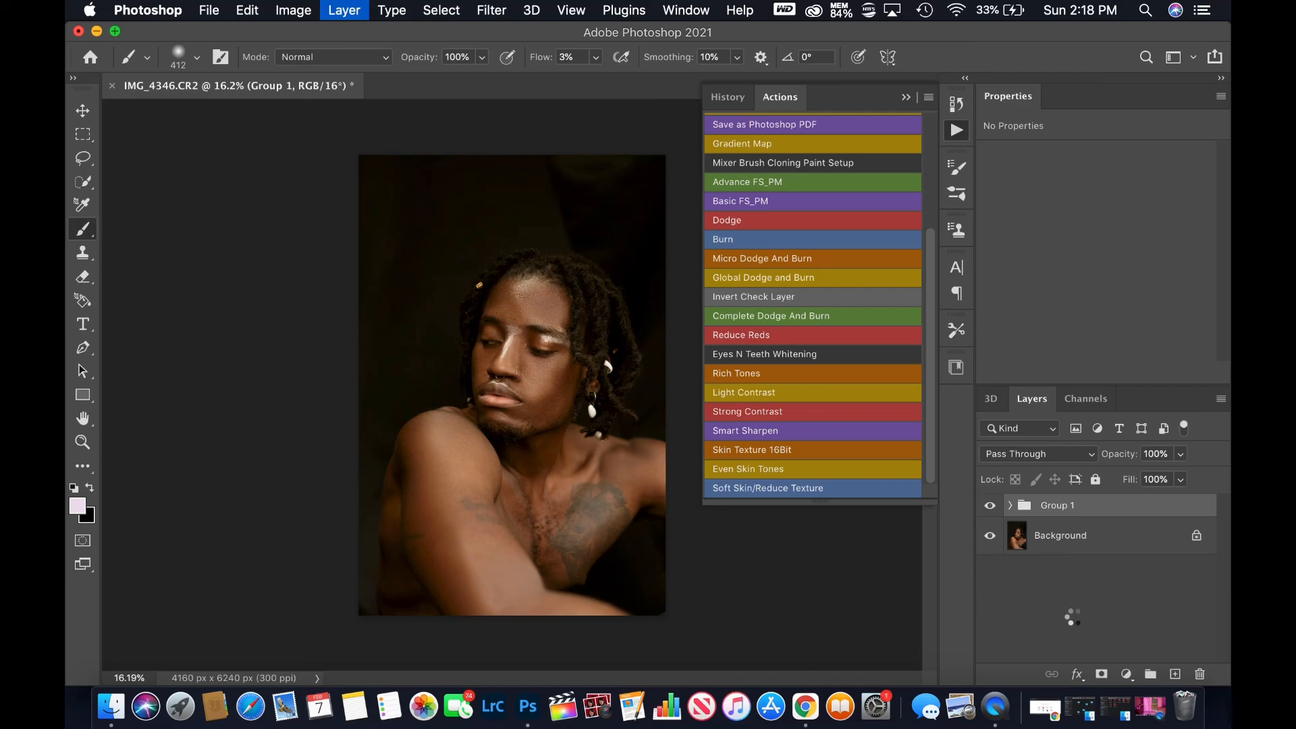